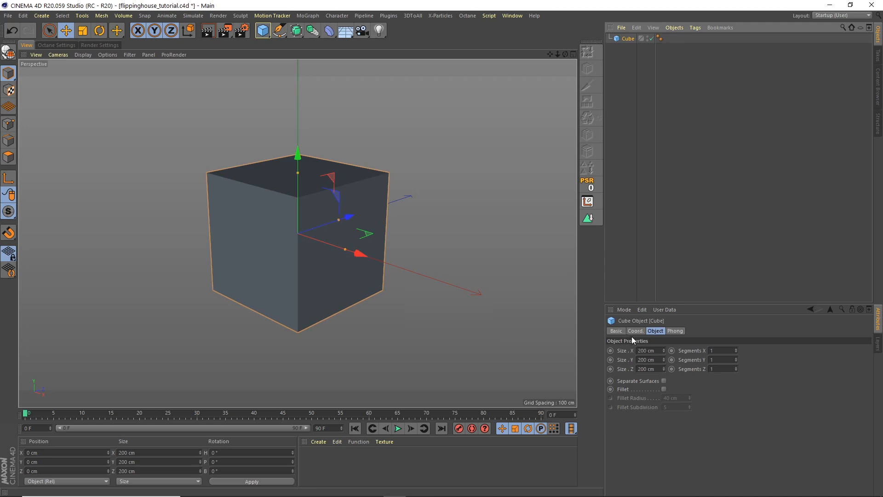
Step: Set the cube's Y size to 250 cm and its Z size to 220 cm
left_click(646, 360)
type("250")
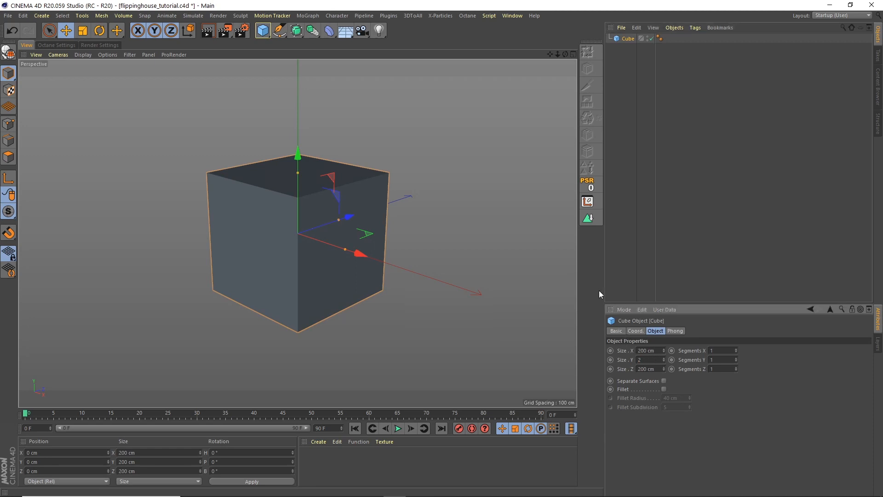
key("Return")
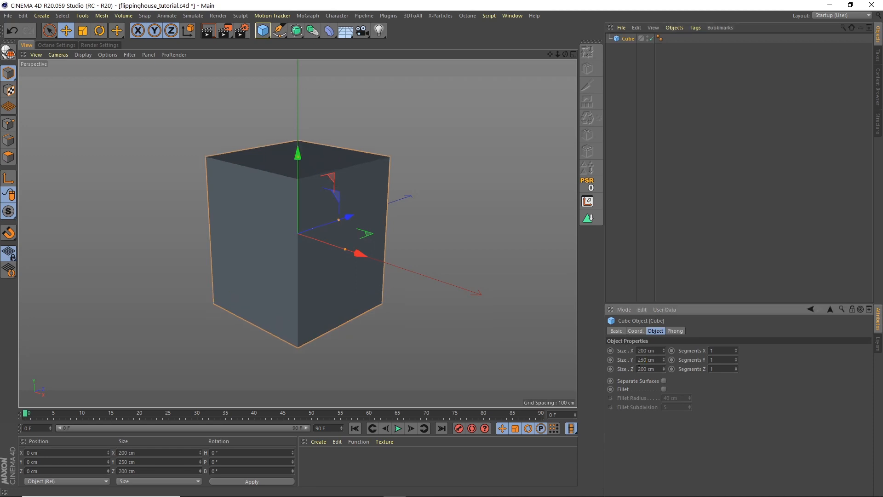
left_click_drag(643, 364, 597, 305)
type("220")
key("Return")
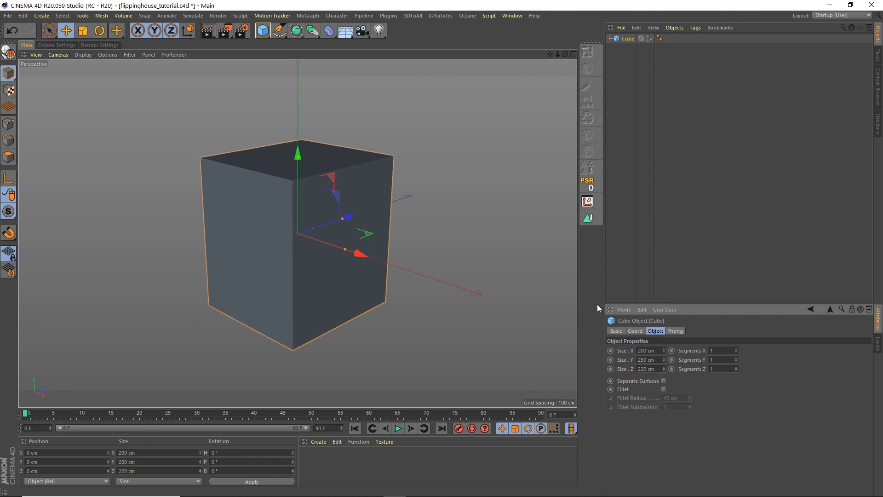
Step: Add a second cube to the scene while working in the front view
mouse_move(565, 54)
left_mouse_down()
mouse_move(598, 39)
mouse_move(578, 52)
left_mouse_up()
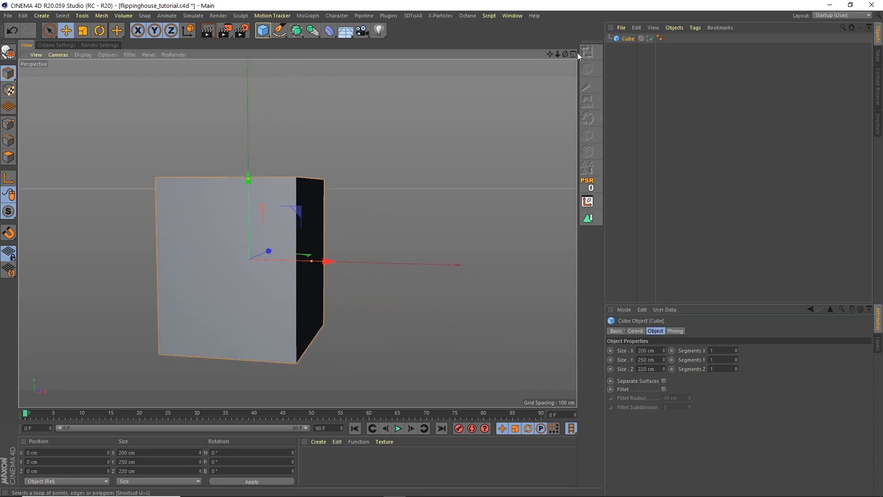
left_click(573, 54)
left_click(573, 233)
left_click(263, 31)
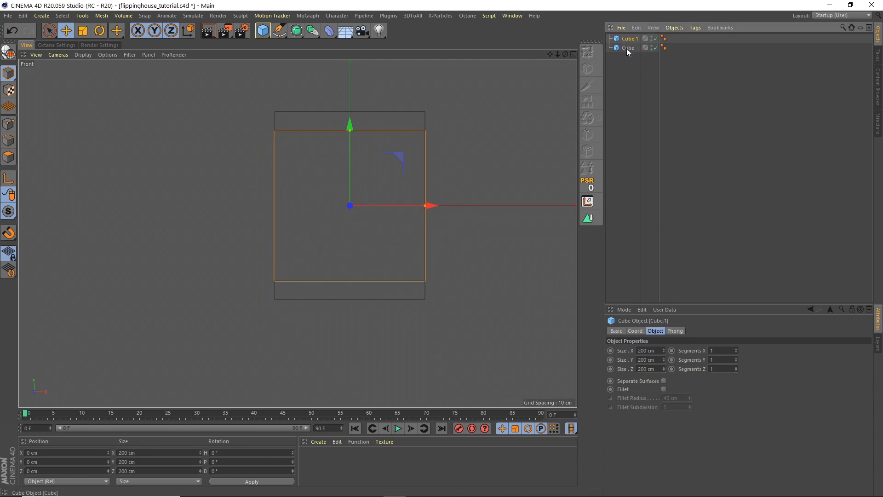
Step: Rename the original cube as Main and the new cube as Roof1
double_click(627, 48)
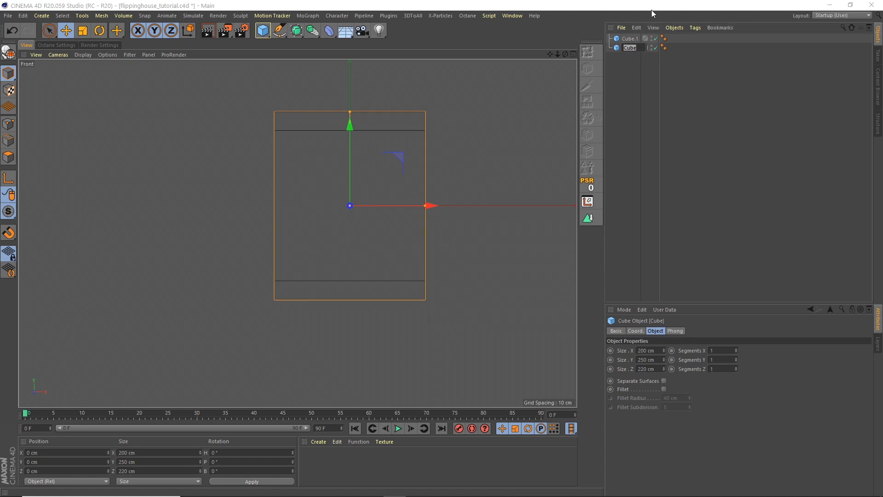
type("Main")
key("Return")
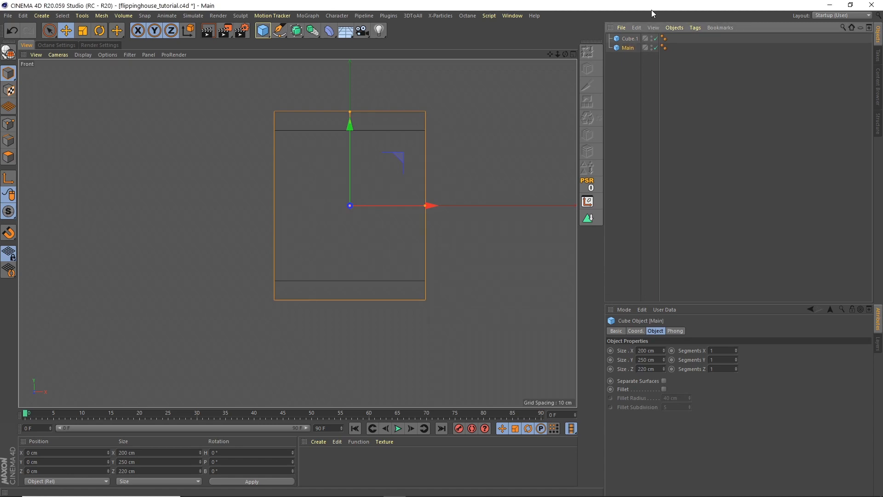
double_click(627, 40)
type("Roof")
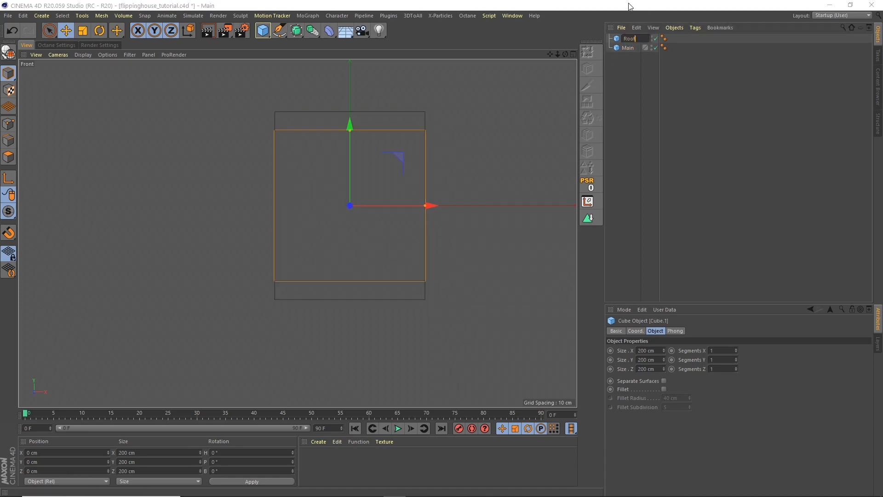
type("1")
key("Return")
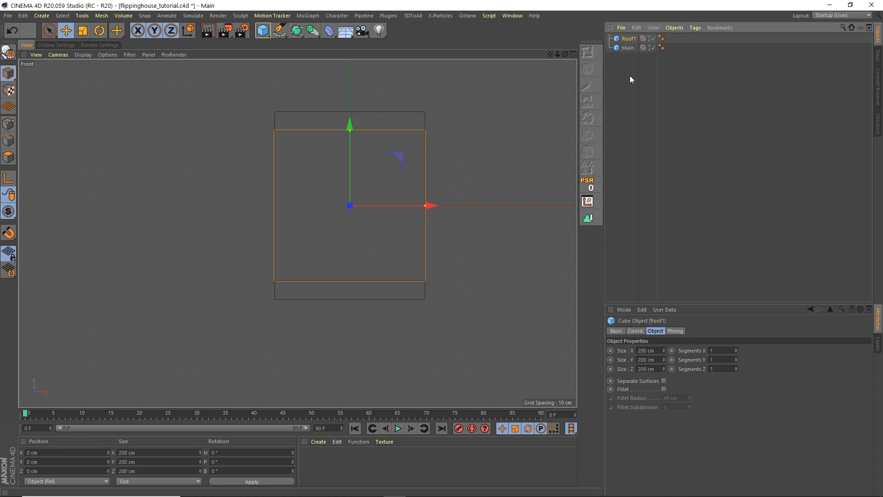
Step: Set the size of Roof1 to 35 cm in X, 175 cm in Y and 250 cm in Z
left_click(652, 350)
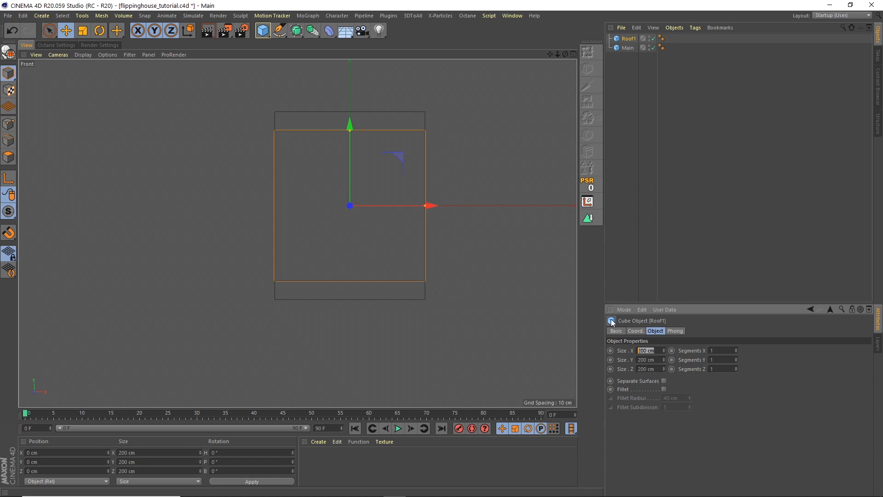
type("35")
key("Tab")
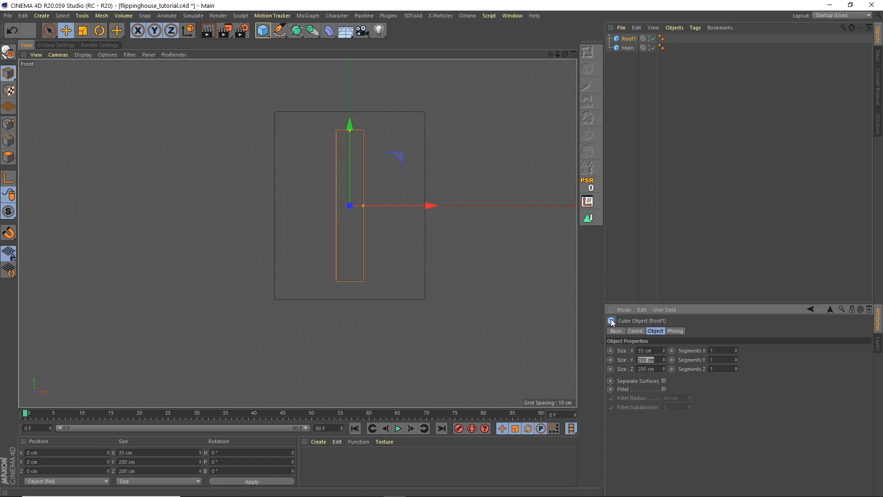
type("175")
key("Tab")
type("2")
Step: Rotate Roof1 in the front view and set its bank (B) rotation to 50°
left_click(99, 30)
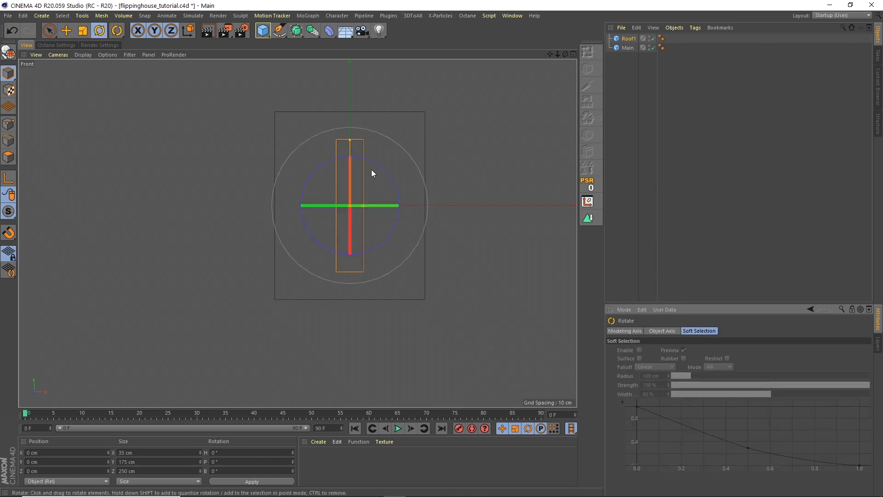
left_click_drag(372, 169, 394, 210)
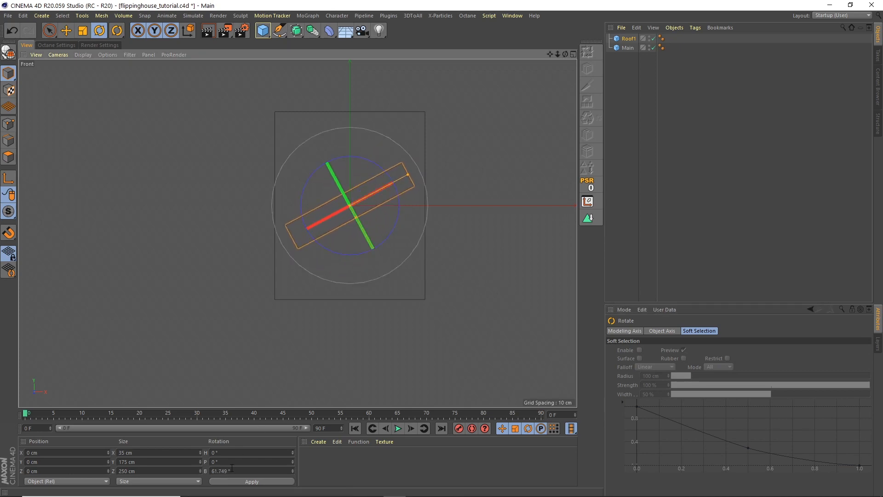
double_click(231, 467)
type("50")
key("Return")
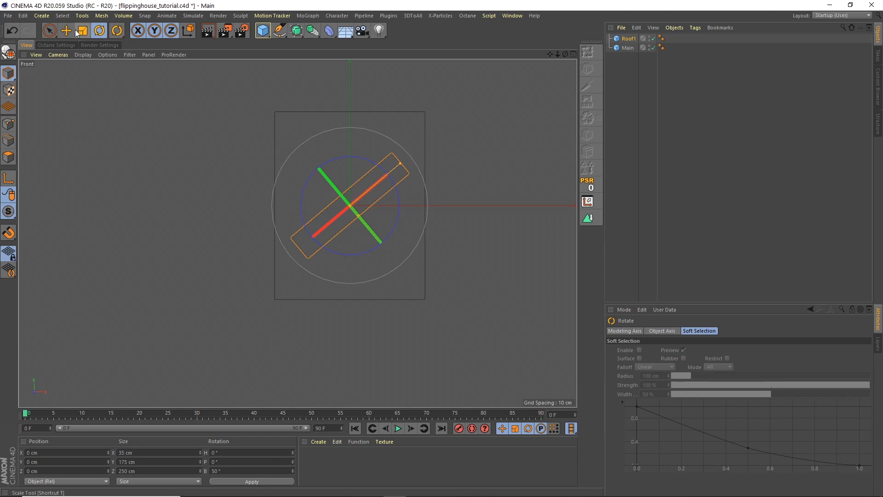
Step: Move Roof1 over the upper left half of the house body, to about X -56 cm and Y 58 cm
key("e")
left_click_drag(318, 183, 281, 147)
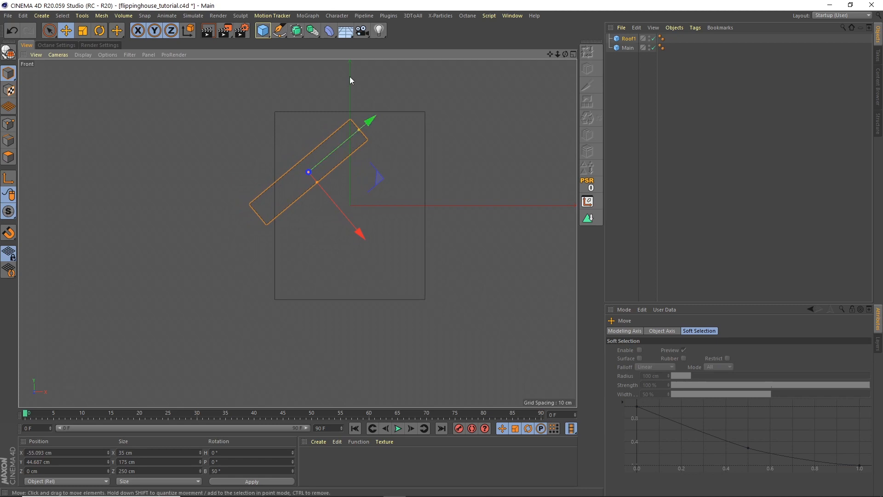
left_click_drag(334, 157, 331, 133)
Step: Duplicate Roof1 and rename the copy as Roof2
left_click(621, 39)
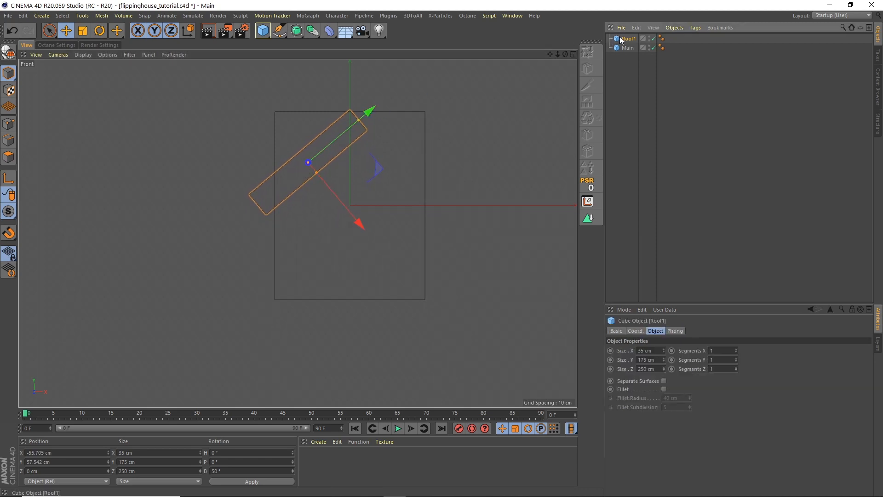
key("ctrl+c")
key("ctrl+v")
double_click(631, 40)
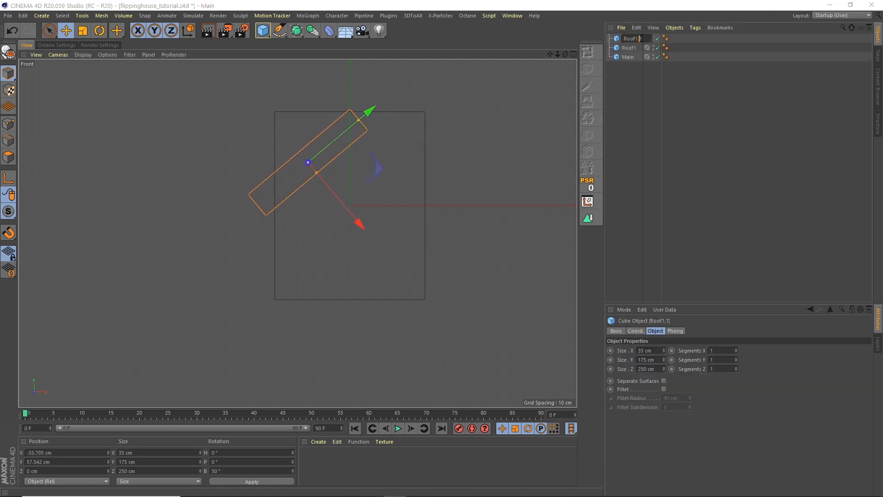
type("2")
key("Return")
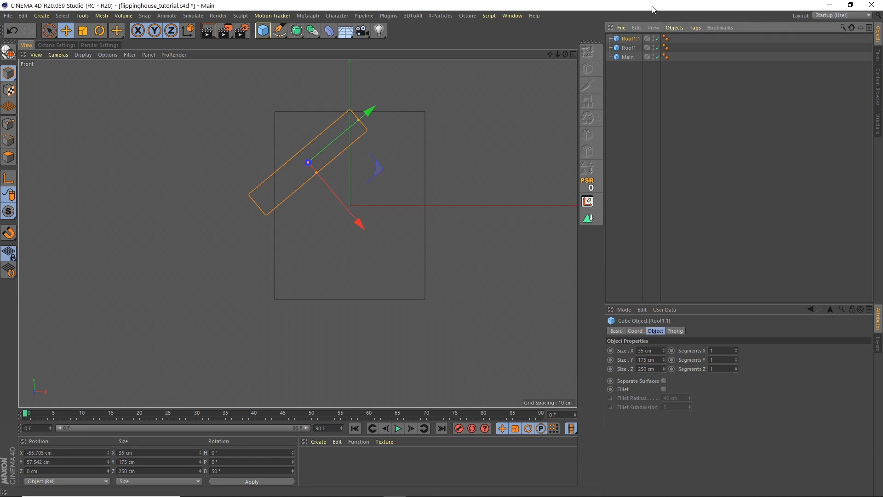
Step: Set Roof2's bank rotation to -50° and move it to about X 56 cm, Y 56 cm, mirroring Roof1 across the house's centre
left_click(215, 471)
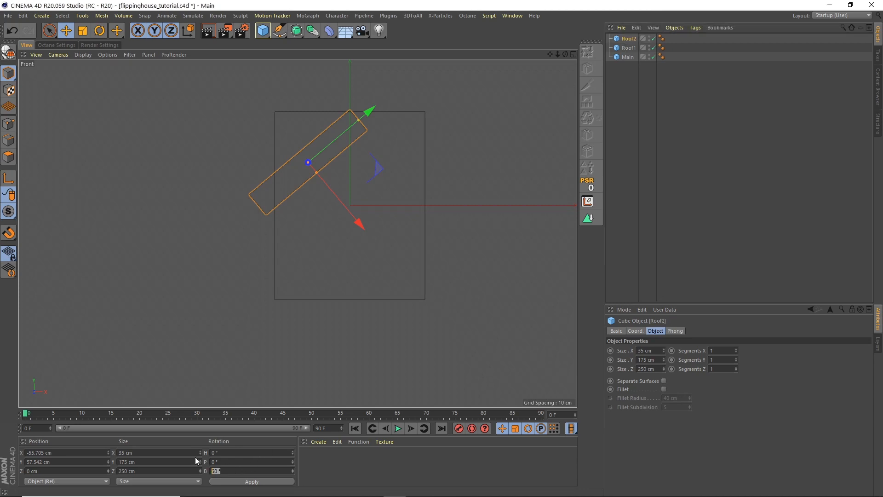
type("-50")
key("Return")
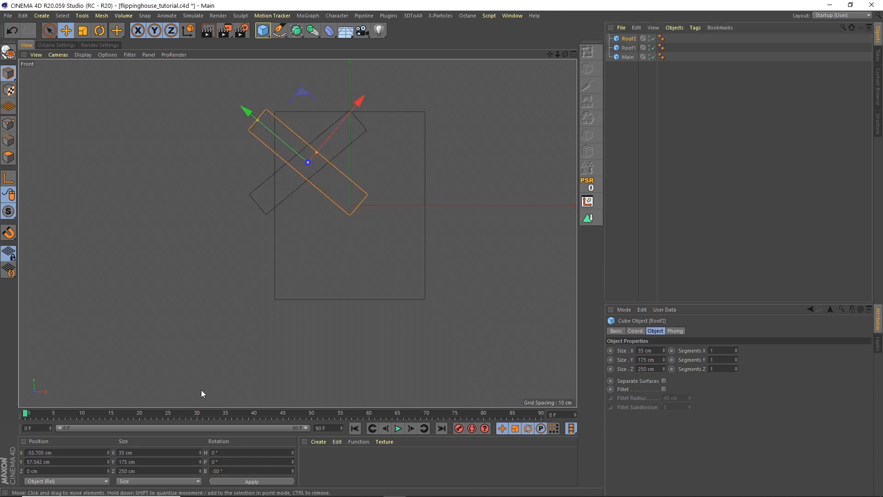
left_click_drag(223, 159, 308, 161)
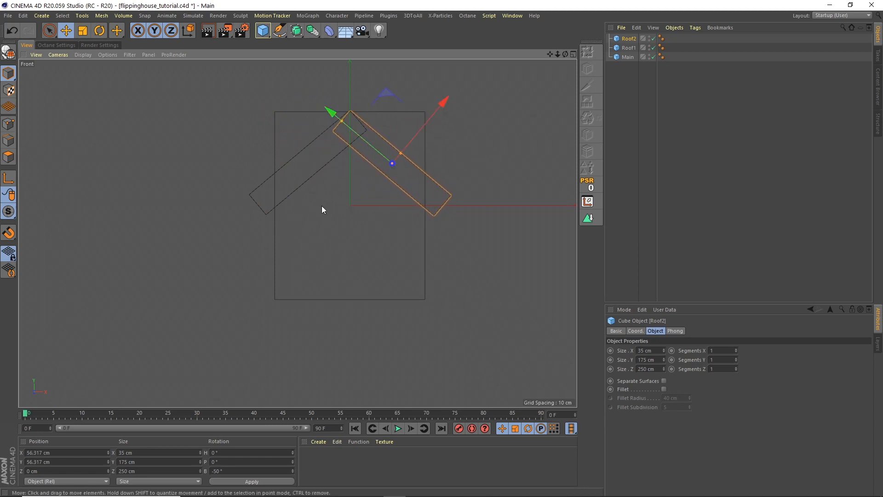
left_click(615, 136)
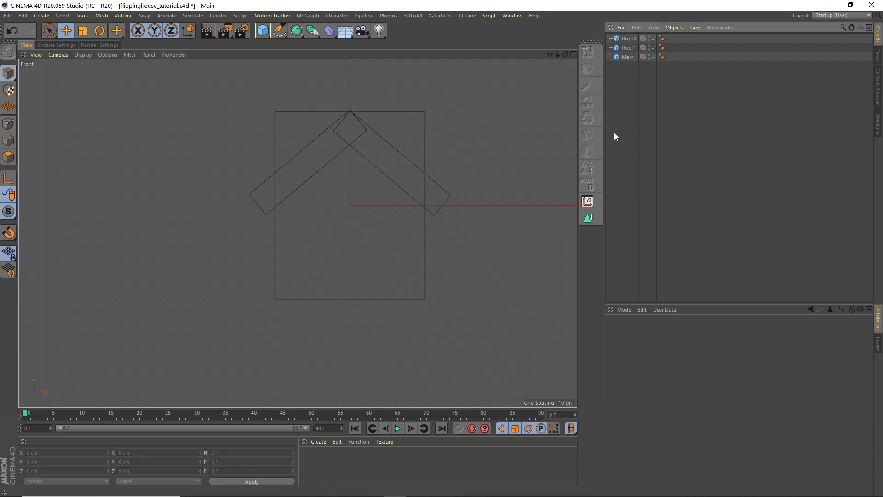
Step: Add a Volume Builder and a Volume Mesher to the scene, working in the perspective view
left_click(573, 54)
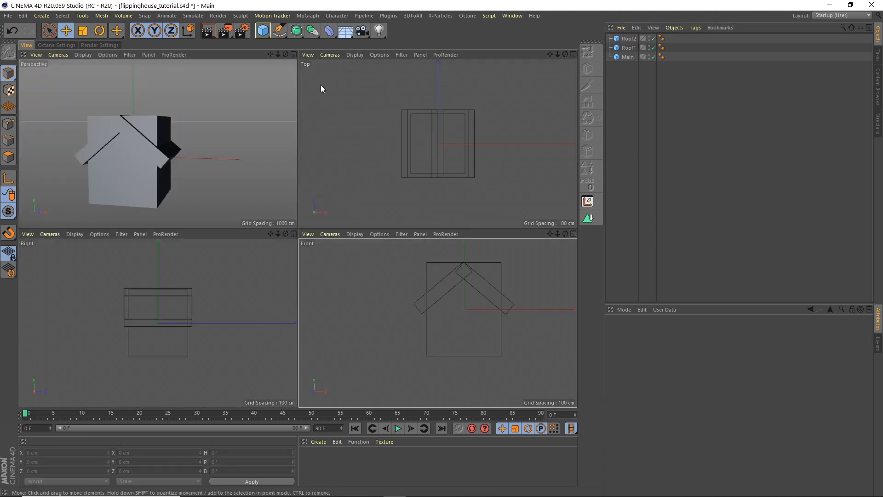
left_click(295, 52)
left_click(573, 54)
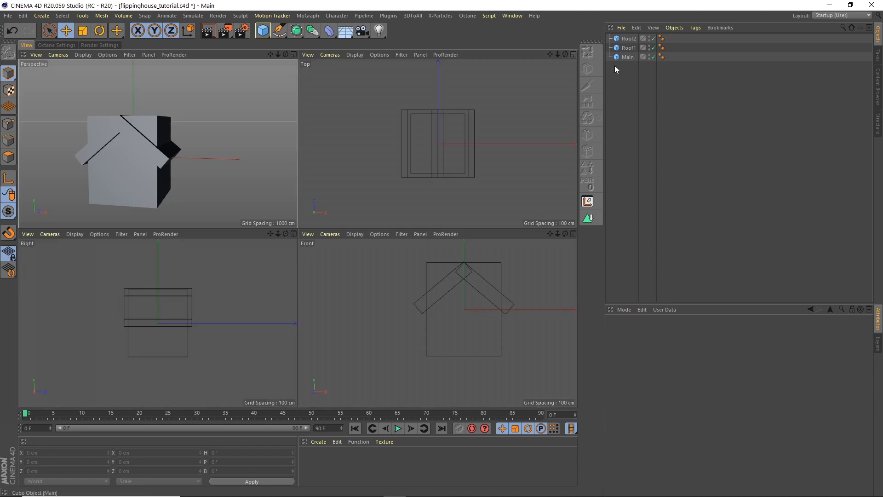
left_click(293, 54)
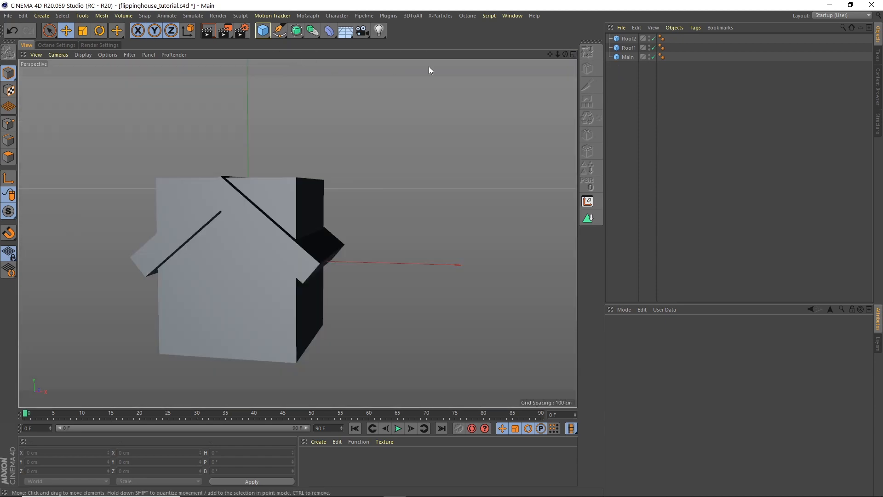
left_click_drag(556, 50, 626, 17)
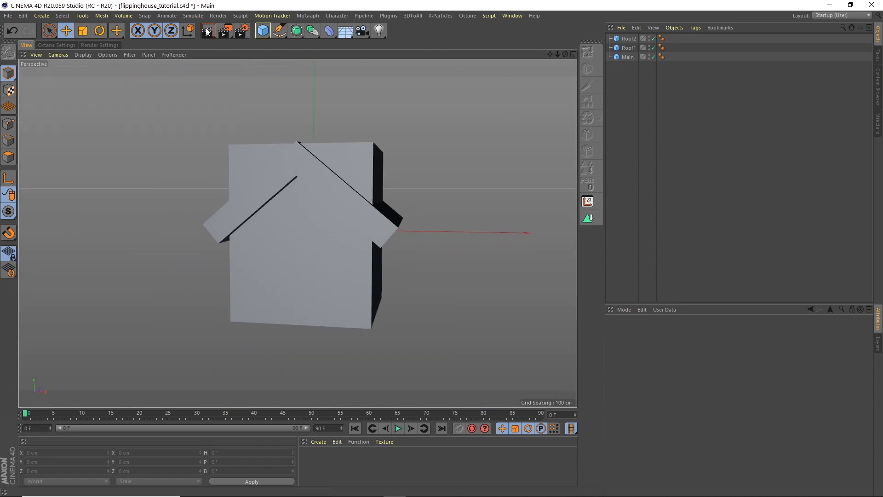
left_click(124, 15)
left_click(131, 44)
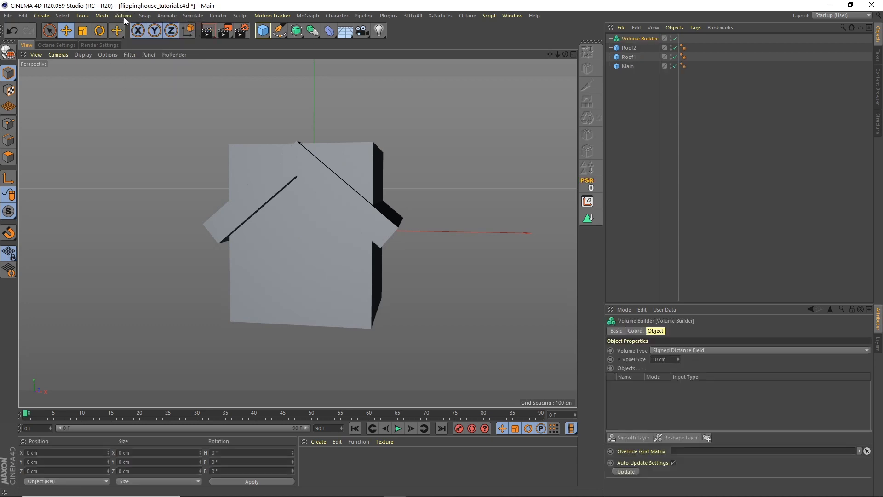
left_click(124, 17)
left_click(133, 51)
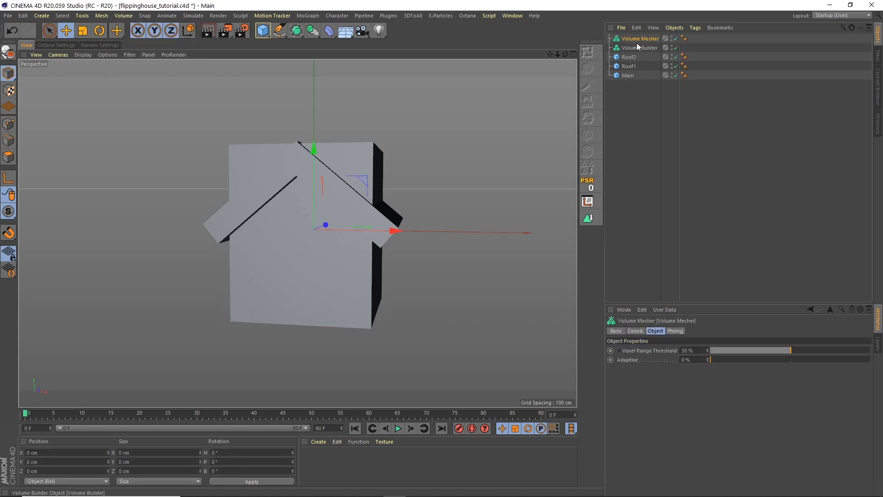
Step: Nest the Volume Builder under the Volume Mesher, and place Roof2, Roof1 and Main inside the Volume Builder
left_click_drag(640, 48, 643, 39)
left_click(629, 57)
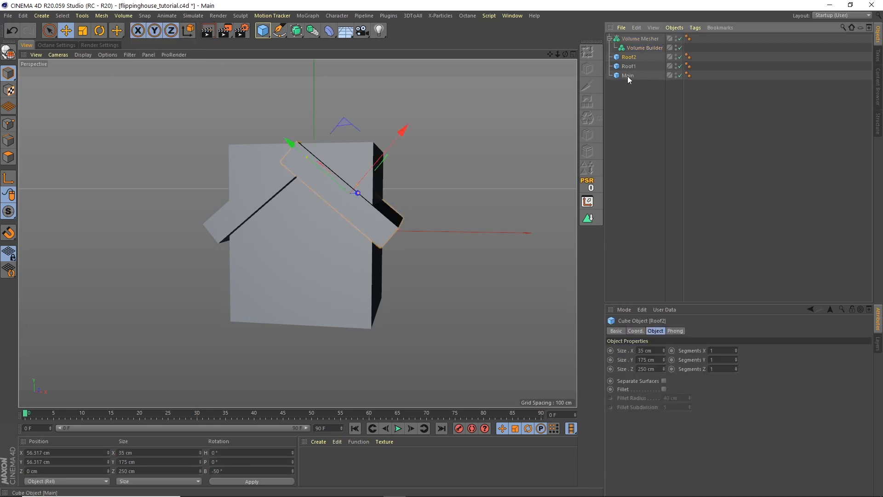
left_click(628, 75, "shift")
left_click_drag(628, 75, 644, 49)
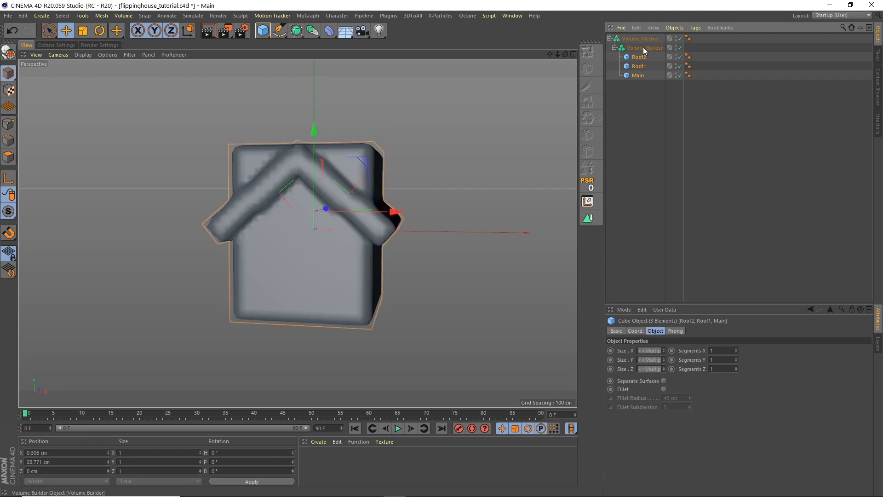
Step: Set the Volume Builder's voxel size to 2 cm
left_click(644, 48)
left_click(658, 358)
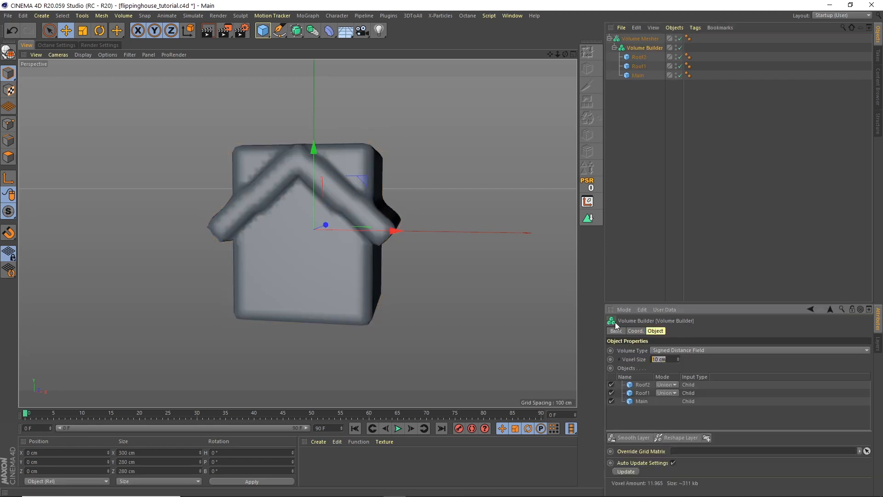
type("2")
key("Return")
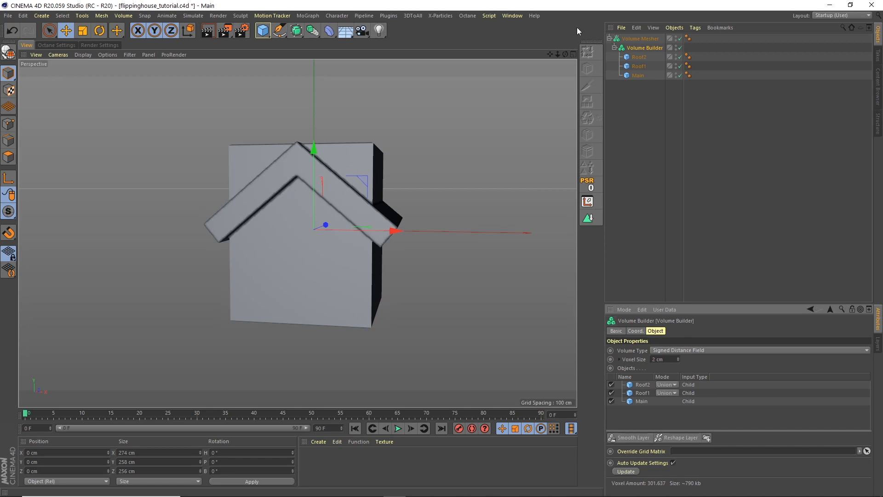
Step: Duplicate Roof2 and Roof1 together outside the Volume Mesher, working in the front view
left_click_drag(565, 54, 558, 55)
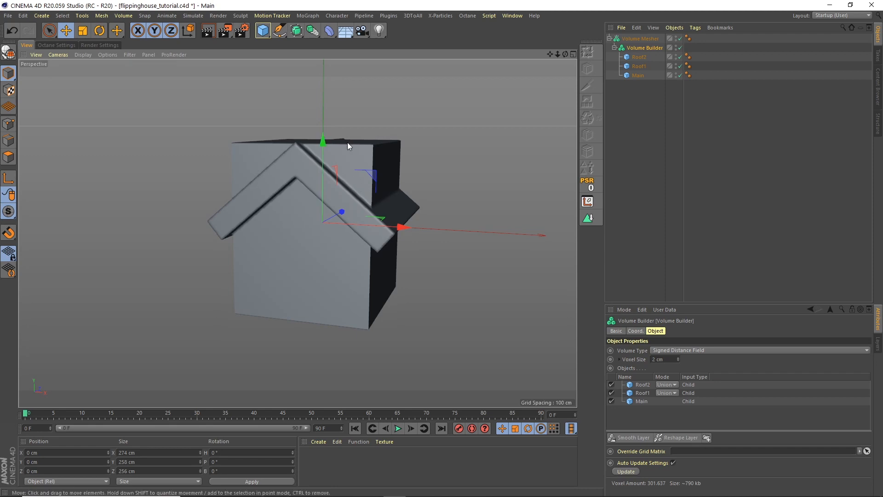
left_click(572, 56)
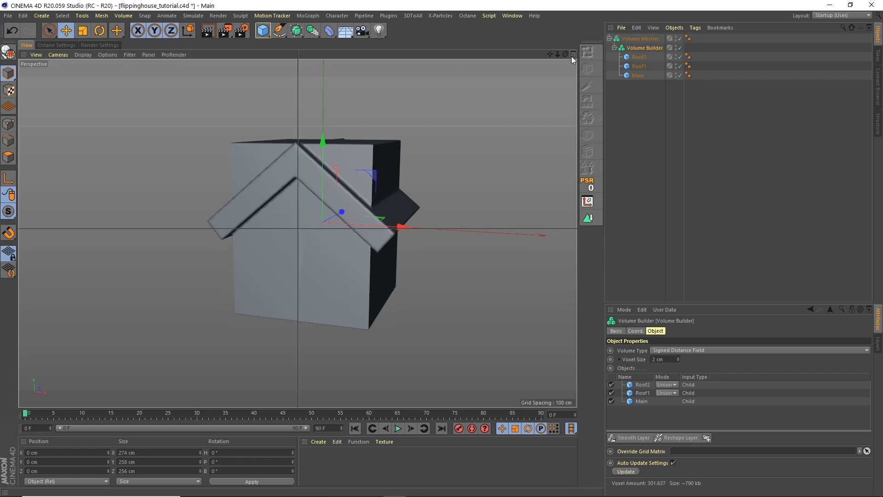
middle_click(561, 236)
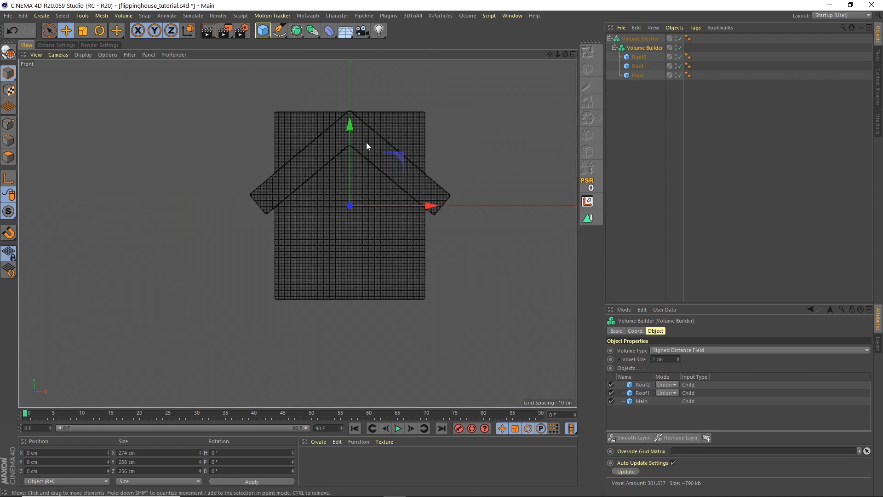
scroll(366, 142, "up", 3)
left_click(637, 57)
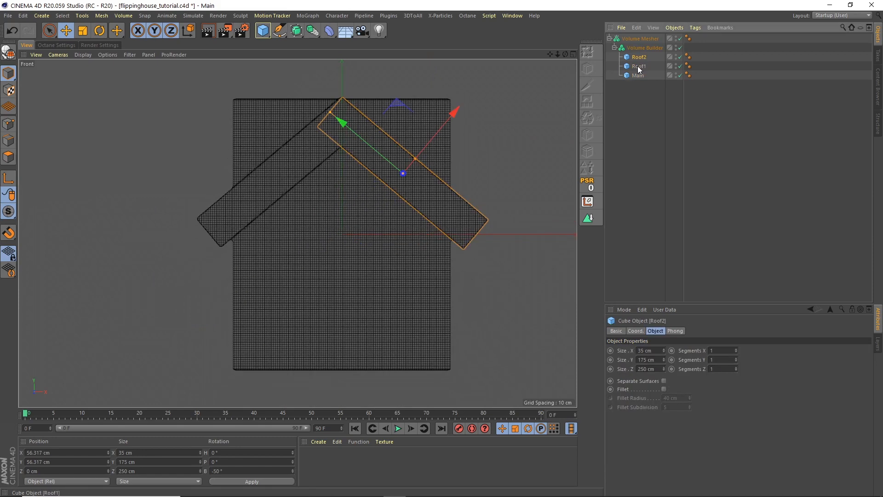
left_click(638, 67, "ctrl")
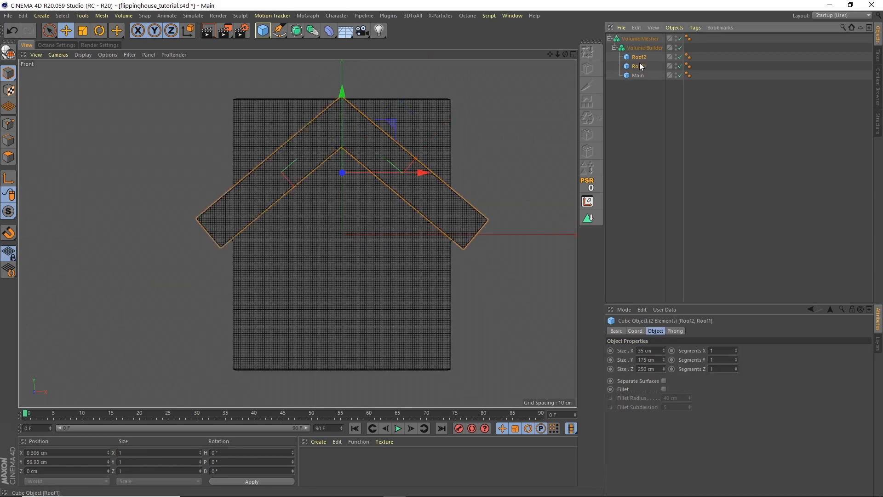
key("ctrl+c")
key("ctrl+v")
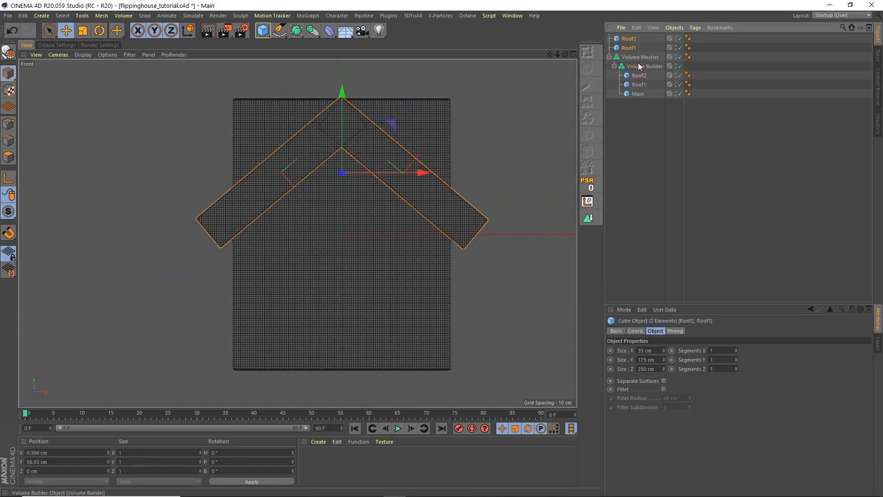
Step: Enlarge the Roof2 copy to about 67 × 200 cm in X and Y and move it outward to about X 85 cm, Y 90 cm
left_click(633, 121)
left_click(632, 39)
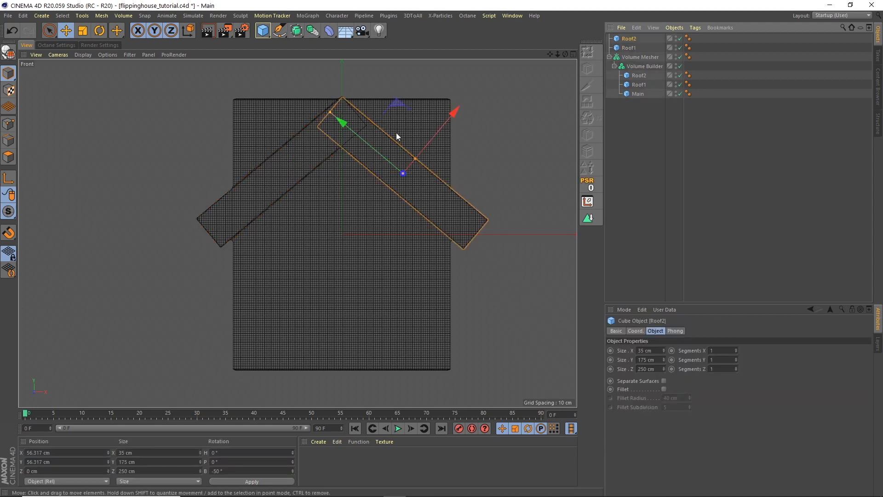
left_click_drag(330, 112, 318, 103)
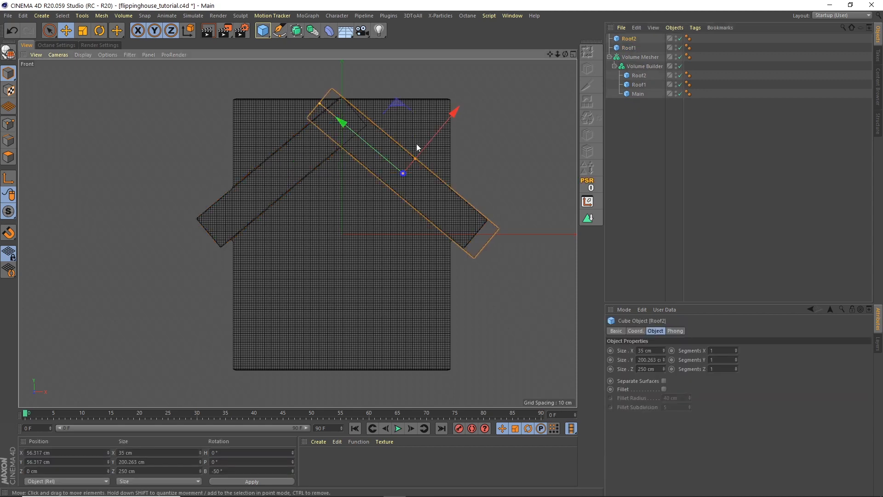
left_click_drag(416, 152, 444, 124)
Step: Enlarge the Roof1 copy to about 67 × 232 cm in X and Y and move it outward to about X -83 cm, Y 90 cm
left_click(628, 47)
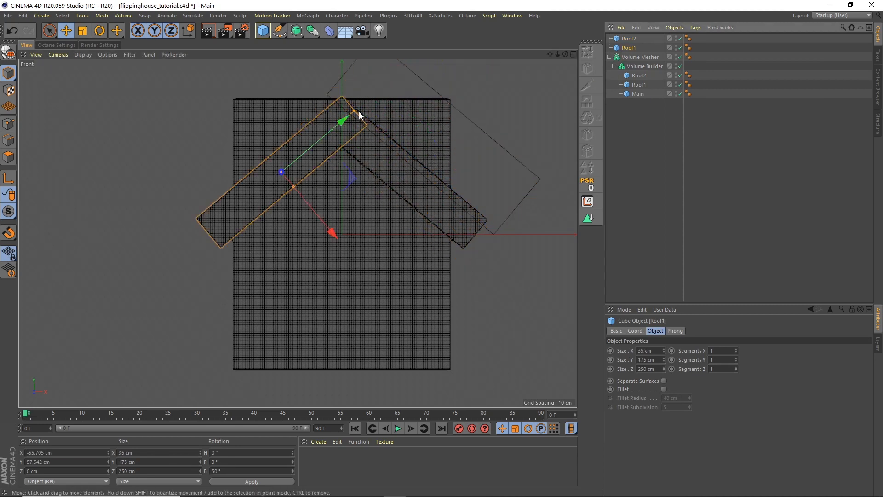
left_click_drag(359, 113, 375, 95)
left_click_drag(293, 185, 303, 200)
left_click_drag(325, 232, 265, 158)
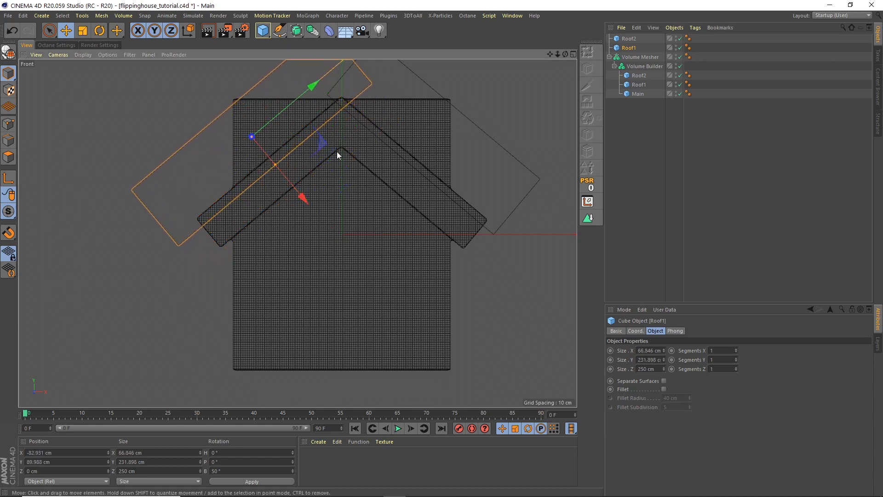
Step: Rename the Roof1 copy as Cut1 and the Roof2 copy as Cut2
left_click(629, 39, "ctrl")
double_click(633, 49)
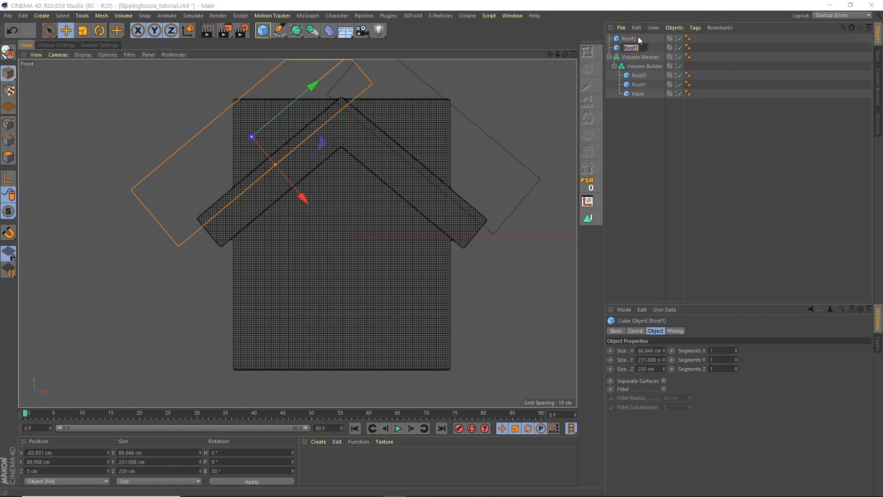
type("Cut1")
key("Return")
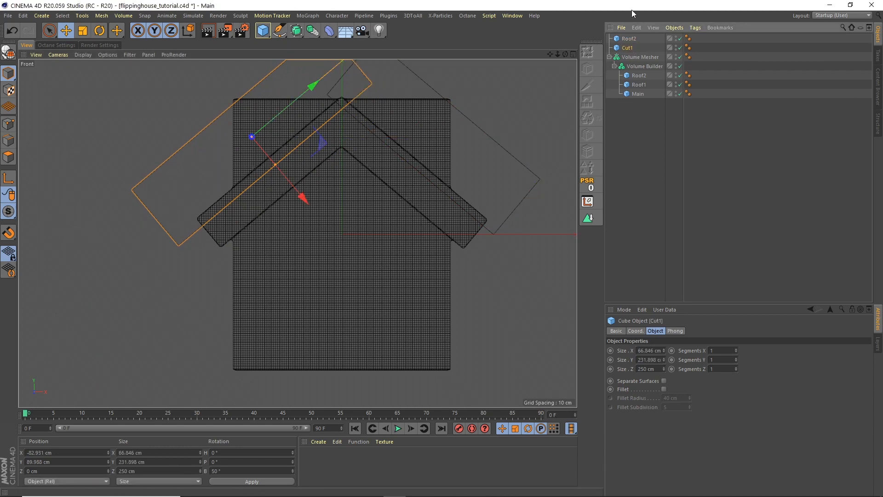
double_click(631, 38)
type("C")
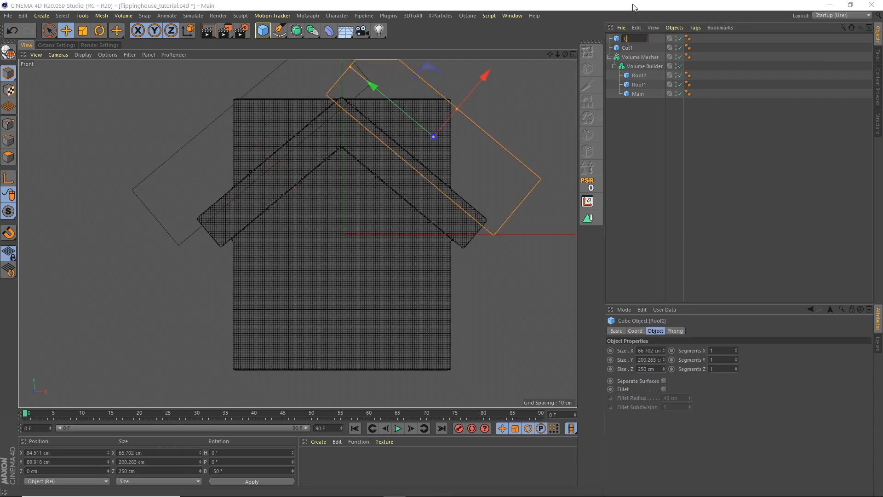
type("ut2")
key("Return")
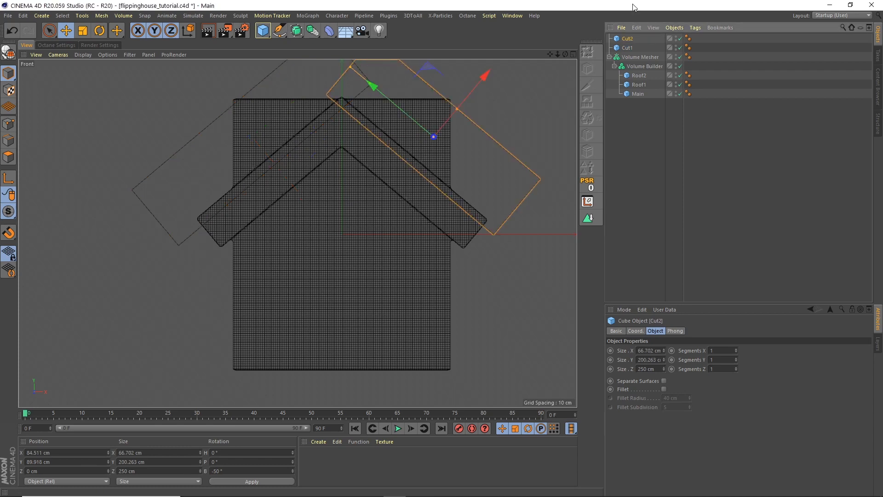
Step: Place Cut1 and Cut2 inside the Volume Builder and order them between Roof1 and Main in its object list
left_click(627, 48, "ctrl")
left_click_drag(628, 48, 638, 67)
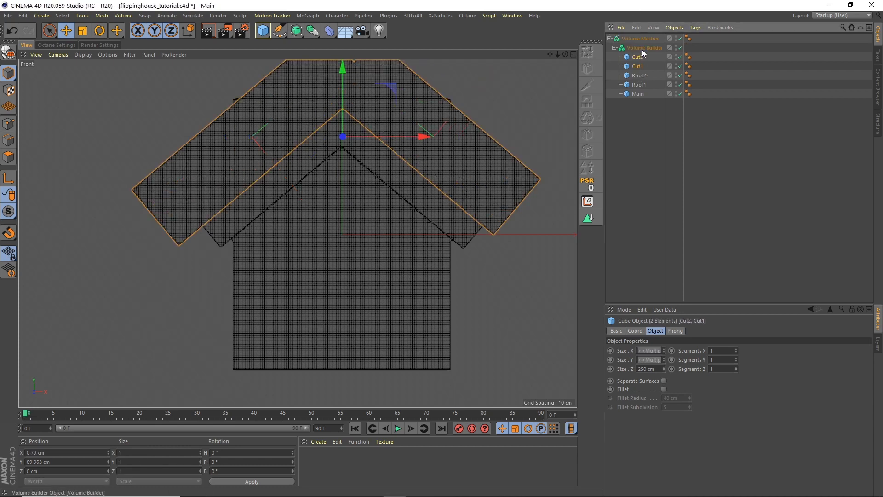
left_click(642, 49)
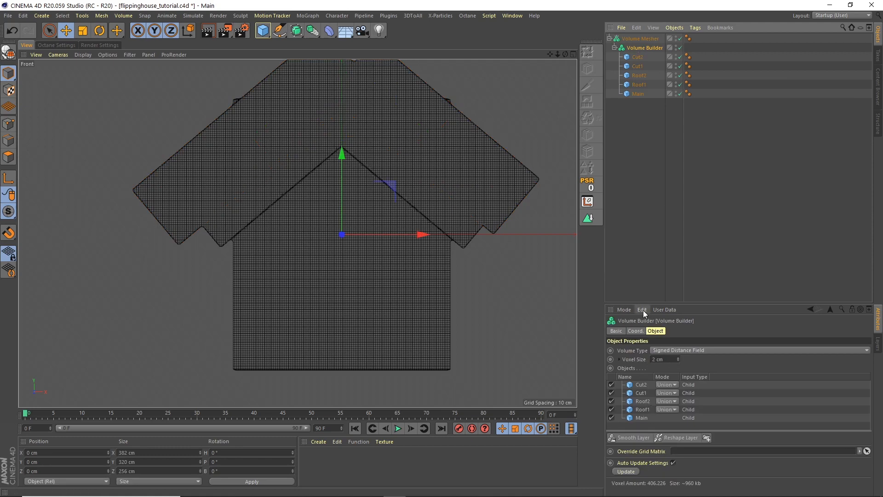
left_click_drag(644, 303, 645, 223)
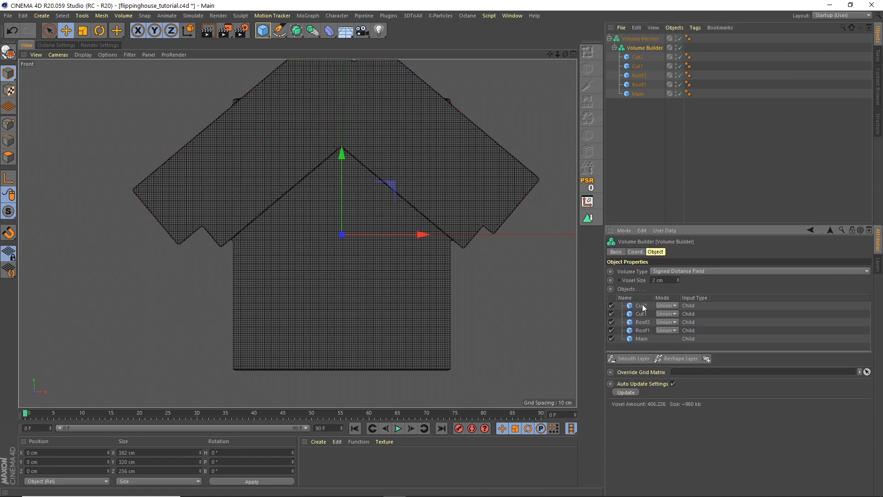
left_click(641, 313)
left_click(641, 306)
left_click_drag(642, 314, 645, 329)
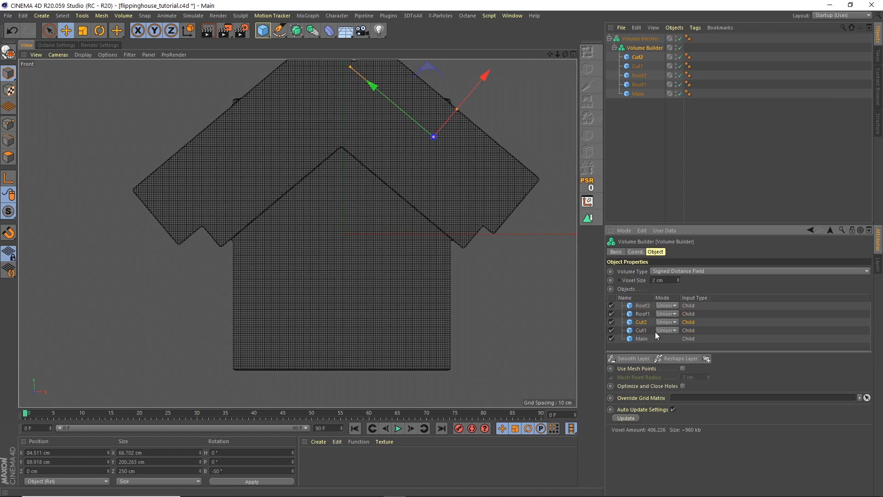
Step: Set the Volume Builder mode of both Cut2 and Cut1 to Subtract
left_click(667, 321)
left_click(671, 341)
left_click(668, 329)
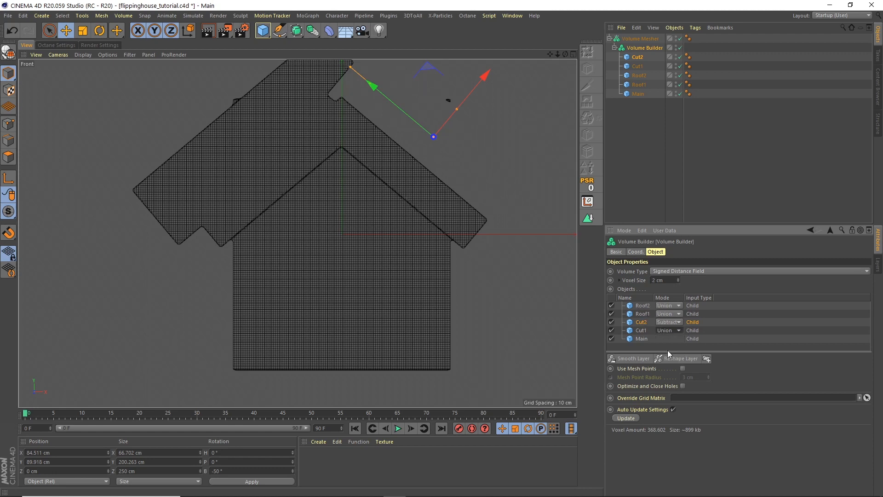
left_click(669, 350)
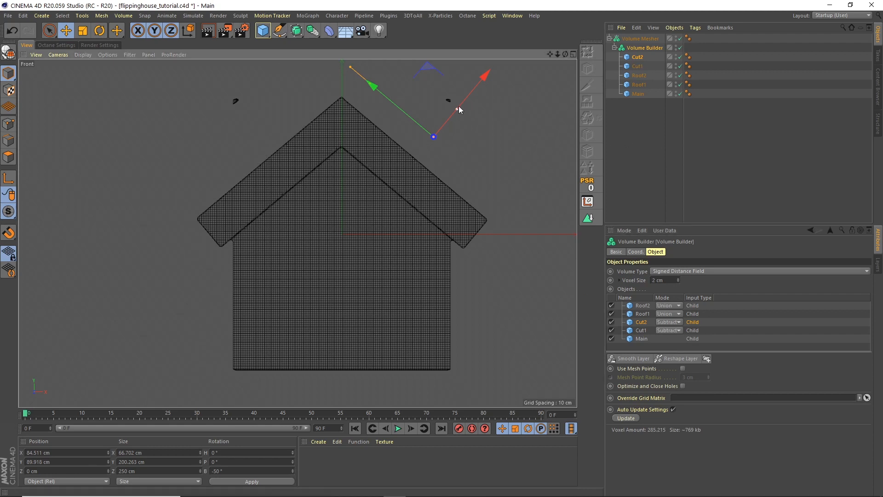
Step: Enlarge the cutting cubes so they cover Main's leftover upper corner fragments, and check the trimmed house in the perspective view
left_click(265, 112)
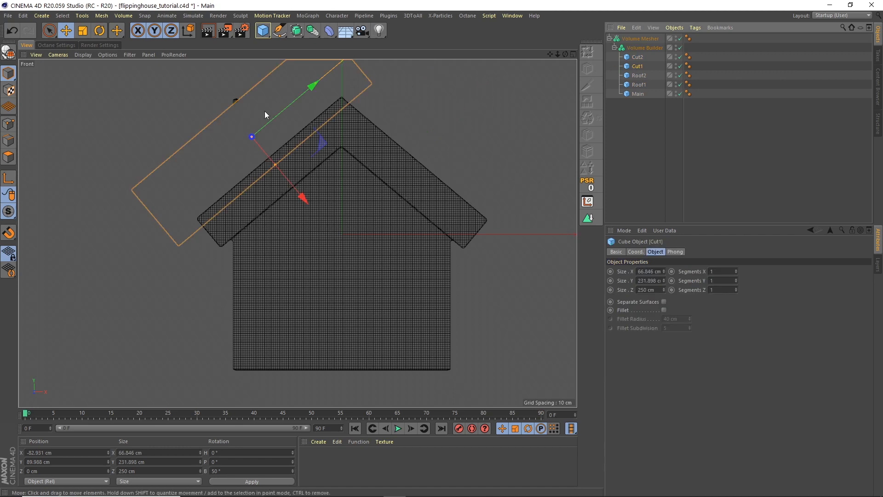
left_click_drag(278, 166, 279, 168)
left_click(617, 145)
left_click(573, 55)
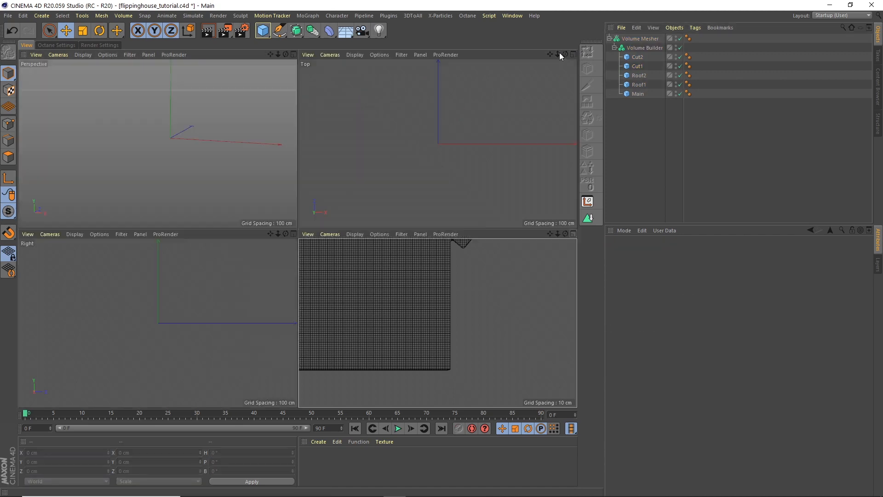
left_click(294, 55)
mouse_move(566, 55)
left_mouse_down()
mouse_move(637, 45)
mouse_move(580, 53)
mouse_move(503, 48)
mouse_move(573, 52)
left_mouse_up()
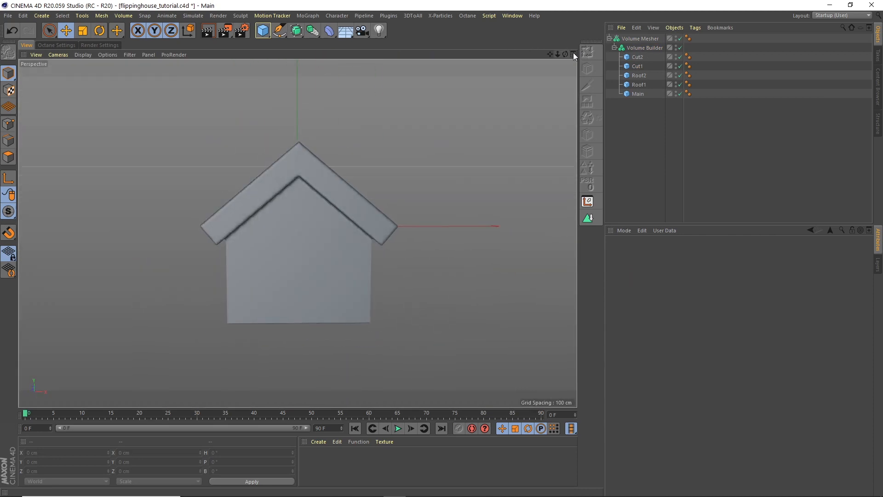
Step: Add a new cube to the scene in the front view and rename it Door
left_click(573, 55)
left_click(573, 234)
scroll(506, 198, "down", 3)
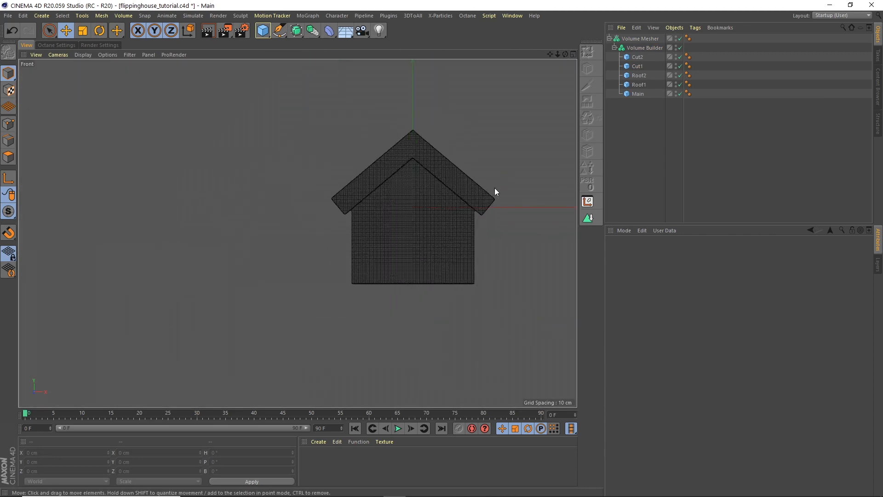
scroll(474, 182, "up", 1)
left_click_drag(262, 30, 297, 40)
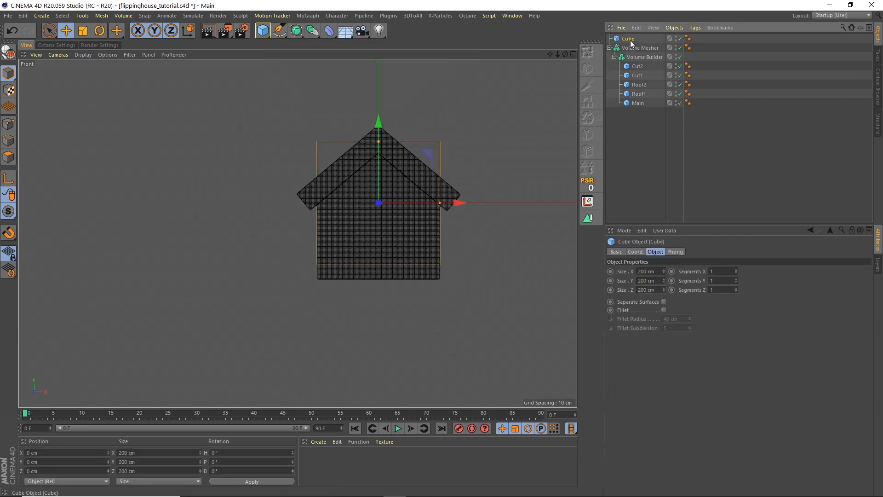
double_click(628, 38)
type("Door")
key("Return")
Step: Set the Door cube's size to 50 cm in X, 80 cm in Y and 50 cm in Z
double_click(653, 271)
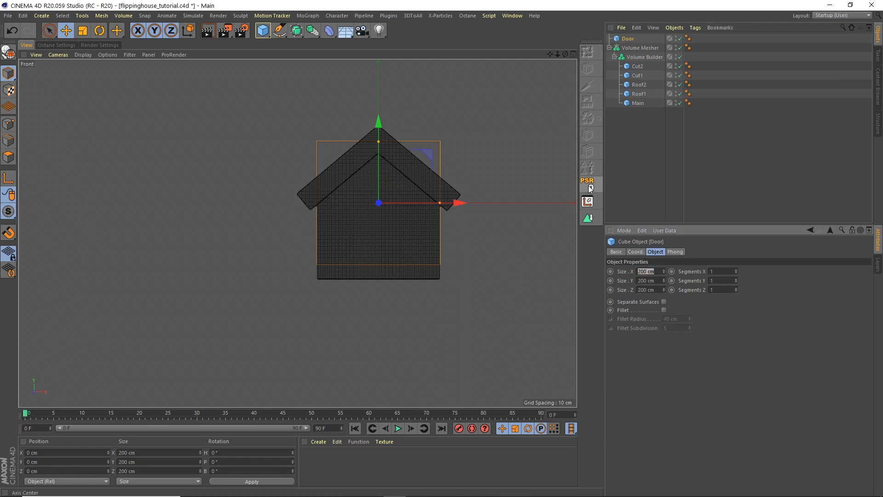
type("80")
key("Tab")
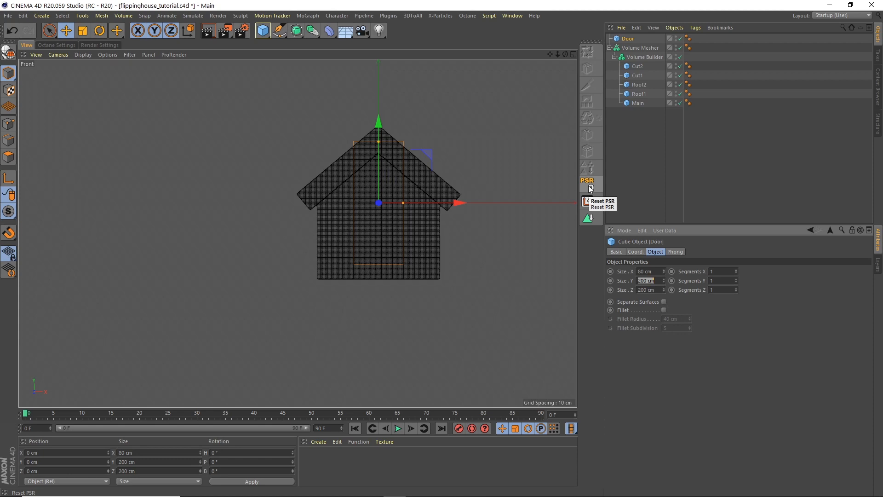
double_click(651, 271)
type("50")
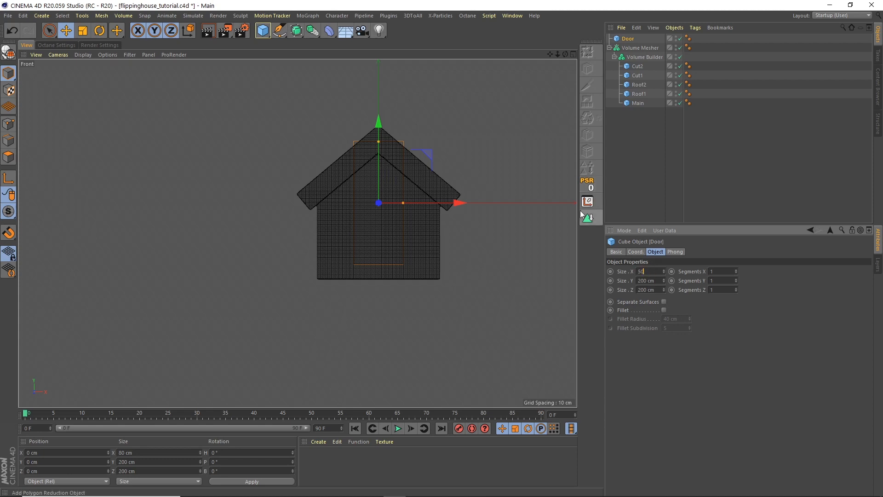
key("Tab")
type("80")
key("Tab")
type("50")
key("Return")
Step: Move the Door to the base of the house's front wall, at about Y -85 cm and Z -93 cm
left_click_drag(379, 143, 378, 197)
left_click(573, 54)
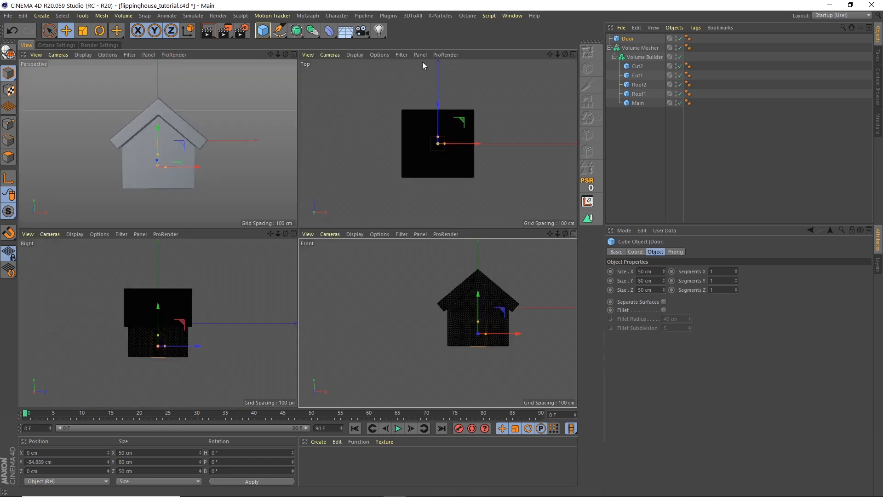
left_click(292, 56)
left_click_drag(565, 55, 601, 56)
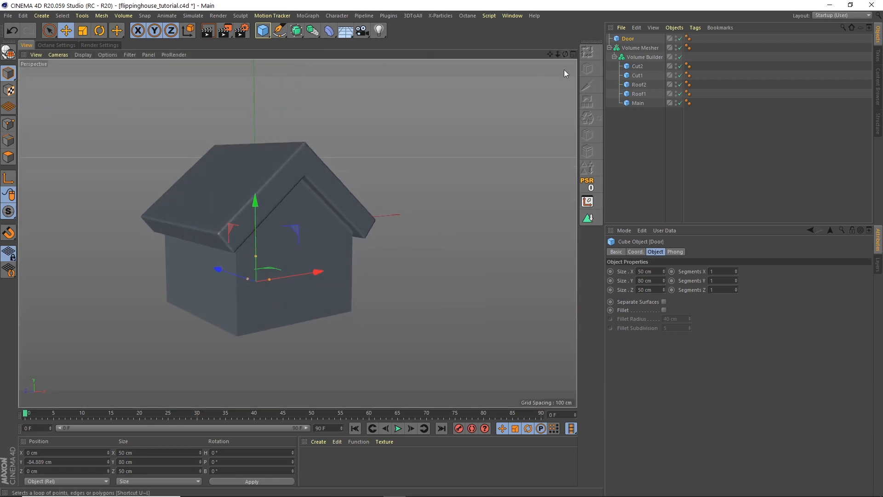
left_click_drag(231, 272, 257, 279)
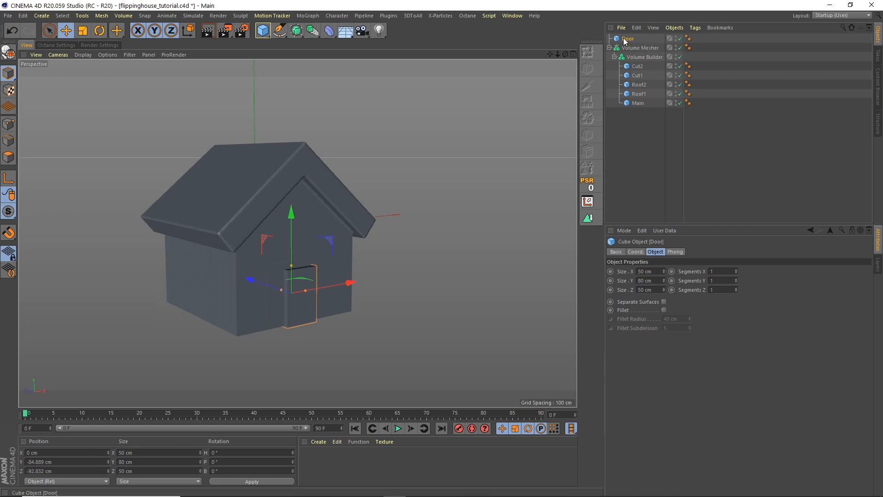
Step: Nest Door inside the Volume Builder and set its mode to Subtract
left_click_drag(627, 39, 639, 61)
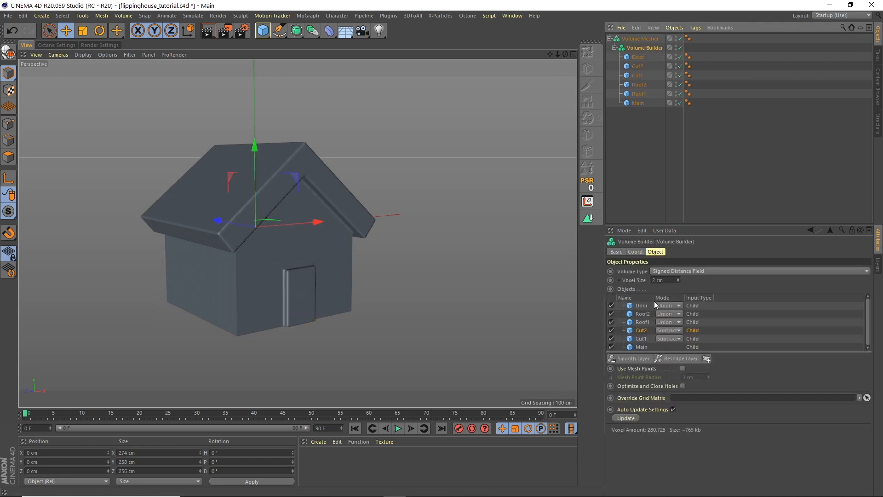
left_click(669, 305)
left_click(673, 327)
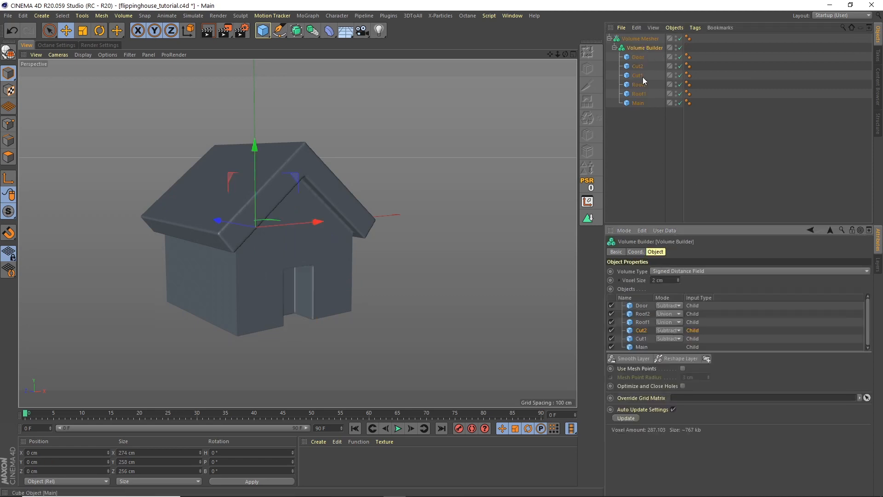
Step: Duplicate the Door cube outside the Volume Mesher and set the copy's Y size to 50 cm
left_click(639, 57)
key("ctrl+c")
key("ctrl+v")
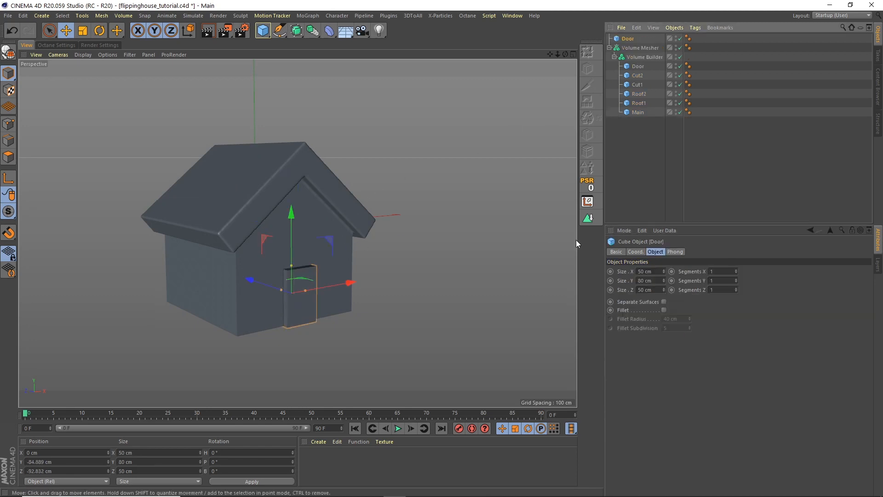
left_click_drag(654, 280, 587, 220)
type("50")
key("Return")
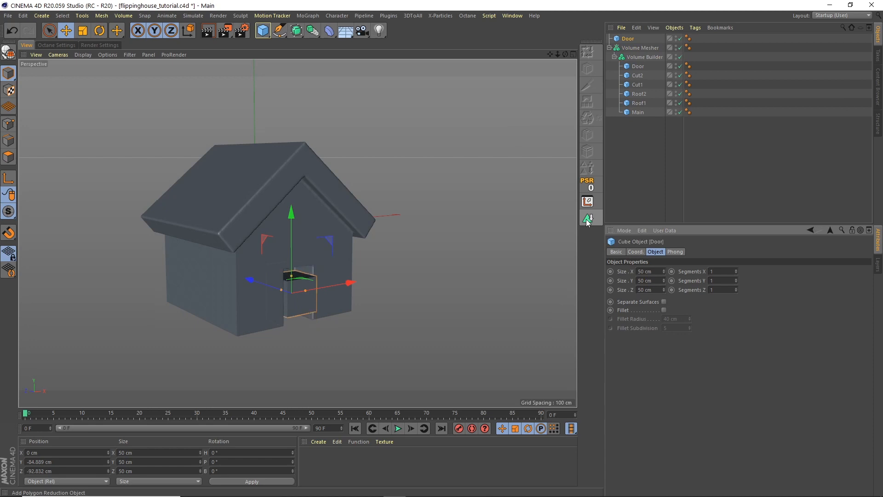
Step: Move the loose Door copy to the side wall at about X -97, Y -58, Z -49 cm and duplicate it at about Z 44 cm
left_click_drag(291, 231, 292, 211)
left_click_drag(346, 267, 295, 285)
left_click_drag(210, 275, 192, 273)
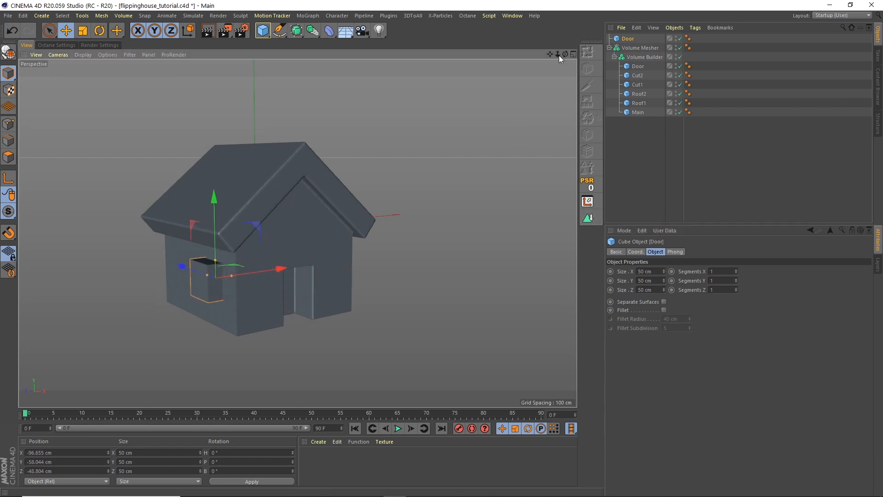
left_click_drag(564, 55, 623, 37)
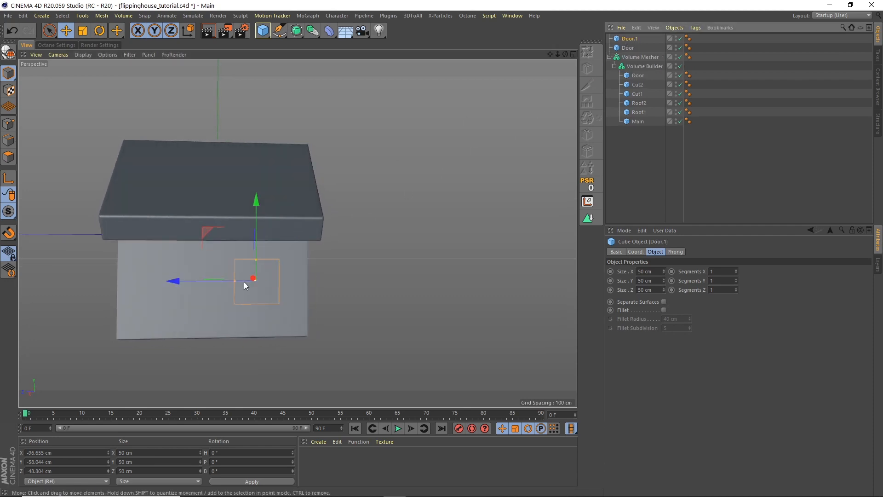
left_click_drag(244, 281, 140, 290)
Step: Rename both loose door cubes on the side wall as Window
left_click(627, 47)
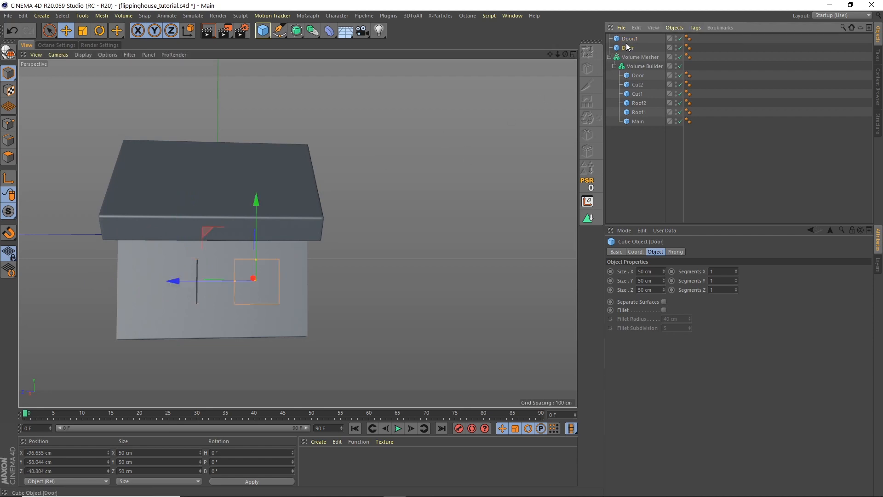
left_click(627, 47, "shift")
double_click(628, 48)
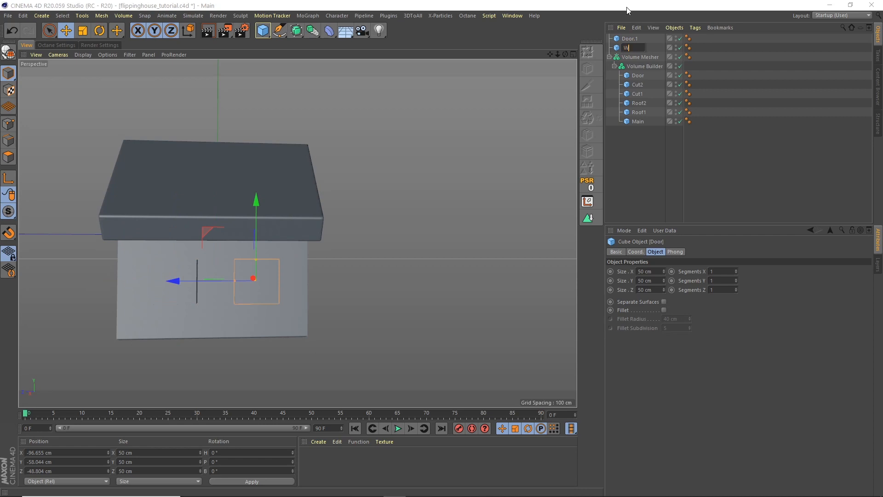
type("Window")
key("Return")
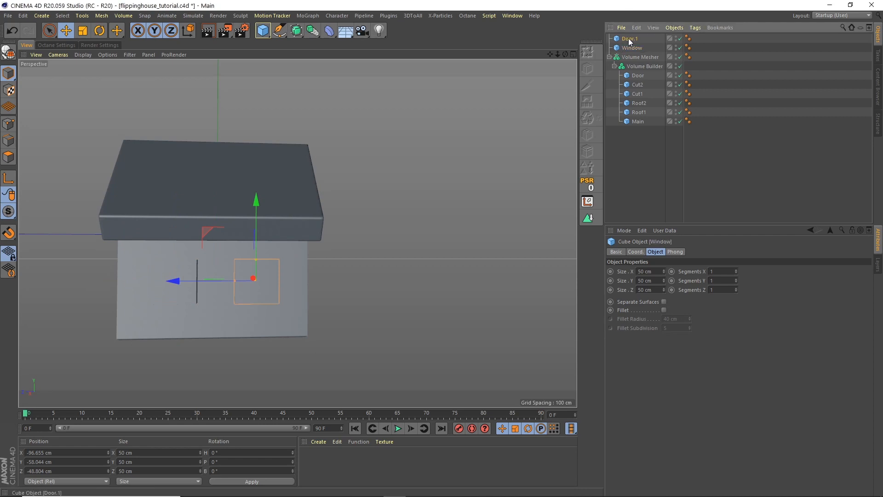
double_click(634, 39)
type("Win")
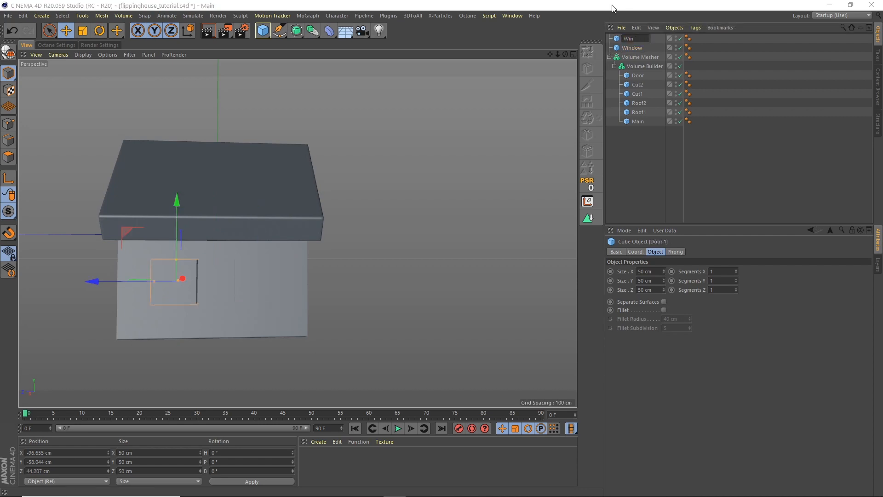
type("dow")
key("Return")
Step: Nest both Window cubes inside the Volume Builder and set their modes to Subtract
left_click(631, 48, "shift")
left_click_drag(631, 37, 637, 68)
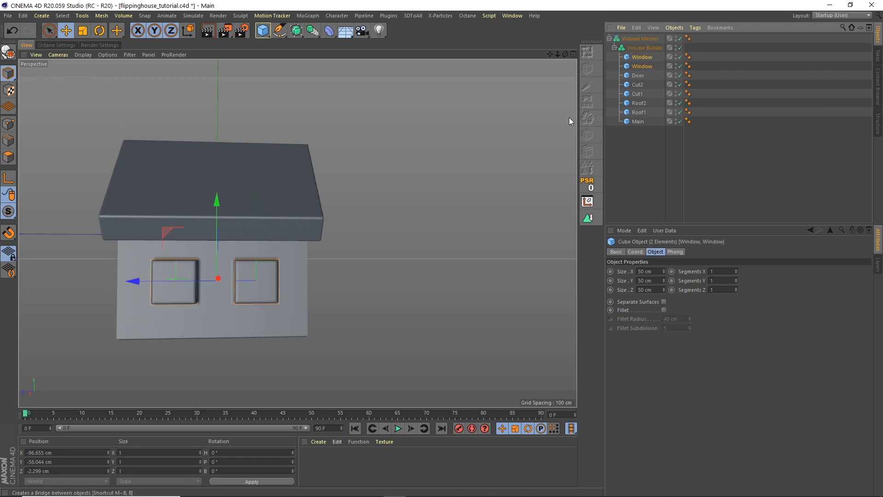
left_click(648, 48)
left_click(671, 305)
left_click(678, 323)
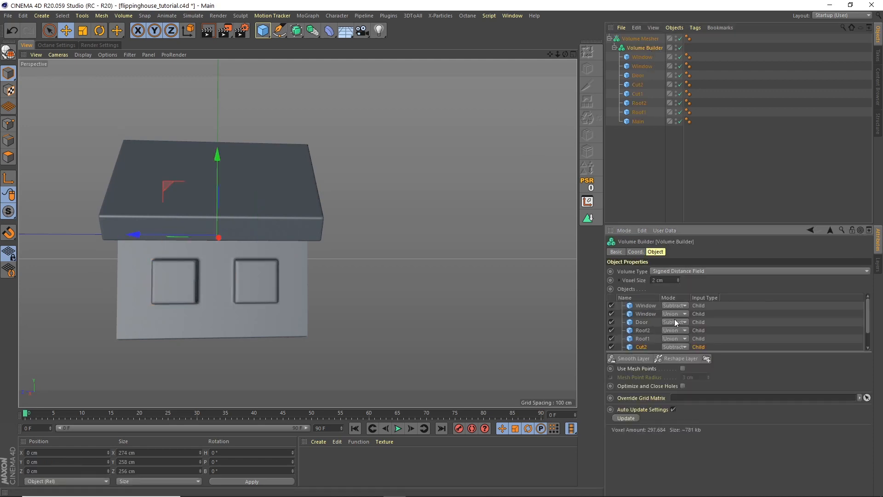
left_click(675, 314)
left_click(680, 333)
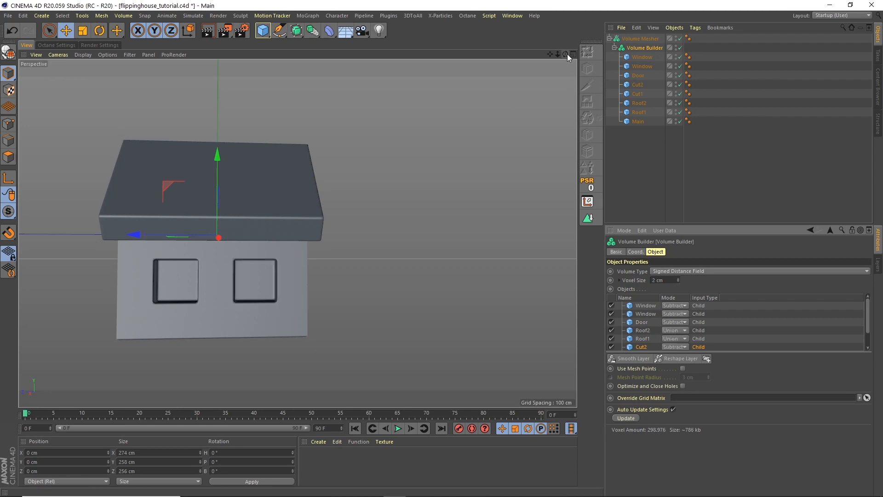
Step: Duplicate both Window cubes outside the Volume Mesher and move the copies to the opposite side wall at about X 101 cm
mouse_move(567, 54)
left_mouse_down()
mouse_move(531, 61)
mouse_move(576, 46)
left_mouse_up()
left_click(641, 65)
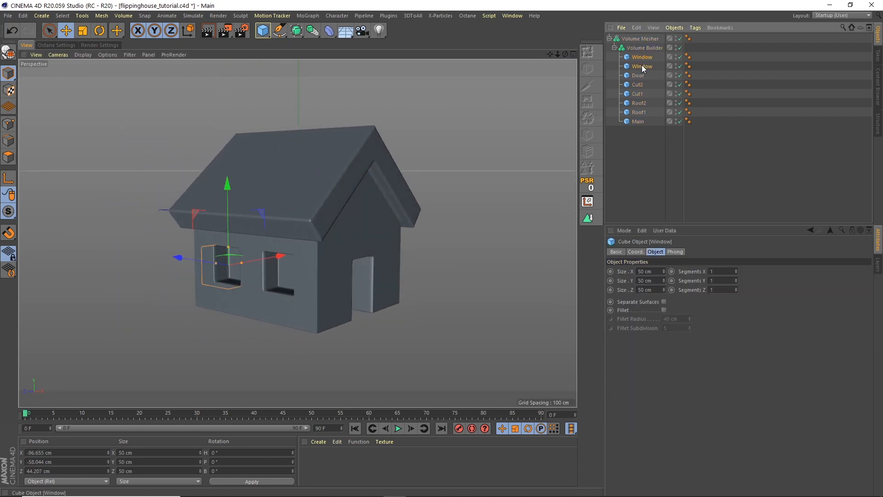
left_click(643, 55, "ctrl")
key("ctrl+c")
key("ctrl+v")
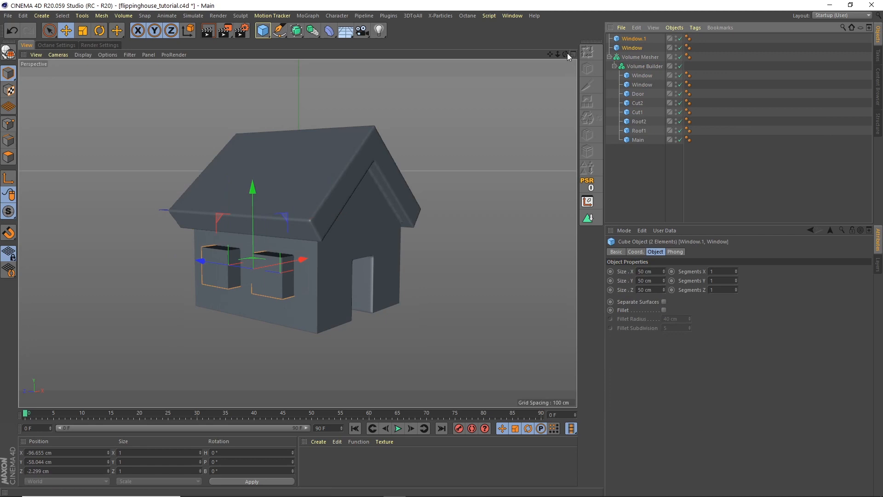
left_click_drag(567, 53, 493, 58)
left_click_drag(375, 262, 435, 192)
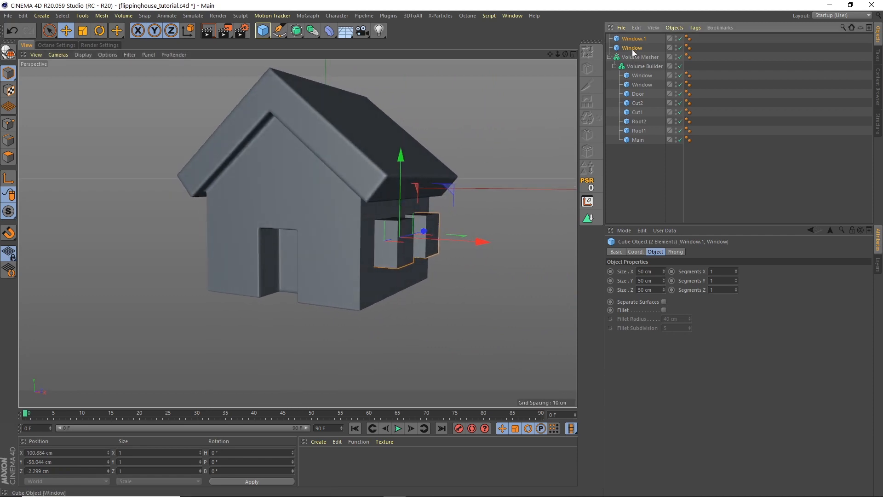
Step: Nest the two copied Window cubes inside the Volume Builder and set their modes to Subtract
left_click_drag(632, 49, 645, 67)
left_click(646, 48)
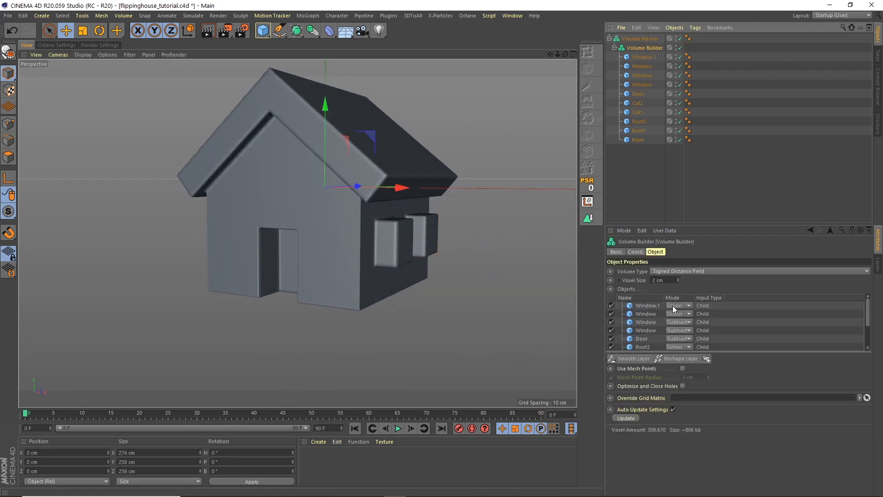
left_click(683, 314)
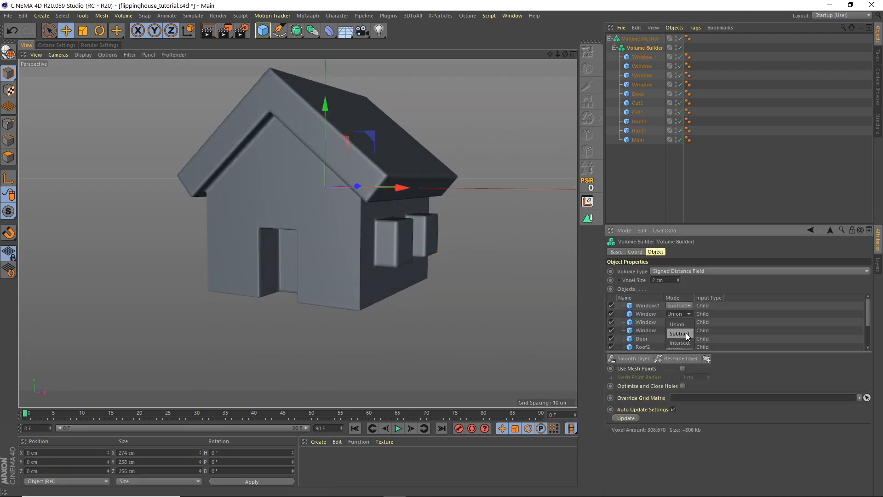
left_click(679, 333)
left_click(642, 198)
scroll(535, 75, "down", 5)
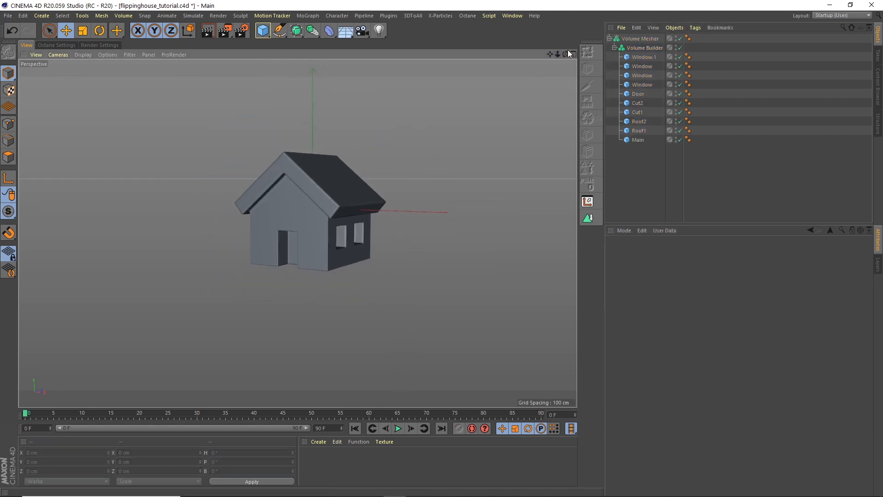
left_click_drag(566, 54, 616, 52)
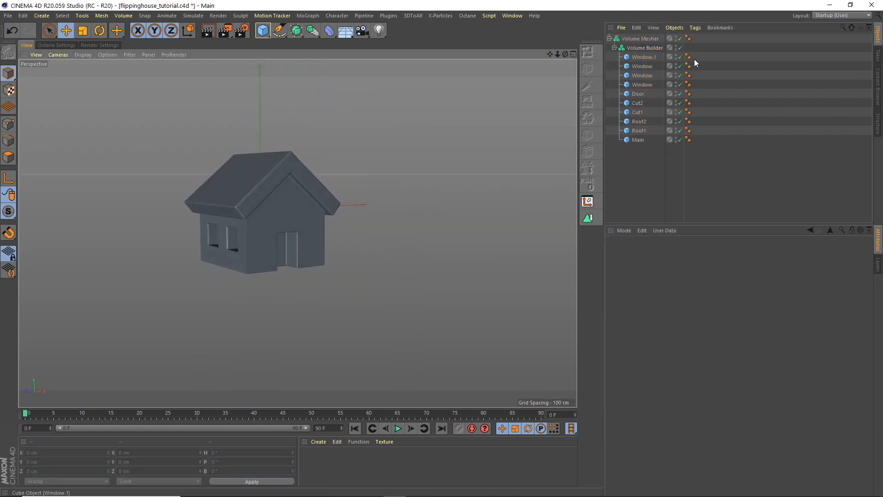
Step: Add a Smooth Layer to the Volume Builder and place it above all the cubes in its object list
left_click(640, 49)
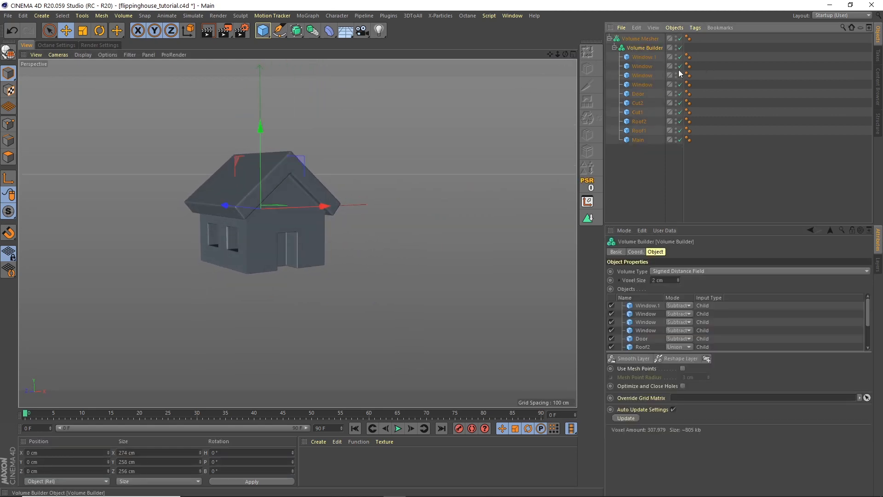
left_click(630, 358)
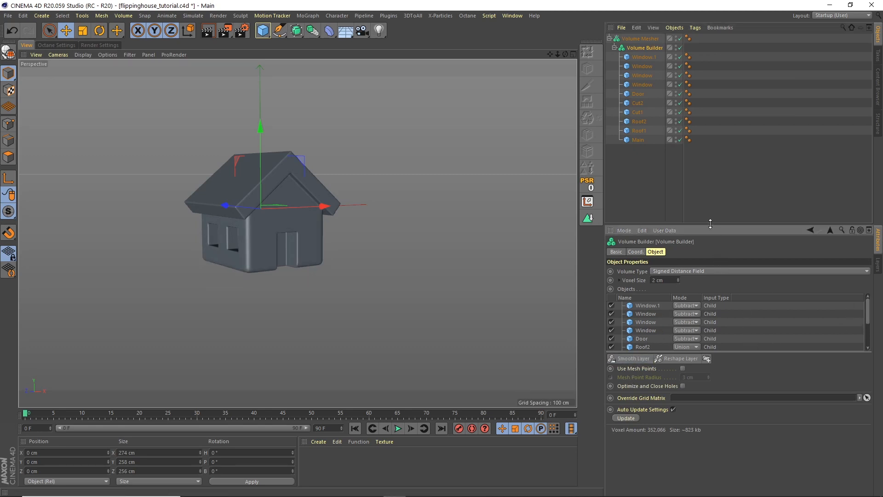
left_click_drag(711, 224, 710, 192)
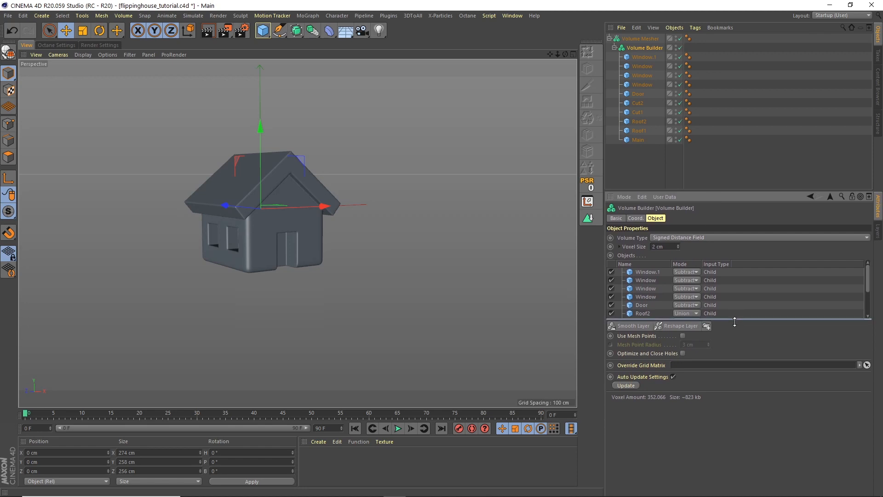
left_click_drag(735, 317, 735, 376)
left_click_drag(653, 331, 655, 273)
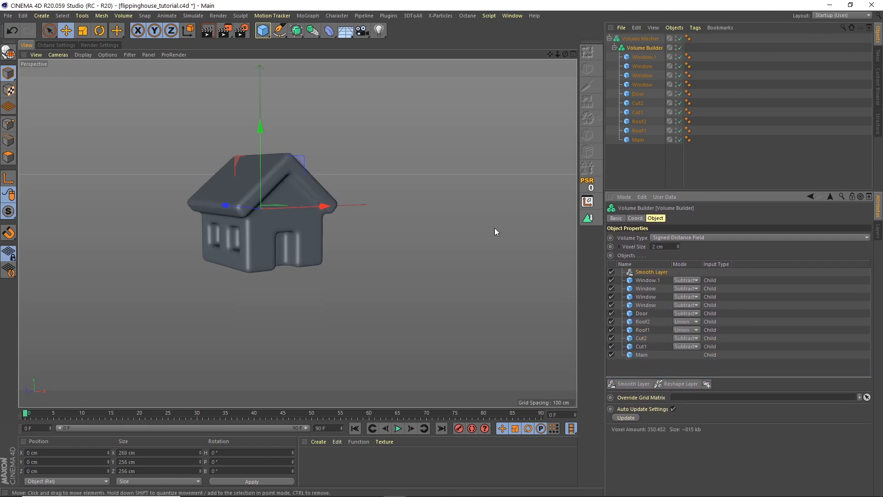
mouse_move(565, 55)
left_mouse_down()
mouse_move(473, 51)
mouse_move(514, 37)
mouse_move(536, 59)
mouse_move(558, 52)
left_mouse_up()
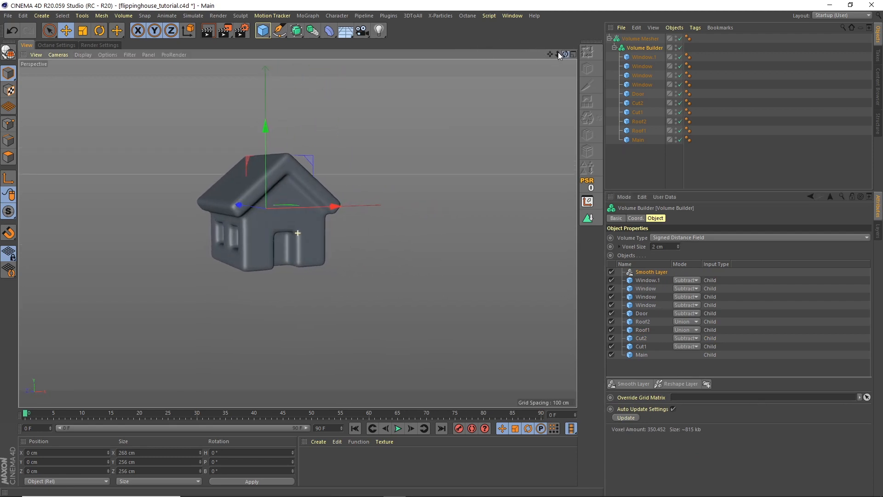
Step: Rename the Volume Mesher as House and save the project
double_click(637, 40)
type("House")
key("Return")
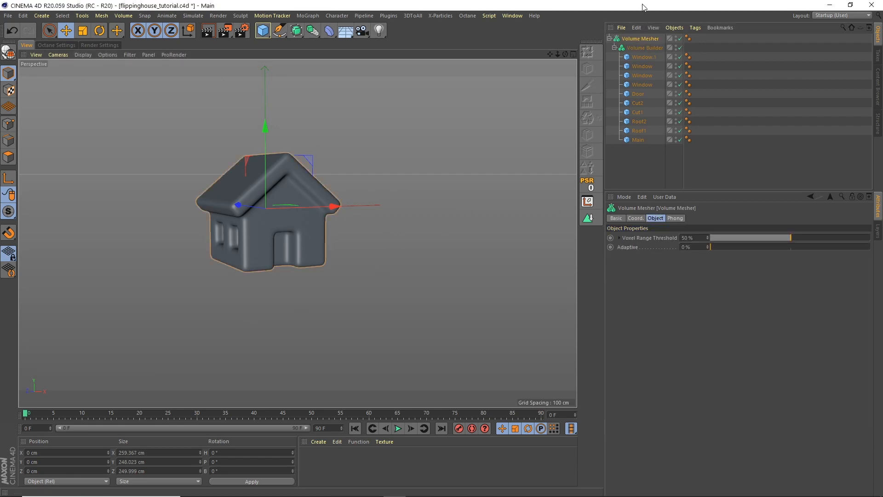
left_click(10, 17)
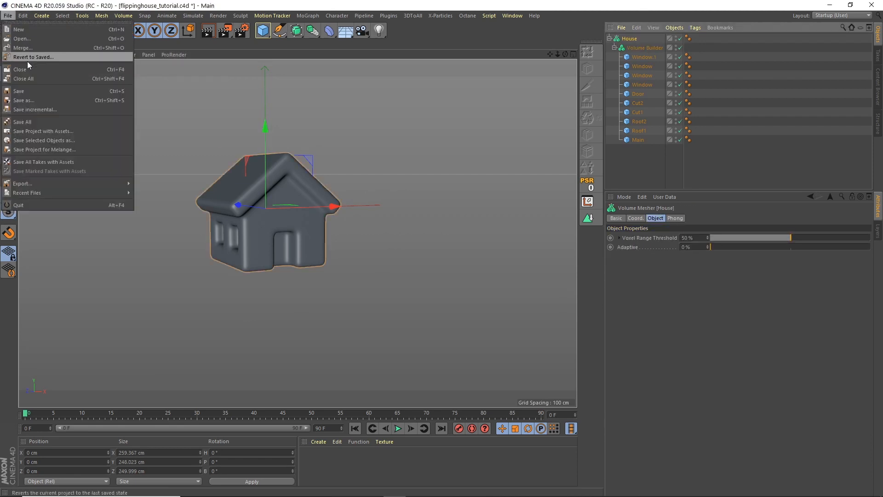
left_click(24, 90)
Step: Duplicate the complete House object with its Volume Builder and cubes
left_click(628, 39)
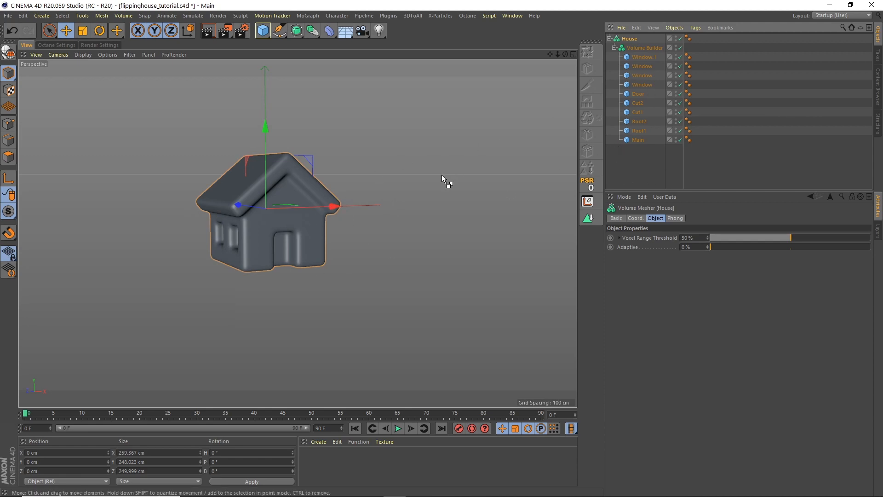
key("ctrl+d")
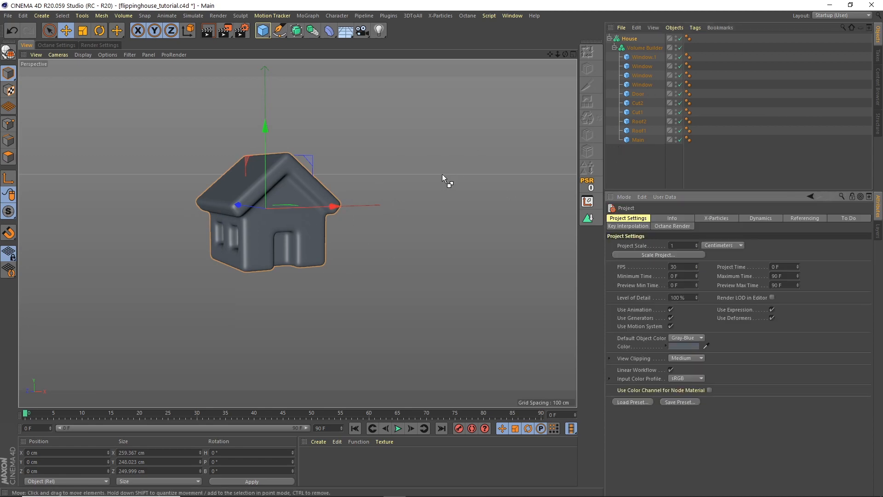
left_click(633, 40)
key("ctrl+c")
key("ctrl+v")
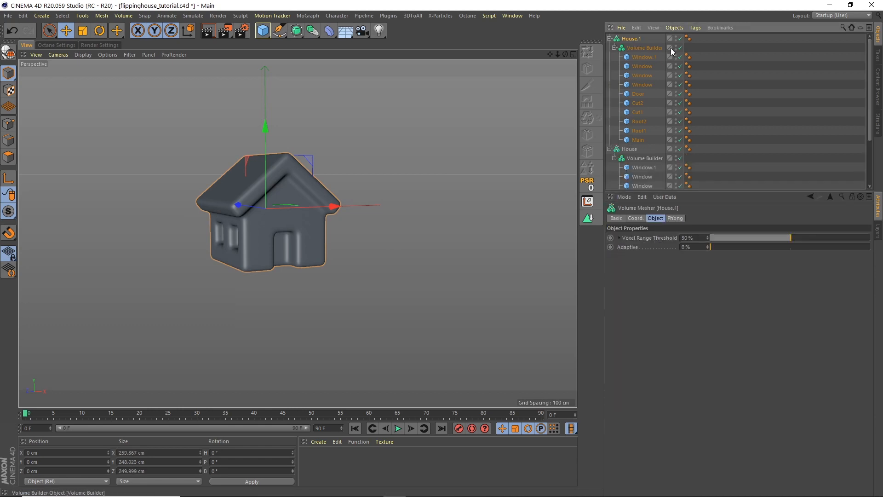
Step: Delete the four window cubes, Cut1, Cut2, Roof1 and Roof2 from the House copy, keeping only Door and Main
left_click(650, 56)
left_click(647, 85, "shift")
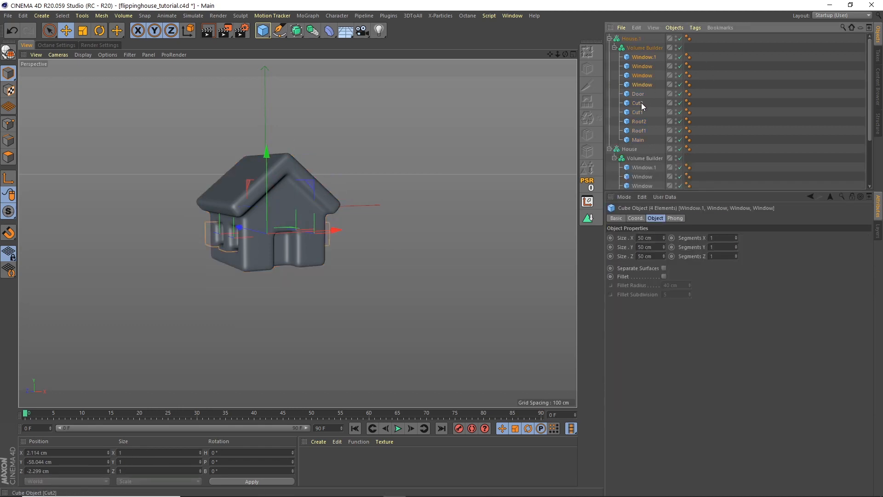
left_click(641, 103)
key("super")
left_click(646, 57)
left_click(647, 65, "ctrl")
left_click(645, 76, "ctrl")
left_click(645, 85, "ctrl")
left_click(640, 103, "ctrl")
left_click(640, 113, "ctrl")
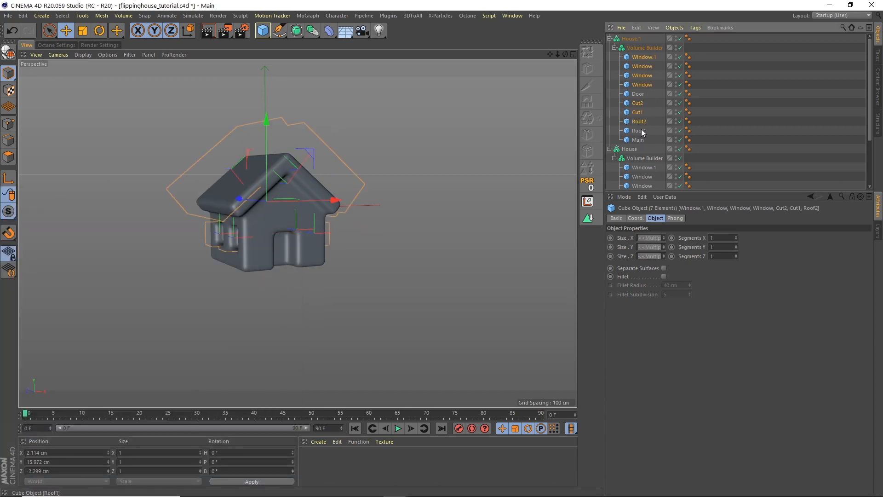
left_click(641, 131, "ctrl")
key("Delete")
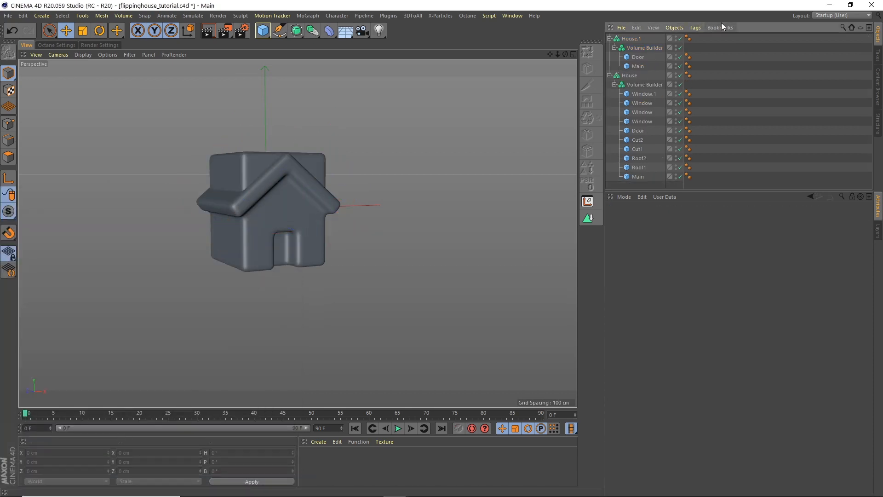
Step: Set the Door's mode to Intersect in the House copy's Volume Builder to form a separate door piece
left_click(638, 48)
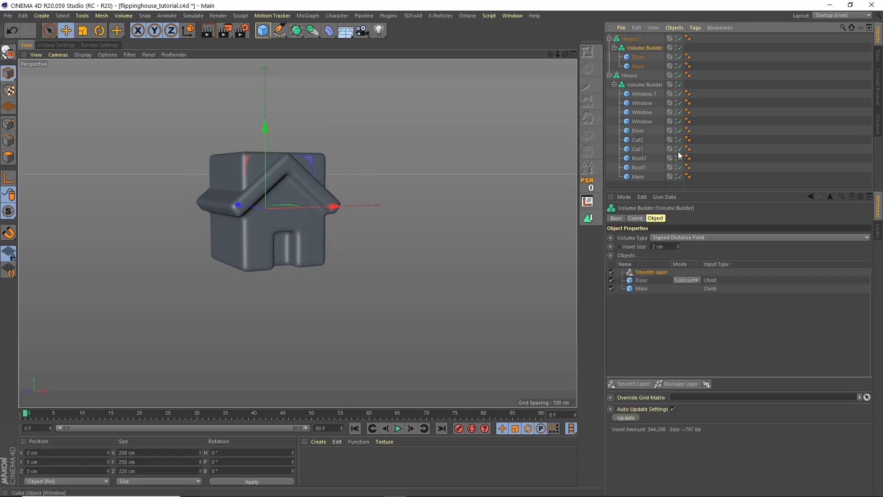
left_click(686, 280)
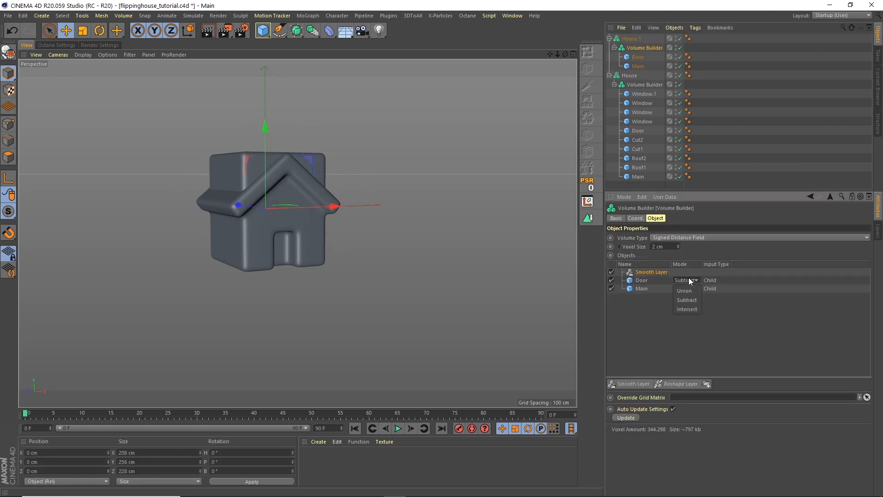
left_click(688, 307)
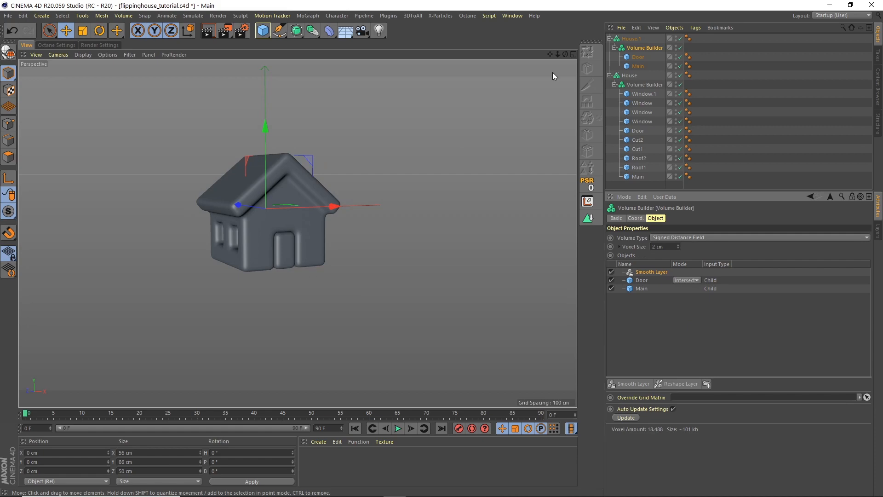
mouse_move(565, 55)
left_mouse_down()
mouse_move(490, 49)
mouse_move(564, 58)
left_mouse_up()
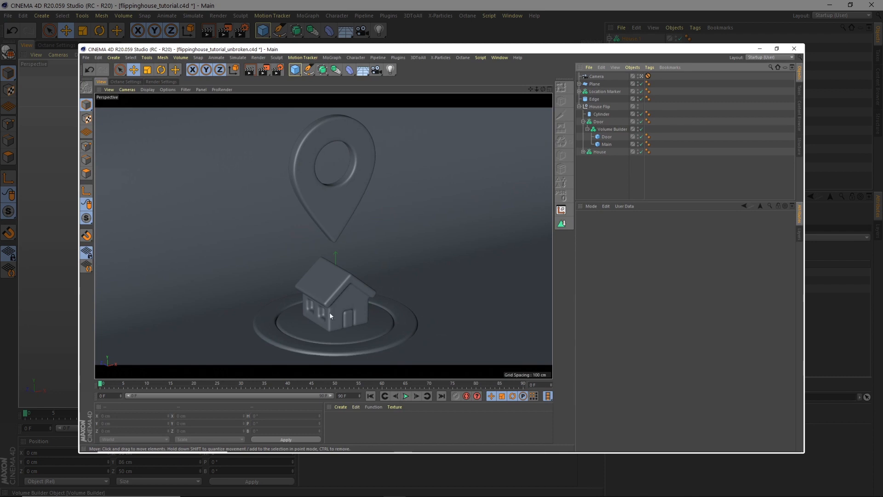
Step: In flippinghouse_tutorial_unbroken.c4d, make a separate copy of the Door cube and set its Y size to 100 cm
middle_click(547, 99)
middle_click(548, 238)
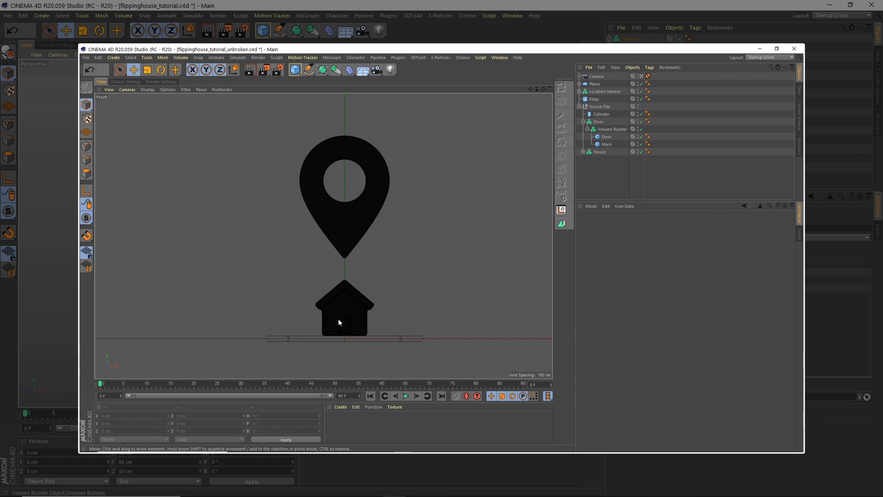
scroll(335, 303, "up", 8)
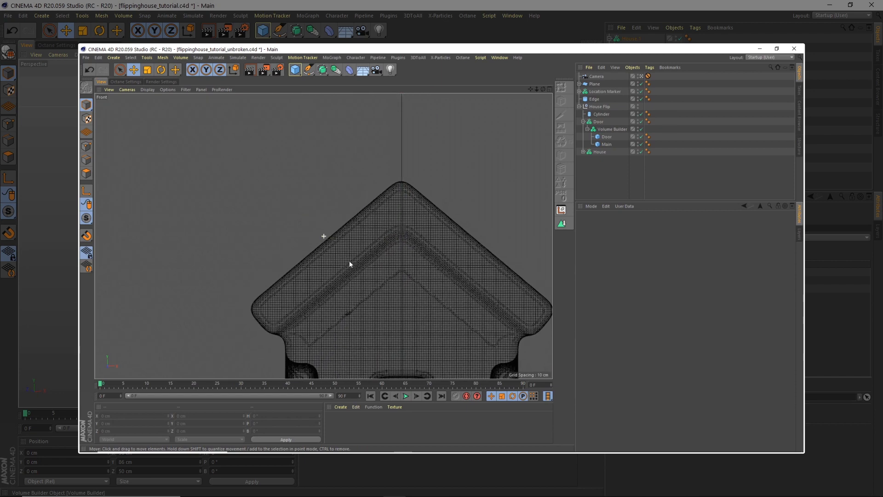
scroll(343, 247, "down", 5)
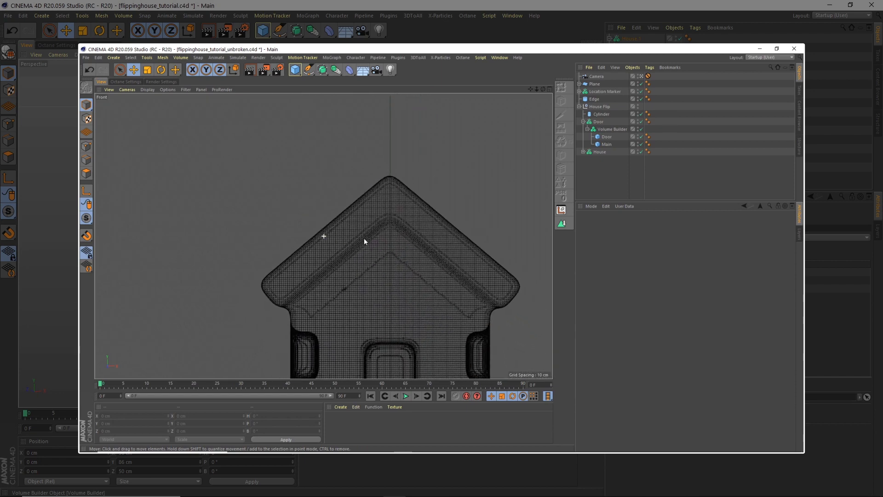
scroll(351, 243, "down", 2)
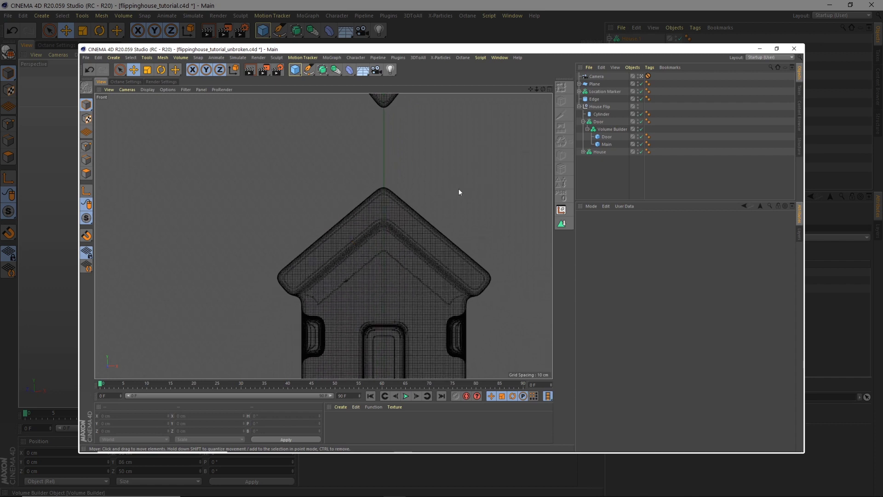
left_click(606, 137)
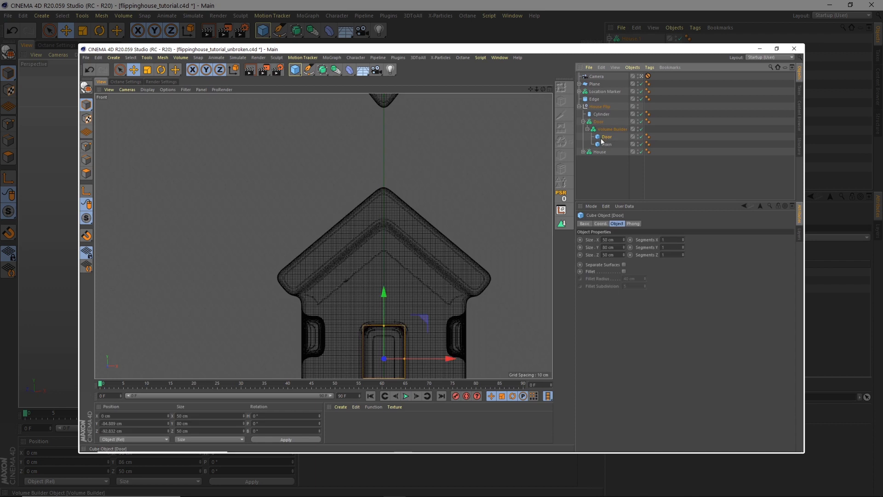
key("ctrl+v")
left_click(608, 240)
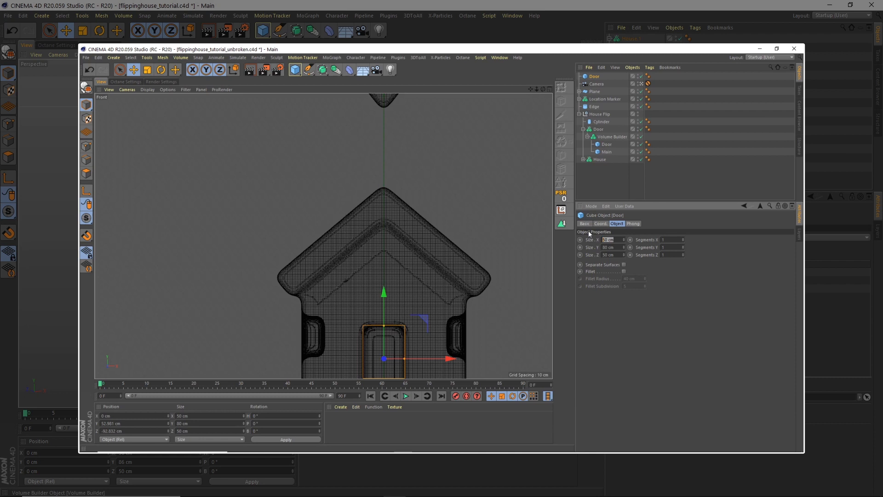
left_click(612, 247)
Step: Move the copied cube up onto the roof slope at about X -56 cm, Y 204 cm, and centre it along the house's depth
left_click_drag(385, 329, 385, 205)
left_click_drag(432, 235, 388, 239)
left_click(549, 89)
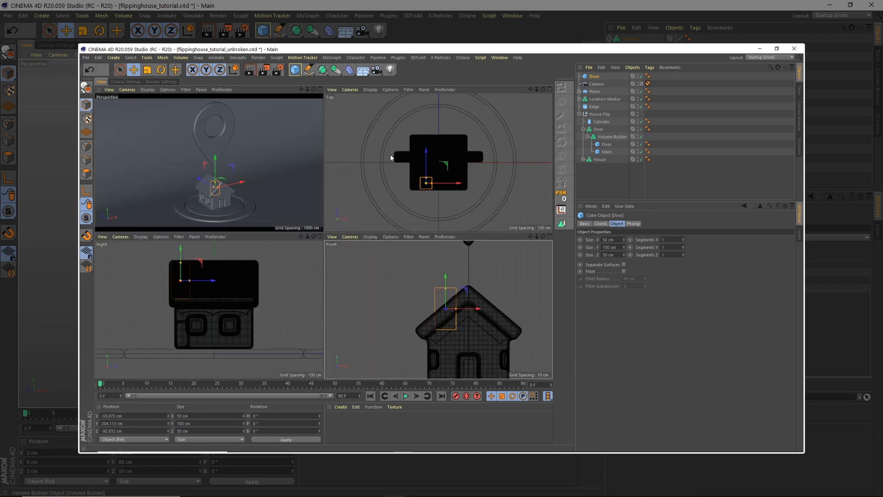
left_click(320, 236)
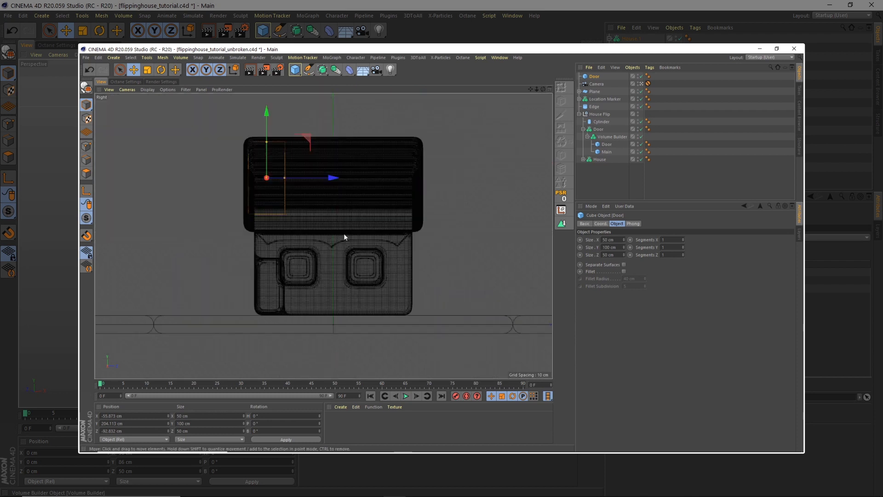
left_click_drag(336, 180, 399, 173)
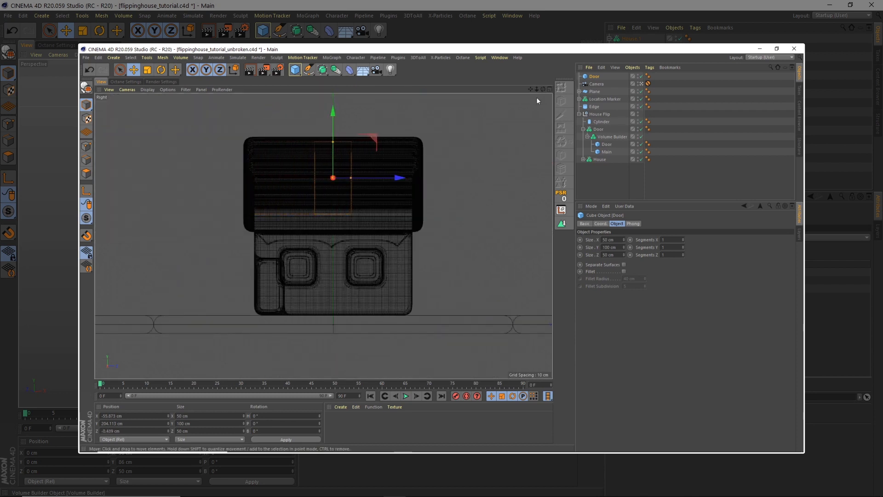
left_click(549, 90)
left_click(320, 89)
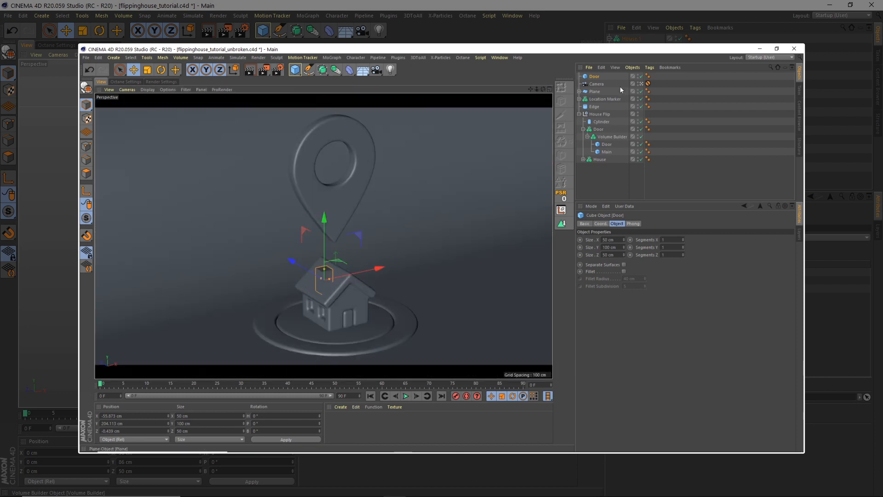
Step: Add the copied cube to the House's Volume Builder and place it beneath the Smooth Layer in the objects list
left_click_drag(593, 78, 606, 107)
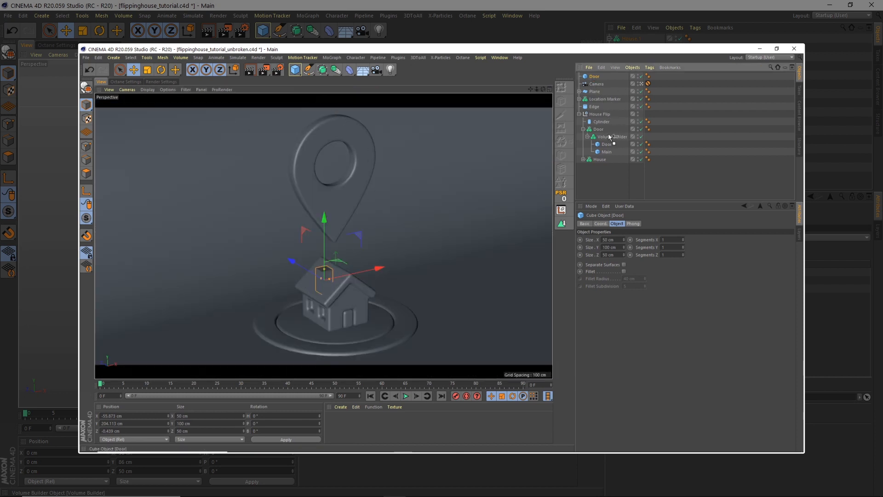
left_click(583, 130)
left_click(583, 136)
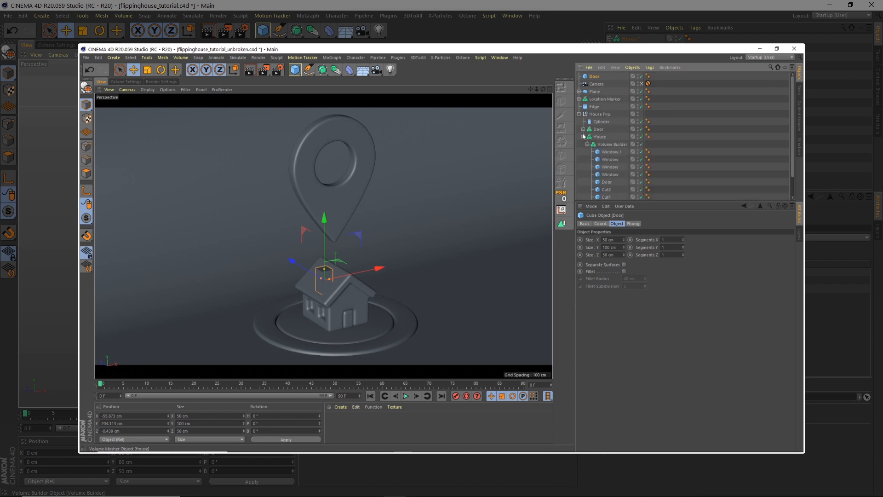
left_click_drag(609, 147, 611, 144)
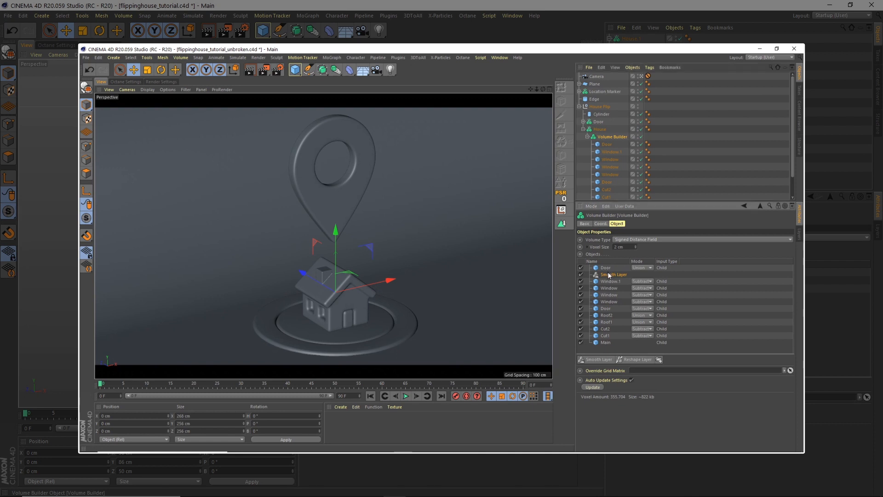
left_click_drag(610, 267, 610, 267)
left_click(612, 274)
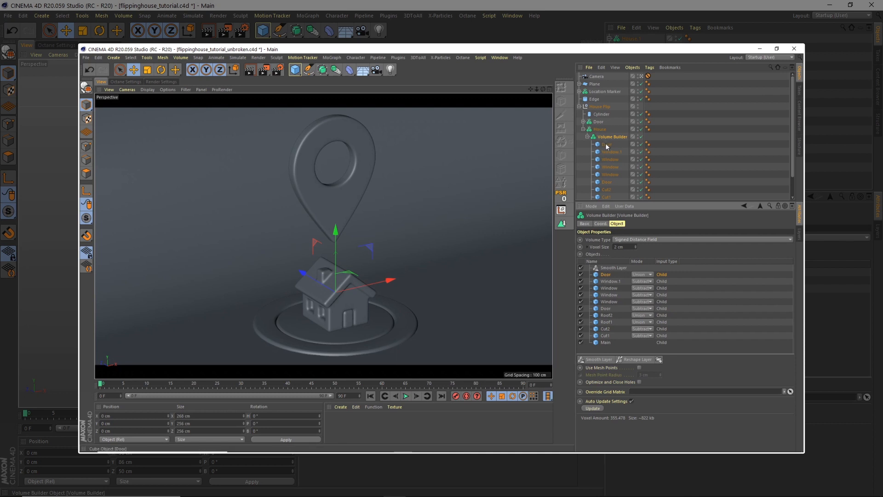
Step: Rename the added cube as Chimney and shift it along X to about -76 cm, towards the roof's outer edge
double_click(606, 274)
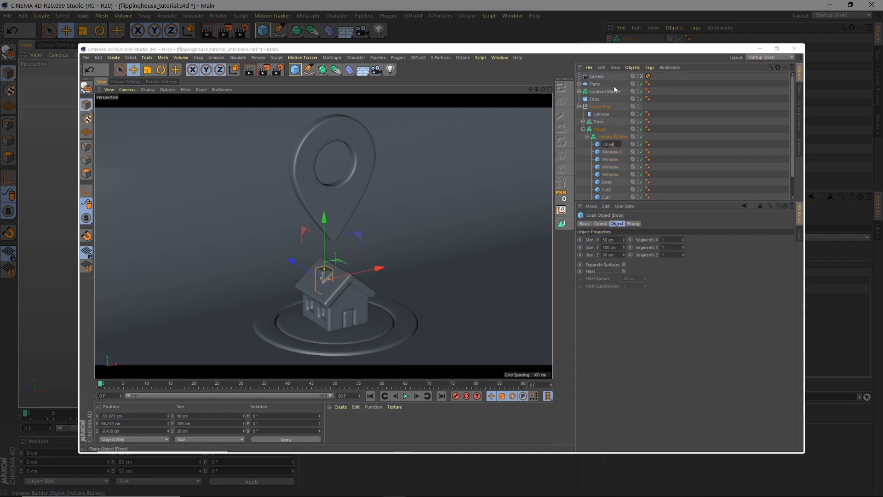
left_click(612, 137)
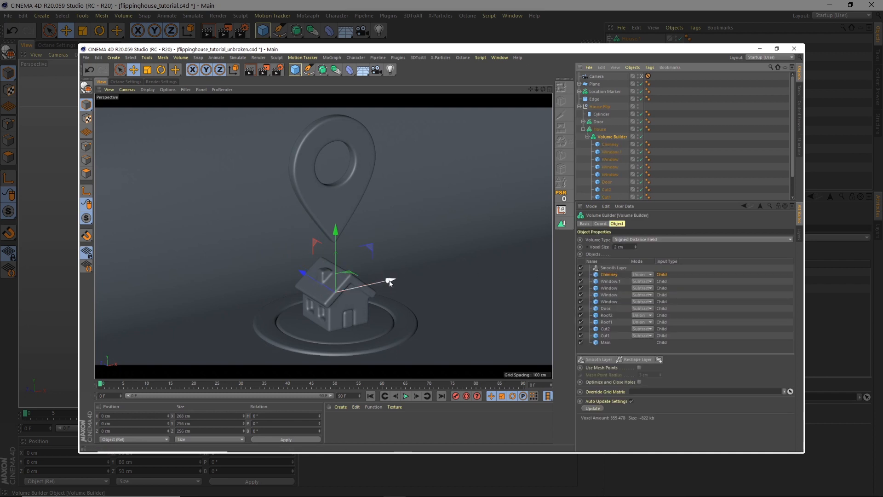
left_click(610, 144)
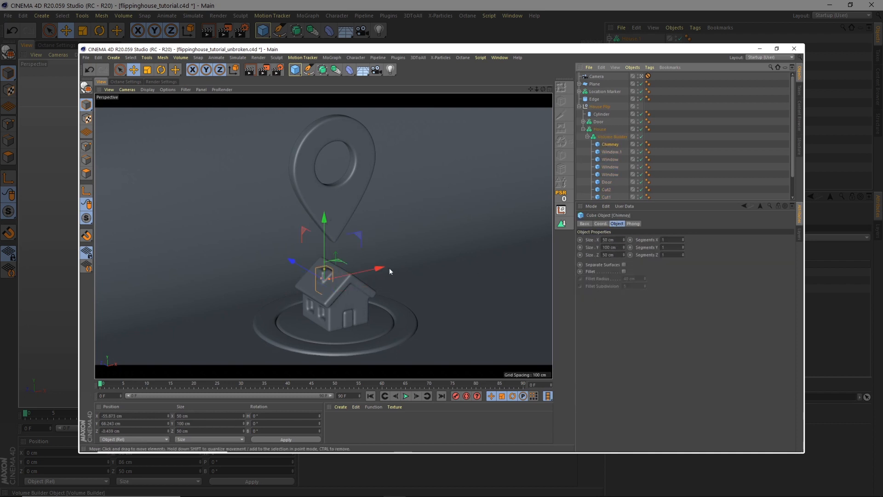
left_click_drag(380, 269, 378, 270)
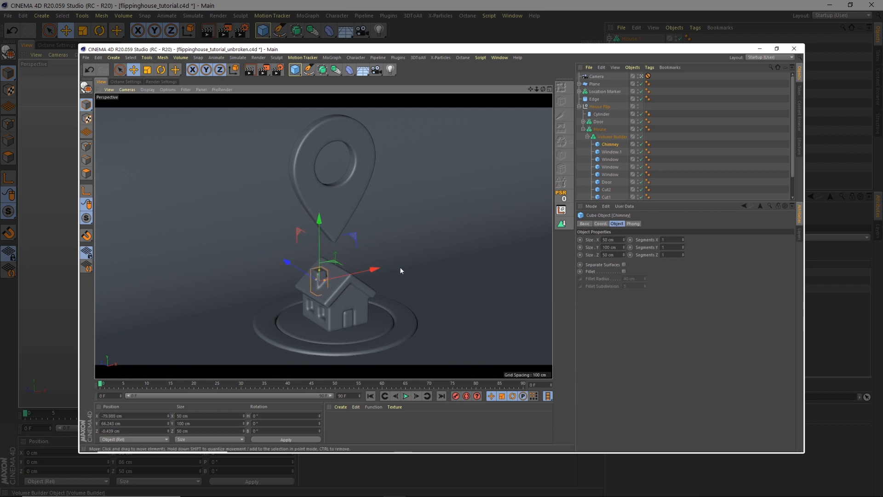
left_click(680, 182)
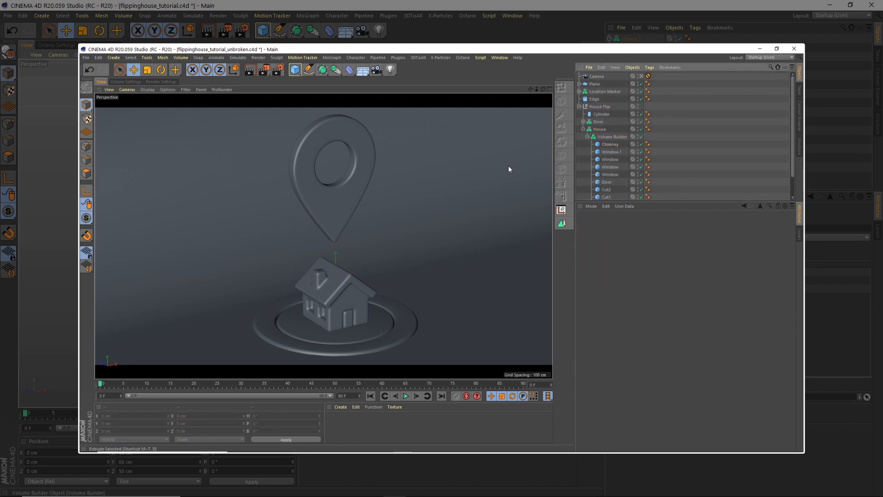
Step: Duplicate the Chimney cube and set the copy's X and Z sizes to 20 cm
left_click(610, 144)
key("ctrl+c")
key("ctrl+v")
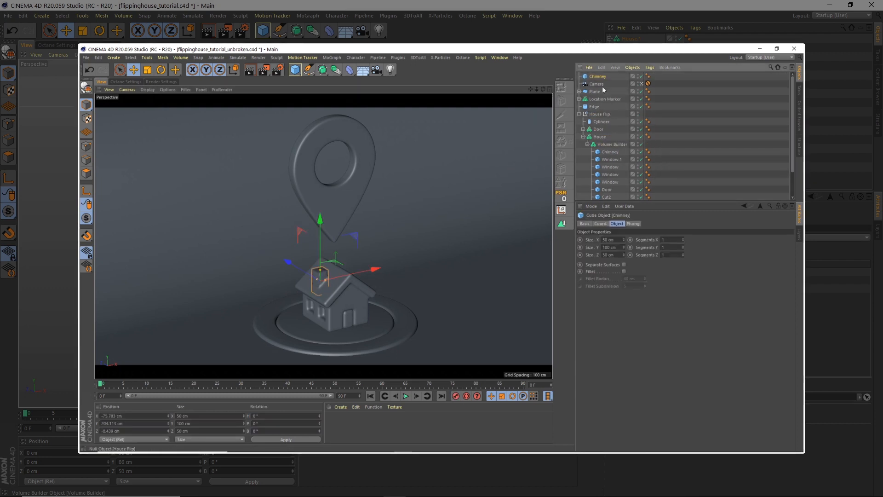
left_click(608, 240)
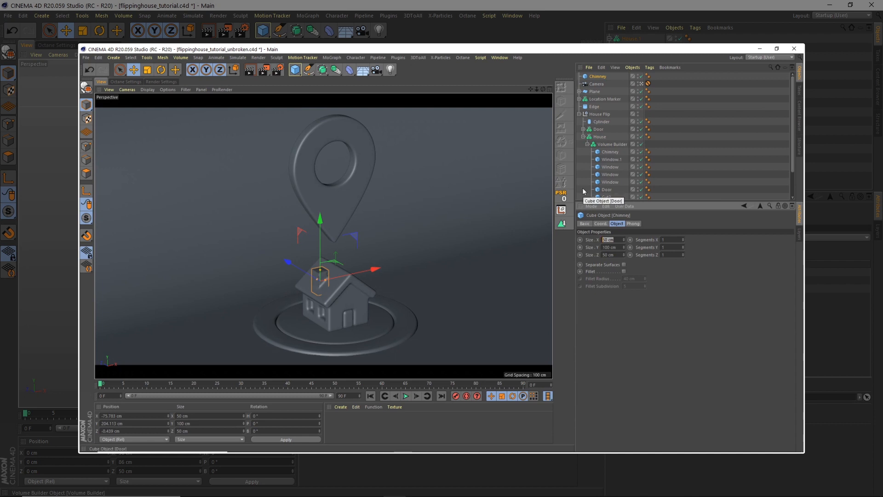
type("20")
key("Tab")
key("Tab")
type("20")
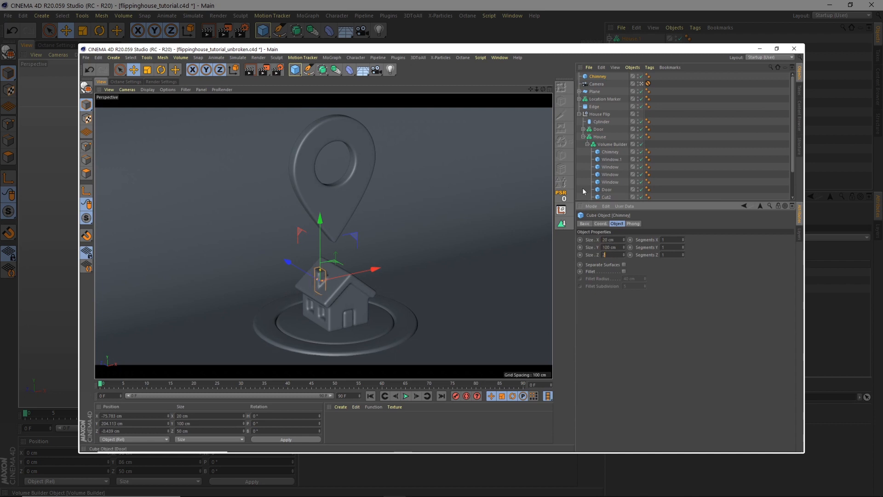
key("Return")
Step: Add the narrow Chimney copy to the House's Volume Builder and set its mode to Subtract
left_click_drag(597, 76, 614, 144)
left_click(613, 137)
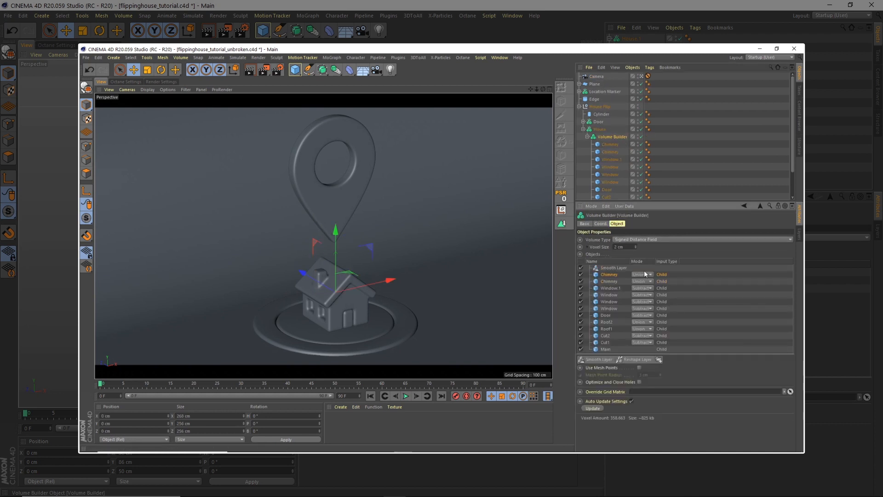
left_click(644, 274)
left_click(643, 291)
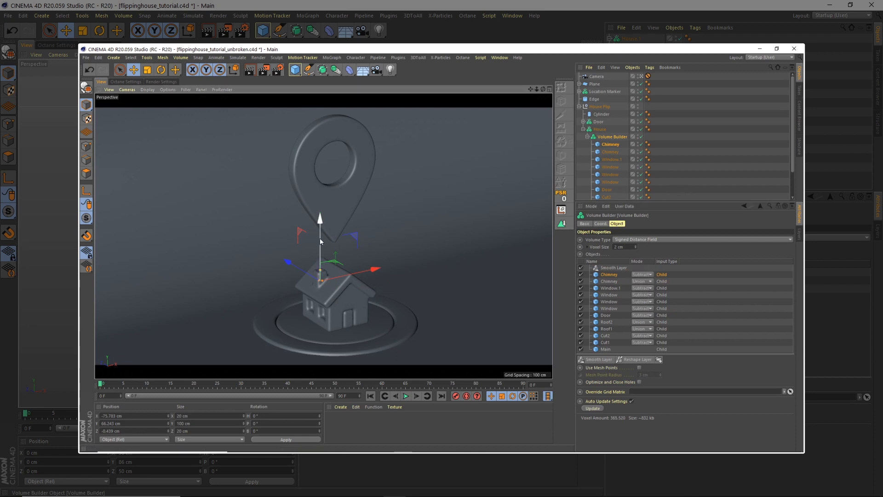
Step: Raise the subtracting Chimney cube to about Y 81 cm and collapse the House hierarchy
left_click_drag(319, 239, 378, 219)
left_click(657, 180)
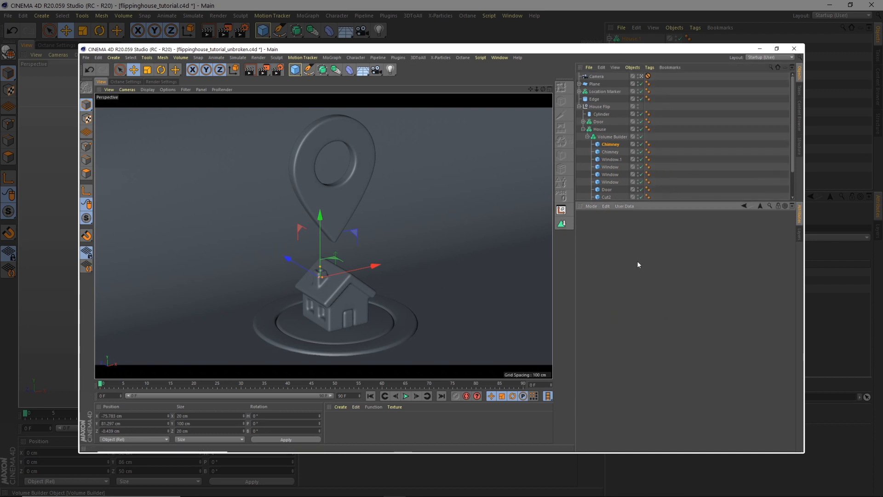
left_click(586, 137)
left_click(583, 129)
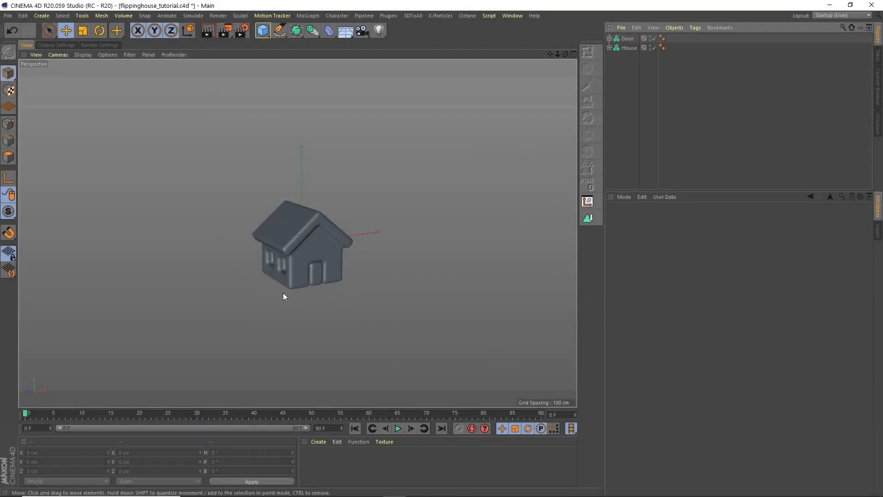
Step: In flippinghouse_tutorial.c4d, add a Cylinder with a 250 cm radius, 50 cm height and 100 rotation segments
left_click(258, 35)
left_click(451, 45)
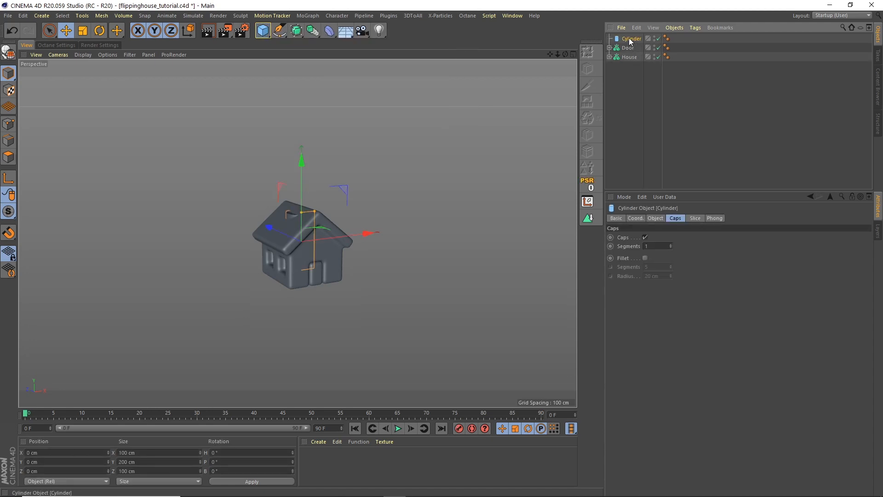
left_click(658, 217)
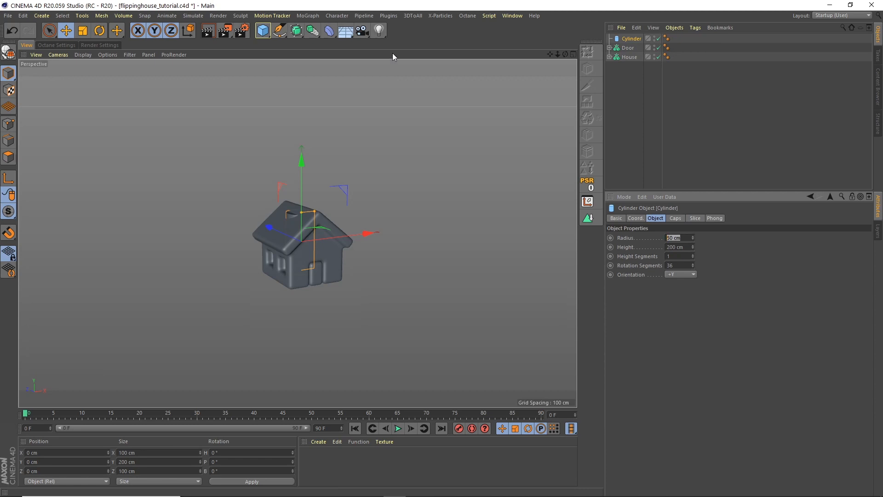
type("250")
key("Tab")
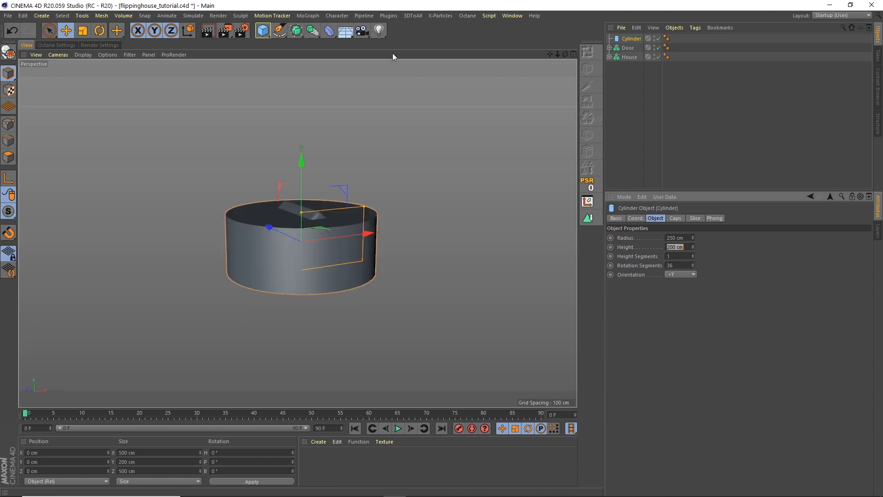
type("50")
key("Tab")
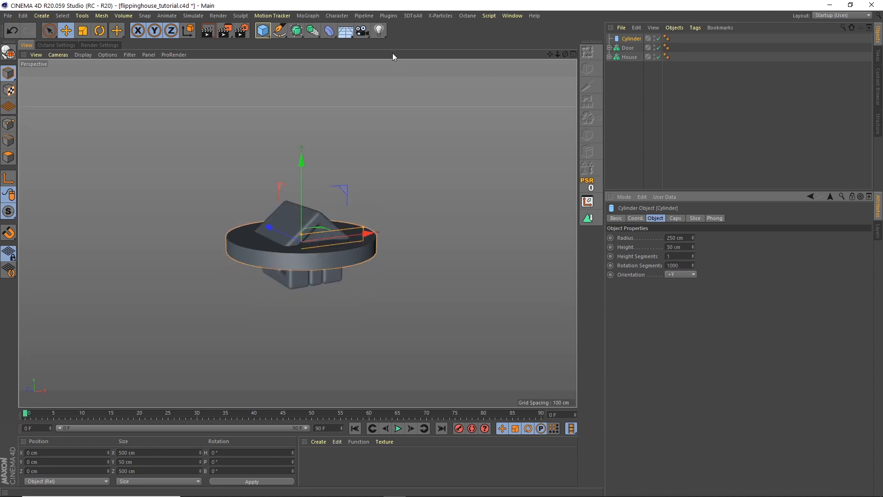
Step: Enable the fillet on the cylinder's caps and set its height to 25 cm
left_click(675, 218)
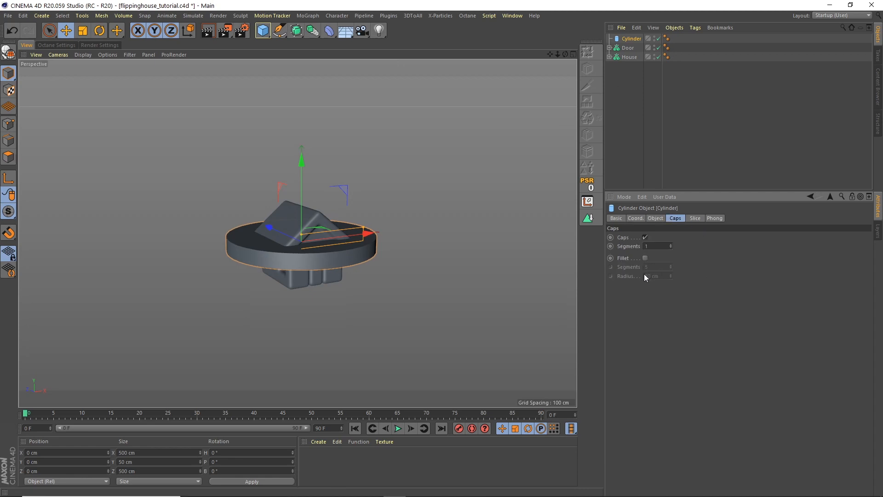
left_click(645, 258)
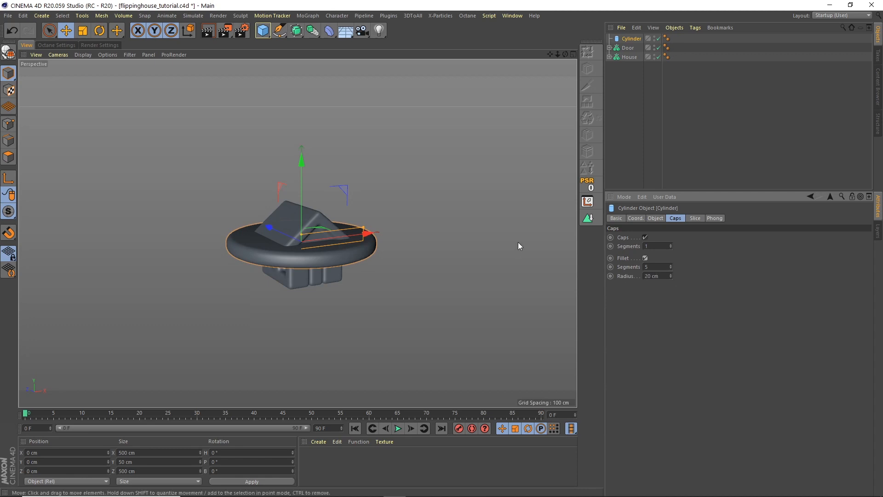
left_click(656, 218)
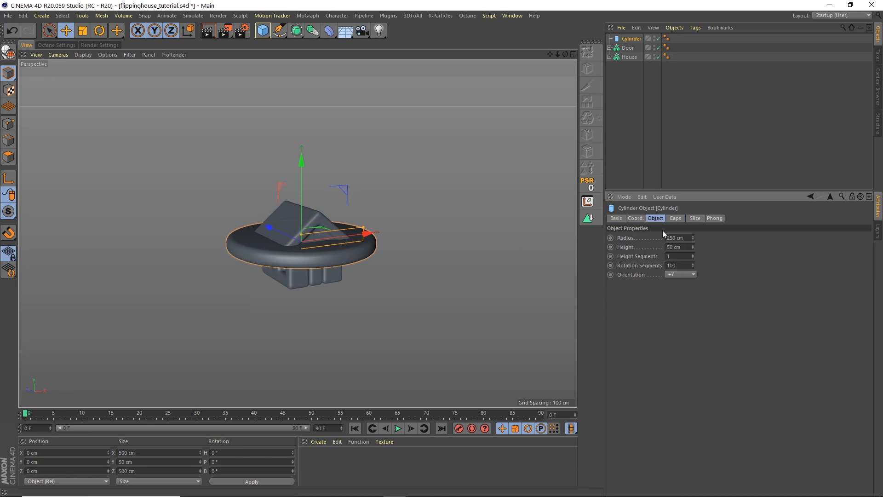
left_click(674, 246)
double_click(675, 246)
type("25")
key("Return")
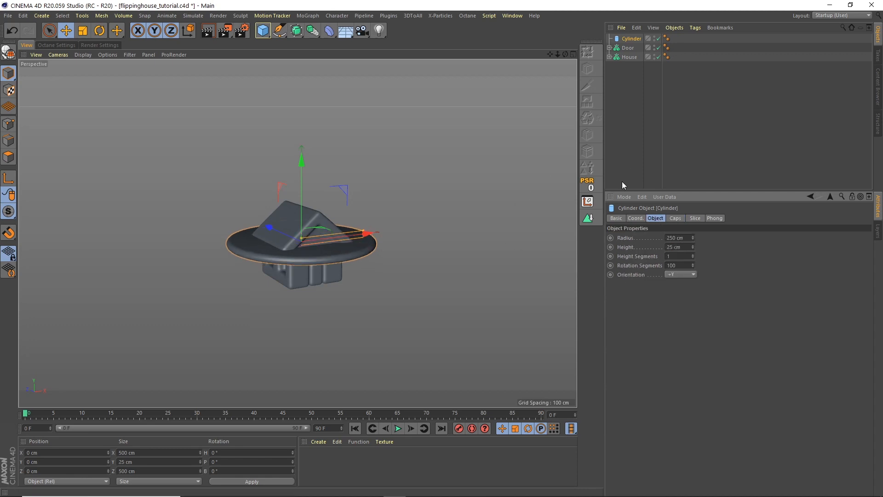
left_click(675, 218)
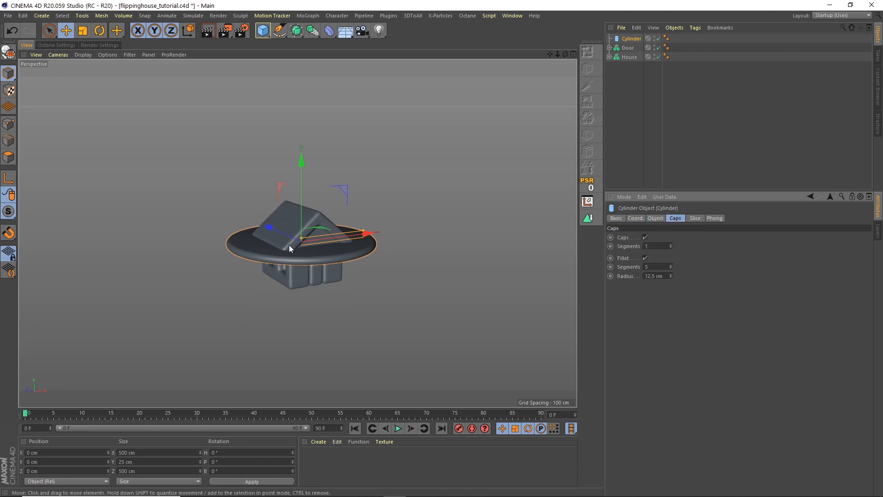
Step: Lower the Cylinder along Y until its top face sits directly under the bottom of the house
left_click_drag(302, 168, 303, 205)
left_click(573, 54)
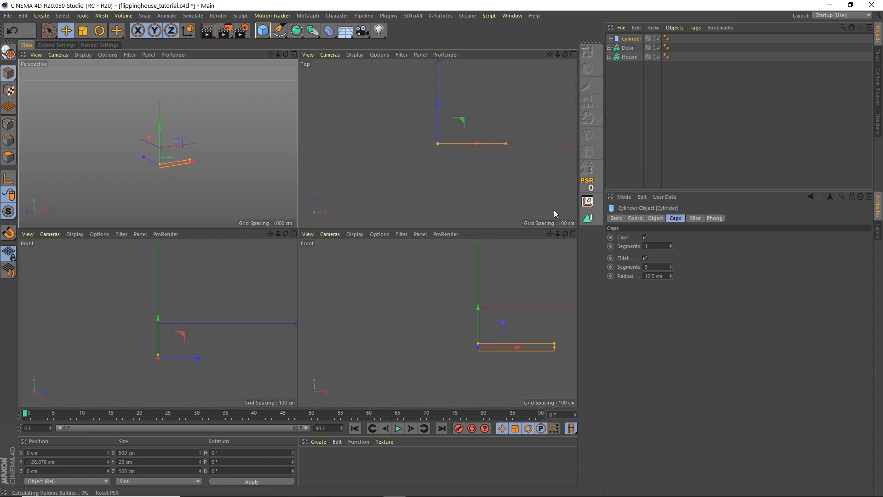
left_click(293, 234)
scroll(340, 251, "up", 2)
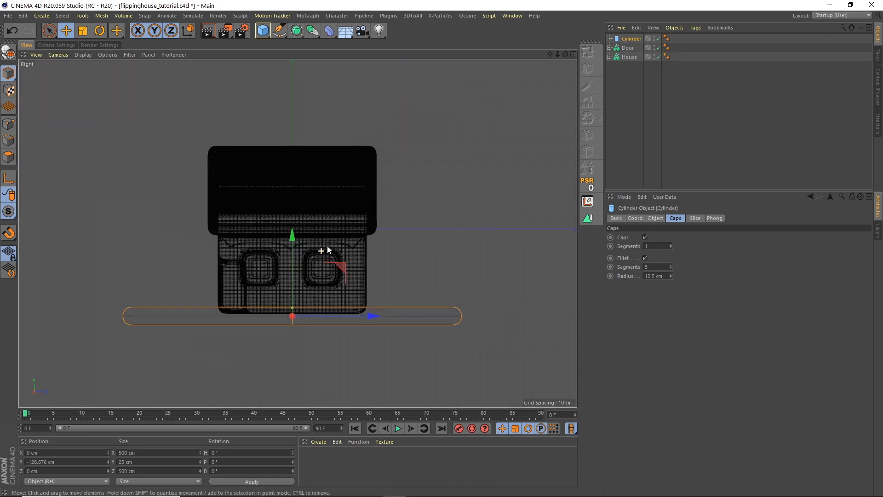
left_click_drag(292, 242, 291, 247)
Step: Raise the Cylinder, Door and House together about 139 cm so the Cylinder is centred on the world ground line
left_click(629, 57, "shift")
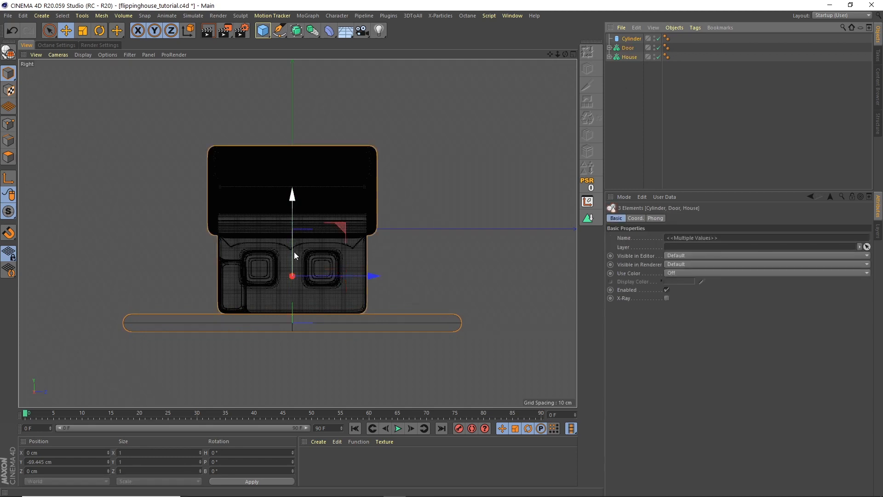
left_click_drag(294, 252, 292, 159)
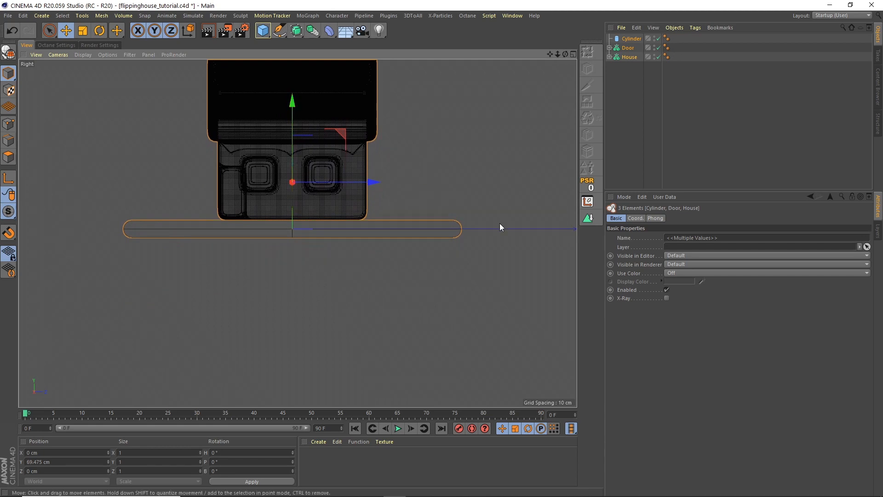
left_click(573, 54)
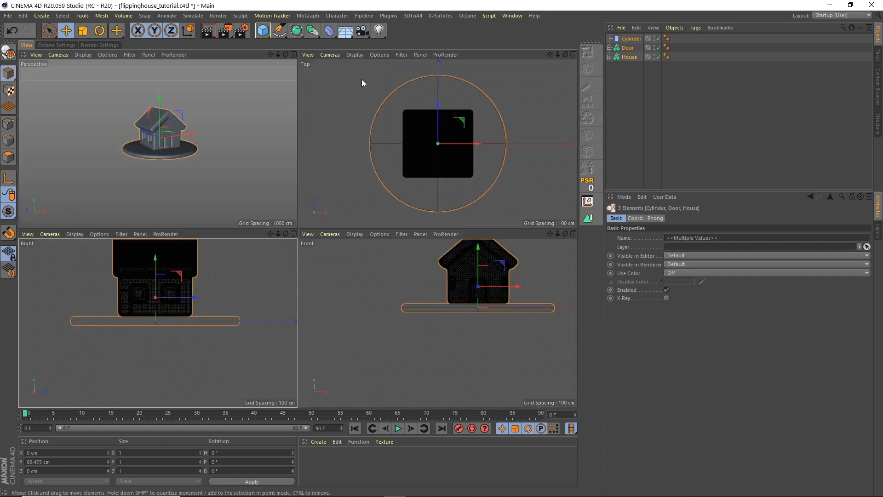
left_click(295, 54)
left_click(653, 134)
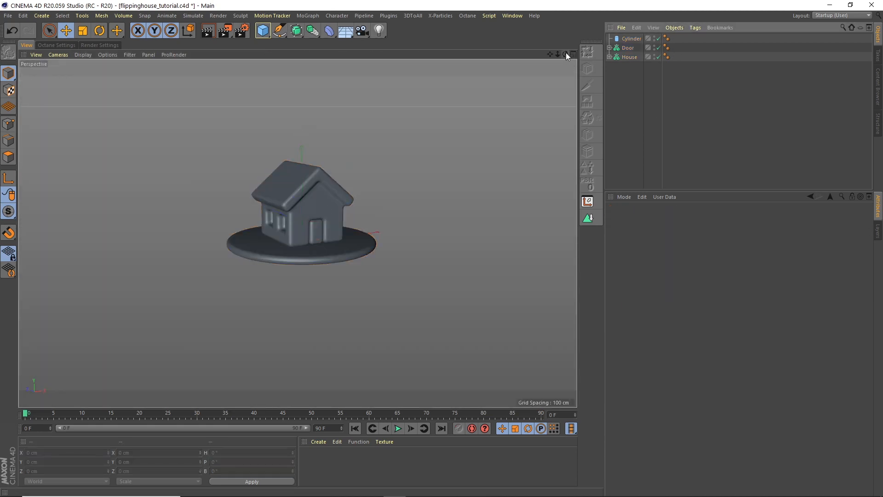
left_click_drag(551, 57, 579, 108)
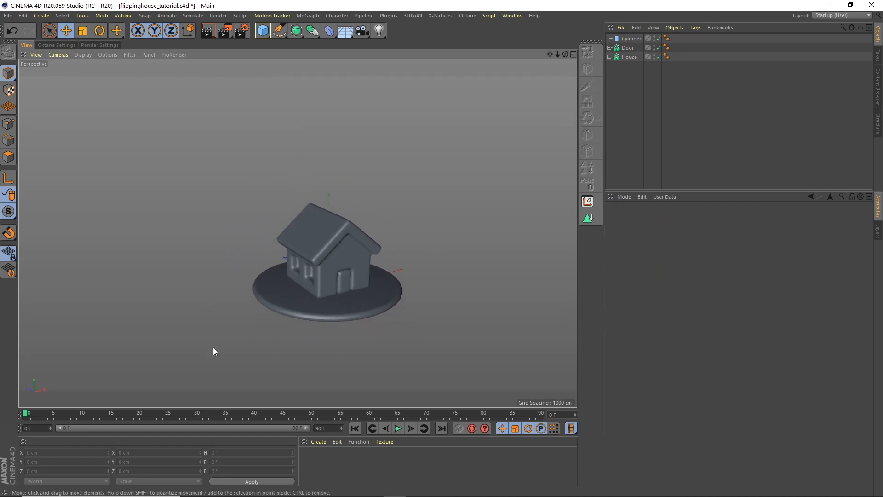
Step: Add a Tube primitive to the scene and set the Cylinder's Y position to 0 cm
left_click(631, 40)
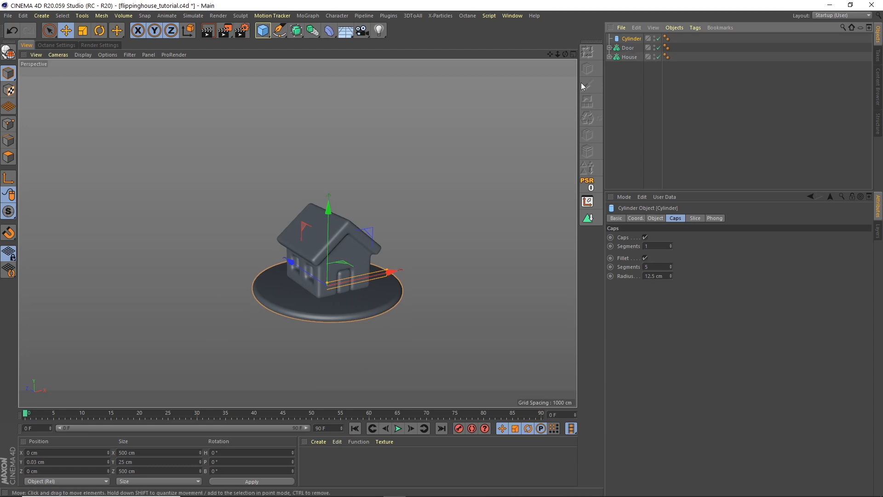
left_click_drag(262, 36, 451, 63)
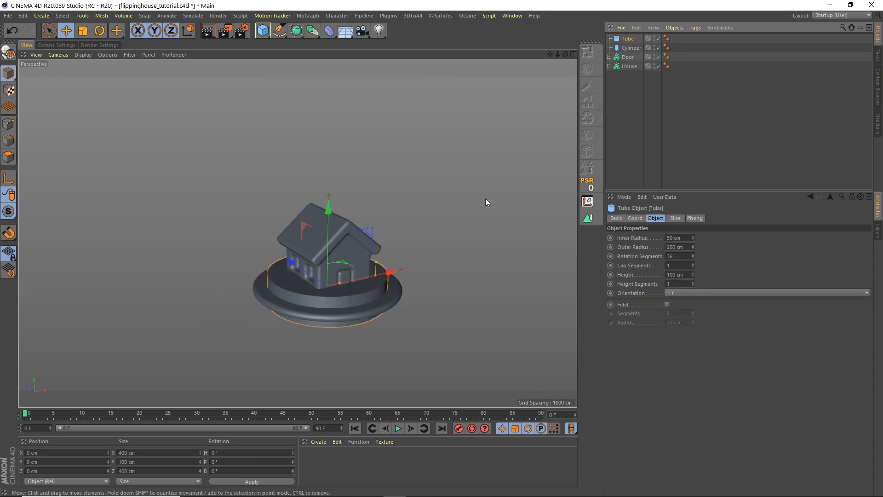
left_click(626, 48)
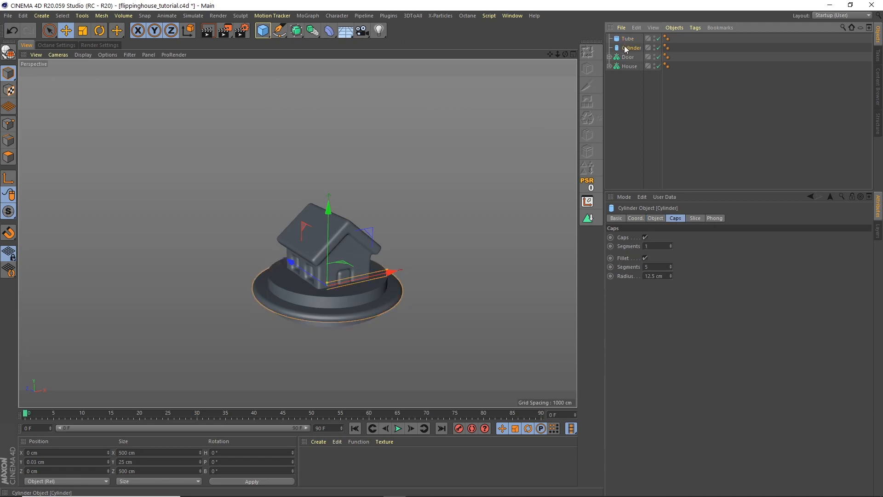
left_click(65, 462)
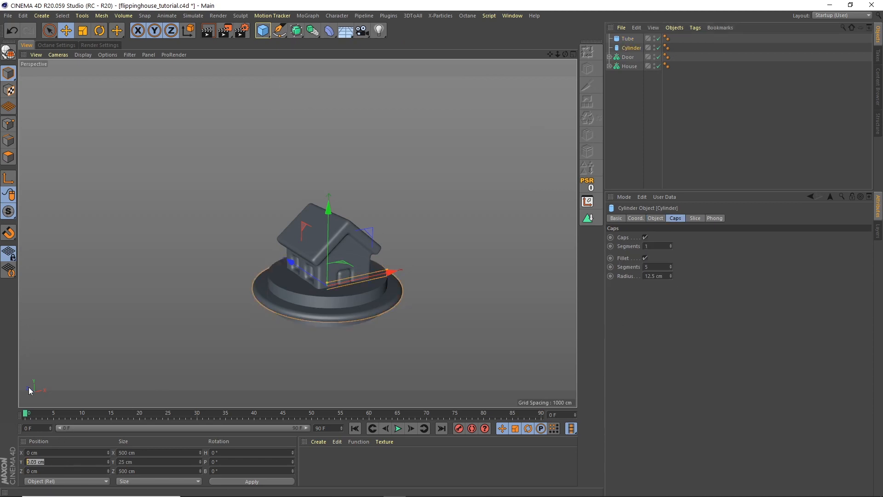
type("0")
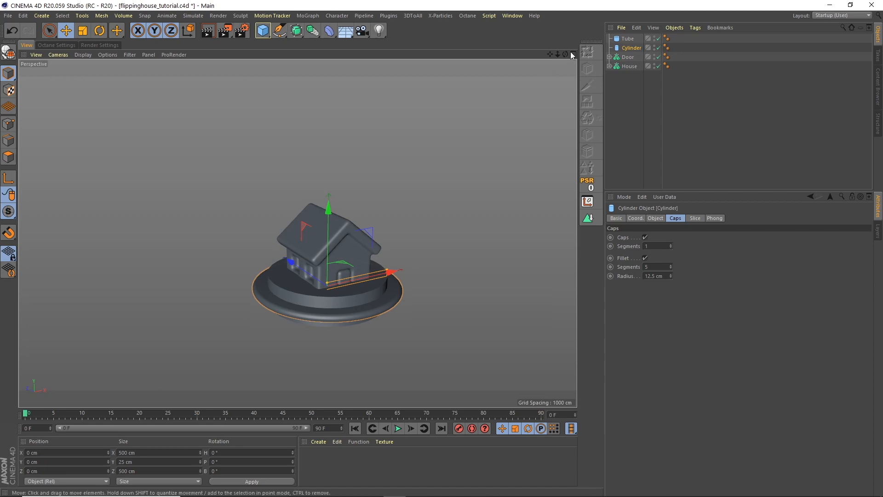
Step: Lower the Door and House together by about 1 cm so they rest on the Cylinder's top face
left_click(572, 54)
left_click(295, 241)
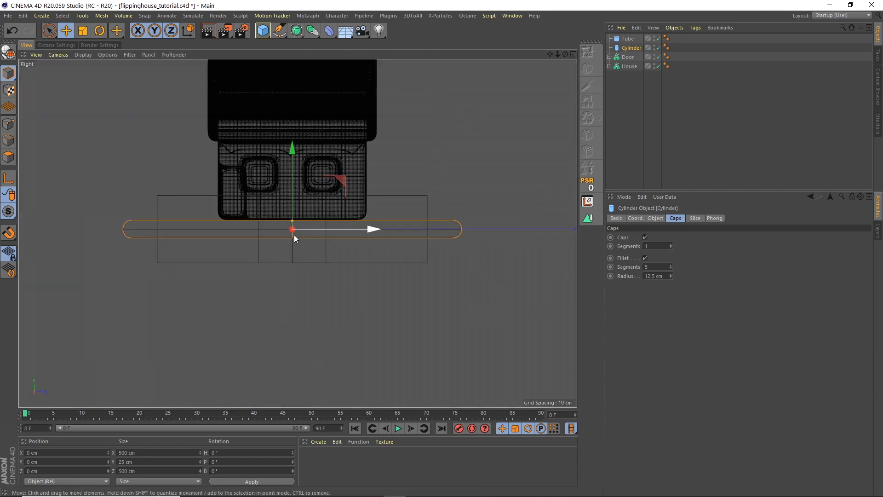
scroll(322, 214, "up", 5)
left_click(626, 57)
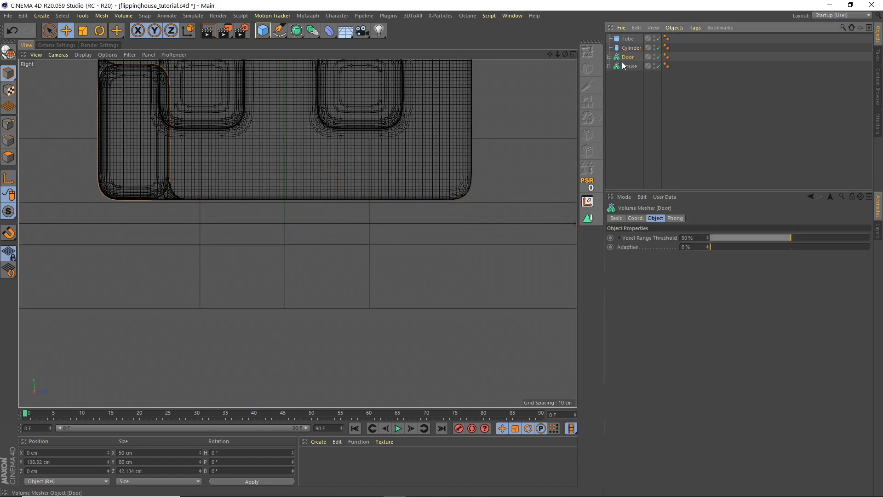
left_click(623, 66, "ctrl")
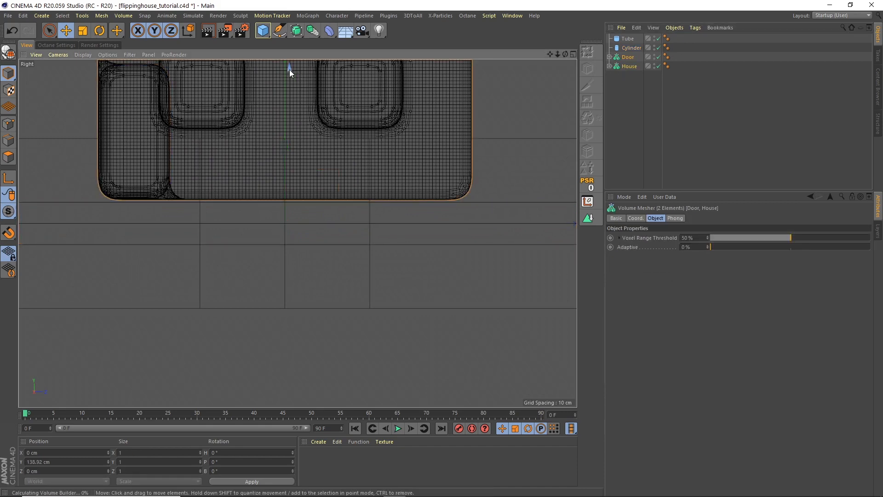
key("o")
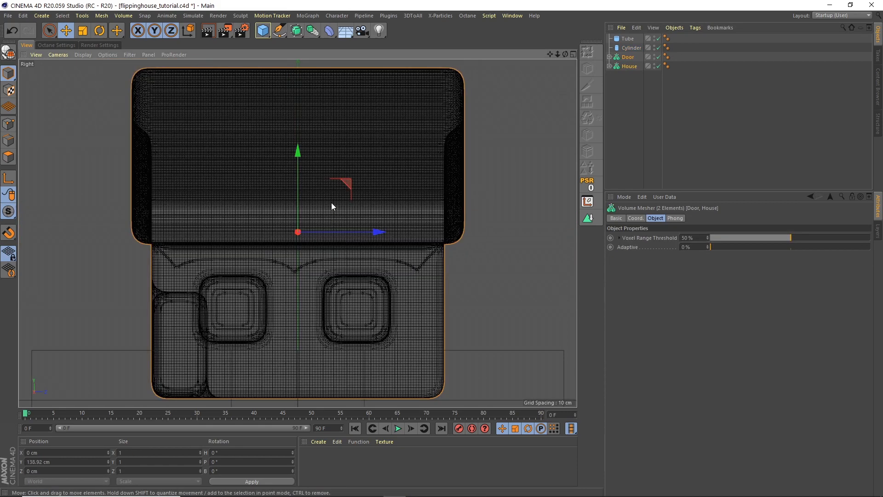
scroll(331, 203, "down", 3)
left_click_drag(311, 192, 310, 192)
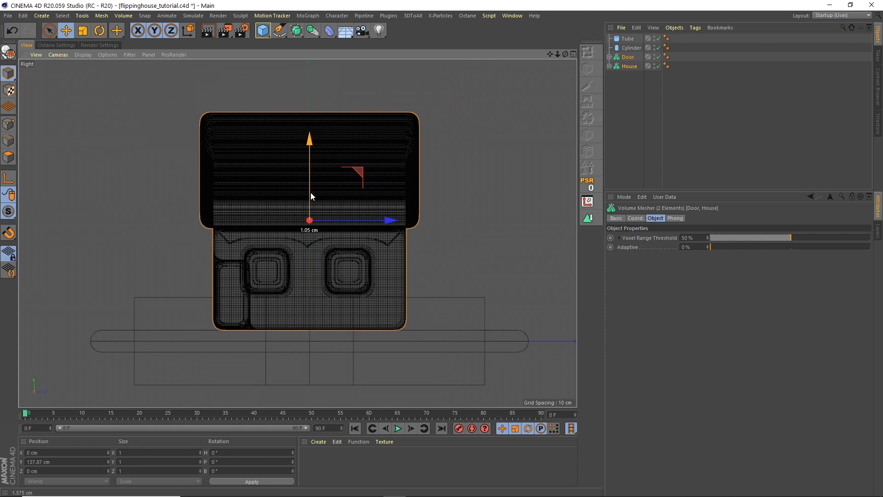
left_click(572, 53)
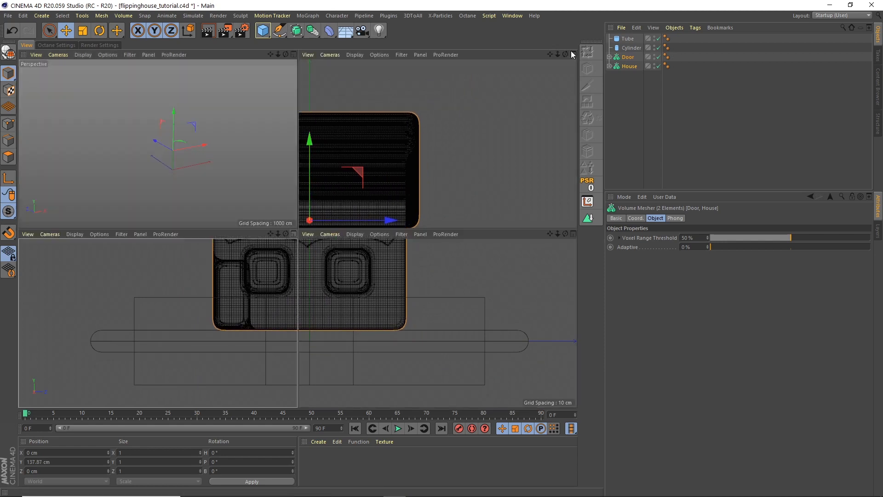
left_click(293, 54)
Step: Check the Cylinder's radius and set the Tube's inner radius to 200 cm
left_click(631, 47)
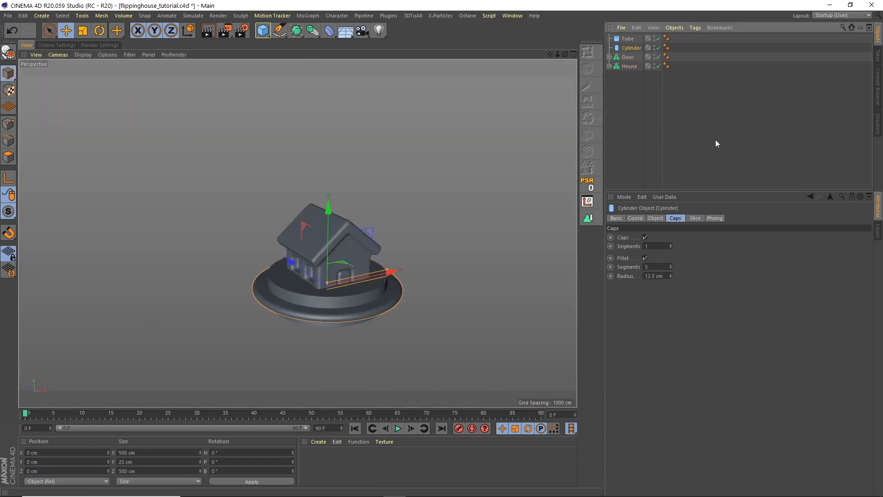
left_click(655, 218)
left_click_drag(658, 229, 649, 217)
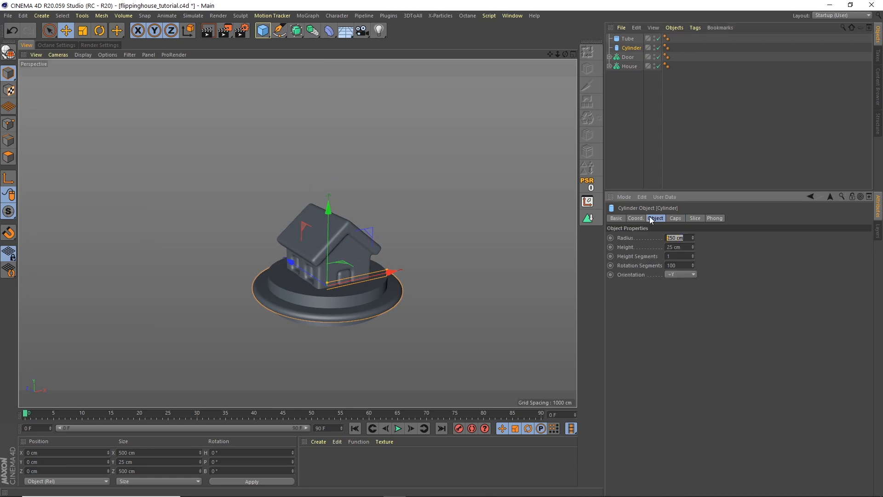
left_click(628, 38)
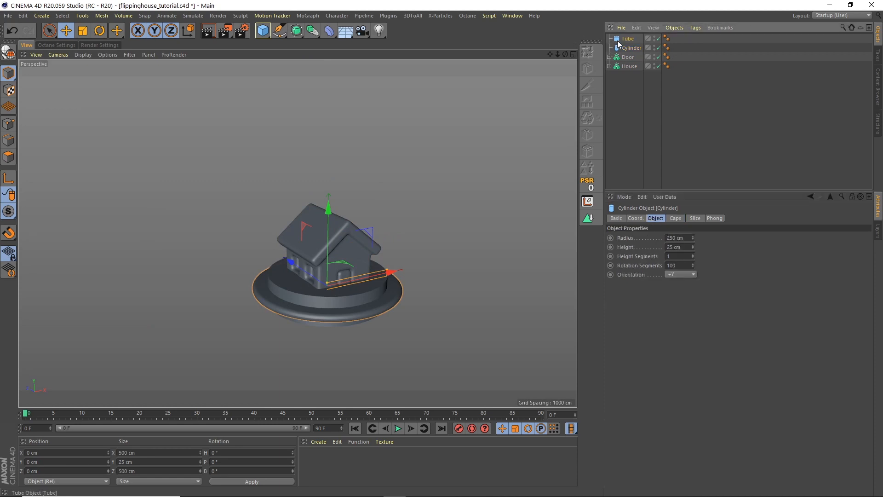
left_click_drag(683, 239, 623, 166)
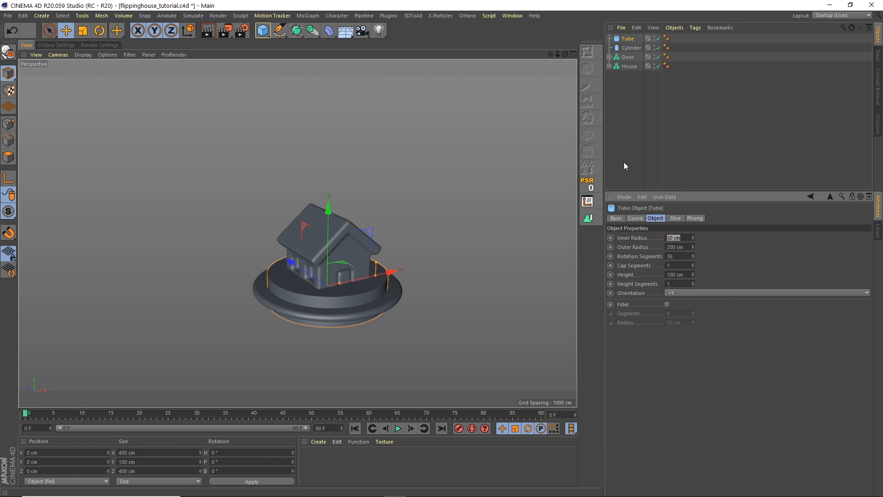
type("200")
key("Return")
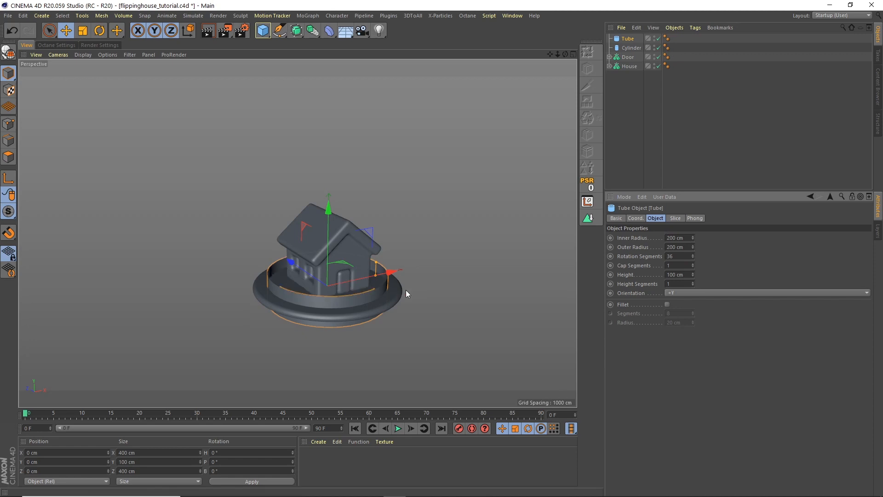
left_click(630, 48)
key("Up")
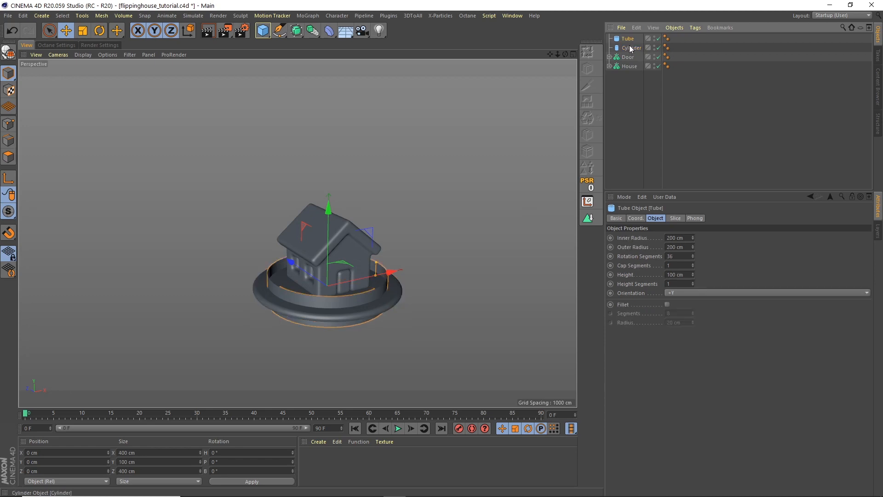
left_click_drag(684, 238, 650, 205)
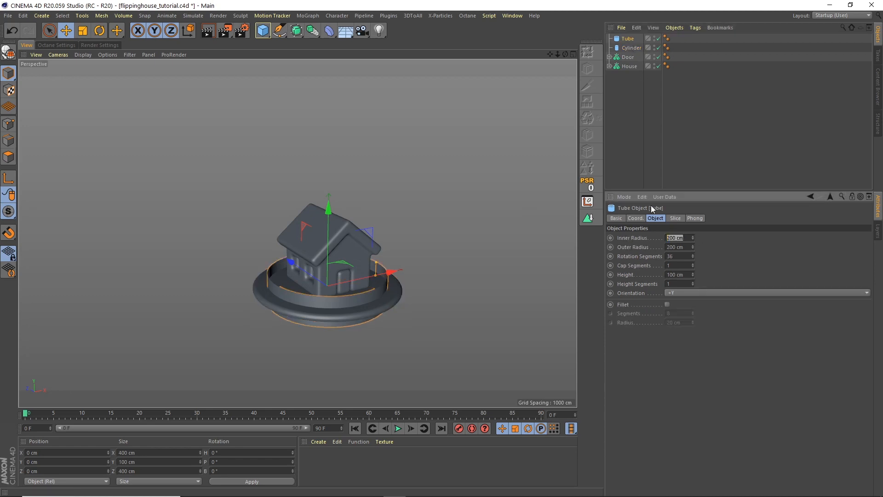
type("200")
key("Return")
Step: Set the Tube's outer radius to 350 cm and its inner radius to 250 cm
left_click(683, 247)
type("350")
key("Return")
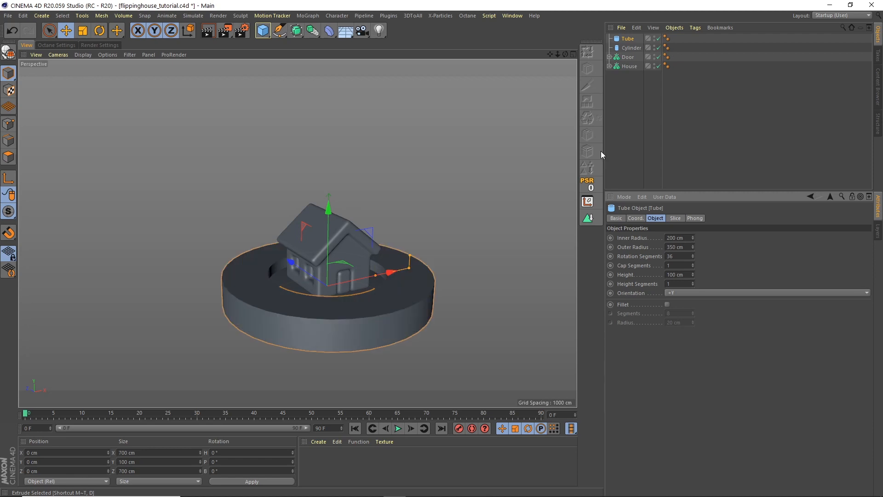
left_click(679, 238)
type("250")
key("Return")
Step: Give the Tube 100 rotation segments and a 25 cm height, and enable its fillet
left_click(675, 256)
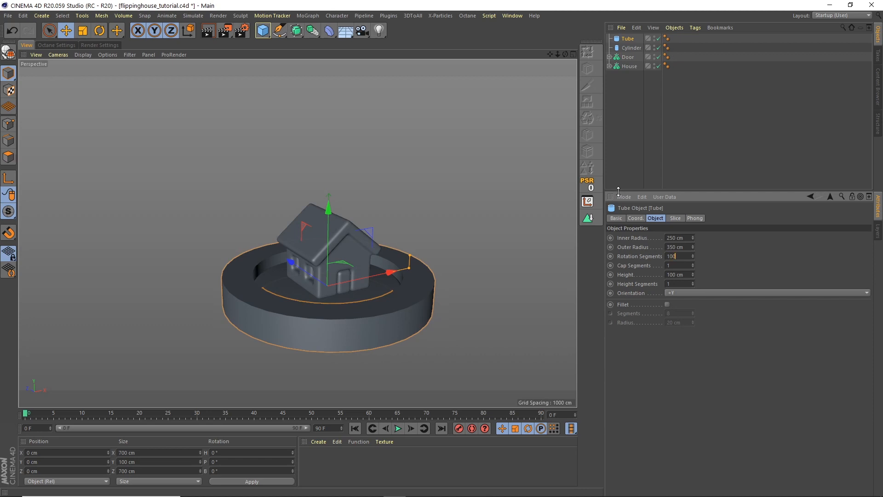
key("Tab")
type("25")
key("Return")
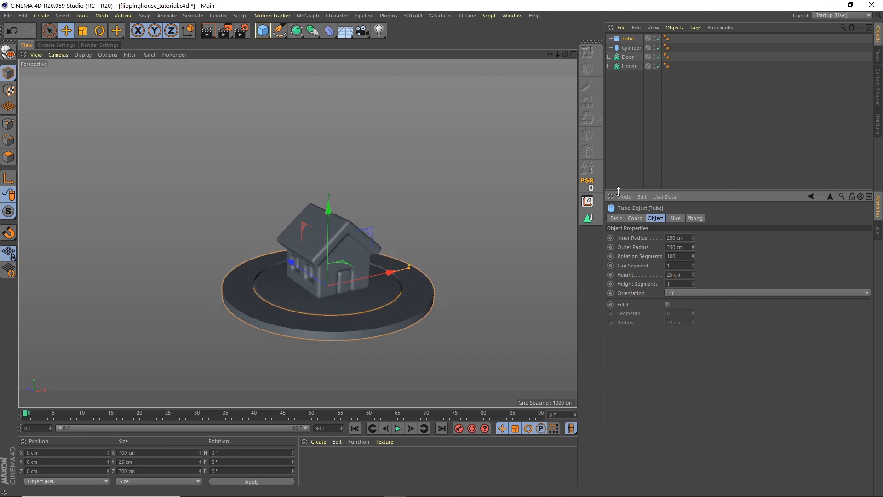
left_click(667, 305)
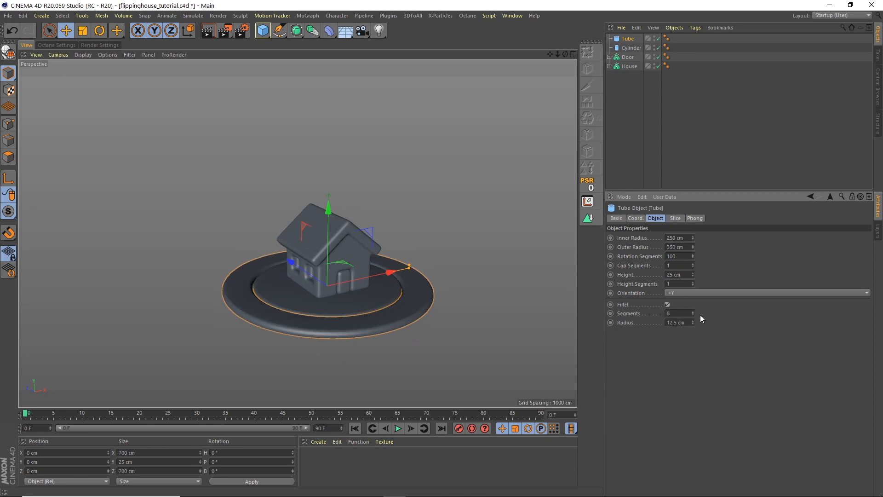
Step: Examine the Cylinder's cap fillet settings and how the disc fits inside the Tube ring
left_click(630, 49)
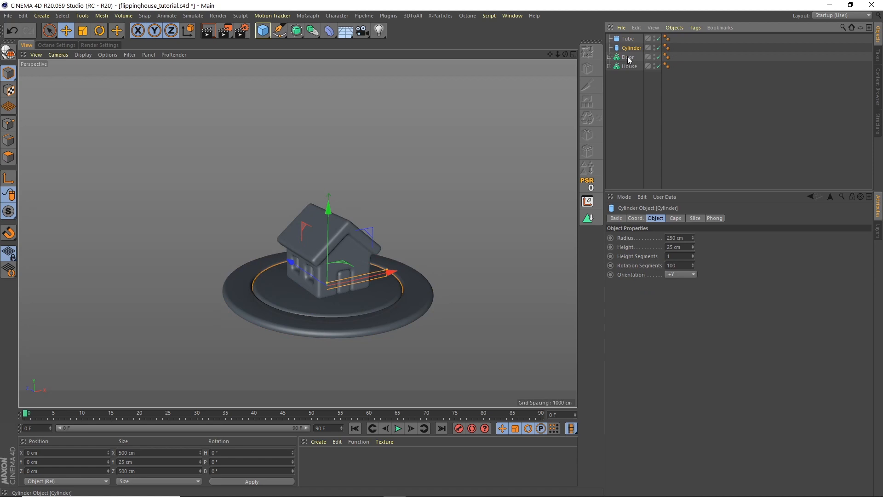
left_click(671, 220)
left_click(630, 154)
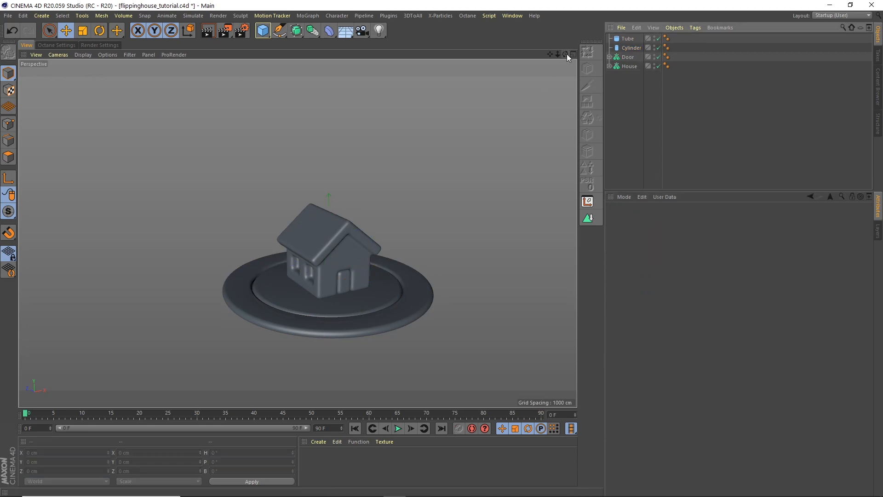
mouse_move(567, 53)
left_mouse_down()
mouse_move(596, 38)
mouse_move(567, 50)
left_mouse_up()
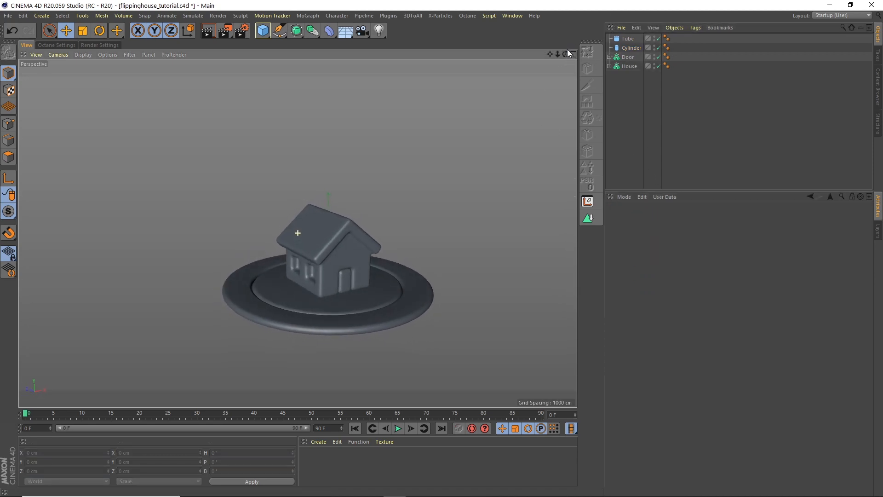
Step: Highlight the Door, House and Cylinder as one group, clear the selection and reselect only the Cylinder
left_click(628, 57)
left_click(629, 67, "shift")
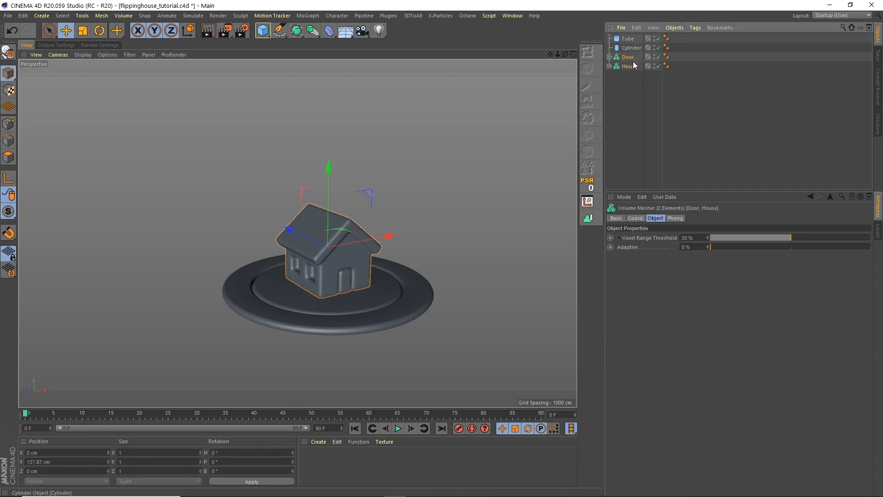
left_click(631, 48, "shift")
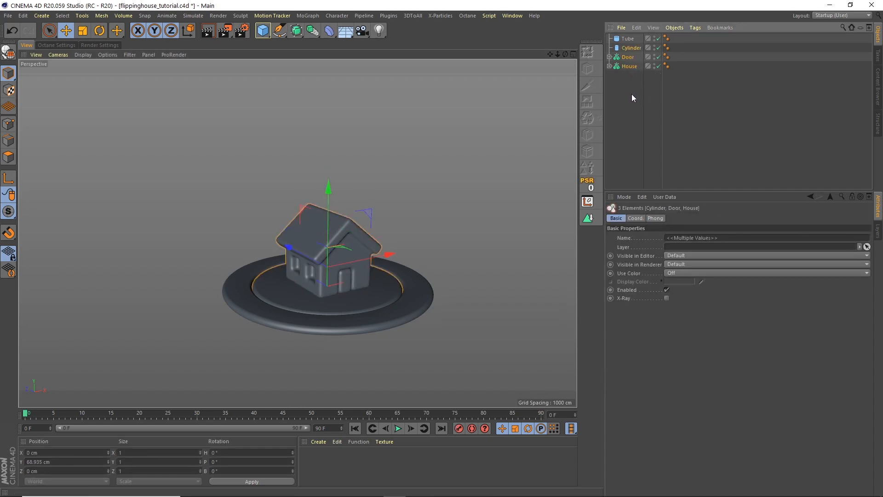
left_click(631, 96)
left_click(631, 48)
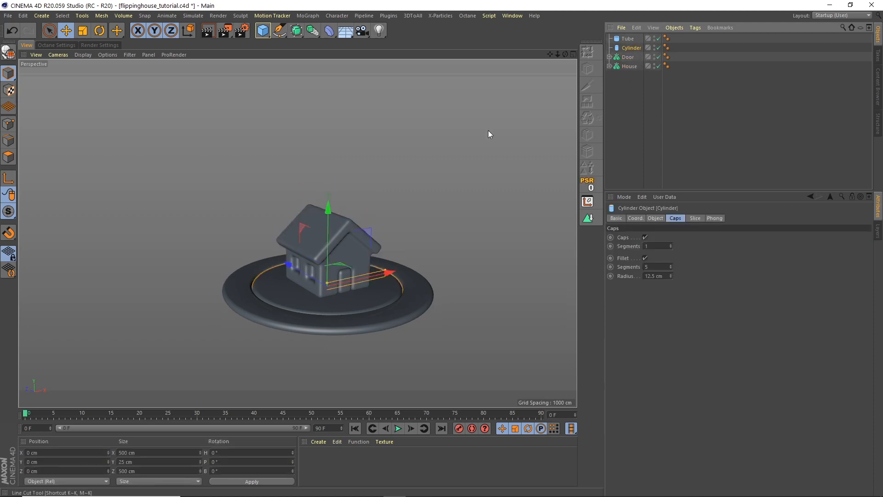
Step: Try tilting the Cylinder alone about its pitch axis inside the Tube ring, and undo the rotation
left_click(99, 31)
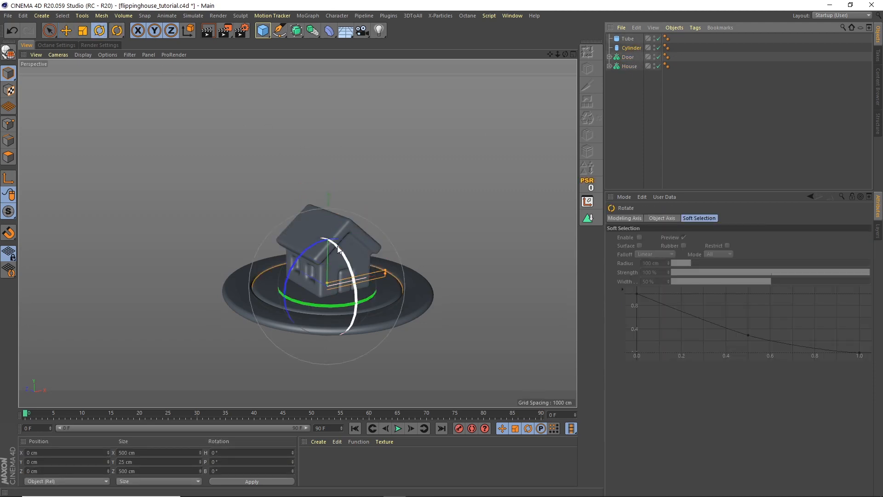
left_click_drag(337, 245, 351, 302)
key("ctrl+z")
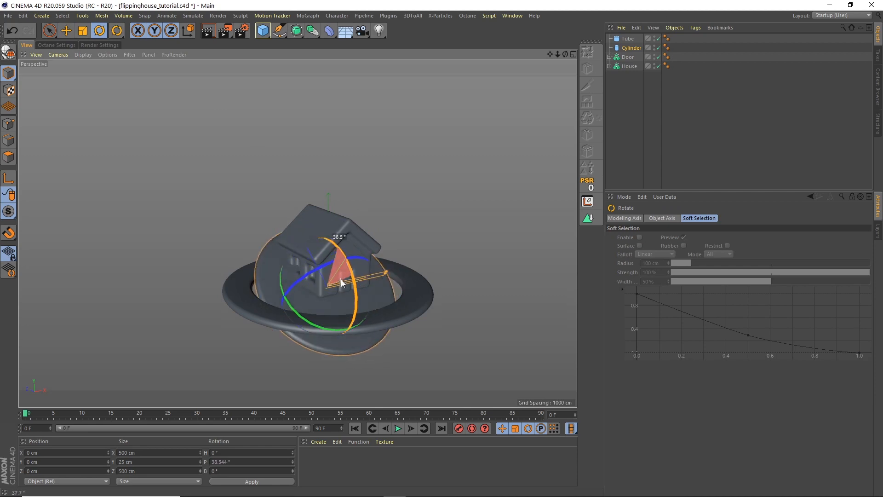
Step: Group the Cylinder under a Null and move the Door and House into that Null
left_click(628, 49)
left_click(674, 29)
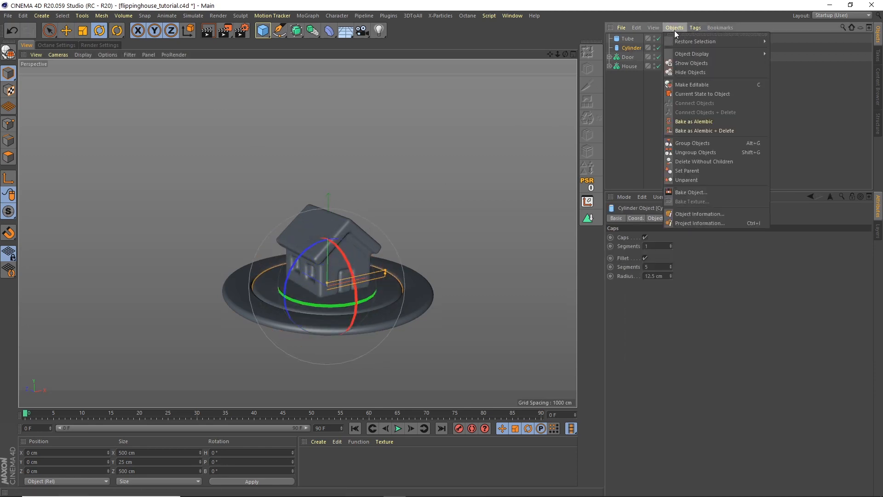
left_click(685, 143)
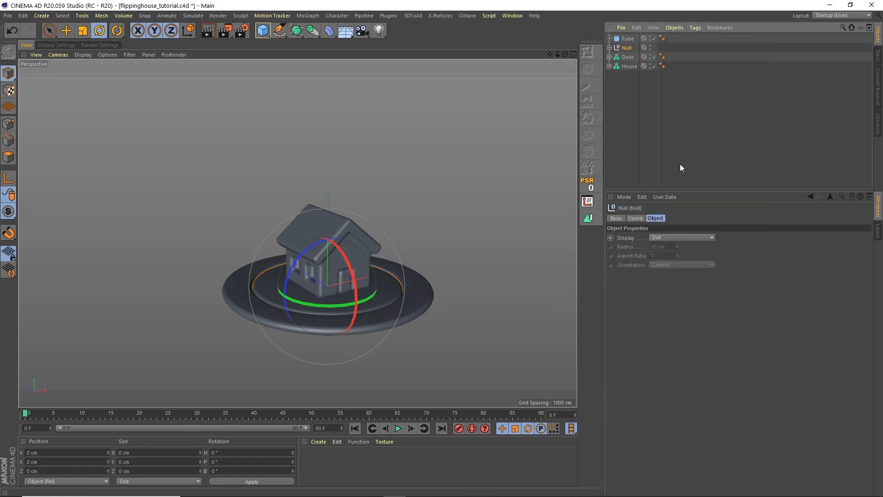
left_click(610, 48)
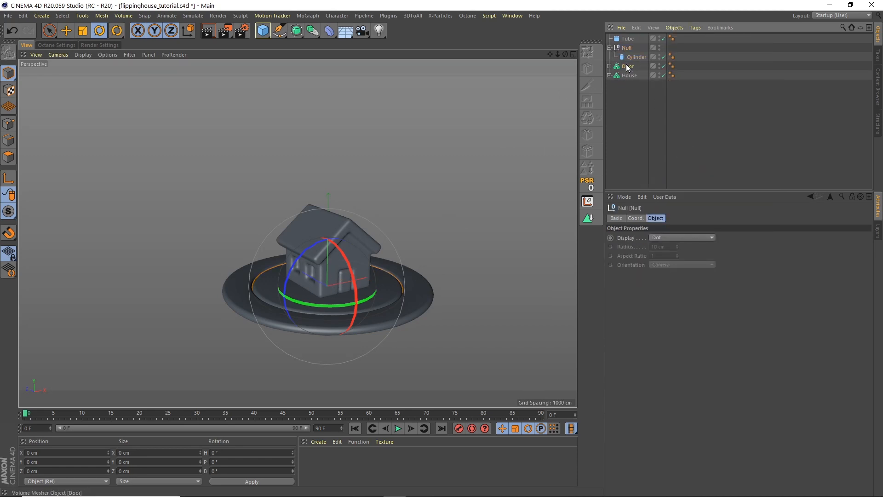
left_click(625, 65)
left_click(627, 74, "shift")
left_click_drag(626, 65, 636, 61)
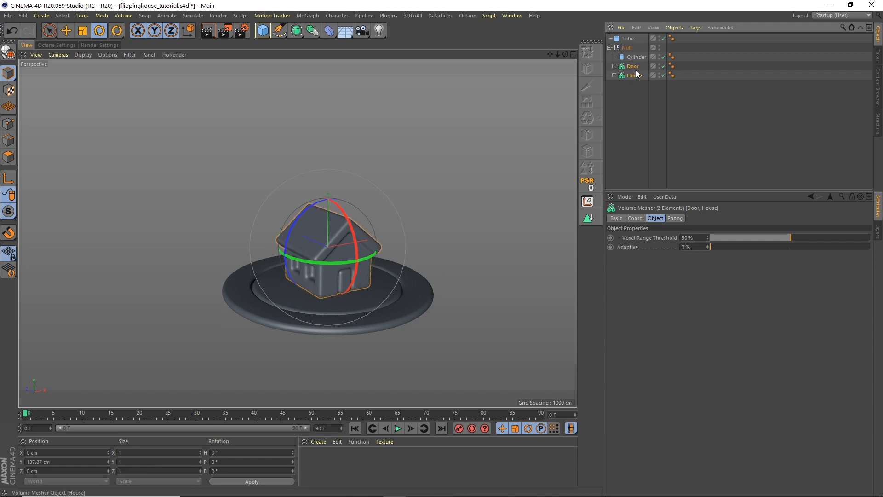
left_click(609, 48)
Step: Try flipping the whole Null group about its pitch axis inside the Tube ring, and undo the rotation
left_click(627, 48)
left_click_drag(354, 280, 328, 253)
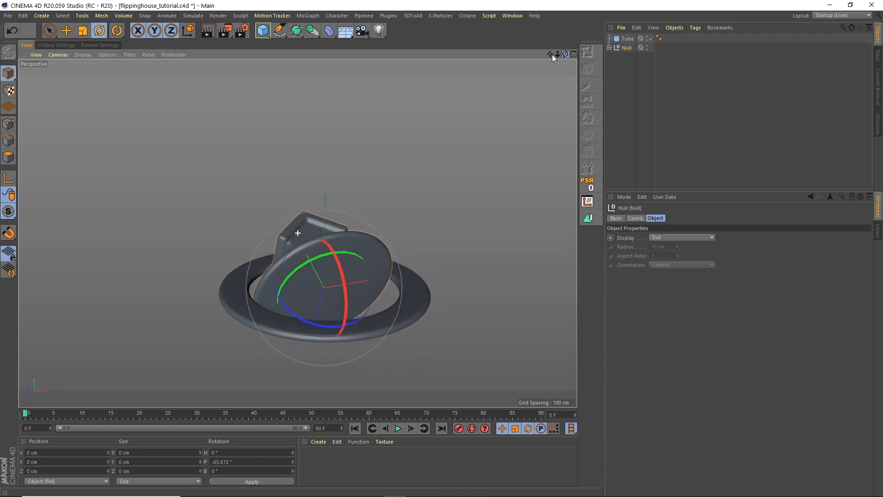
key("ctrl+z")
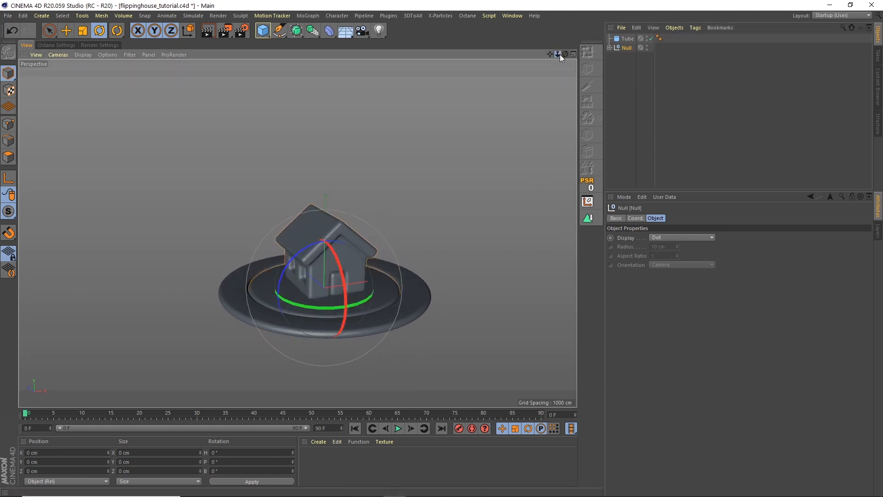
Step: Show only the Front view, with free space above the house, and add a Circle spline
left_click_drag(557, 54, 524, 83)
middle_click_drag(491, 120, 476, 146, "alt")
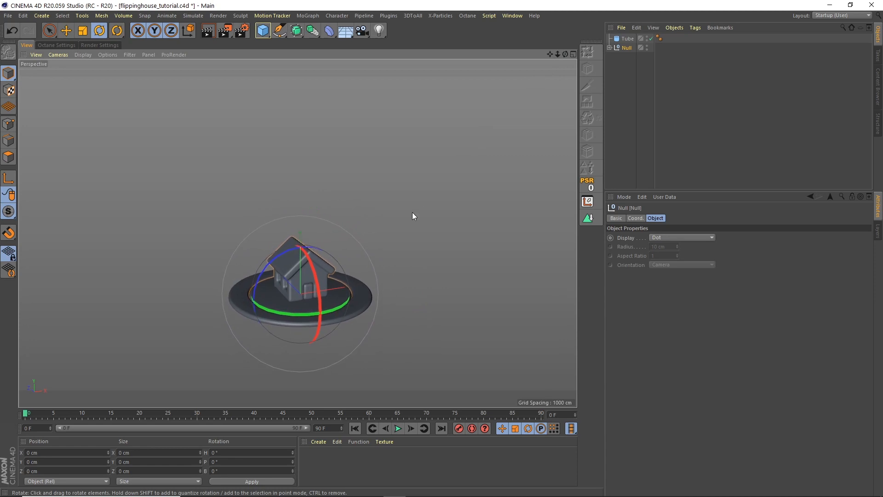
left_click_drag(412, 212, 417, 203, "alt")
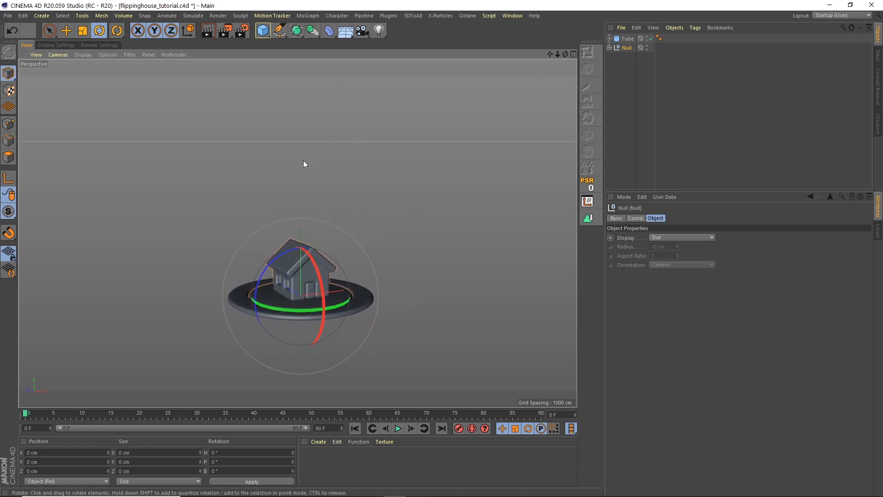
left_click(355, 158)
left_click(570, 55)
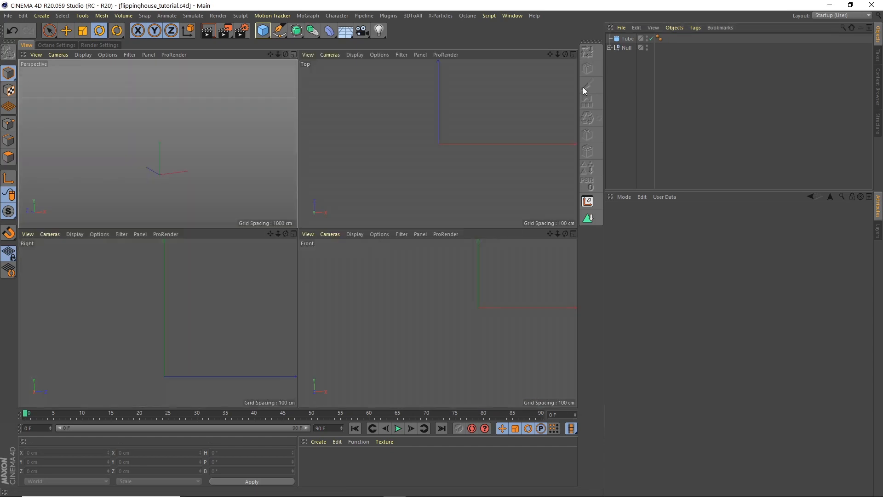
left_click(573, 230)
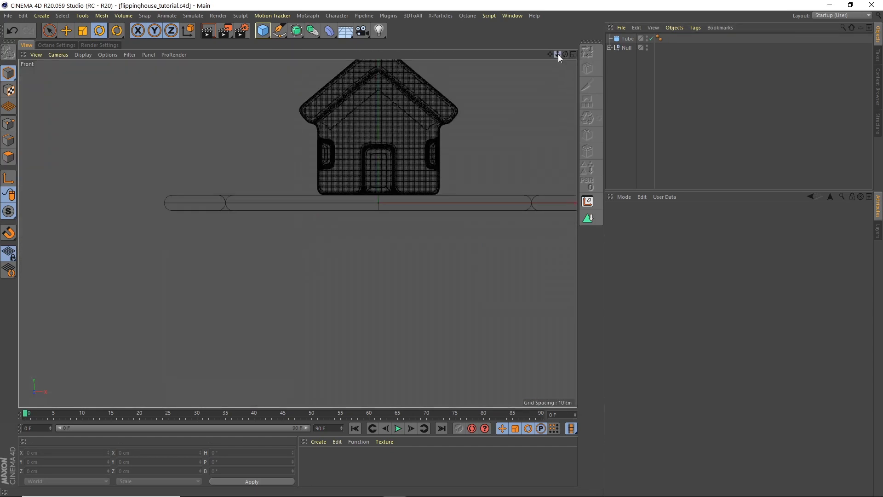
left_click_drag(558, 55, 528, 79)
middle_click_drag(433, 130, 448, 242, "alt")
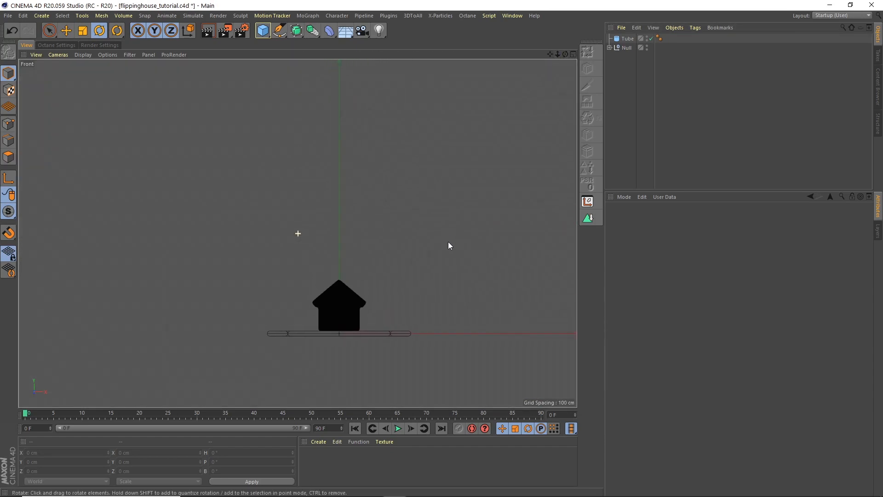
left_click(279, 30)
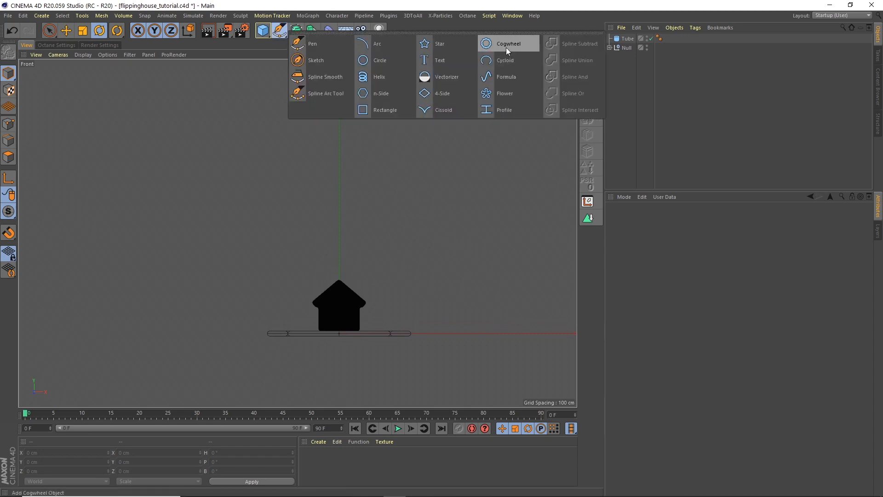
left_click(383, 60)
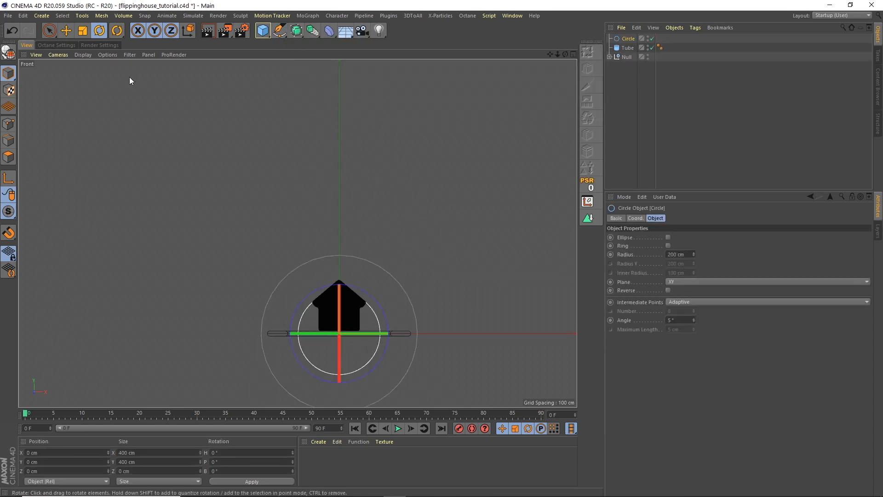
Step: Move the Circle spline straight up above the house to about 702 cm in Y
left_click(67, 32)
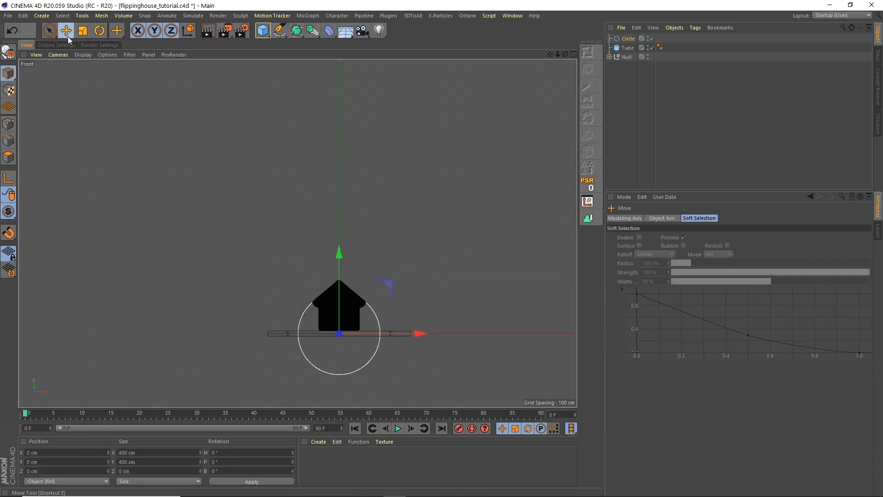
left_click(625, 39)
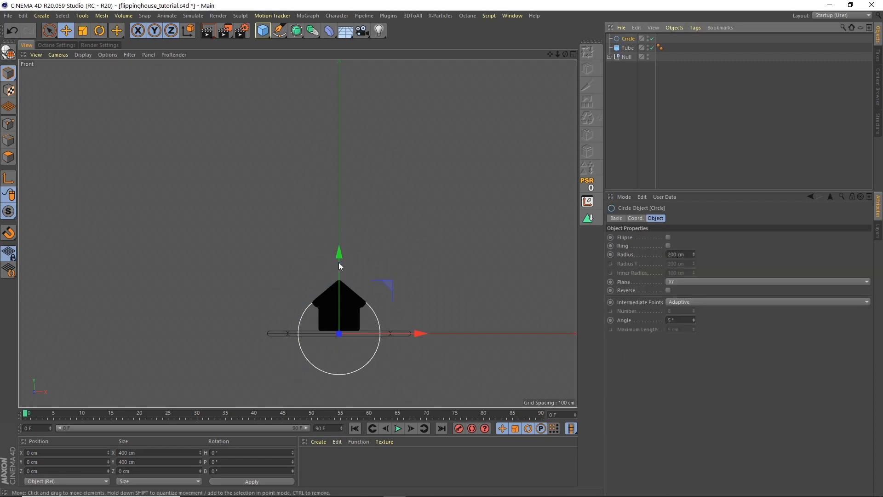
left_click_drag(339, 263, 340, 114)
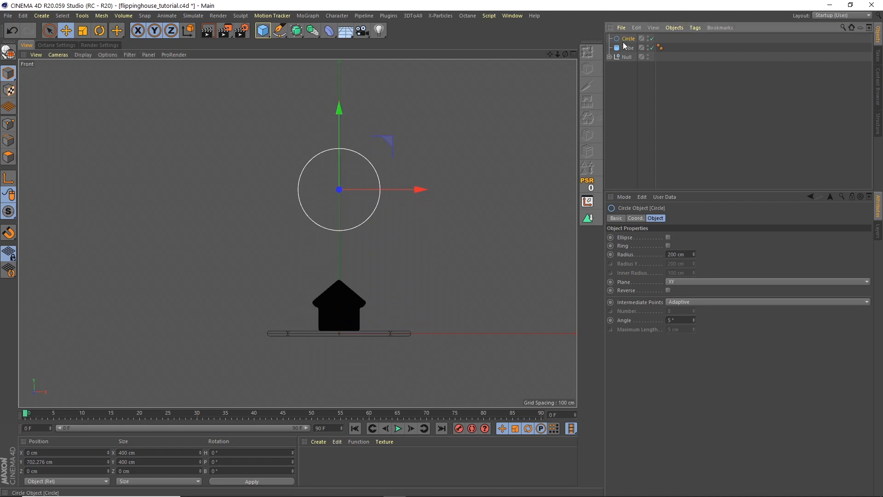
Step: Duplicate the Circle in place and set the copy's radius to 95 cm
key("ctrl+v")
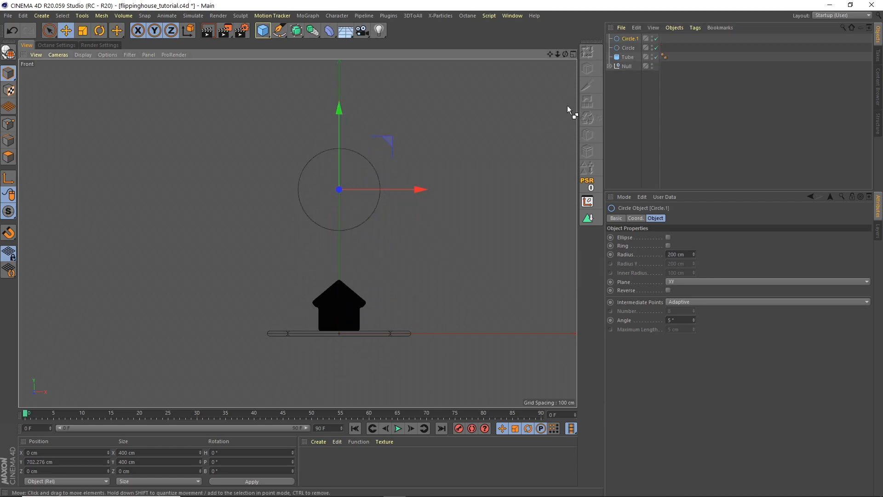
left_click(688, 256)
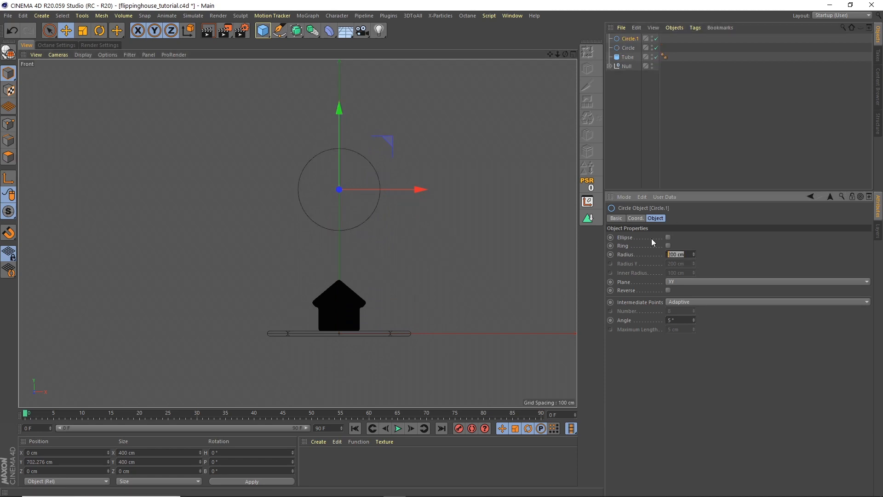
type("95")
key("Return")
Step: Convert the larger, outer Circle to an editable spline and switch to point editing
scroll(372, 180, "up", 5)
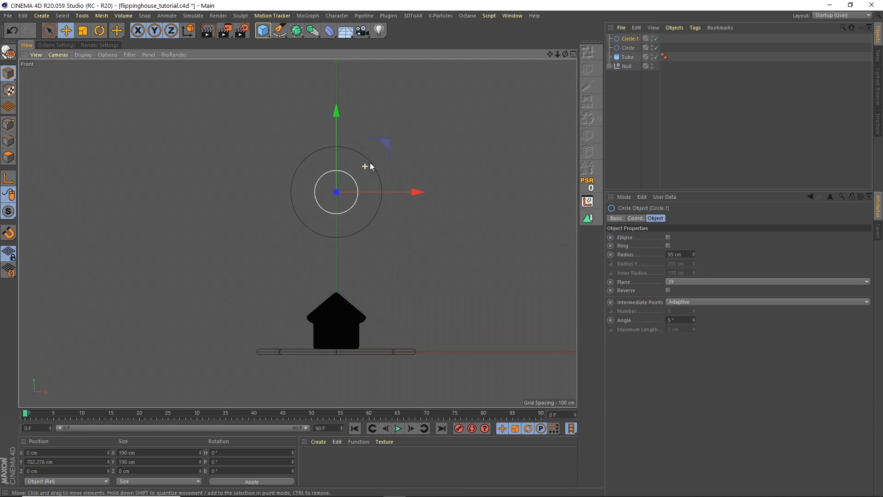
middle_click_drag(410, 131, 416, 90, "alt")
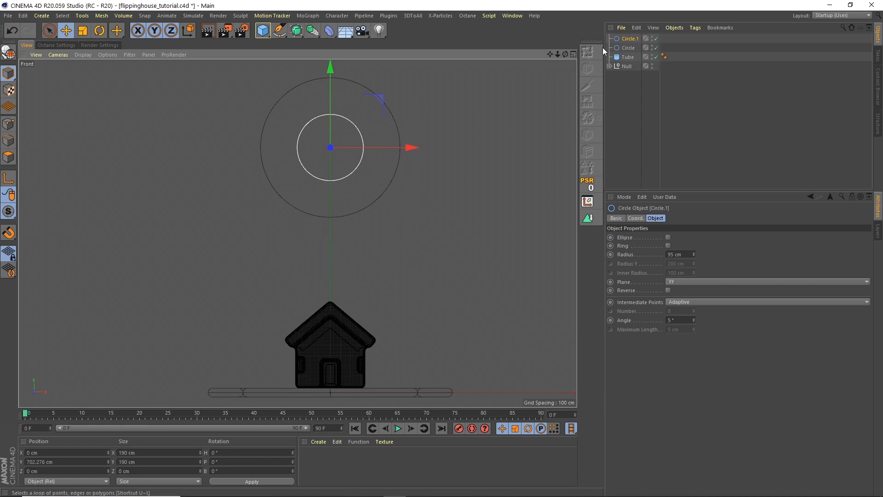
left_click(628, 48)
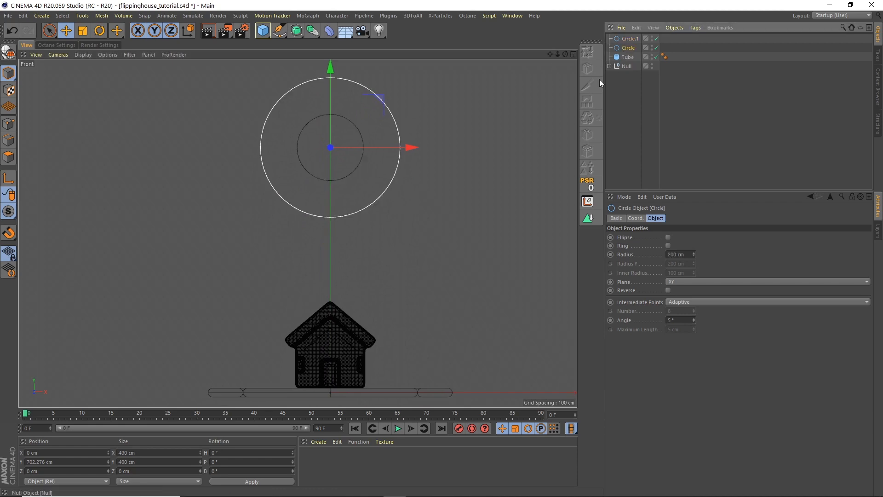
left_click(9, 53)
left_click(8, 123)
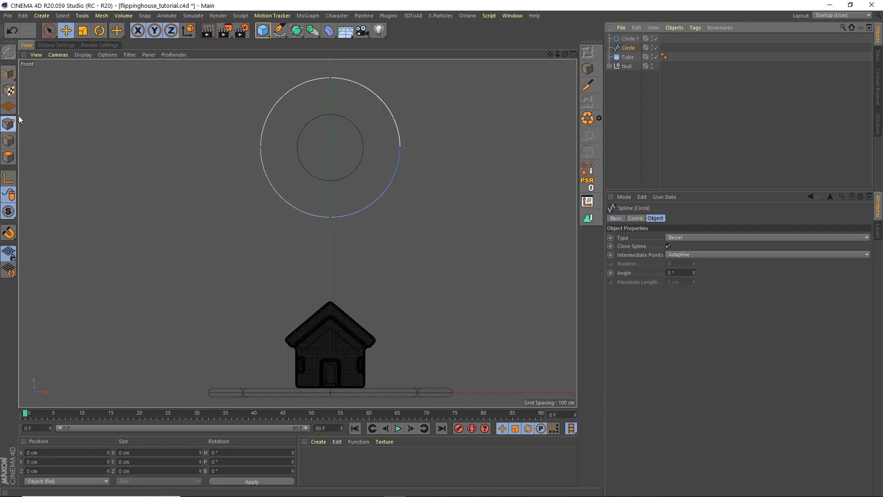
Step: Move the outer circle's lowest point straight down to about -350 cm in Y
left_click(329, 218)
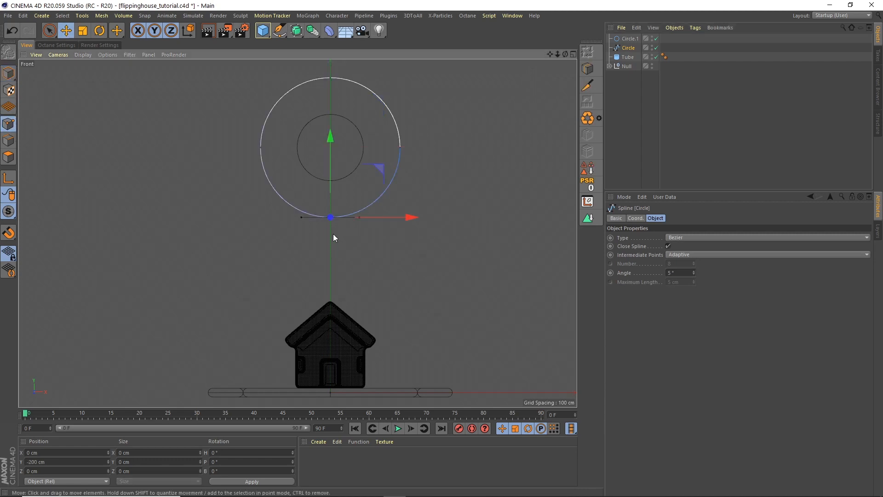
left_click_drag(330, 139, 329, 222)
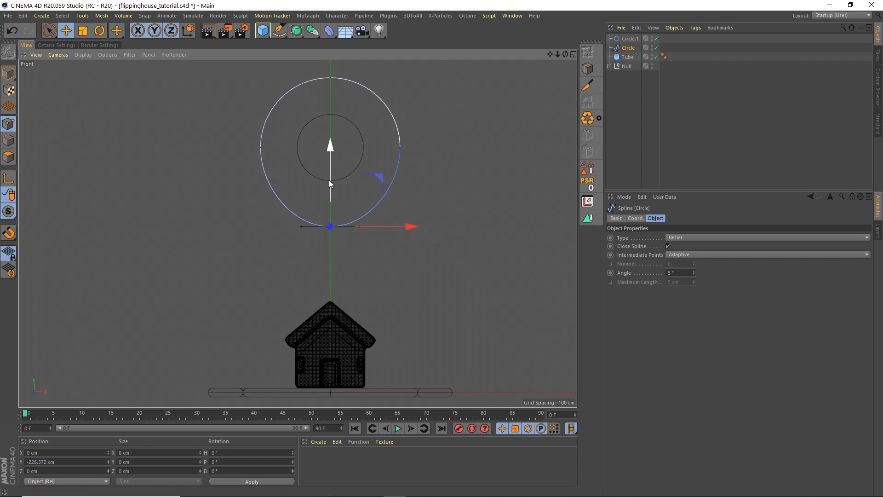
key("ctrl+z")
left_click_drag(329, 140, 325, 192)
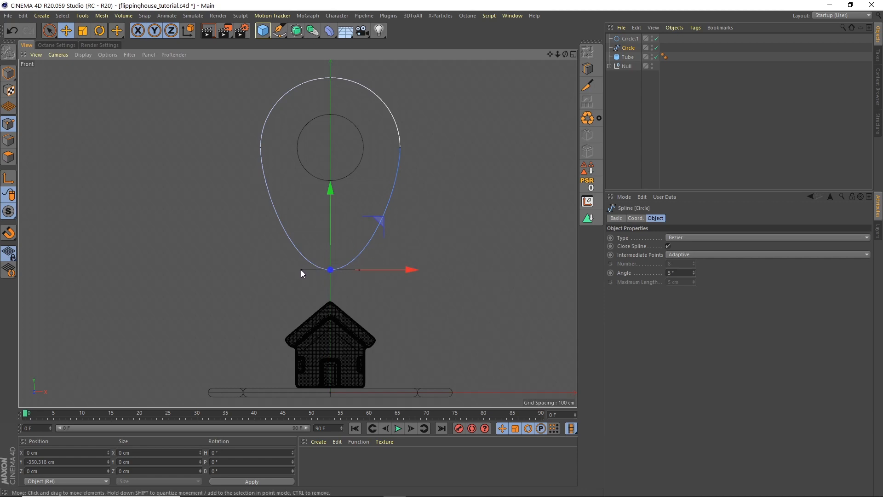
Step: Angle both tangent handles of the lowest point upward and inward to form a sharp pin tip, and return to model mode
left_click_drag(301, 270, 310, 244)
left_click_drag(360, 268, 351, 245)
left_click(8, 74)
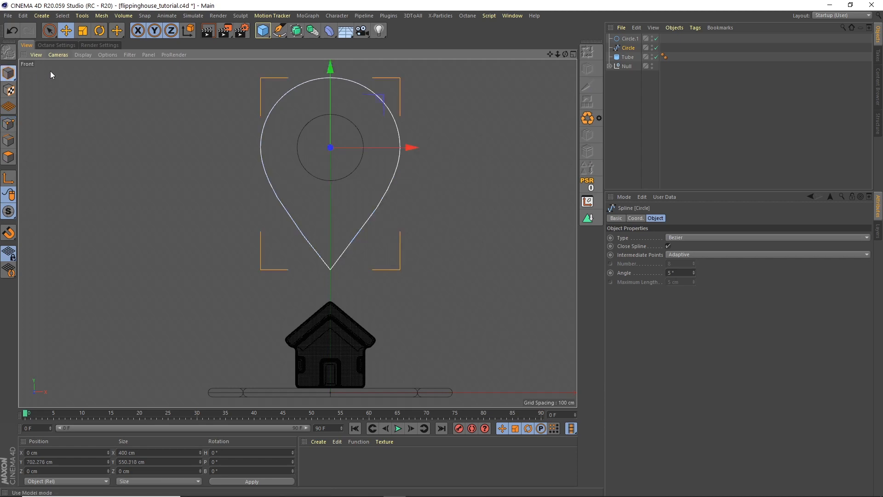
Step: Combine the small inner circle and the pin outline into one spline, deleting the originals
left_click(610, 96)
left_click(630, 38)
left_click(630, 48, "shift")
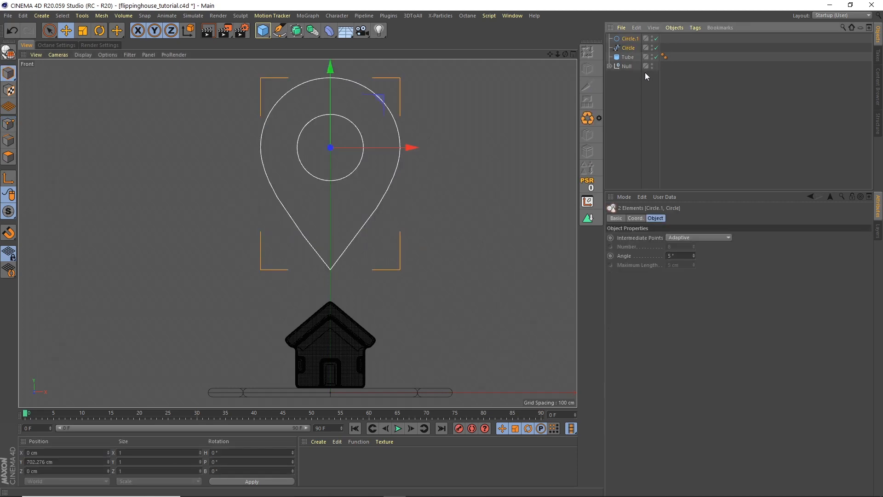
left_click(675, 28)
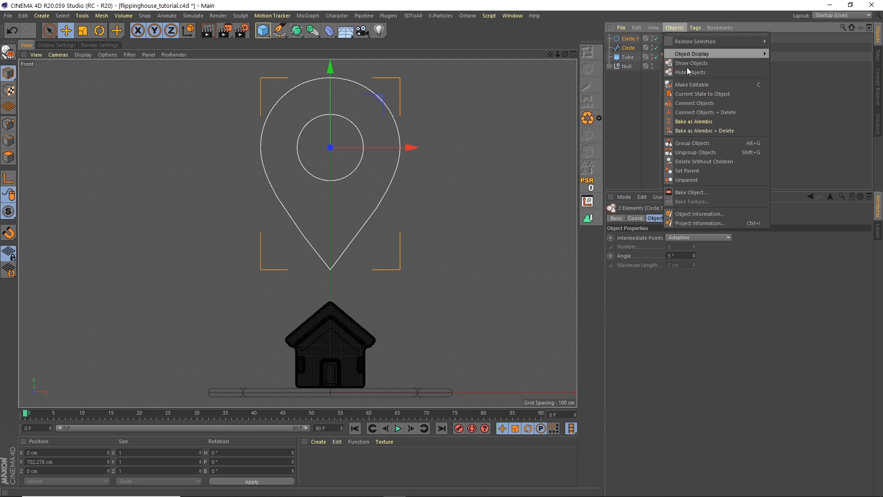
left_click(698, 112)
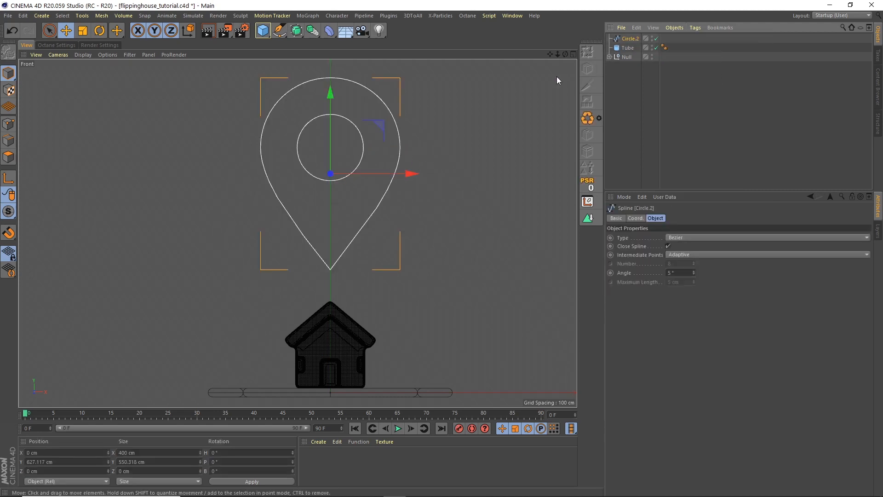
Step: Rename the combined pin spline as Location
double_click(630, 38)
type("Loc")
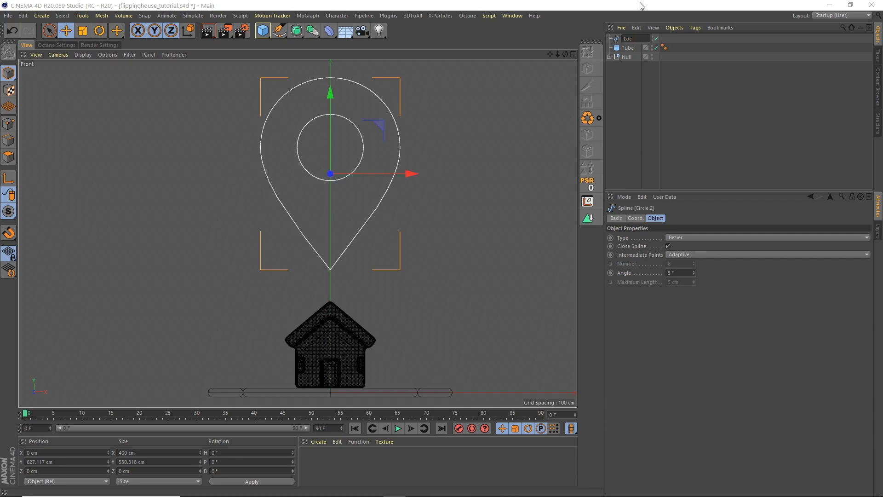
type("ation")
key("Return")
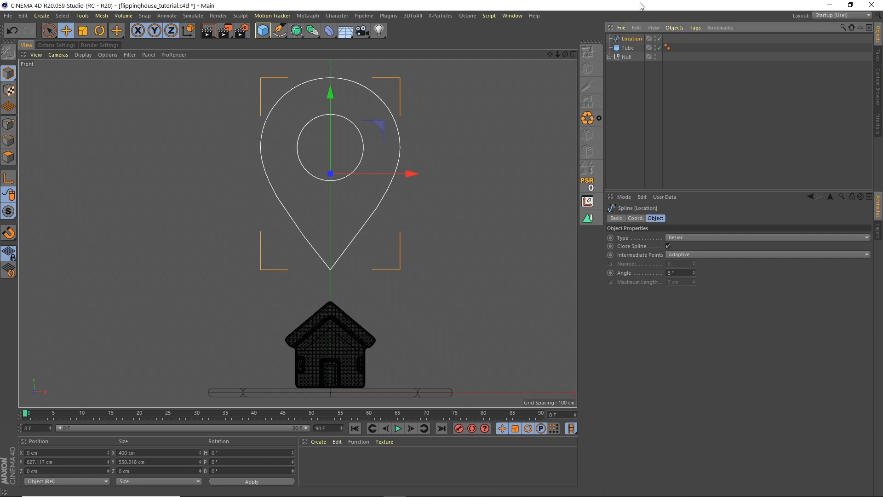
Step: Add an Extrude generator and nest it under the Location spline in the hierarchy
left_click(296, 31)
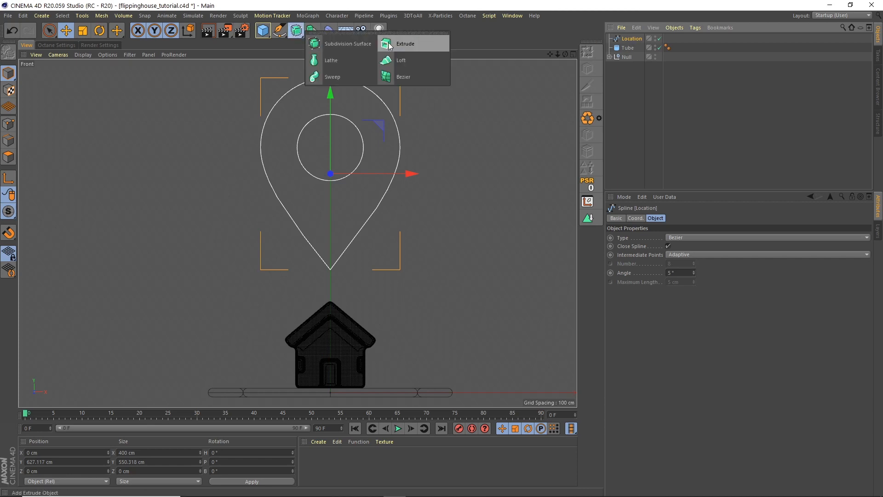
left_click(405, 43)
mouse_move(618, 49)
left_mouse_down()
mouse_move(630, 39)
mouse_move(631, 47)
left_mouse_up()
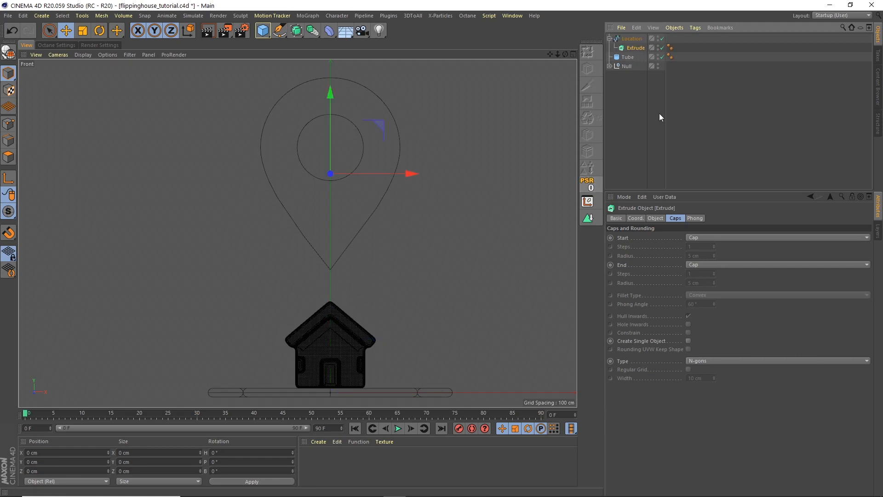
Step: Undo the wrong nesting, then place the Location spline under the Extrude generator and set its Z movement to 50 cm
key("ctrl+z")
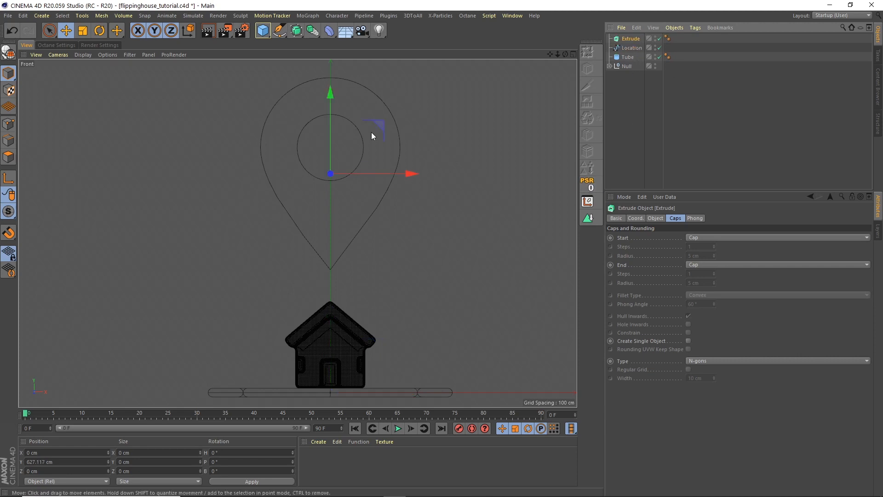
left_click_drag(629, 38, 629, 39)
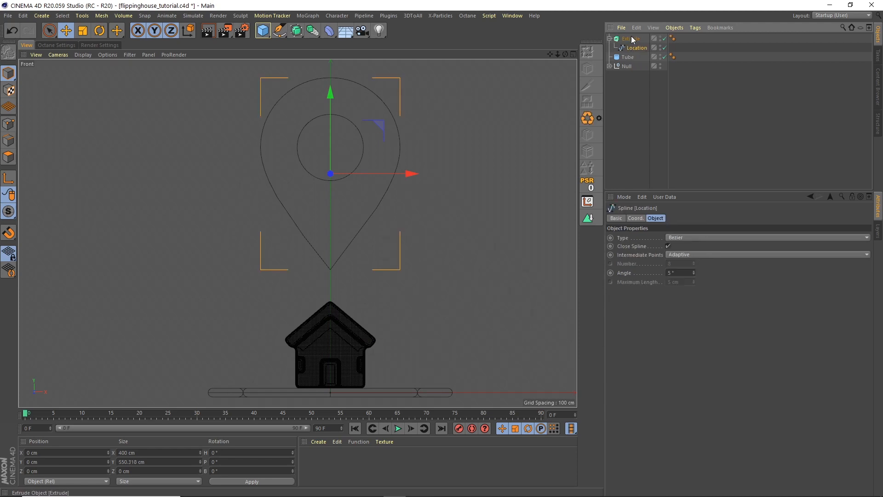
left_click(630, 38)
left_click(656, 219)
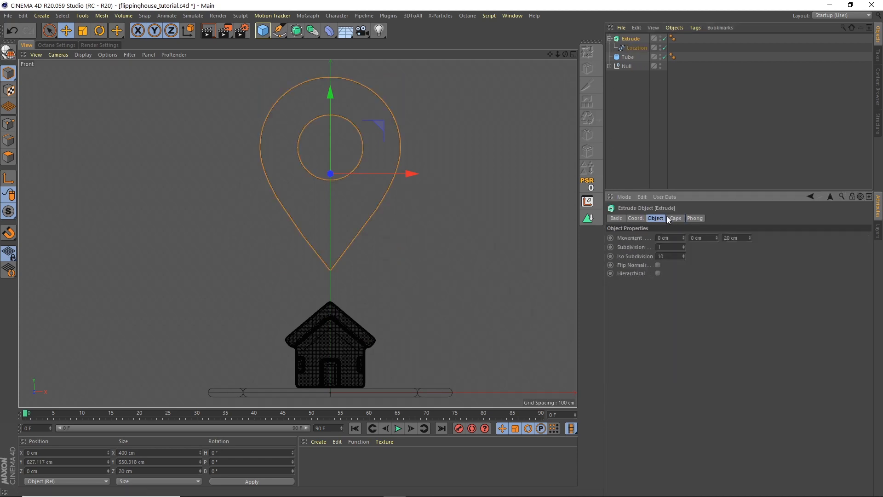
left_click(735, 237)
type("50")
key("Return")
Step: Set both the start and end caps of the extruded pin to Fillet Cap, checking it in the perspective view
left_click(573, 54)
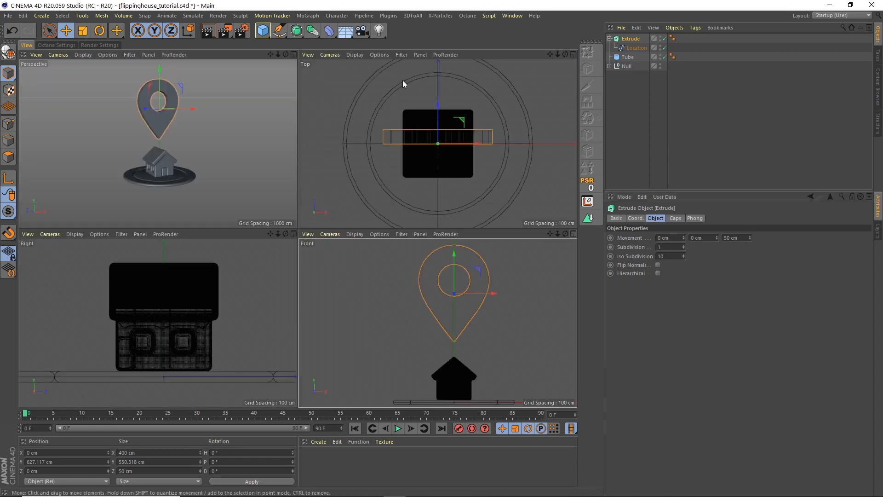
left_click(294, 54)
left_click_drag(333, 150, 281, 168, "alt")
scroll(354, 148, "up", 4)
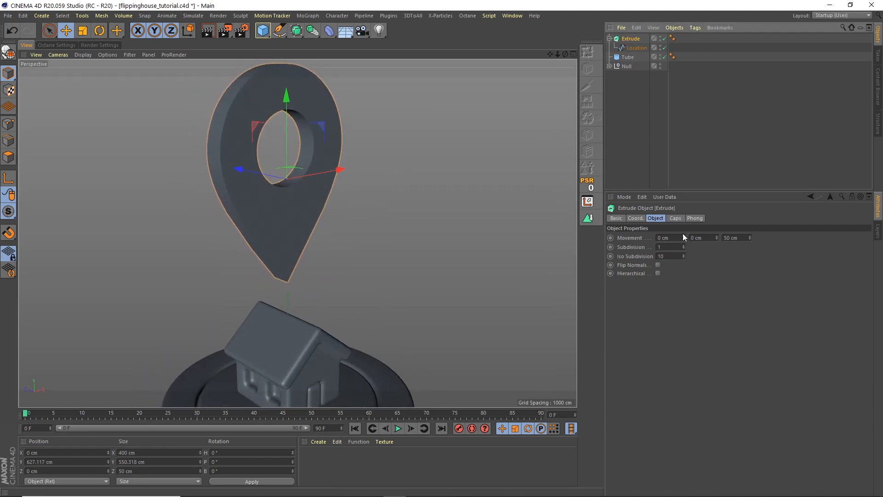
left_click(675, 218)
left_click(697, 236)
left_click(701, 275)
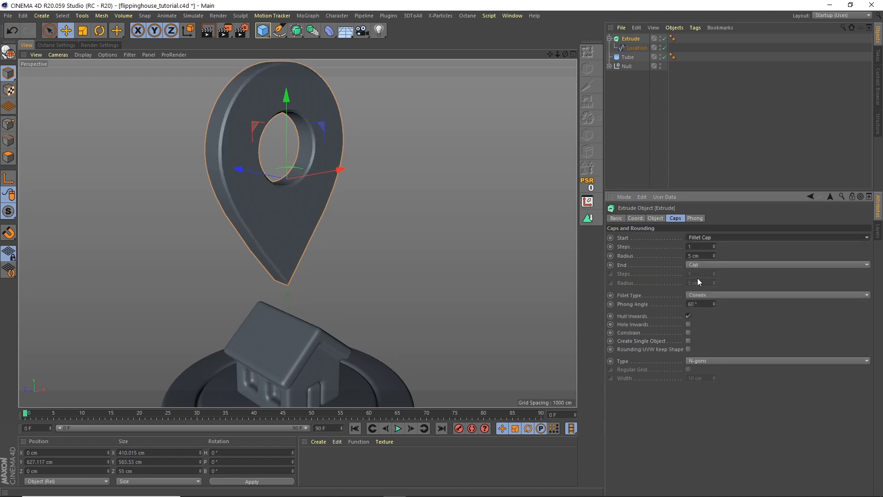
left_click(698, 265)
left_click(700, 301)
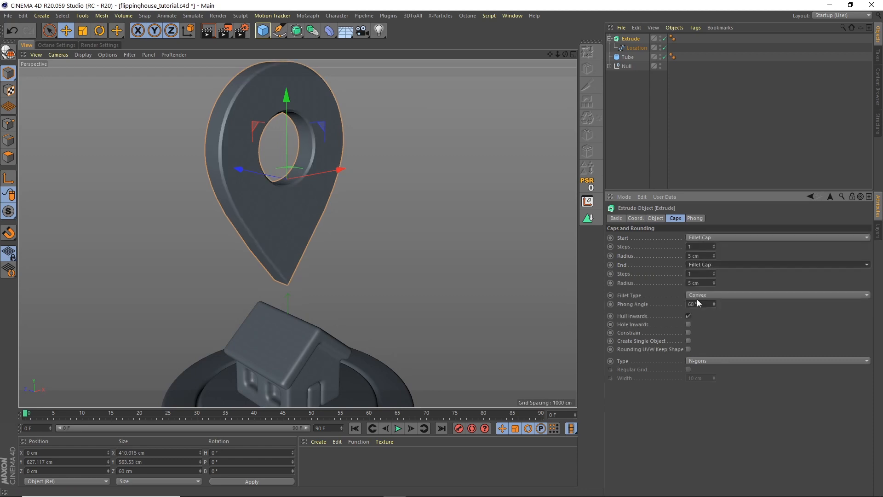
Step: Set the steps to 10 and the radius to 10 cm for both fillet caps of the pin
left_click(701, 248)
type("10")
key("Tab")
key("Tab")
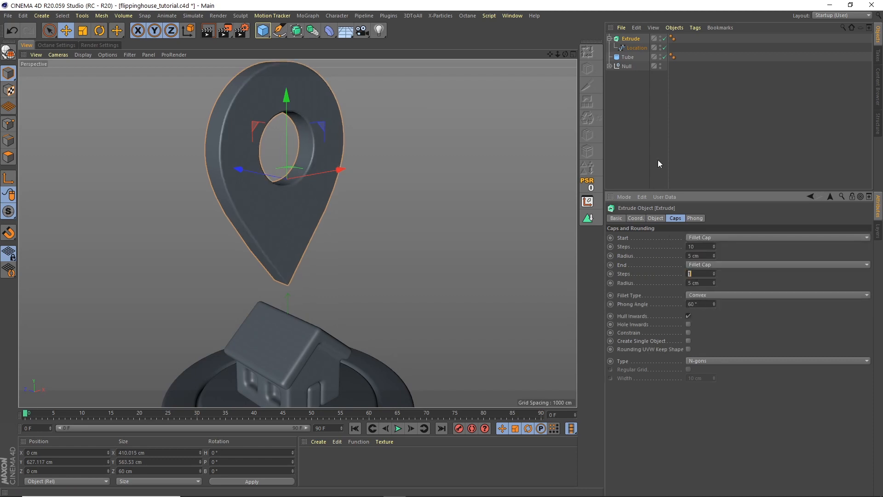
type("10")
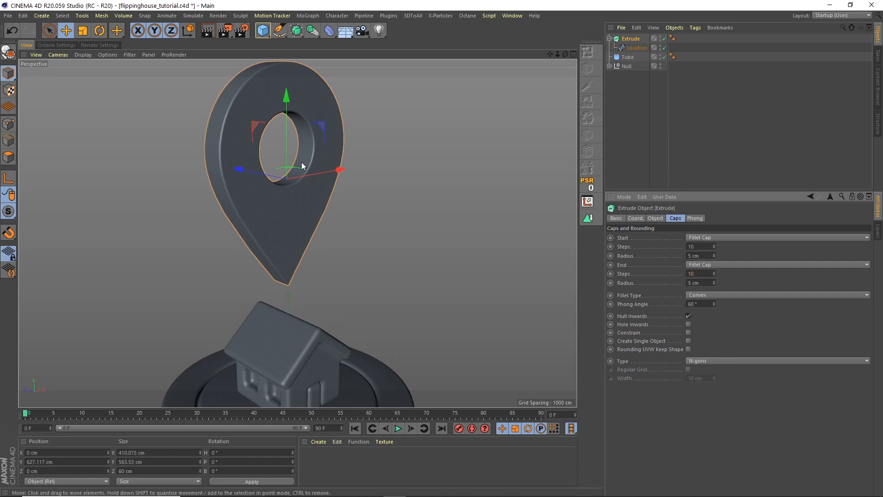
key("shift+Tab")
key("shift+Tab")
type("10")
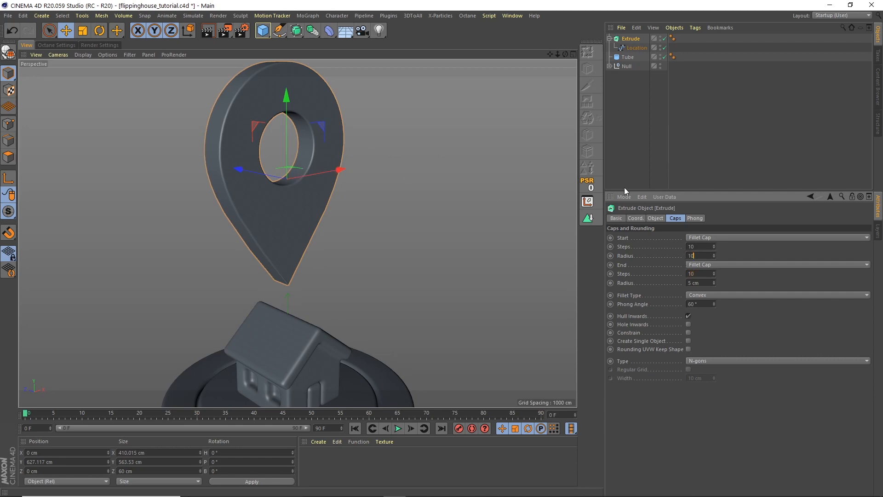
key("Tab")
key("Tab")
type("10")
key("Return")
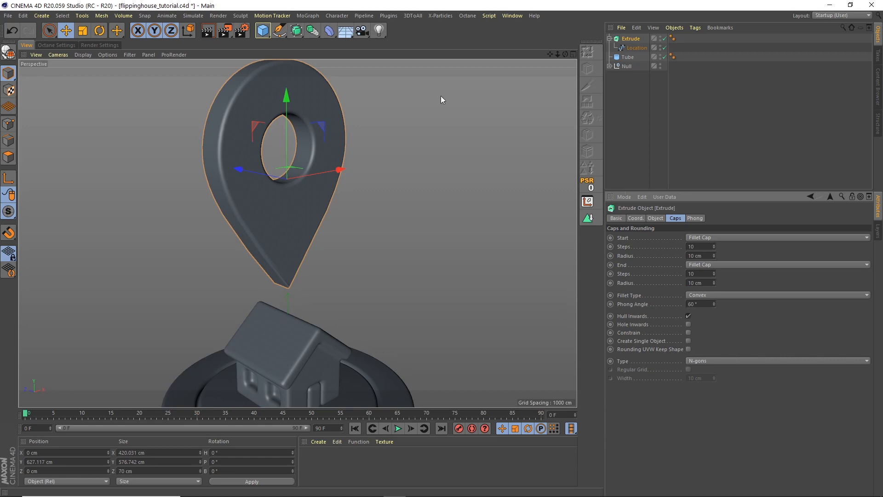
left_click_drag(565, 53, 540, 47)
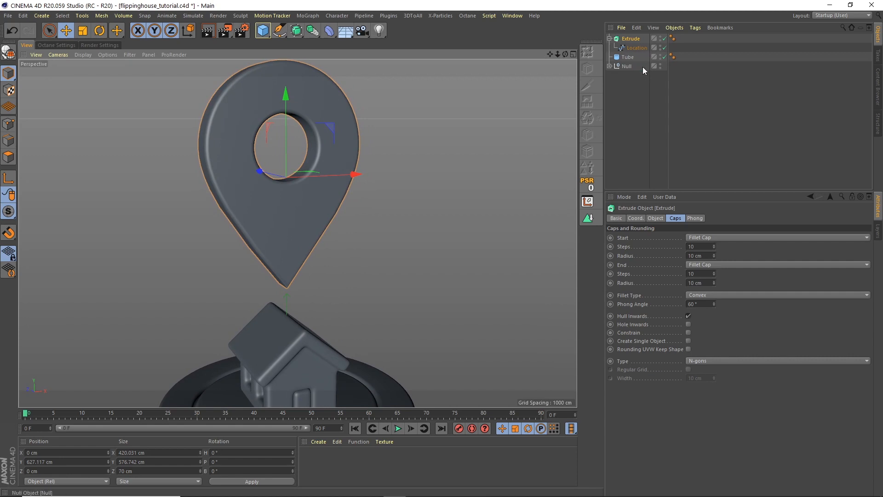
Step: Change the start and end caps of the extruded pin back to plain Cap
left_click(709, 238)
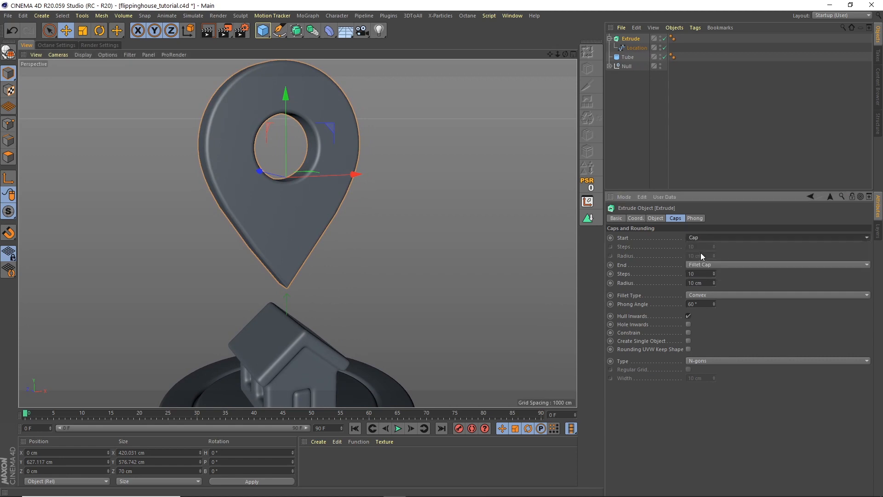
left_click(700, 254)
left_click(700, 264)
left_click(700, 283)
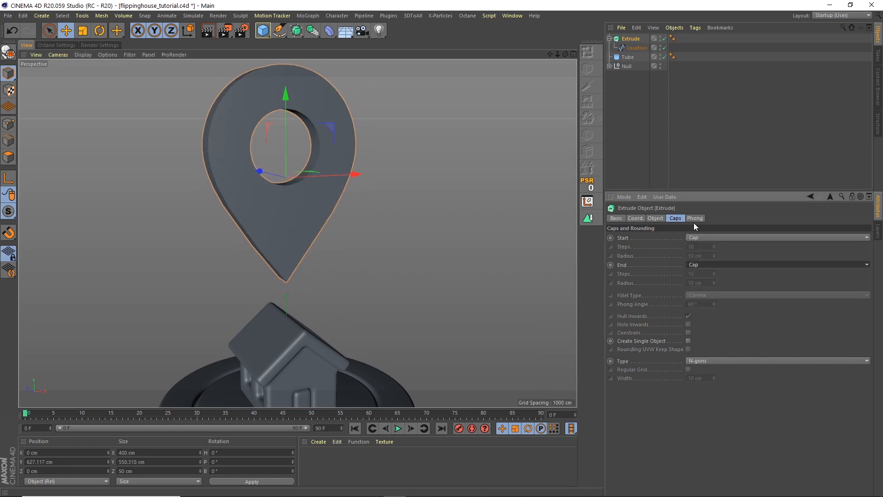
Step: Add a Volume Builder and a Volume Mesher, nesting the Extrude under the builder and the builder under the mesher
left_click_drag(560, 48, 545, 66)
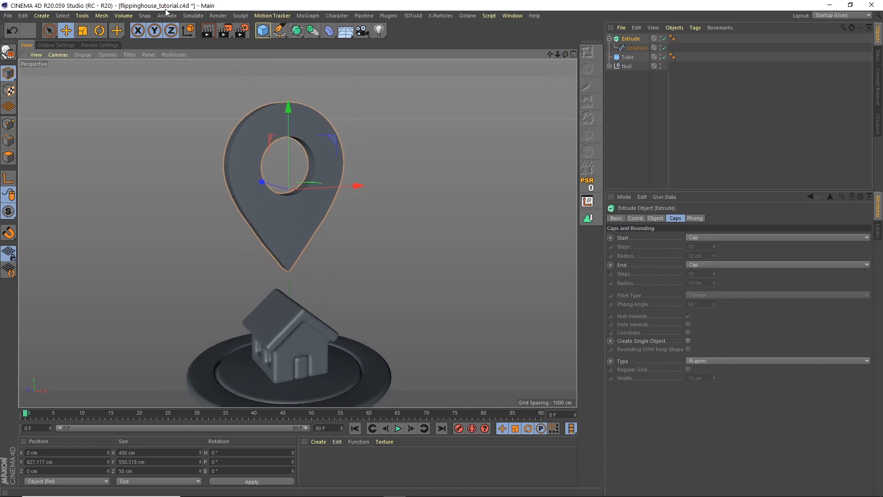
left_click(123, 15)
mouse_move(103, 17)
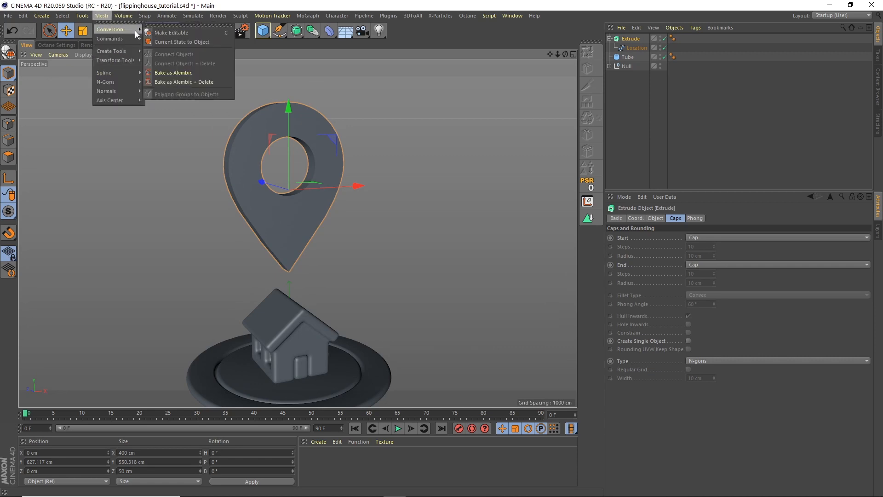
left_click(141, 41)
left_click(125, 15)
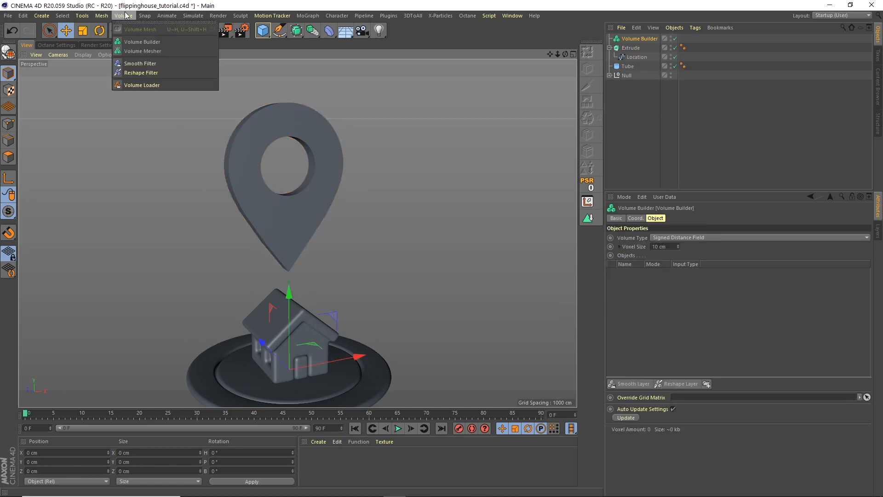
left_click(138, 51)
mouse_move(638, 47)
left_mouse_down()
mouse_move(639, 36)
mouse_move(640, 48)
left_mouse_up()
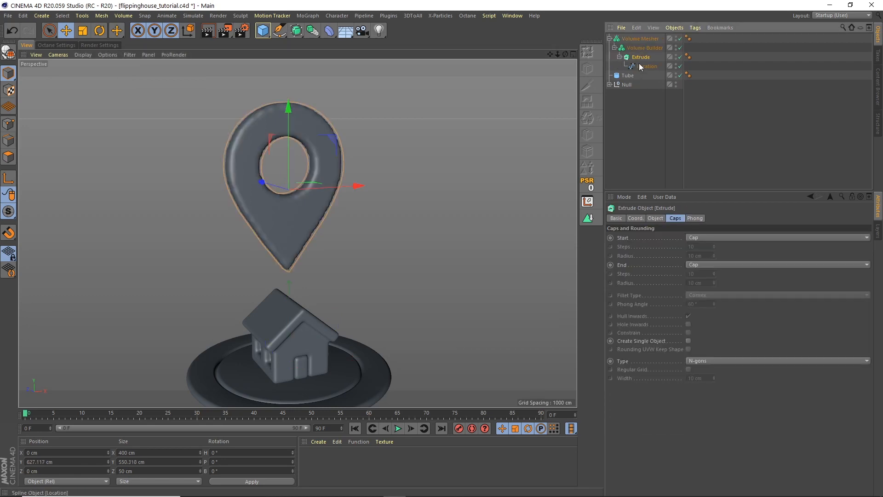
Step: Set the pin's Volume Builder voxel size to 1 cm
left_click_drag(667, 247, 617, 165)
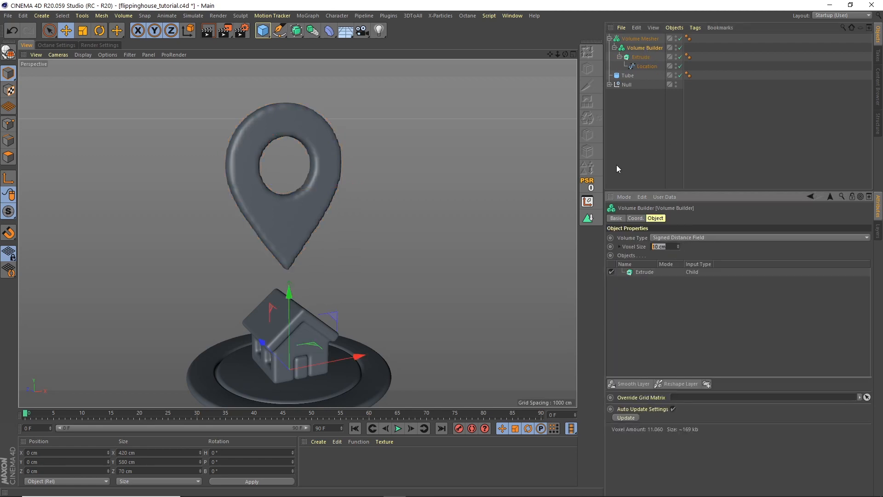
type("1")
key("Return")
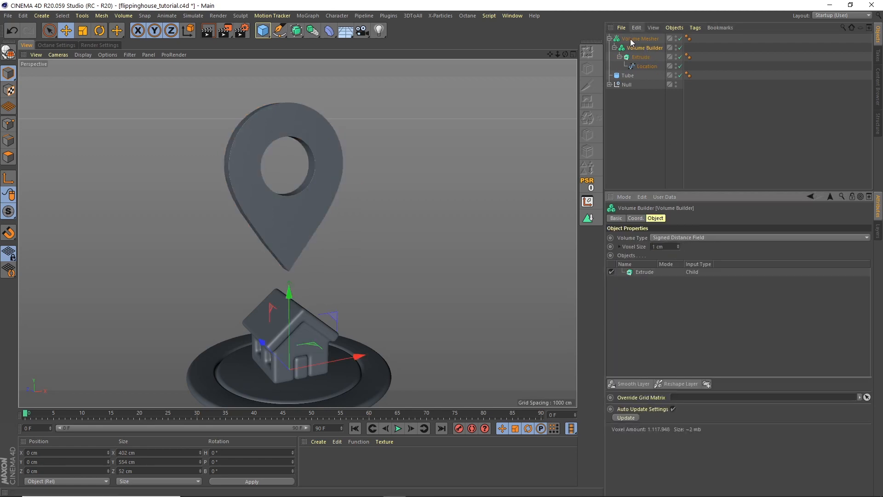
Step: Add a Smooth Layer to the pin's Volume Builder and set the voxel size to 2 cm
left_click(627, 383)
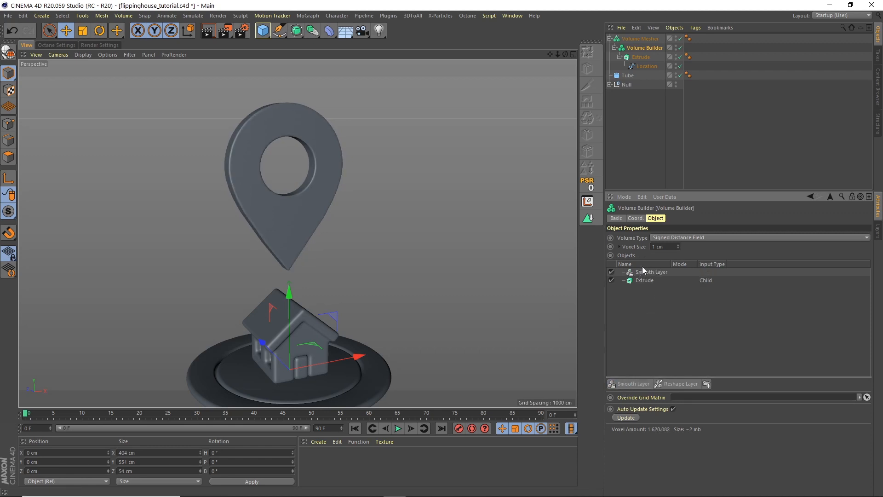
double_click(664, 246)
type("2")
key("Return")
scroll(282, 171, "up", 5)
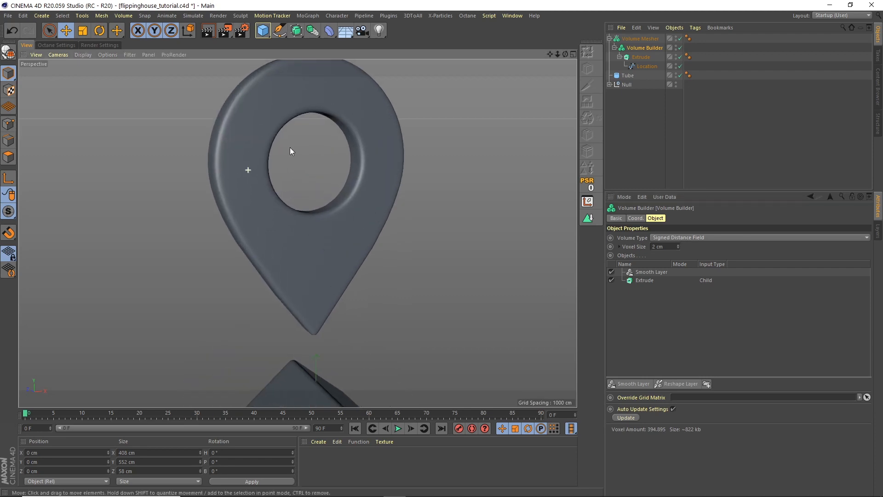
left_click_drag(308, 160, 268, 163, "alt")
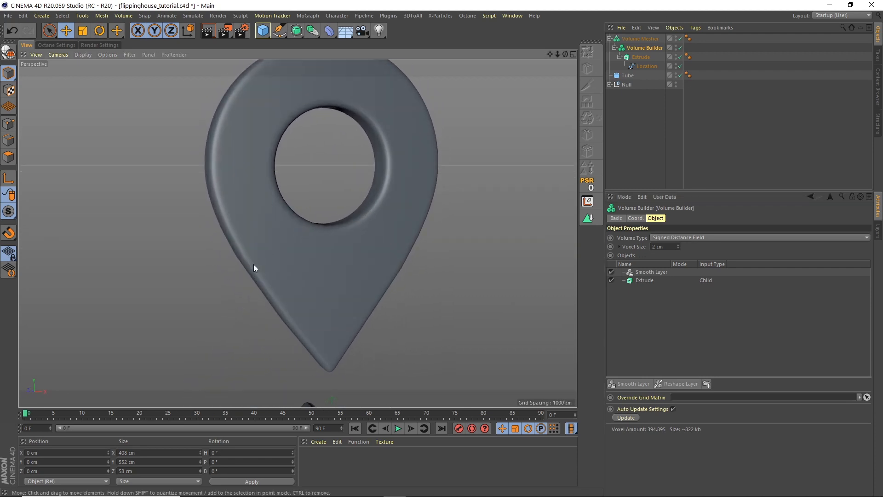
Step: Set the Location spline's intermediate points to Uniform with a number of 100, and clear the selection
left_click(647, 66)
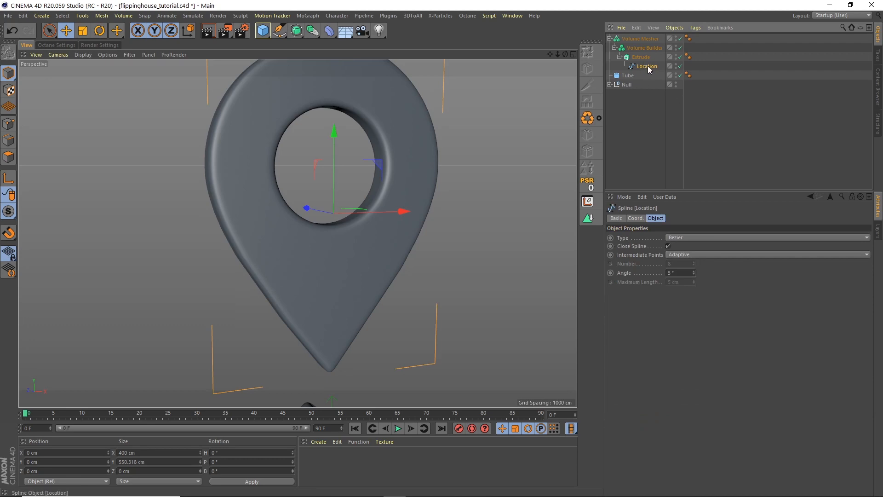
left_click(685, 255)
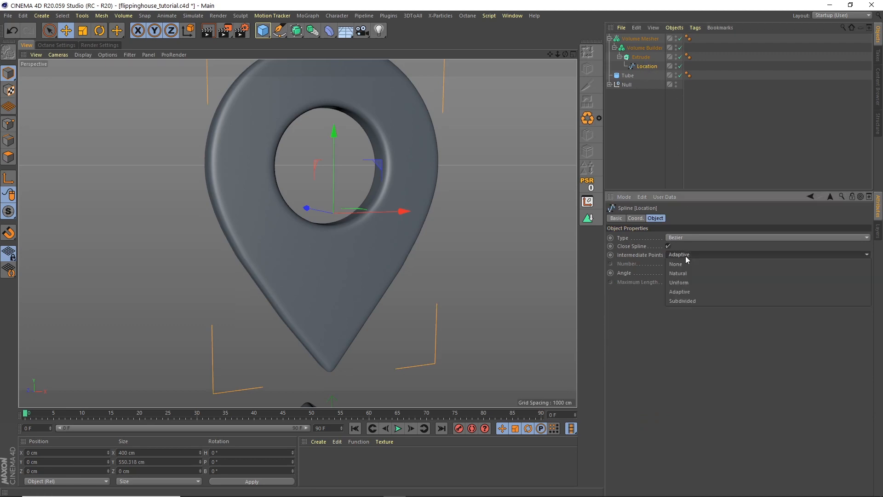
left_click(685, 283)
left_click_drag(675, 264, 650, 253)
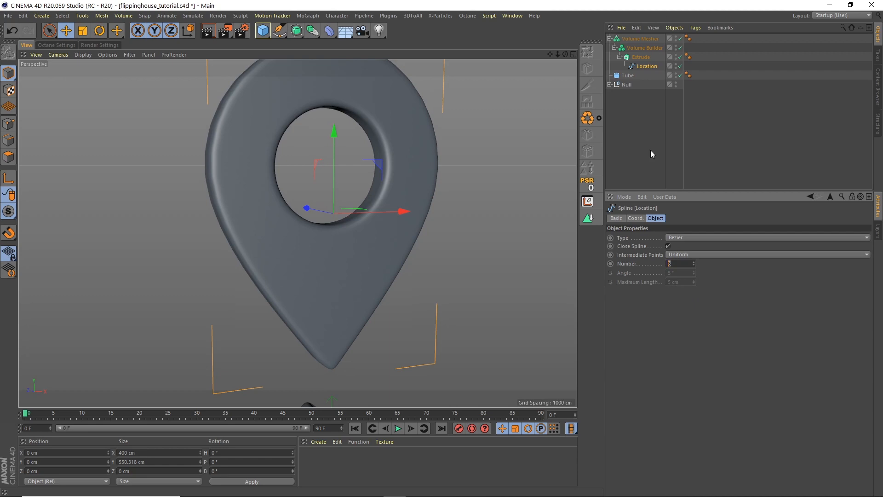
type("100")
key("Return")
left_click(633, 168)
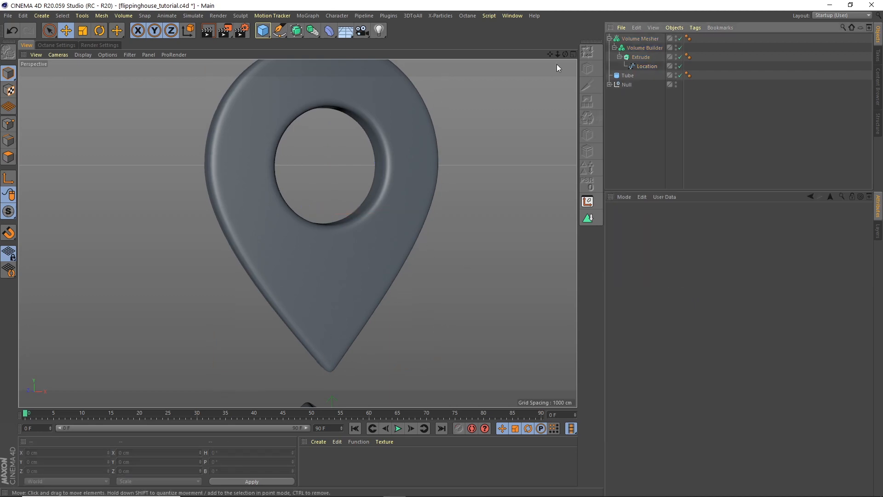
Step: Rename the pin's Volume Mesher as Location Marker in the front view and save the project
left_click_drag(558, 53, 524, 73)
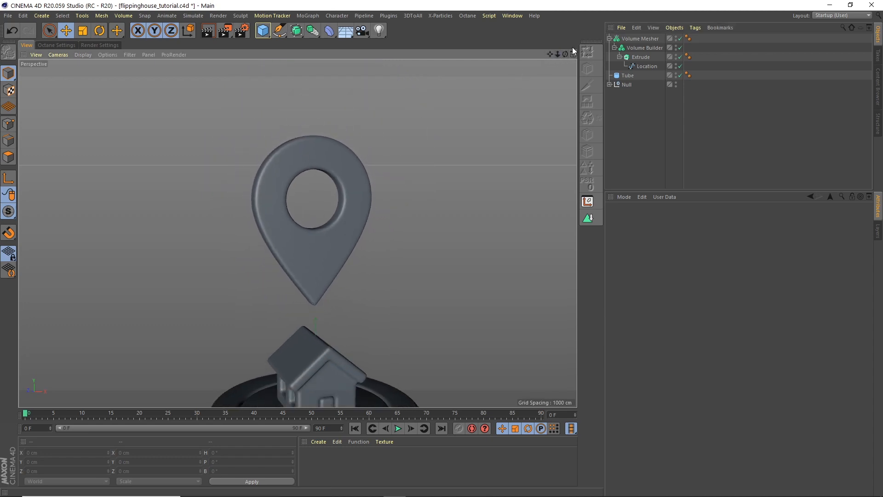
left_click(572, 55)
left_click(573, 235)
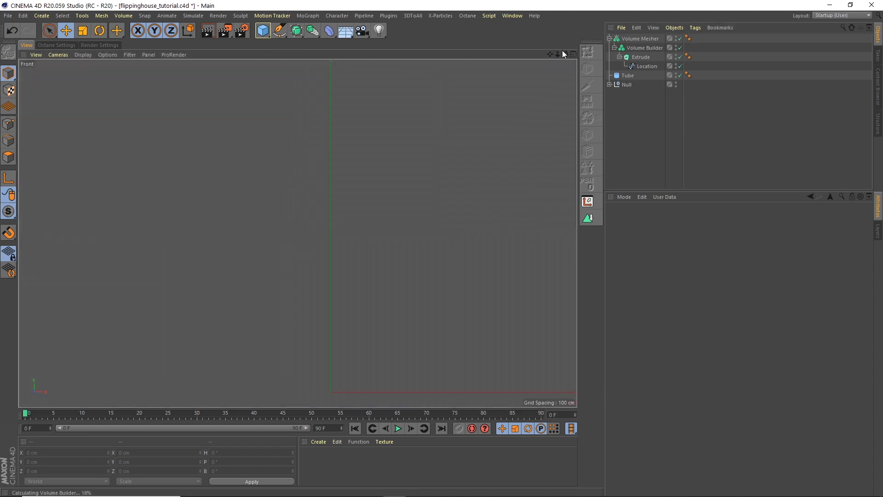
left_click_drag(558, 54, 551, 59)
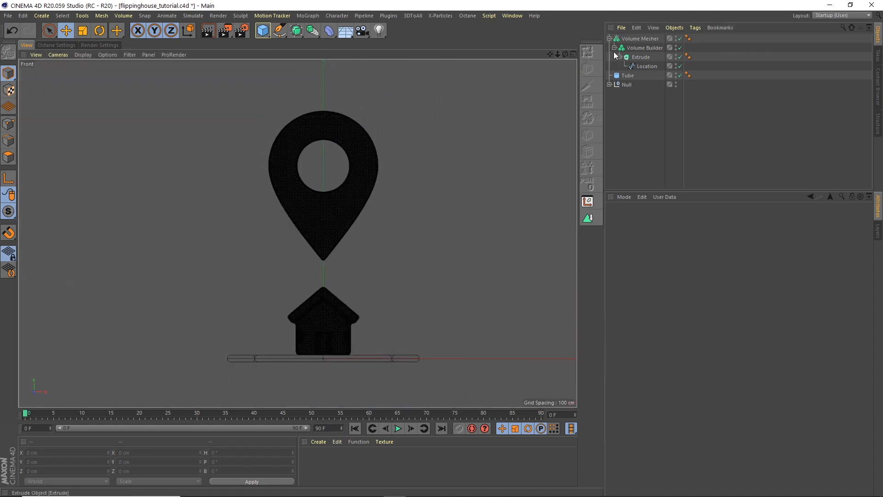
left_click(609, 39)
left_click(630, 40)
double_click(630, 40)
type("L")
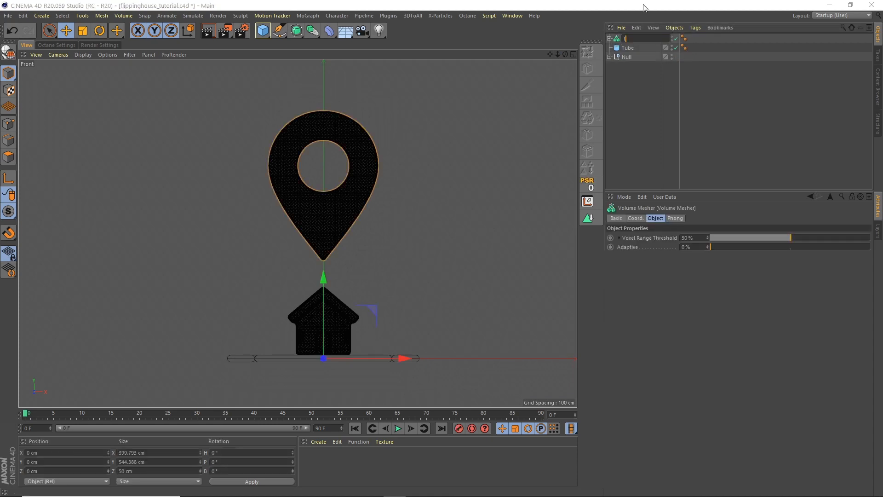
type("ocation Marker")
key("Return")
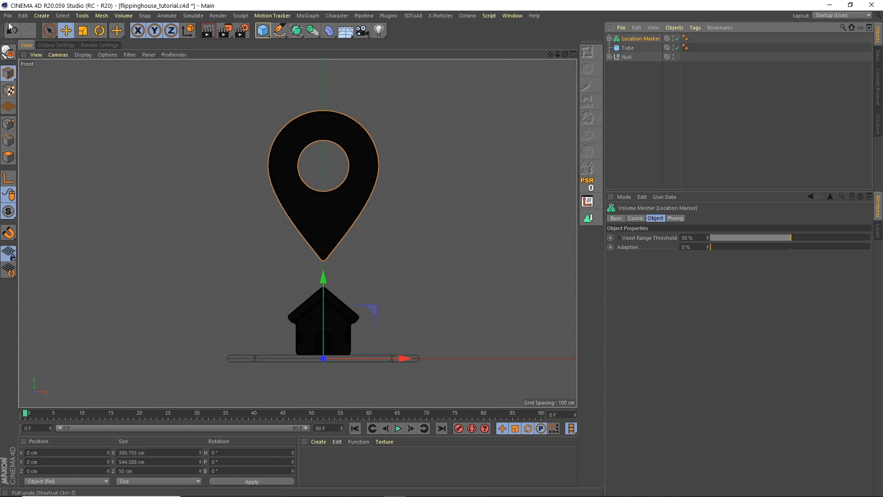
left_click(7, 16)
left_click(46, 91)
left_click(571, 65)
Step: Rename the null holding the cylinder, door and house as House Flip, and collapse its hierarchy
left_click(609, 57)
double_click(626, 57)
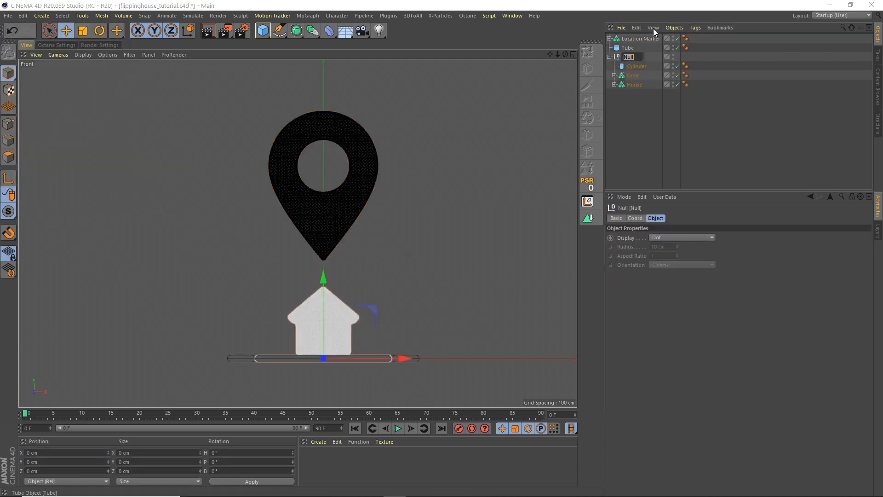
type("House Flip")
key("Return")
left_click(609, 57)
Step: Rename the Tube object as Edge and clear the selection
double_click(627, 47)
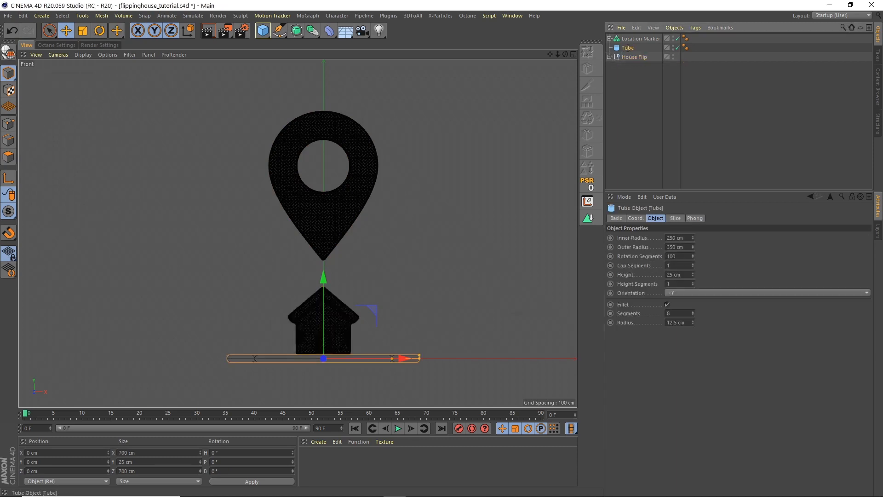
type("Edge")
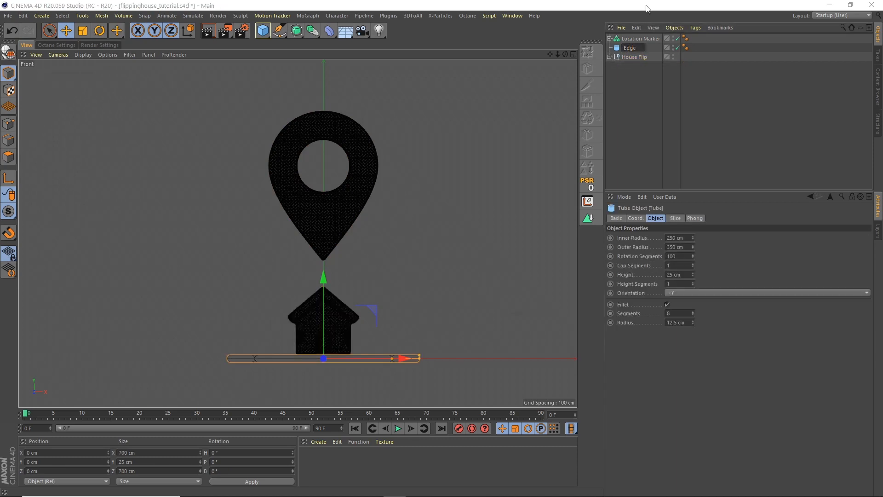
key("Return")
left_click(625, 75)
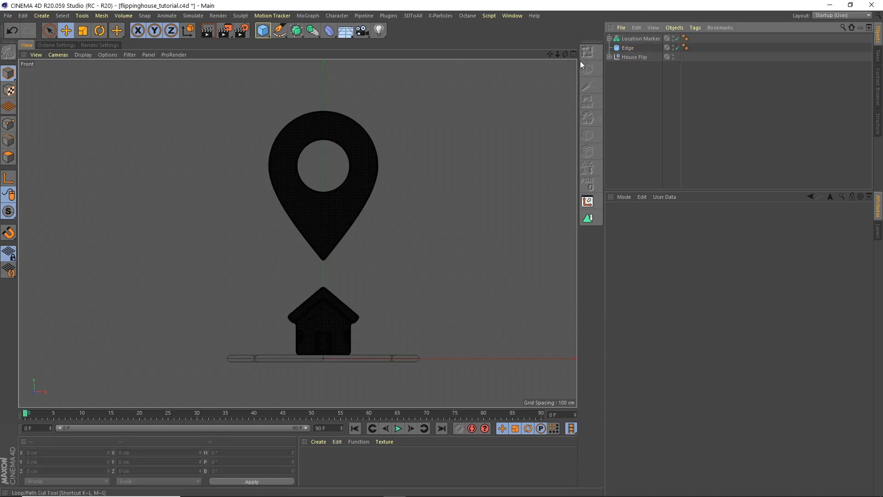
Step: Test the flip in the perspective view by pitching the House Flip null to about -71°, and undo the rotation
left_click(572, 54)
left_click(294, 53)
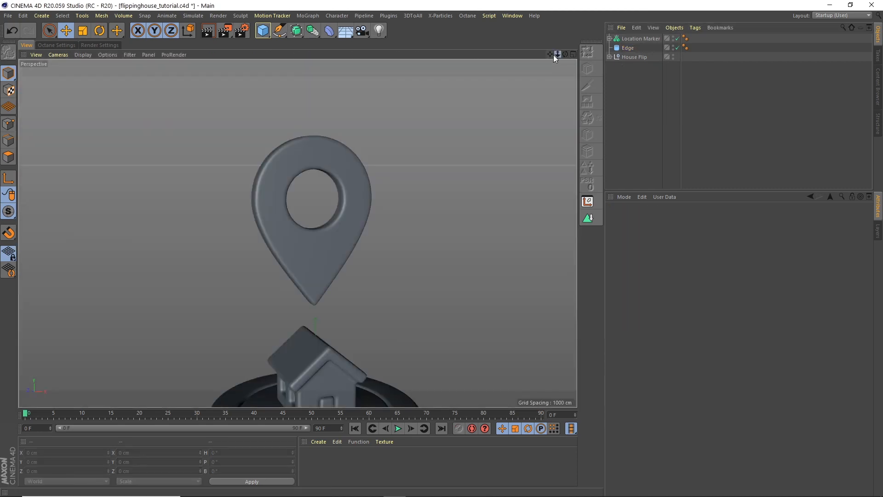
left_click_drag(554, 54, 405, 159)
scroll(356, 211, "up", 5)
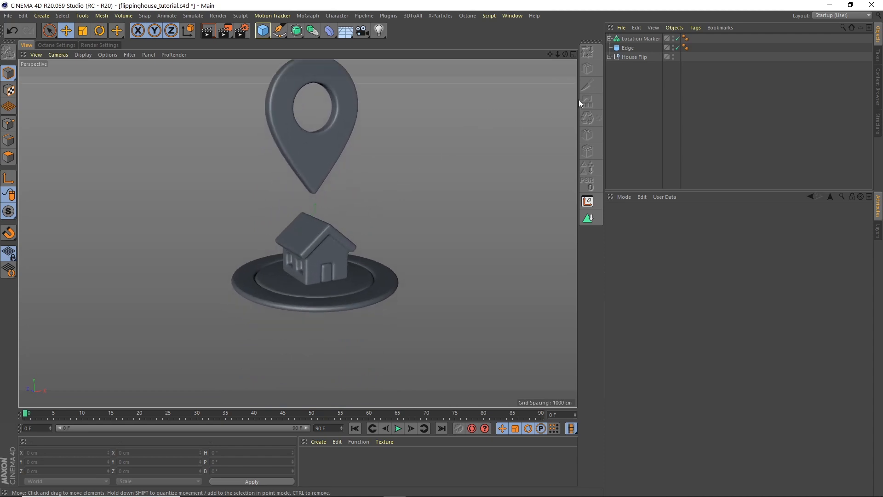
left_click(626, 57)
key("r")
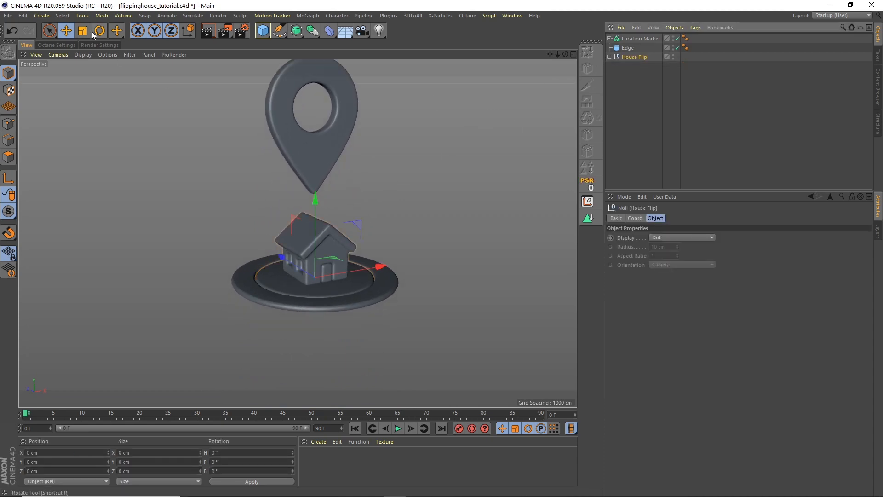
left_click_drag(333, 268, 296, 302)
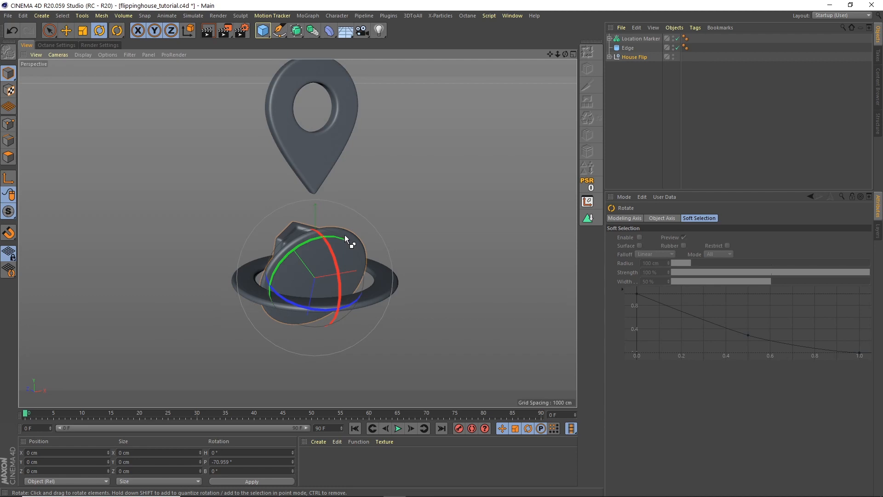
key("ctrl+z")
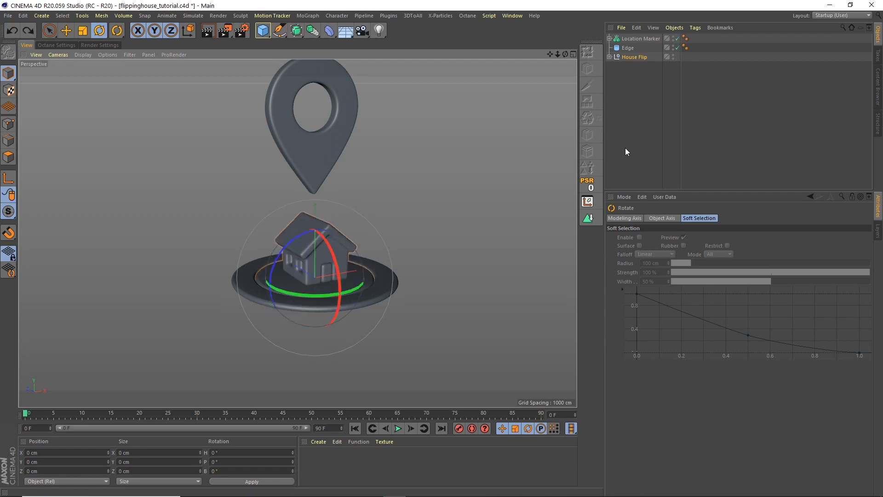
left_click(625, 150)
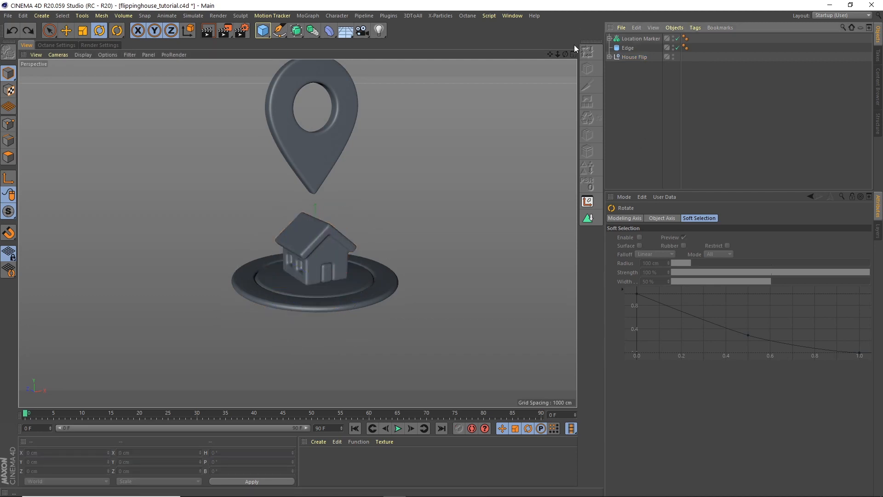
Step: Save the project with nothing selected
mouse_move(558, 53)
left_mouse_down()
mouse_move(496, 104)
mouse_move(553, 53)
mouse_move(553, 83)
left_mouse_up()
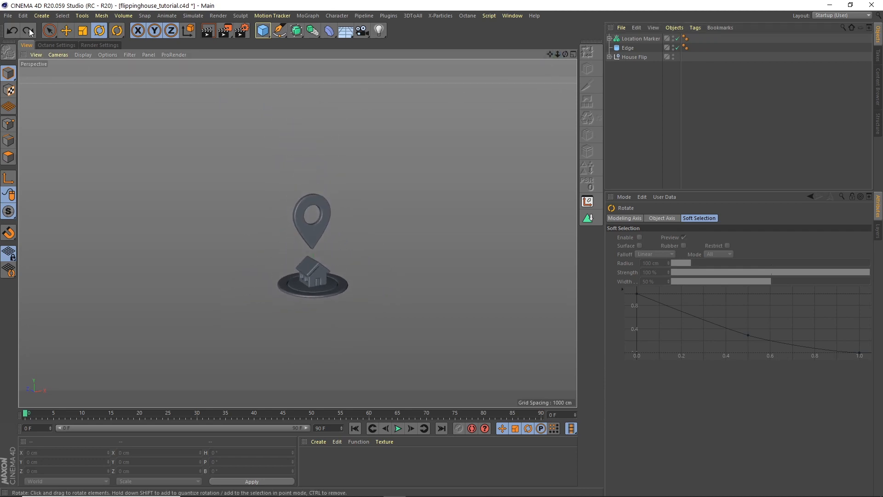
left_click(8, 15)
left_click(17, 92)
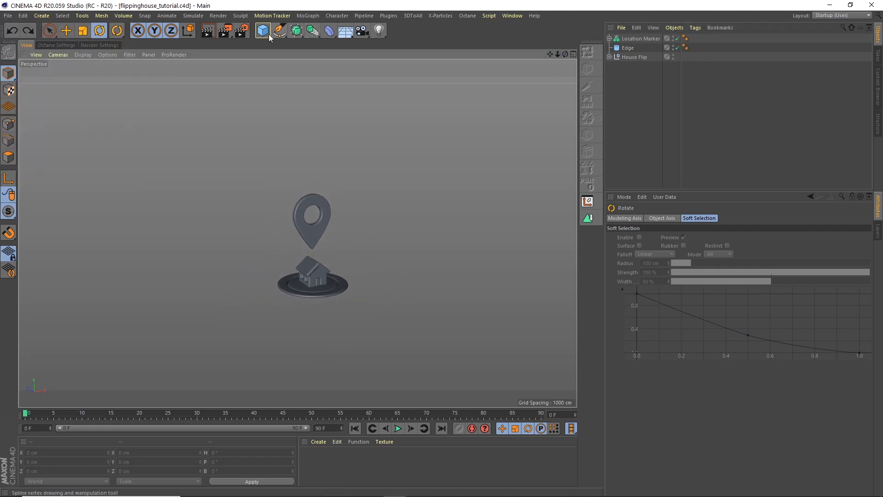
Step: Add a Plane beneath the house and scale it up uniformly to about 7138 cm in width and height
left_click_drag(263, 30, 357, 53)
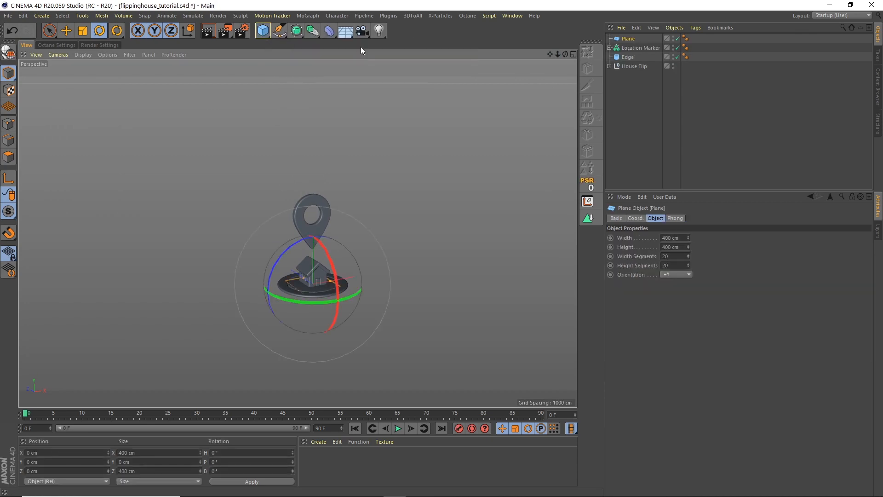
left_click(82, 31)
left_click_drag(139, 232, 510, 108)
left_click_drag(140, 311, 383, 189)
Step: Set the plane's width segments and height segments to 200 each
left_click(629, 38)
double_click(667, 256)
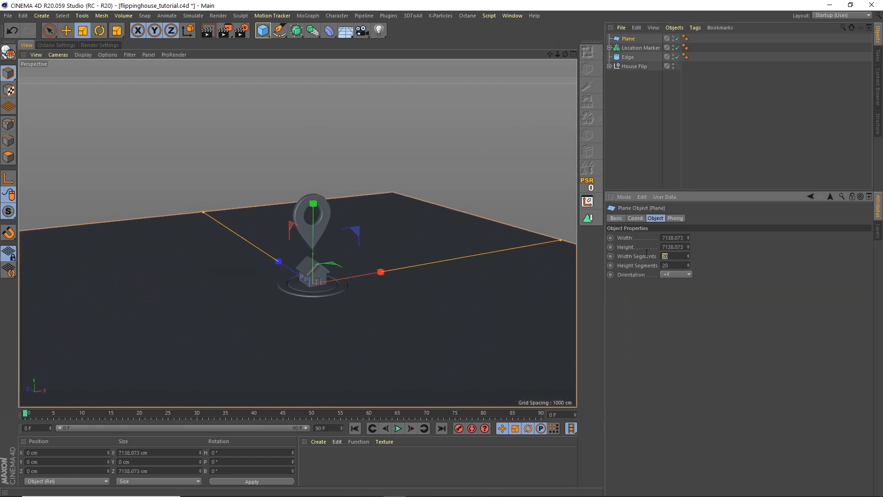
type("200")
key("Tab")
type("200")
key("Return")
Step: Add a Bend deformer as a child of the plane, fitted to its parent, with a strength of 30°
left_click_drag(557, 54, 509, 85)
left_click(329, 30)
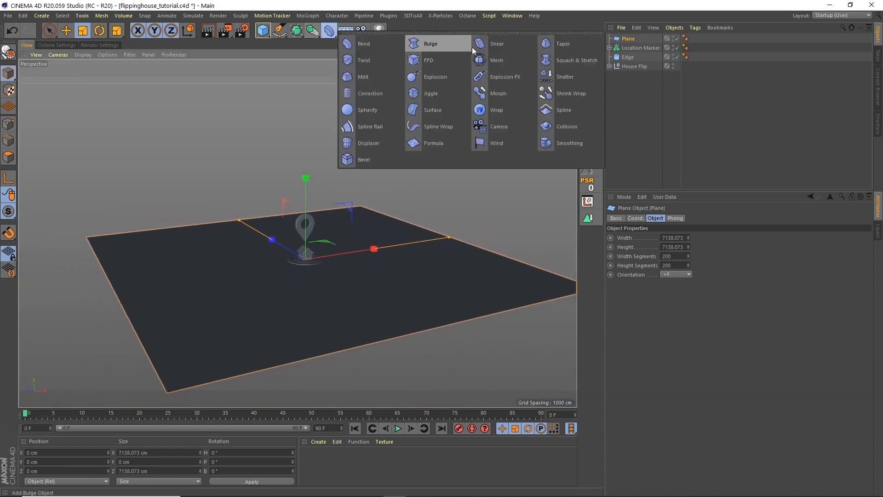
left_click(371, 48)
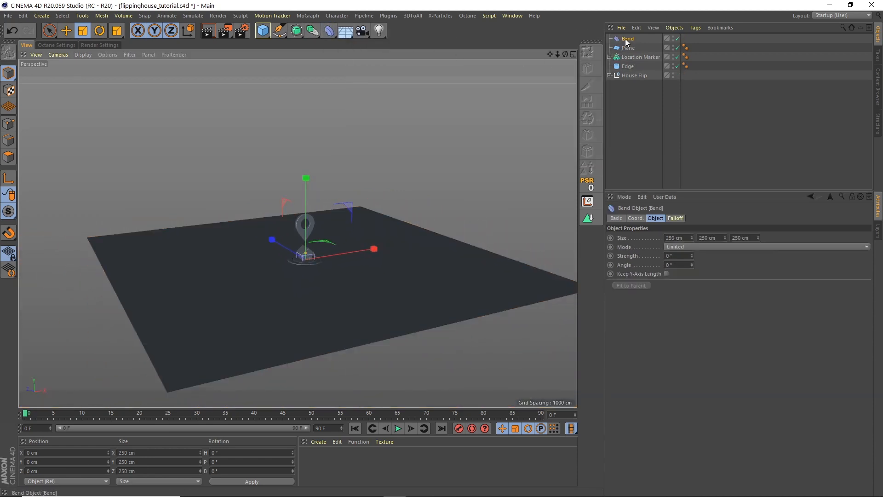
left_click_drag(629, 48, 629, 48)
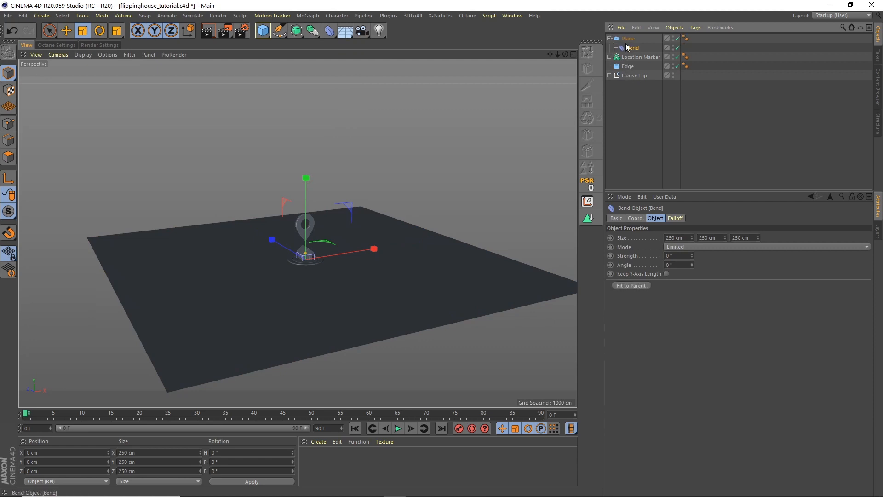
left_click(630, 286)
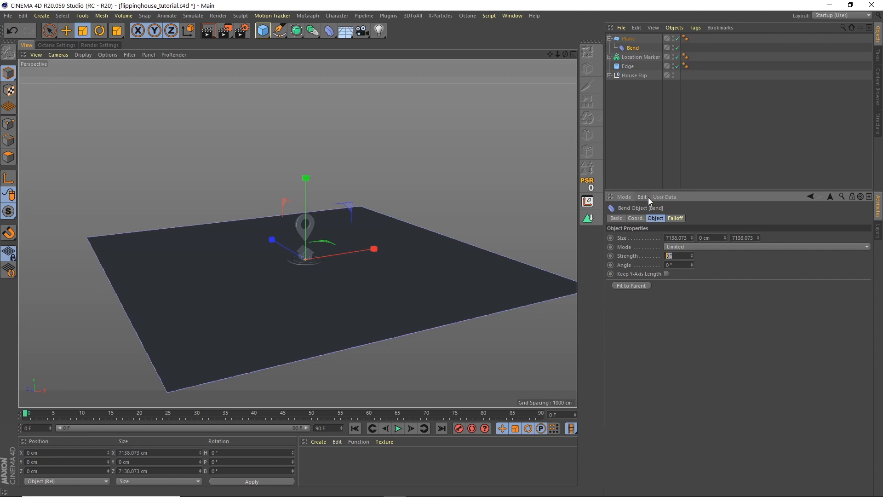
type("30")
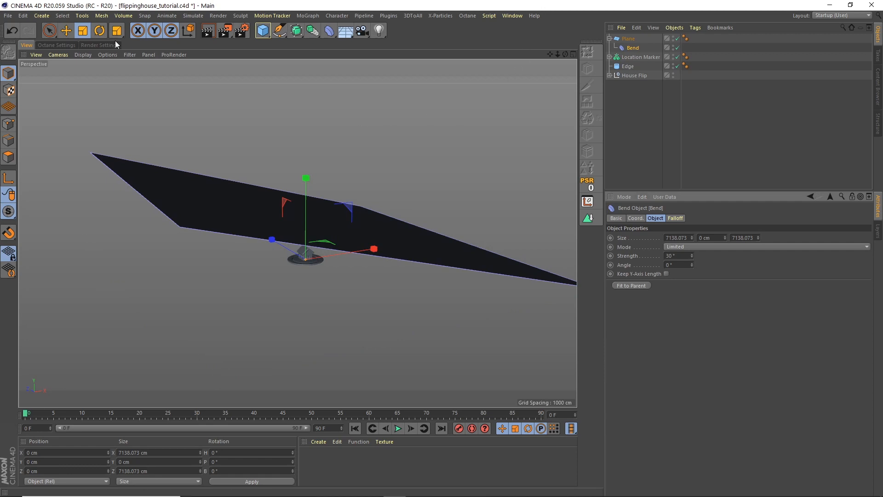
Step: Set the Bend deformer's Y size to 200 cm
left_click(100, 31)
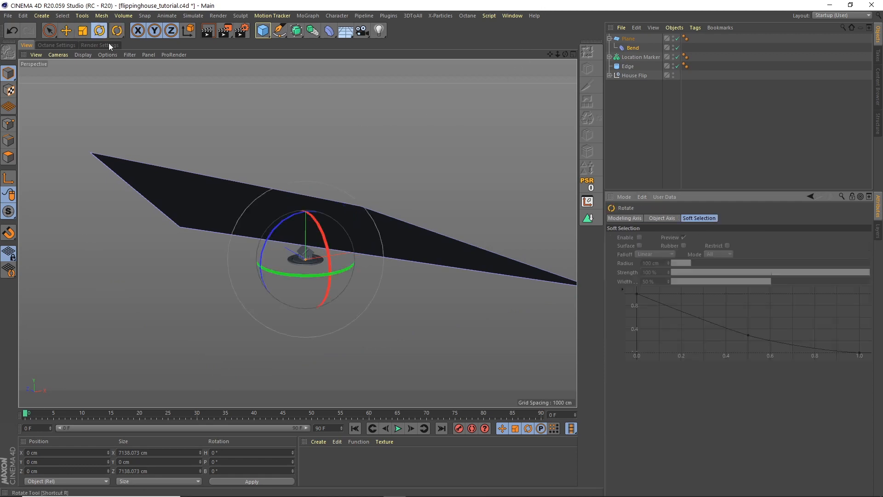
left_click(633, 48)
left_click_drag(714, 237, 652, 177)
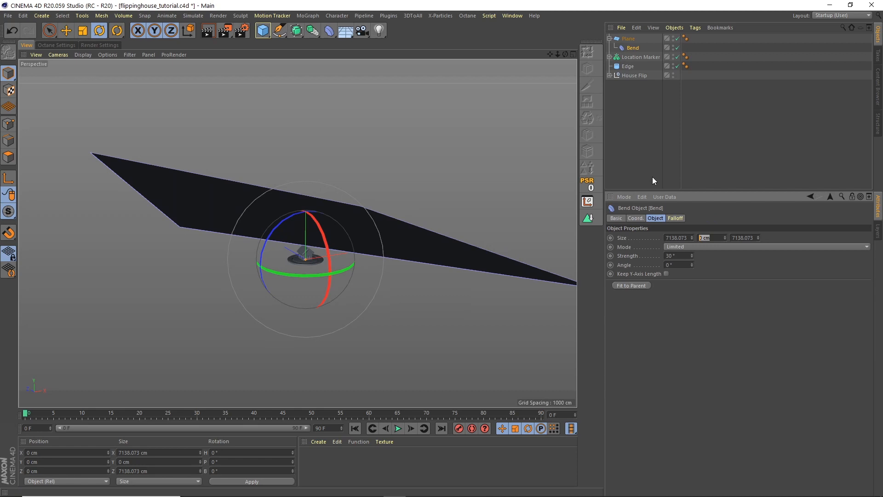
type("200")
key("Return")
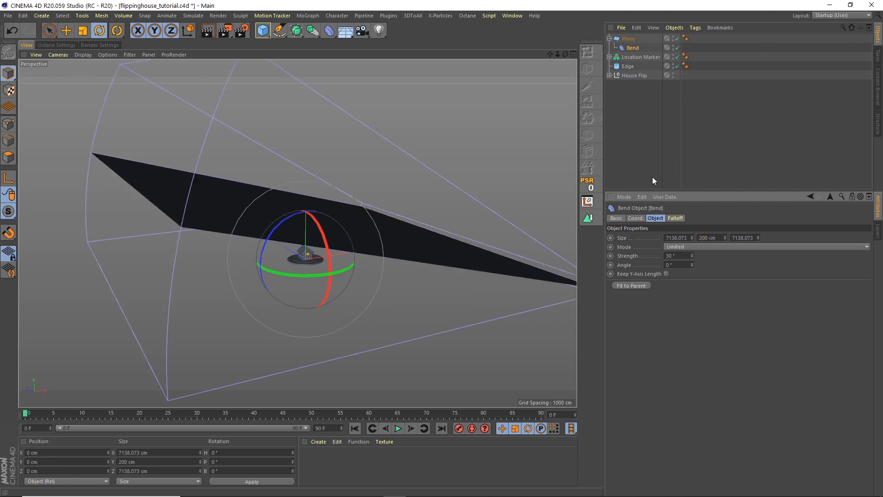
Step: Rotate the Bend deformer to a heading of -90° and a bank of -90°
left_click(99, 31)
left_click_drag(317, 274, 130, 274)
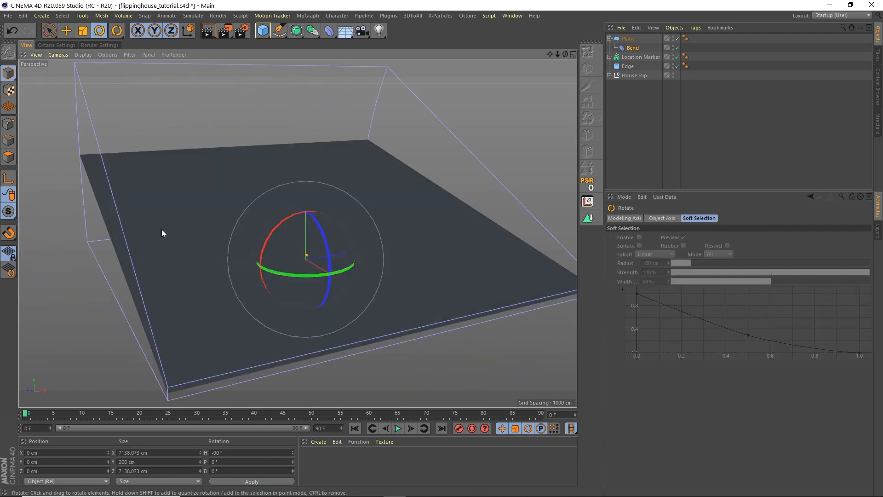
left_click(633, 48)
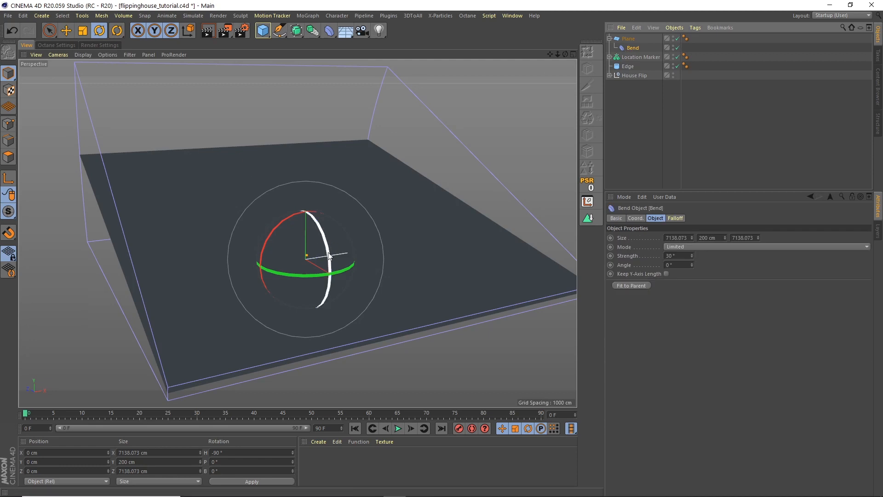
left_click_drag(329, 257, 295, 189)
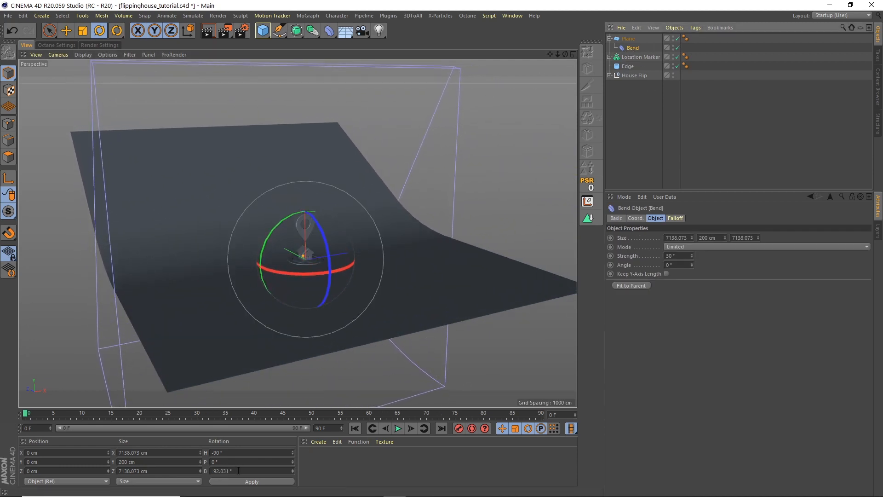
left_click(220, 470)
type("-90")
key("Return")
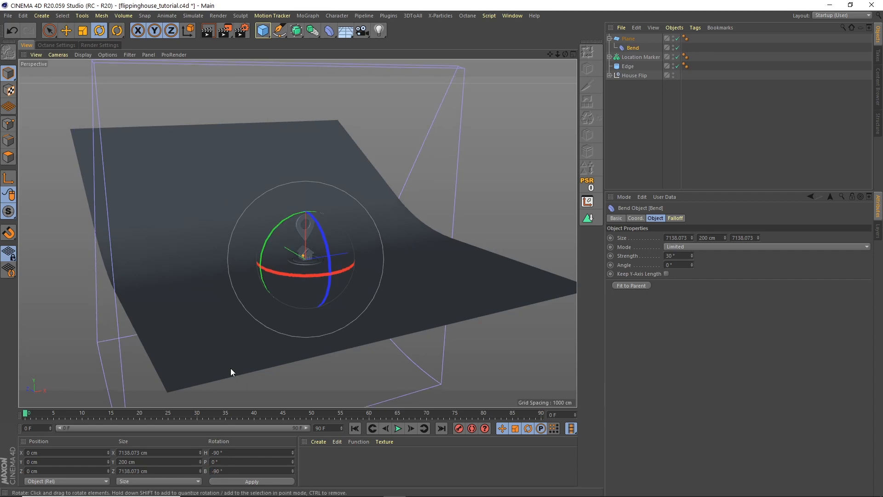
Step: Set the Bend deformer's X size to 200 cm and its Y size to 1000 cm
left_click(678, 238)
type("200")
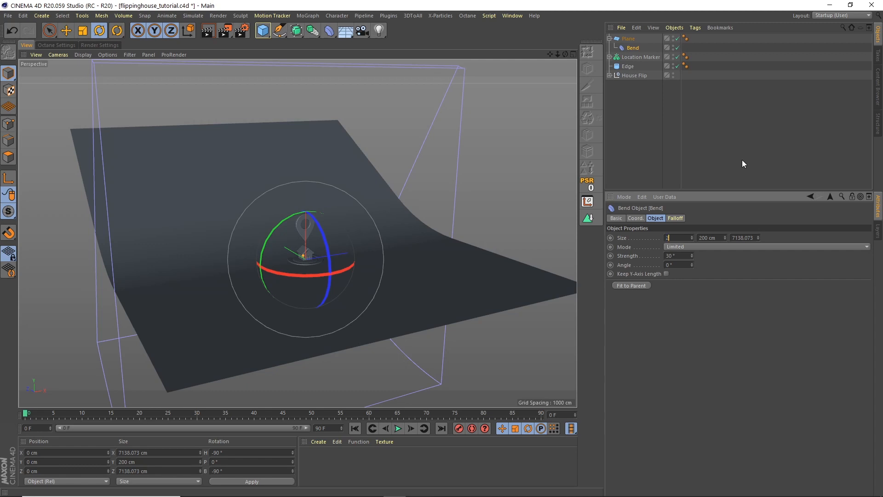
key("Return")
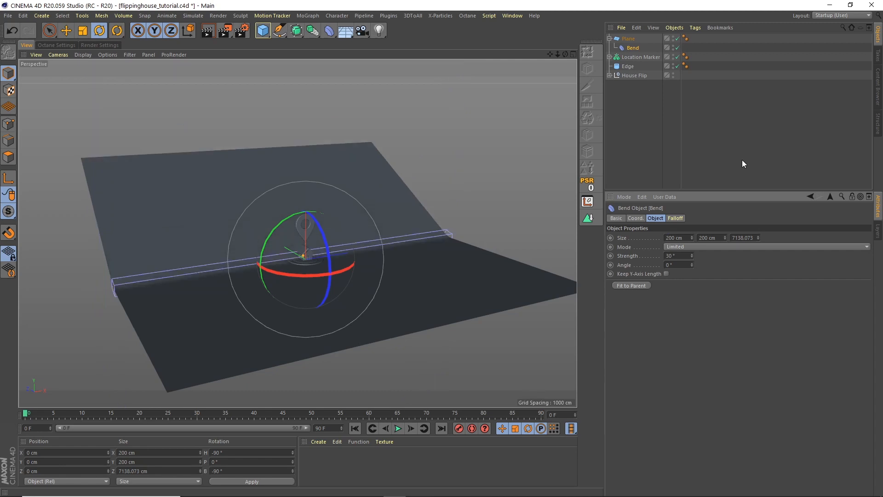
left_click(702, 238)
type("100")
key("Return")
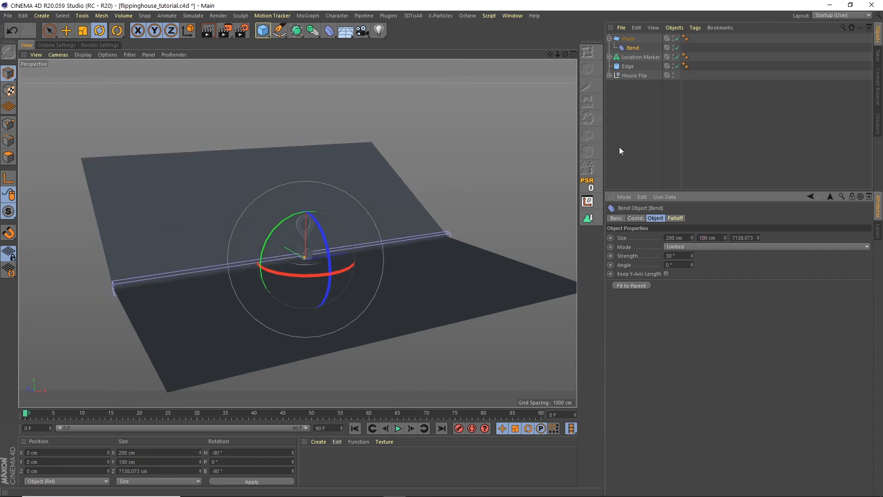
left_click(711, 238)
type("1000")
key("Return")
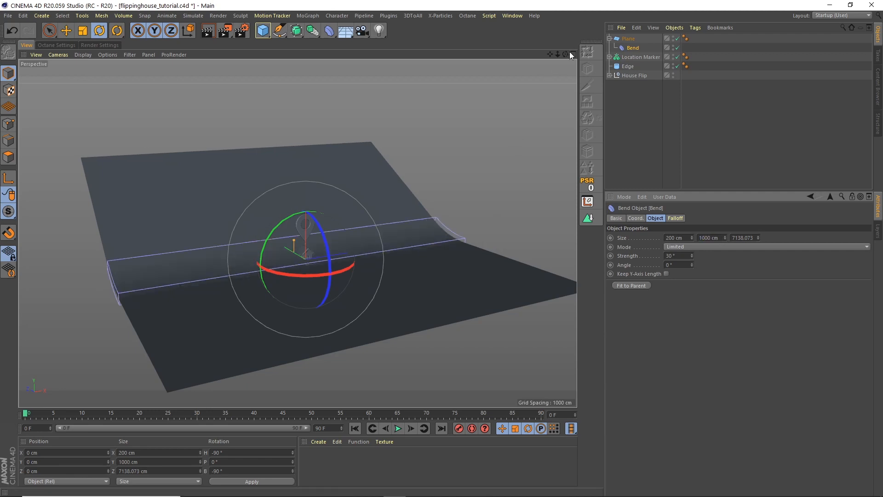
Step: Set the Bend deformer's strength to 90° so the plane curves up into a vertical backdrop
left_click_drag(566, 53, 628, 57)
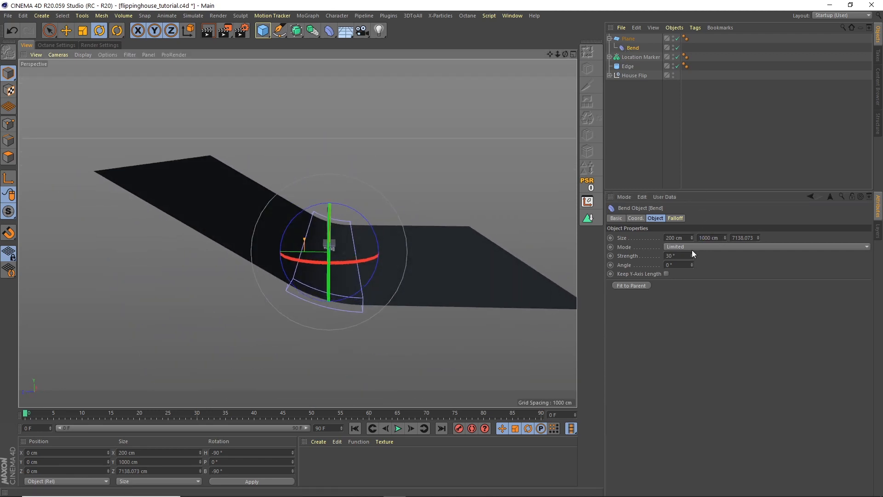
left_click(676, 256)
type("90")
key("Return")
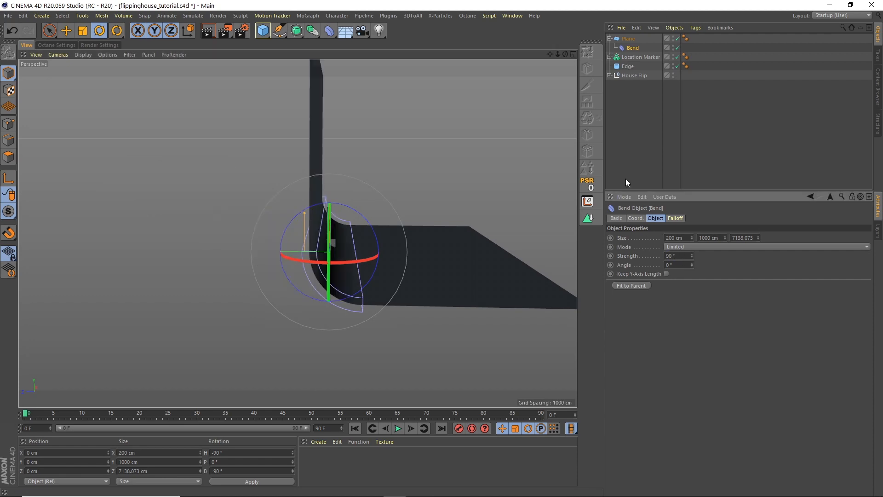
Step: Move the Bend deformer back behind the house to a Z position of about 879 cm
left_click(71, 35)
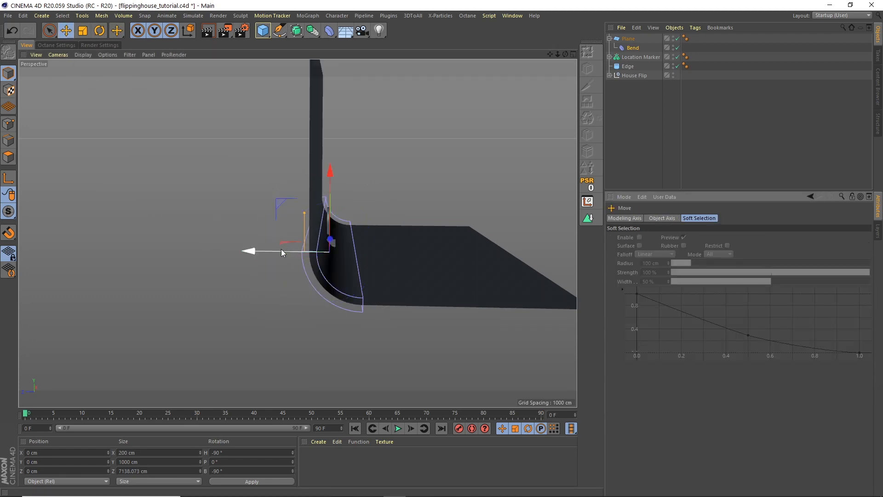
left_click_drag(280, 249, 237, 257)
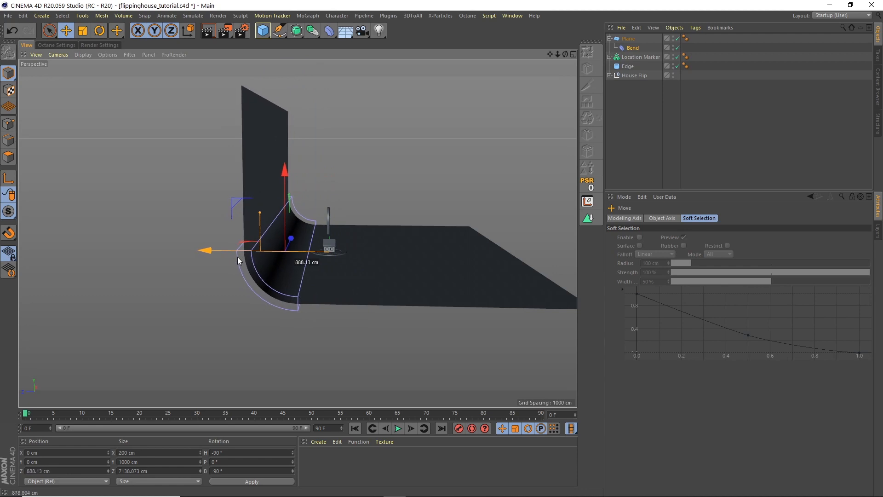
left_click_drag(566, 53, 508, 47)
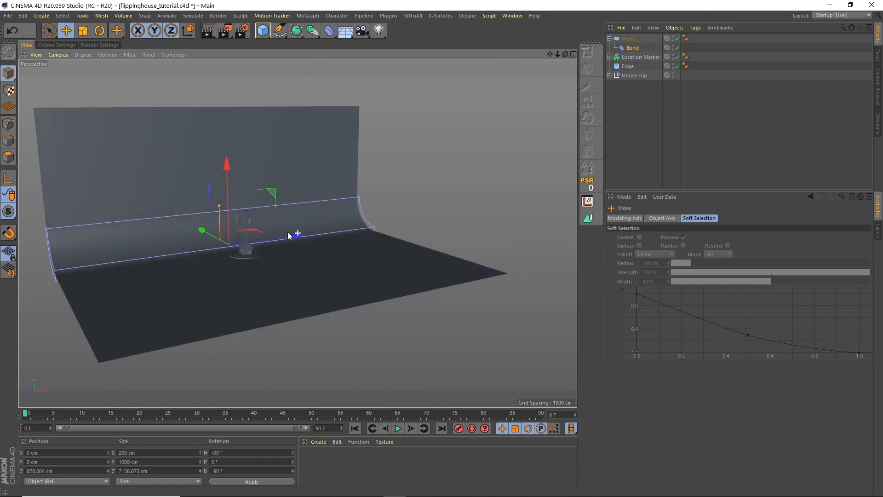
scroll(291, 206, "up", 5)
mouse_move(301, 205)
left_mouse_down("alt")
mouse_move(269, 220)
mouse_move(239, 208)
mouse_move(294, 220)
left_mouse_up("alt")
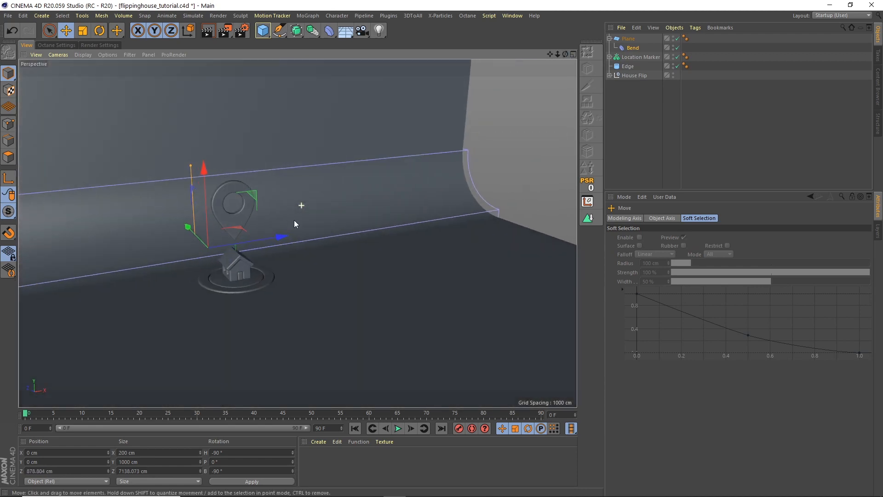
Step: Frame the house and location pin against the backdrop, add a camera from this view and look through it
right_click_drag(270, 220, 317, 200, "alt")
middle_click_drag(269, 237, 346, 205, "alt")
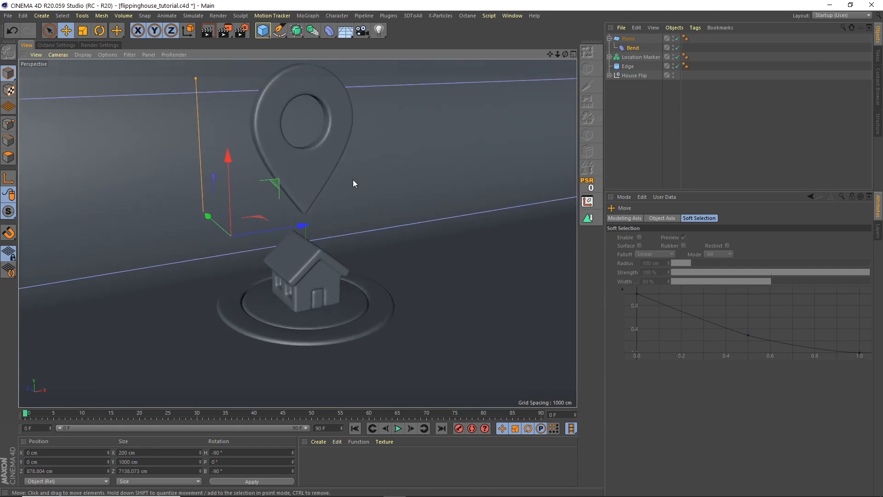
mouse_move(353, 180)
right_mouse_down("alt")
mouse_move(358, 161)
mouse_move(354, 176)
right_mouse_up("alt")
left_click_drag(354, 177, 360, 176, "alt")
left_click_drag(346, 145, 347, 157, "alt")
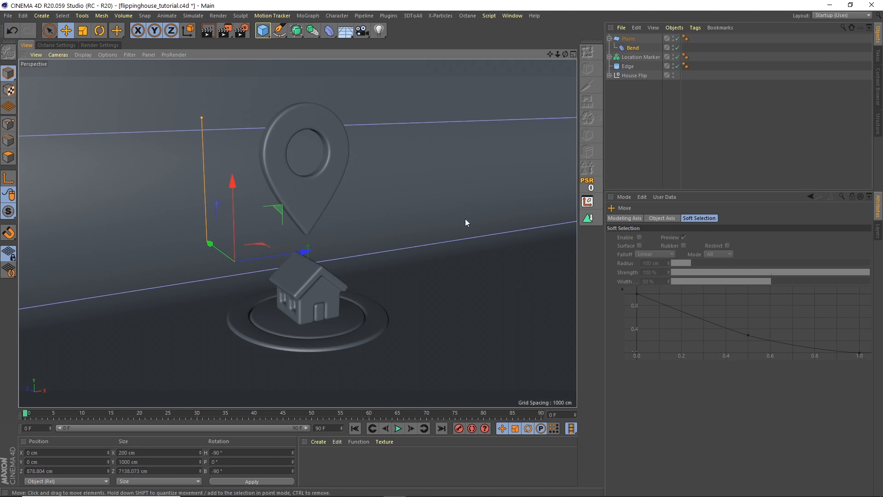
left_click(362, 31)
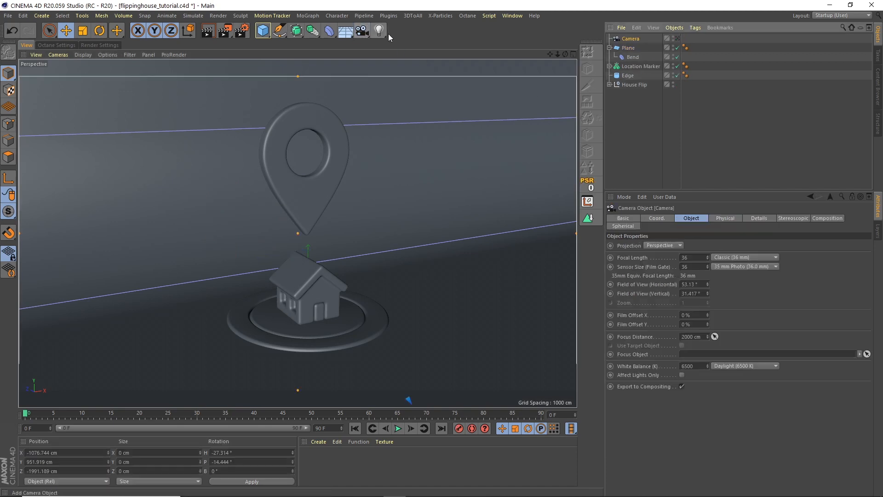
left_click(677, 38)
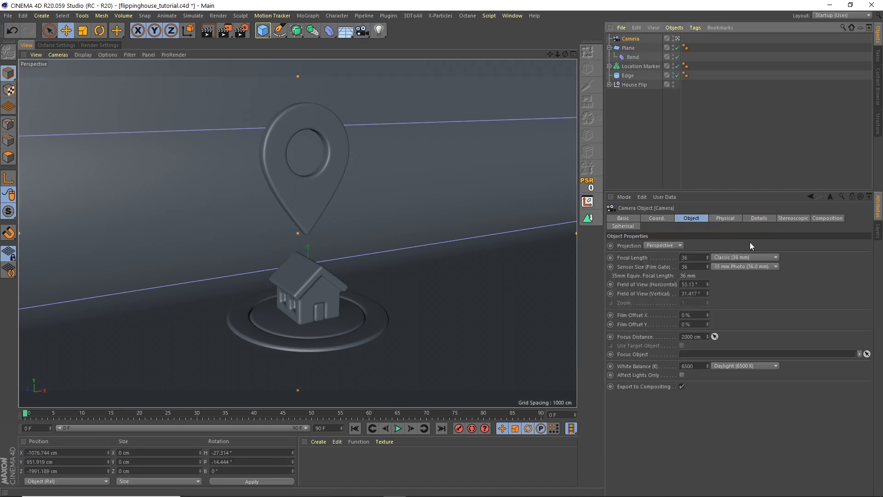
Step: Set the camera's focal length to Tele (135 mm) and pull it back until the whole house, ring and pin are in frame
left_click(741, 257)
left_click(736, 322)
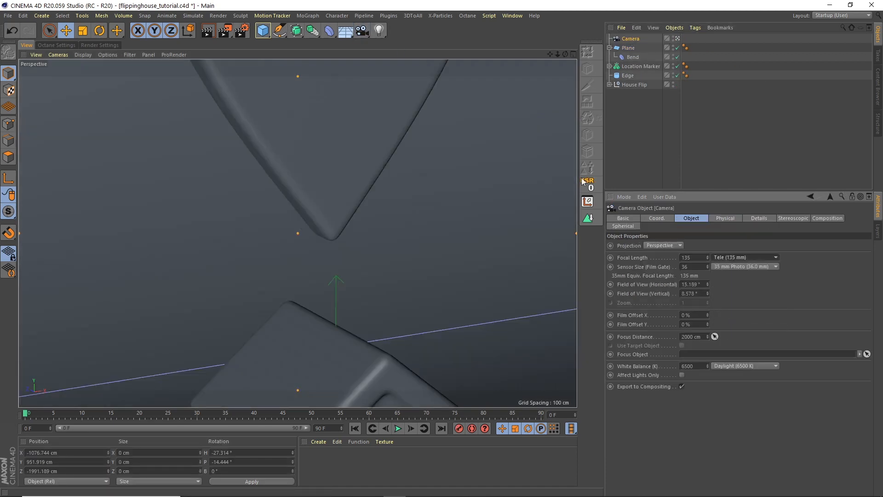
left_click_drag(559, 54, 256, 308)
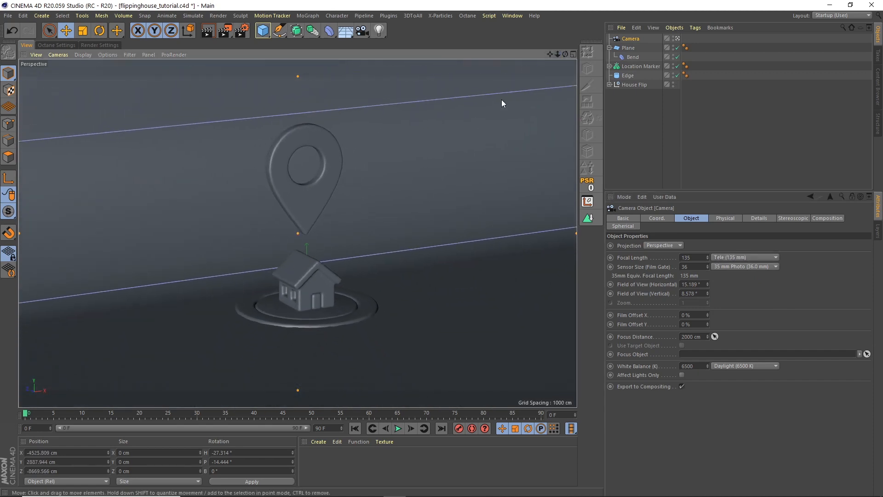
Step: Hide the Bend deformer's cage in the viewport and collapse the Plane's hierarchy
left_click(635, 96)
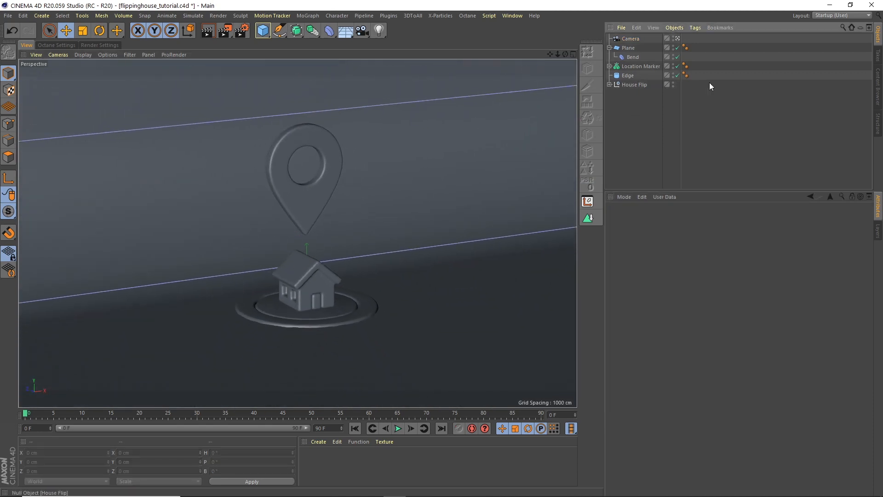
left_click(673, 57)
left_click(610, 48)
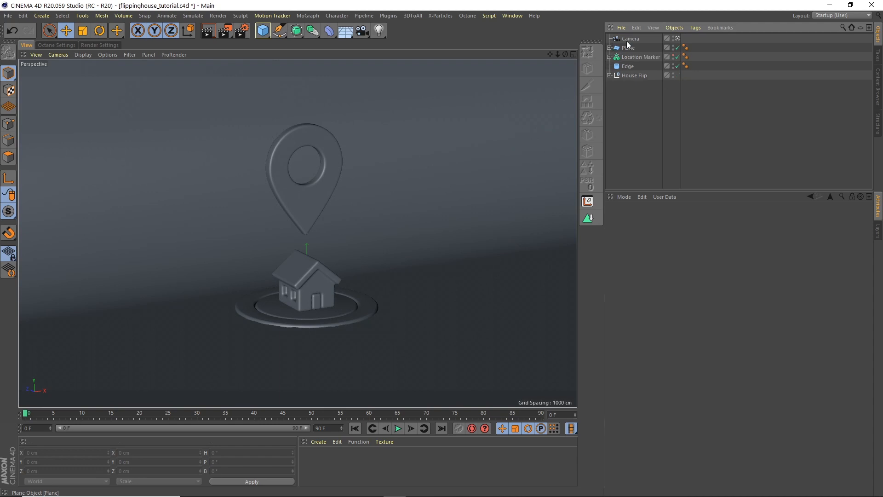
Step: Reframe the camera closer on the house and pin, at a heading of about -30° and a pitch of about -20°
left_click(630, 39)
left_click_drag(565, 54, 566, 57)
scroll(447, 188, "up", 8)
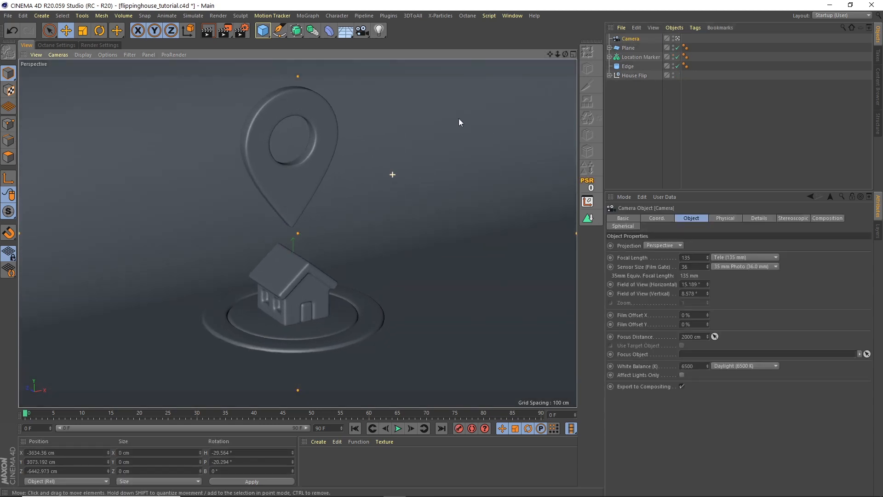
scroll(394, 173, "up", 5)
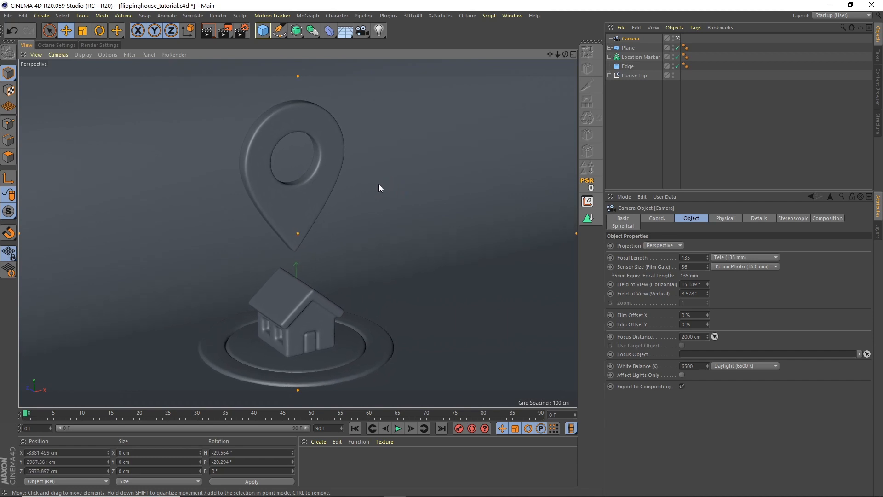
scroll(364, 184, "down", 1)
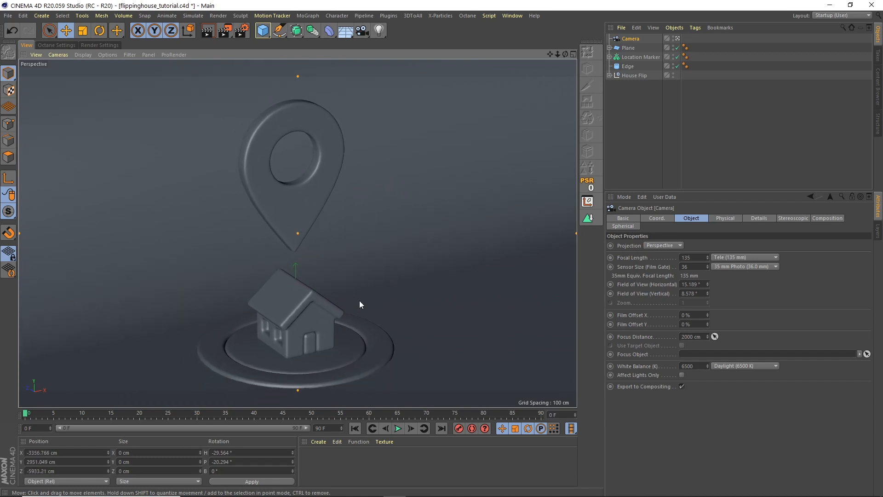
scroll(374, 192, "down", 3)
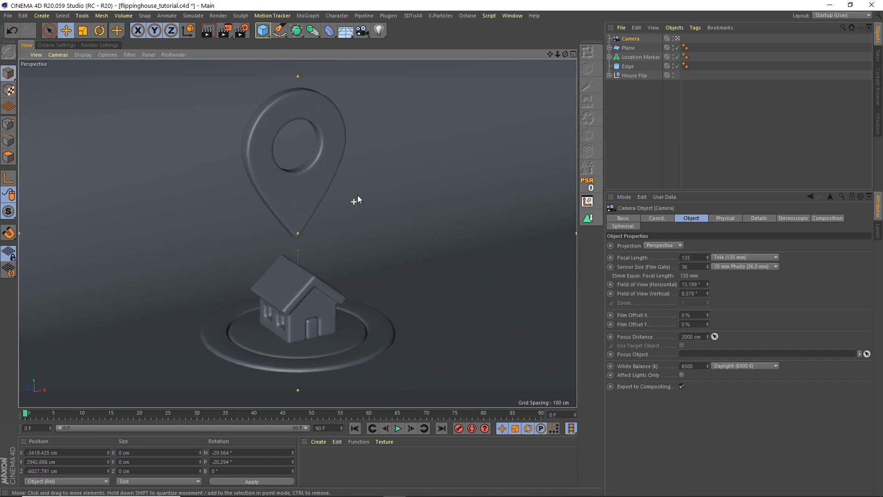
scroll(367, 191, "up", 1)
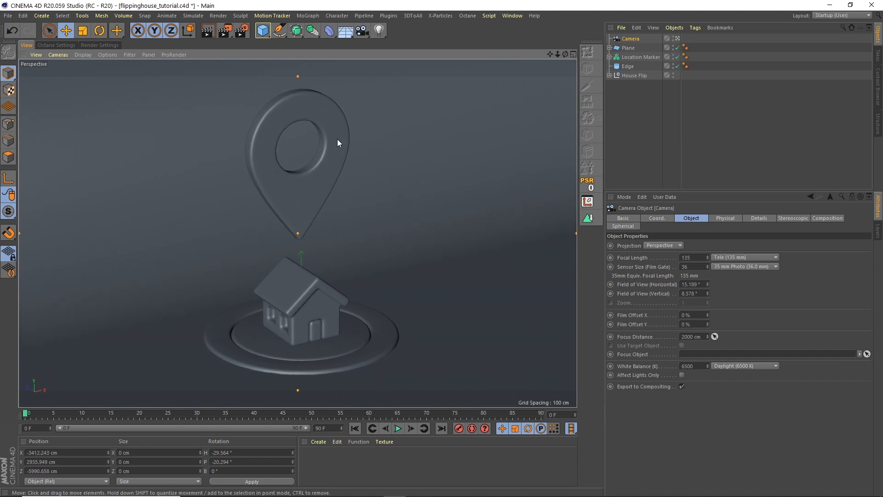
Step: Set the render output size to 1920 x 1080 pixels
left_click(243, 37)
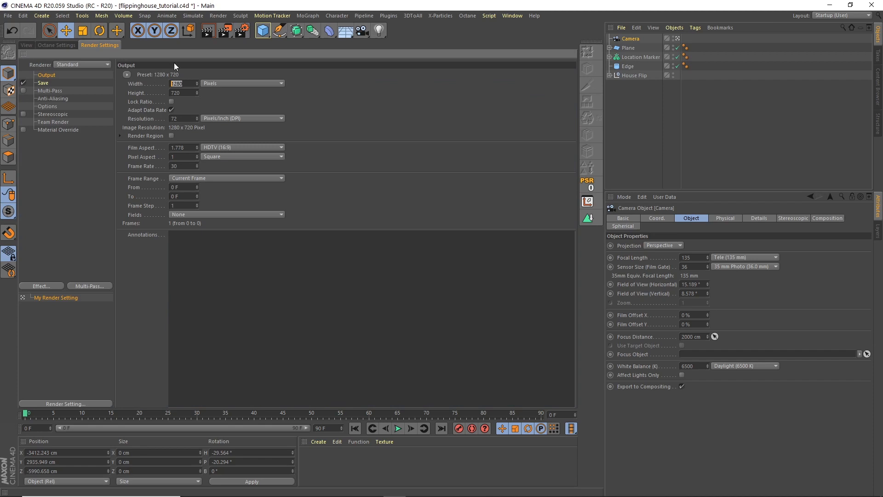
type("1920")
key("Tab")
key("Tab")
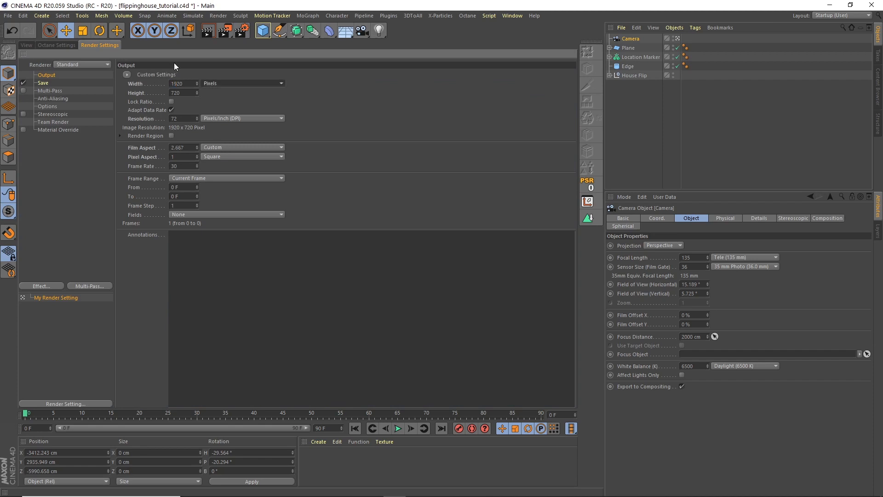
type("1080")
key("Return")
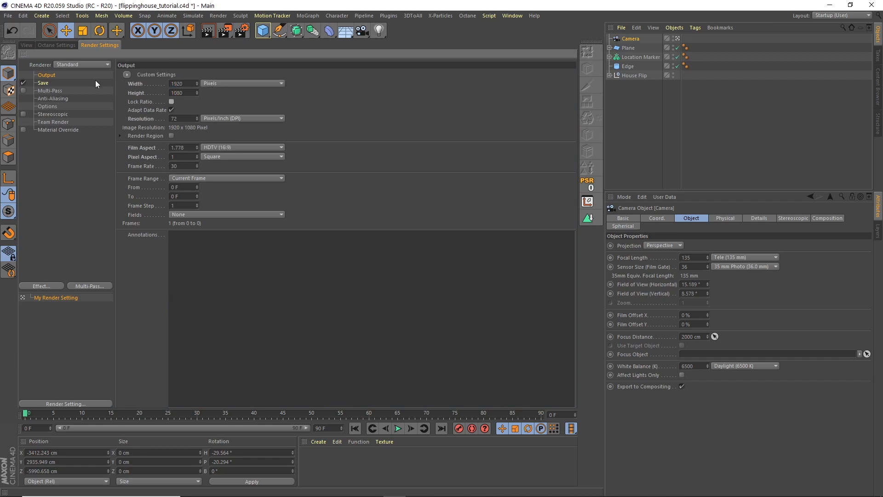
Step: Set the render frame rate to 25 and return to the 3D view
left_click_drag(179, 166, 164, 79)
type("25")
key("Return")
left_click(30, 45)
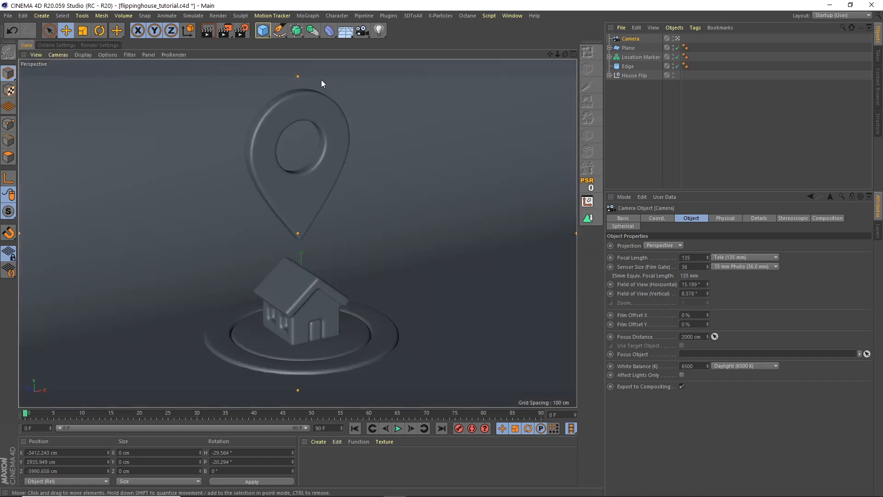
Step: Set the opacity of the viewport's tinted border to 100% so everything outside the render frame is masked black
left_click(108, 55)
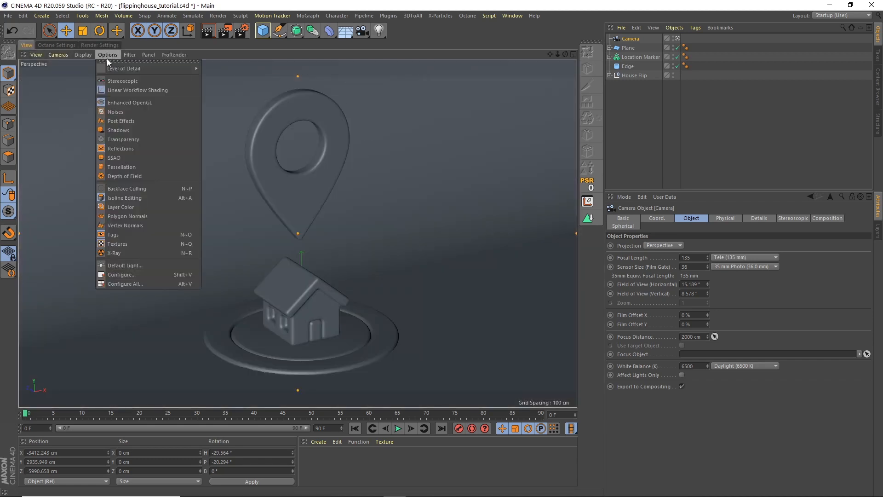
left_click(133, 274)
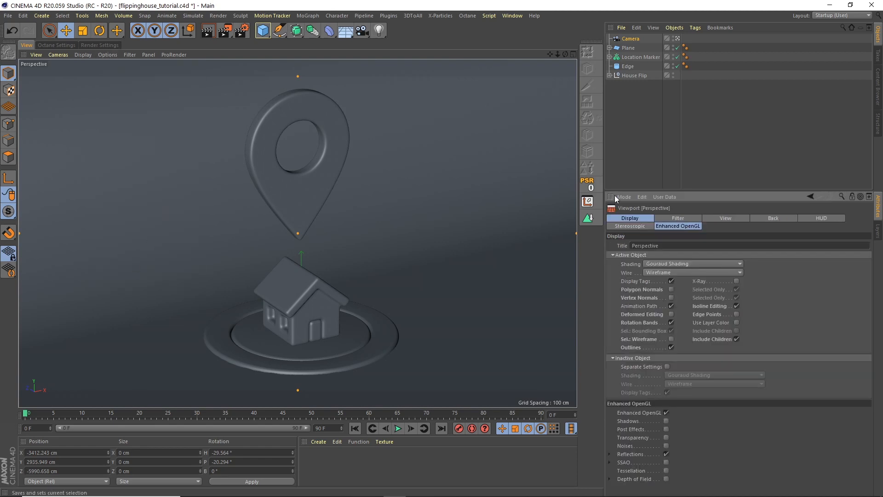
left_click(720, 220)
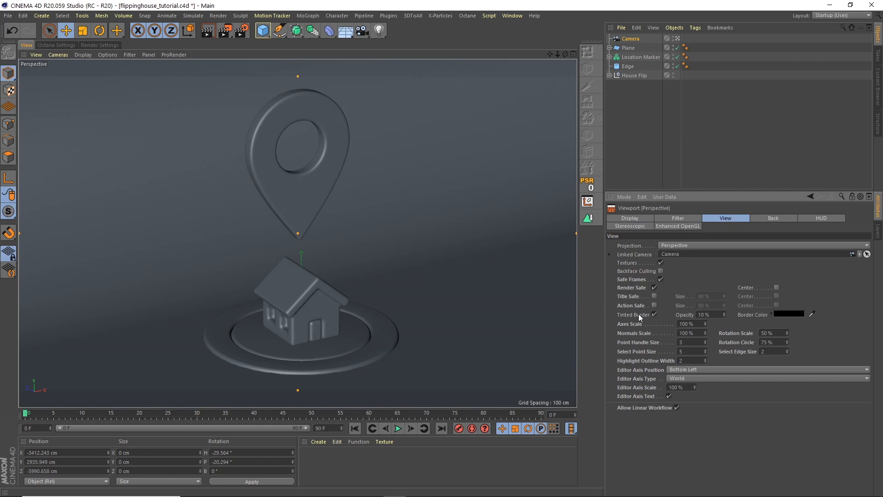
left_click(653, 315)
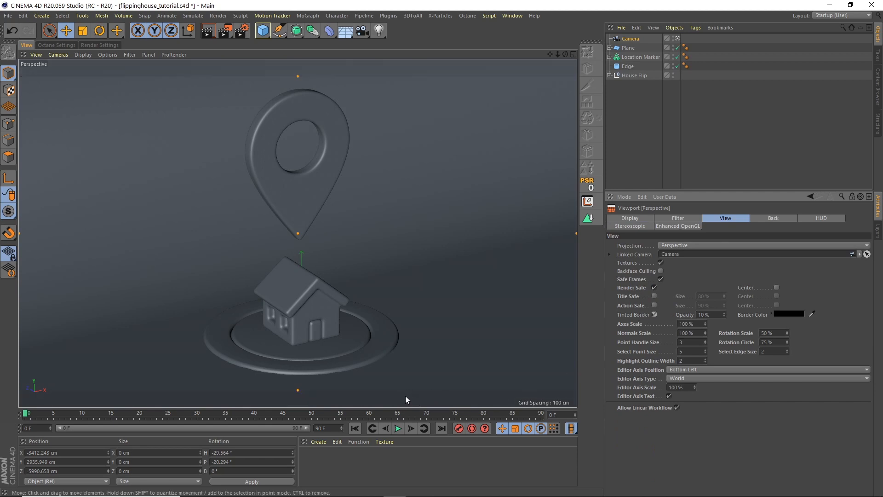
left_click_drag(711, 315, 678, 301)
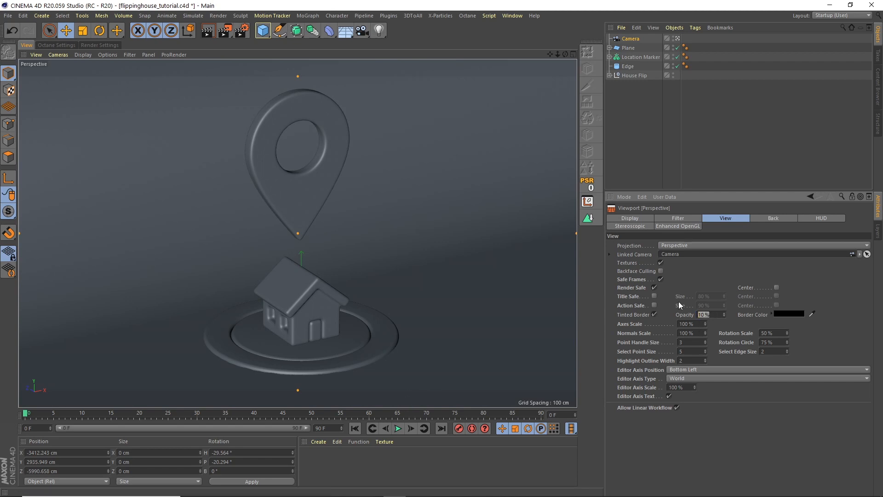
type("100")
key("Return")
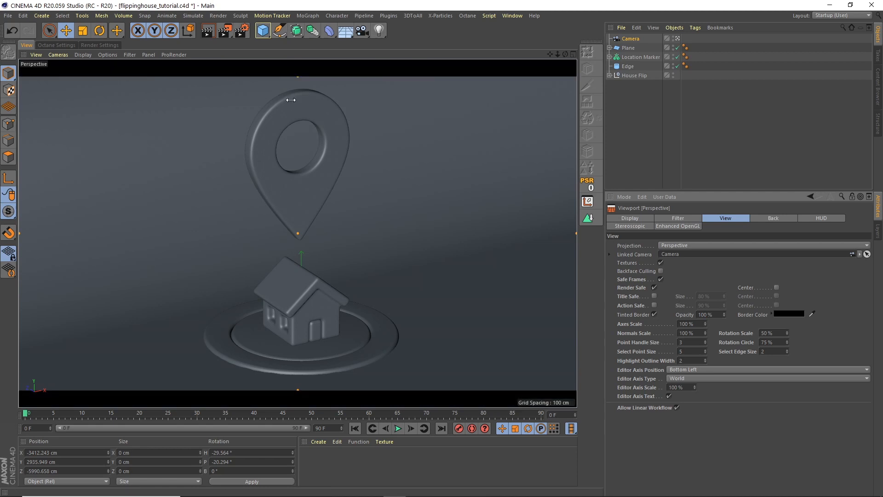
Step: Orbit the camera slightly to a heading of about -31° and save the project
left_click(630, 120)
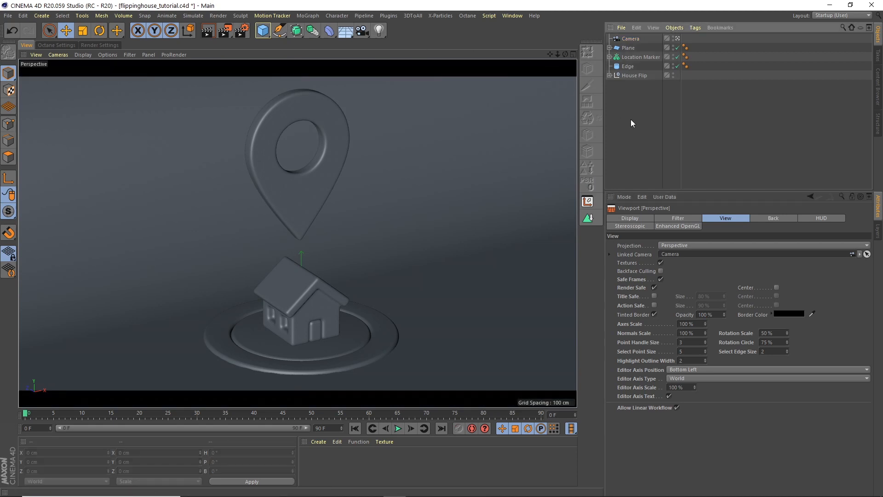
mouse_move(566, 54)
left_mouse_down()
mouse_move(556, 54)
mouse_move(560, 46)
mouse_move(552, 62)
left_mouse_up()
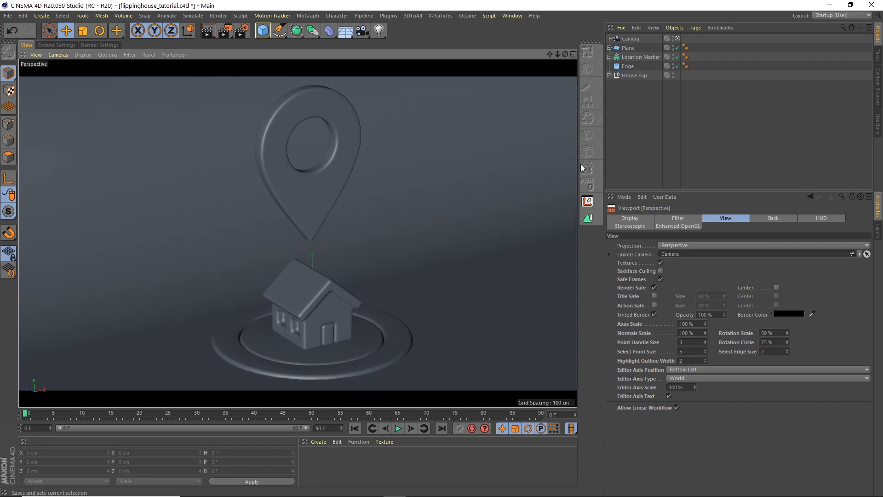
left_click(8, 16)
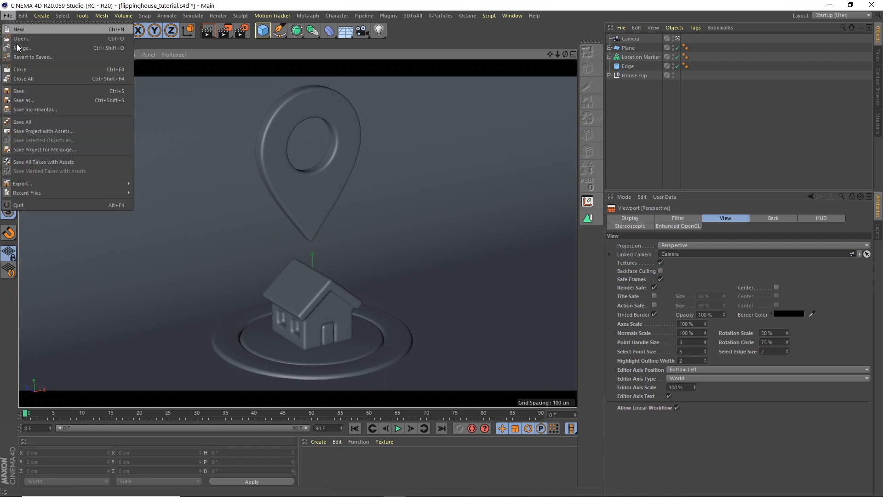
left_click(28, 92)
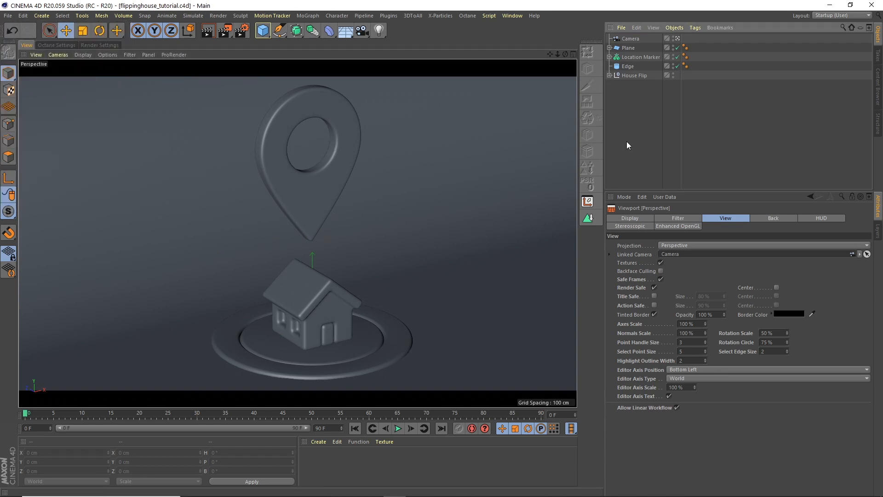
Step: Add a Protection tag to the camera to lock its position, scale and rotation
left_click(630, 38)
left_click(695, 27)
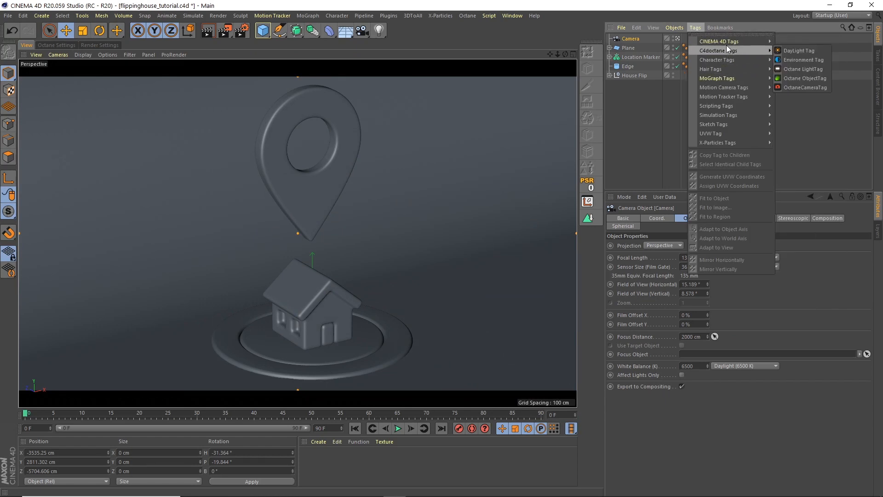
mouse_move(766, 41)
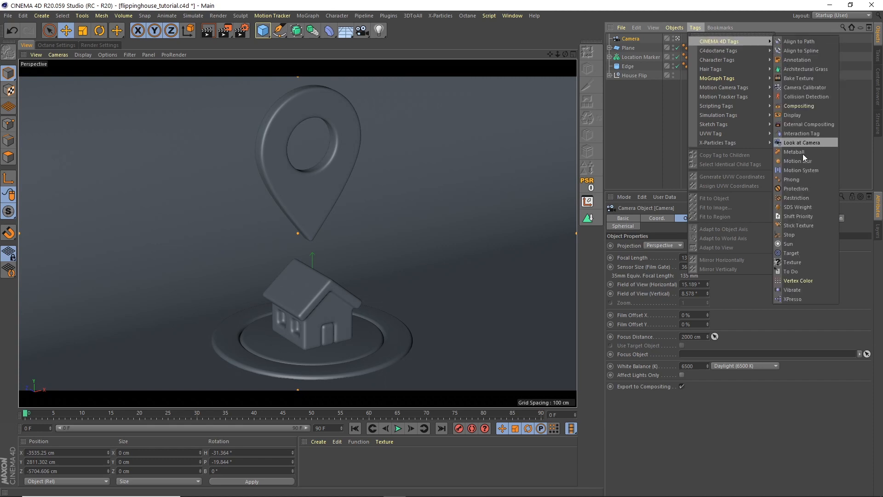
left_click(794, 189)
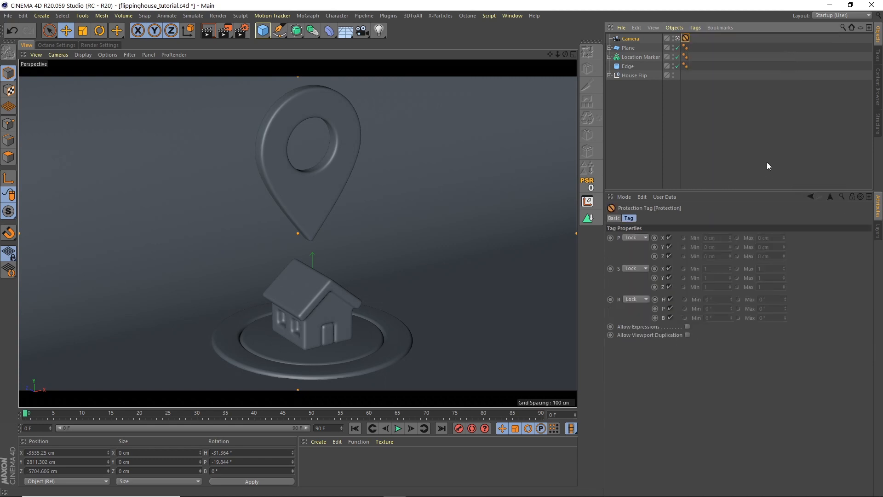
left_click(633, 39)
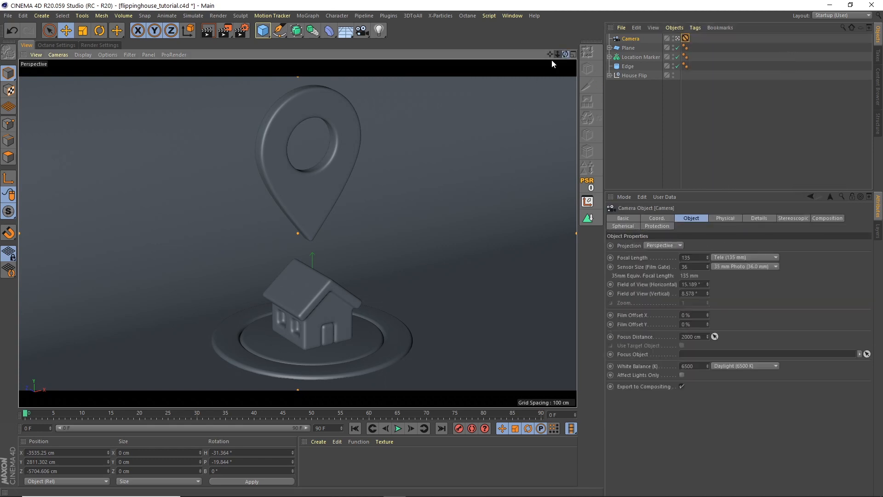
left_click(630, 136)
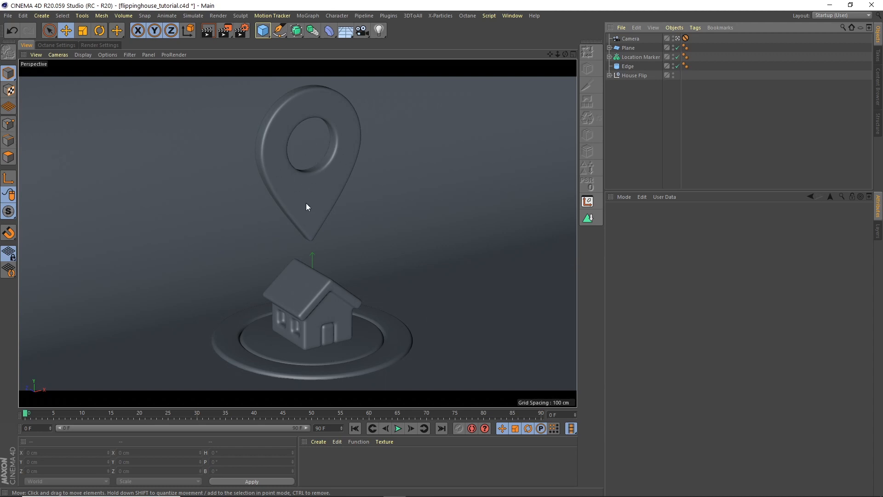
left_click(610, 76)
left_click(634, 103)
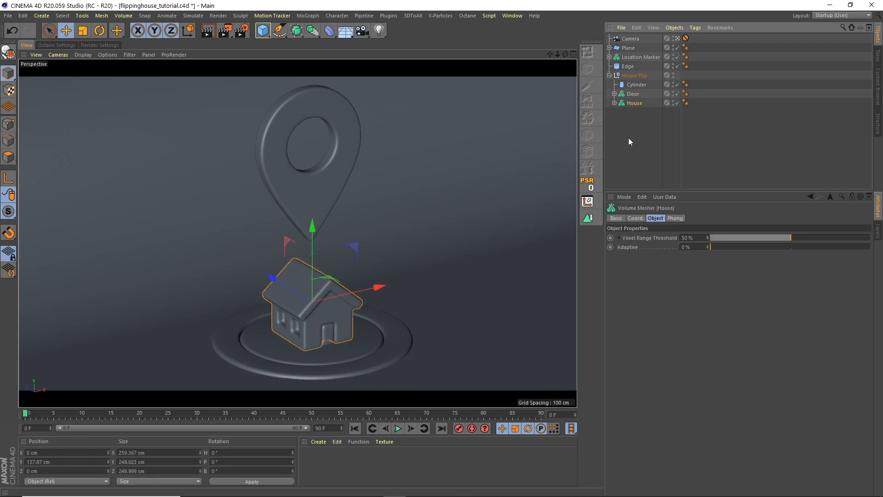
left_click(633, 93)
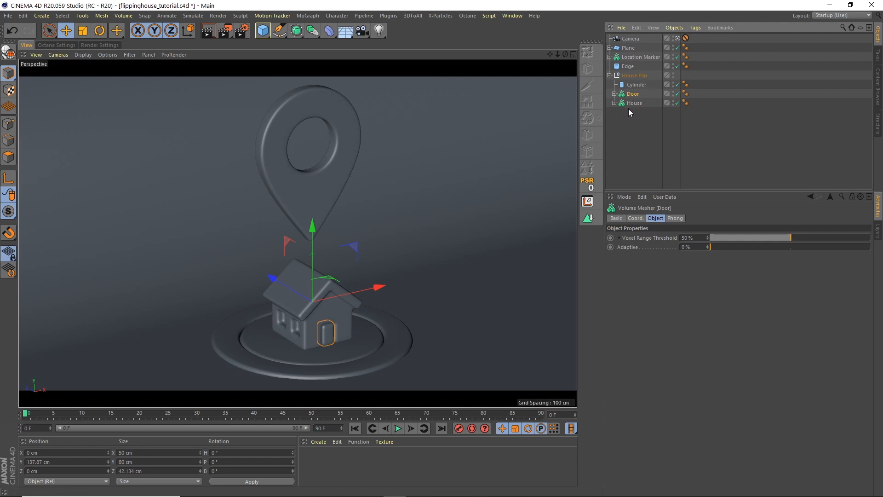
left_click(633, 104)
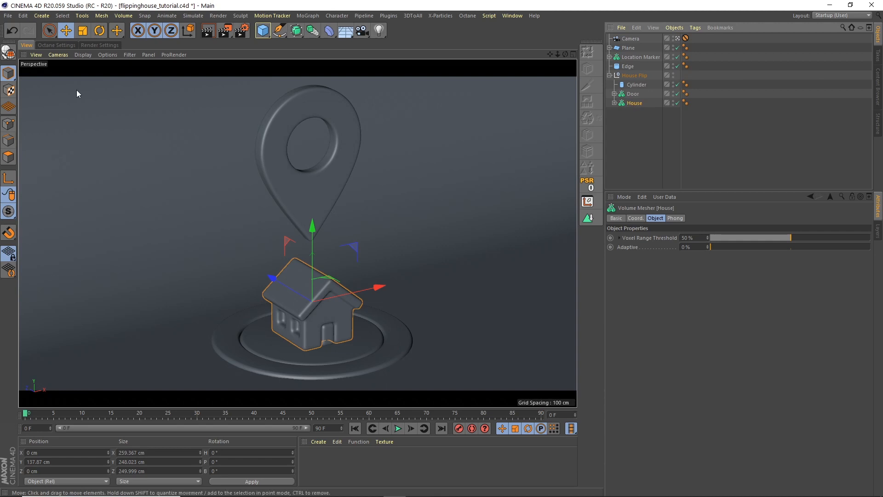
Step: Save a copy of the project under the name flippinghouse_tutorial_unbroken
left_click(8, 16)
left_click(63, 96)
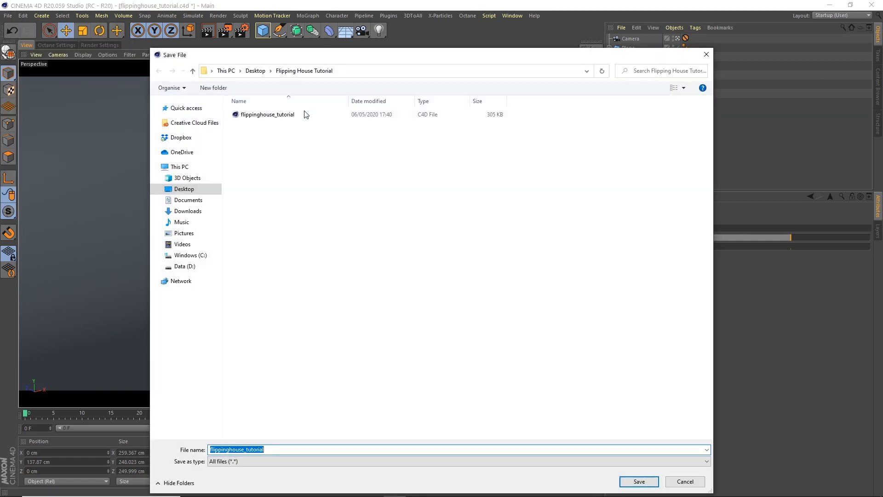
left_click(274, 449)
left_click_drag(274, 450, 247, 450)
left_click(272, 449)
type("_unbroken")
key("Return")
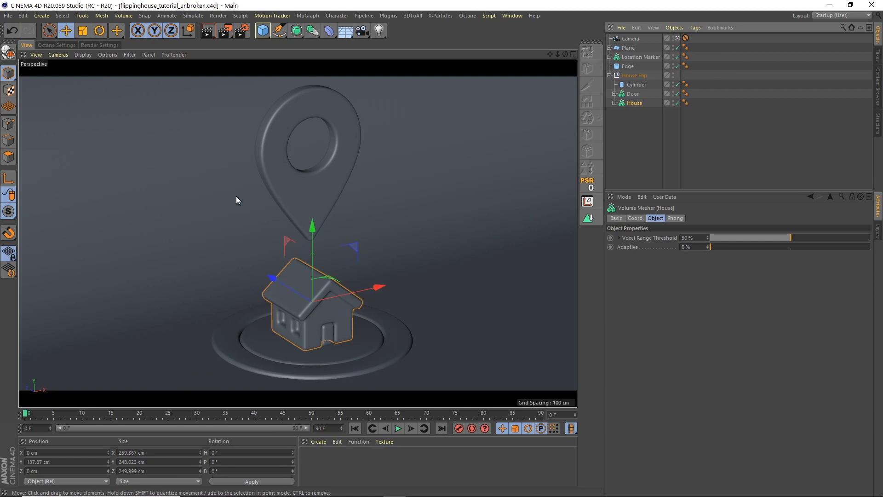
Step: Reopen the original flippinghouse_tutorial project file from the Flipping House Tutorial folder
left_click(8, 16)
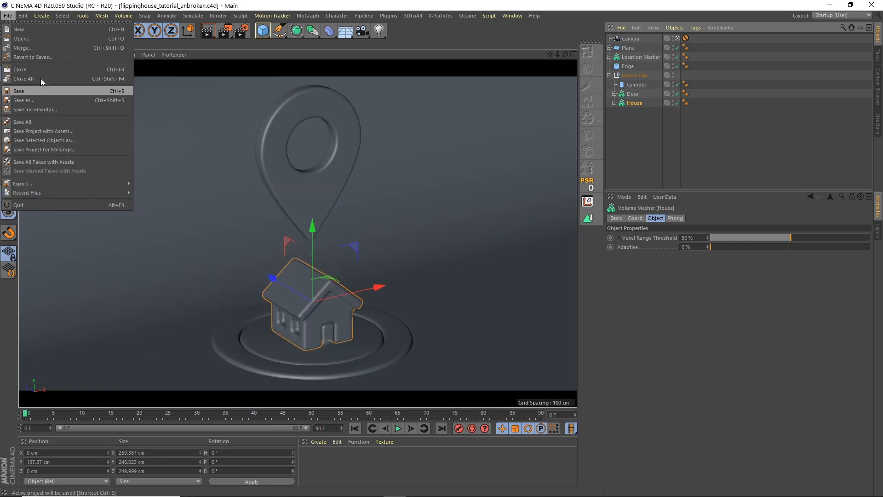
left_click(27, 39)
left_click(283, 114)
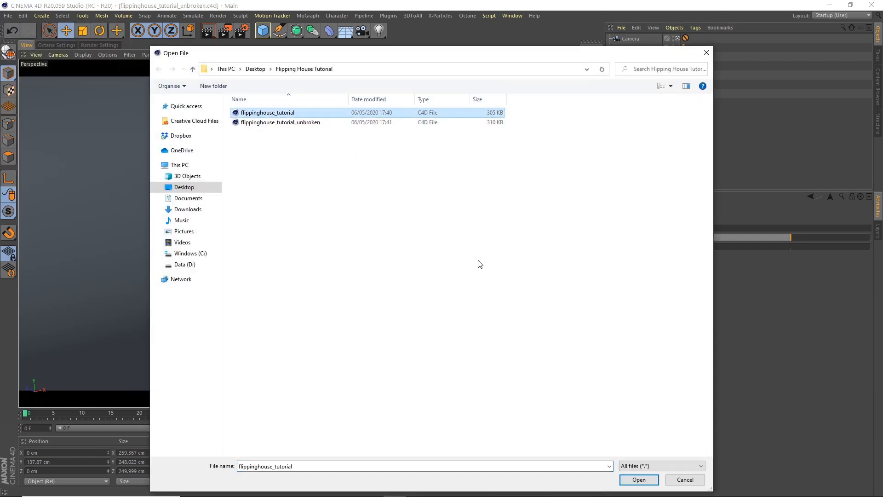
left_click(626, 479)
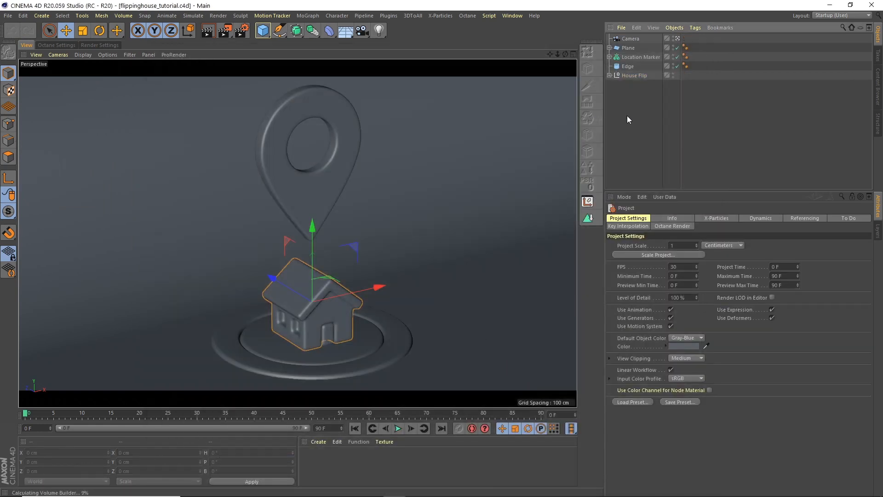
Step: Convert the Door, House and Location Marker volume meshers to editable polygon objects
left_click(609, 75)
left_click(632, 94)
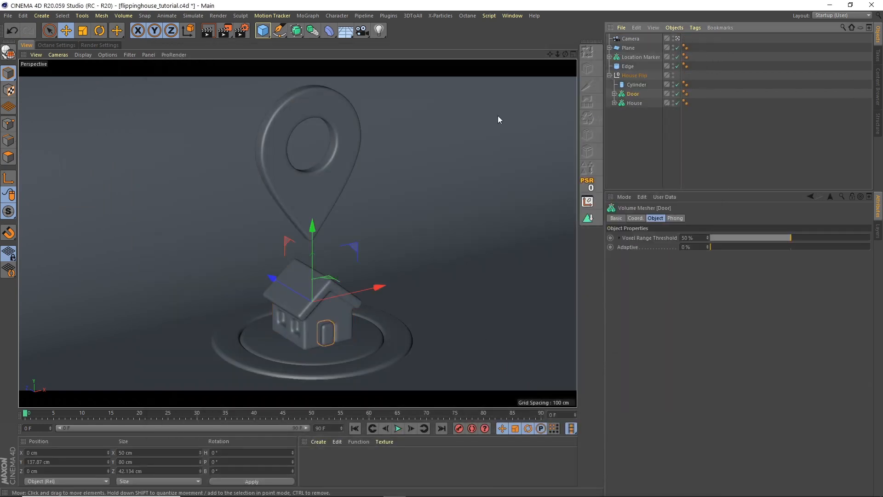
left_click(8, 52)
left_click(634, 103)
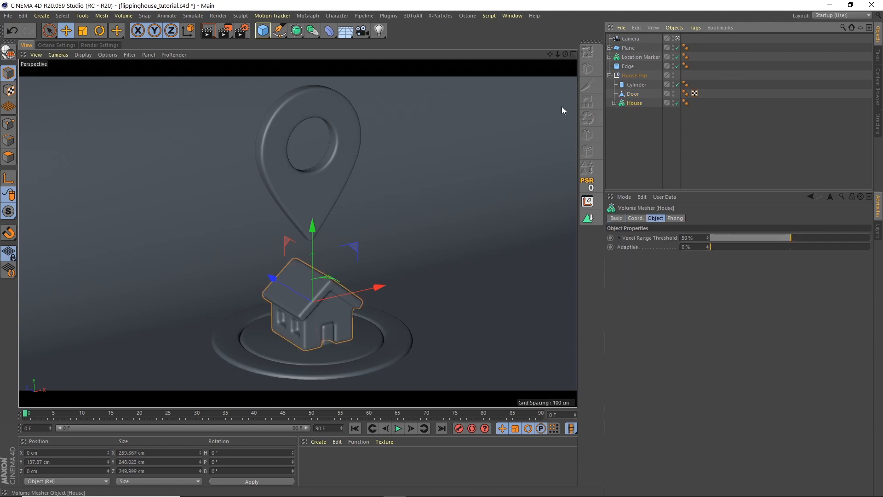
left_click(6, 54)
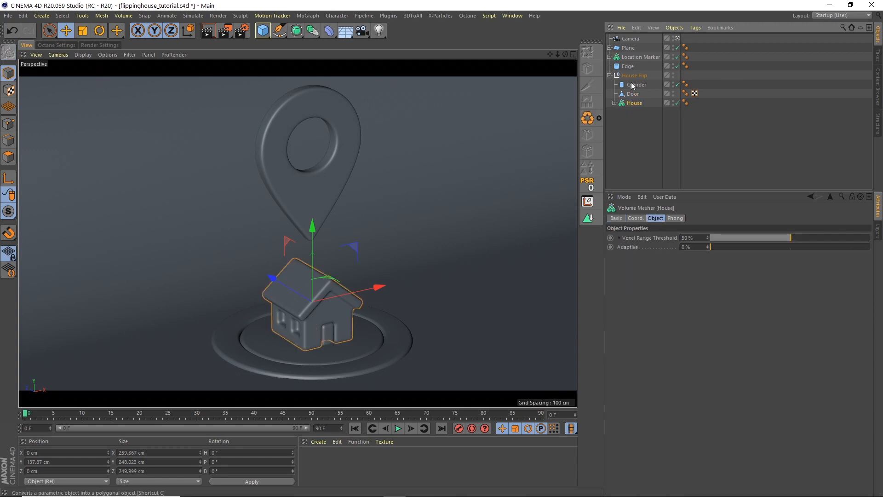
left_click(632, 113)
left_click(632, 58)
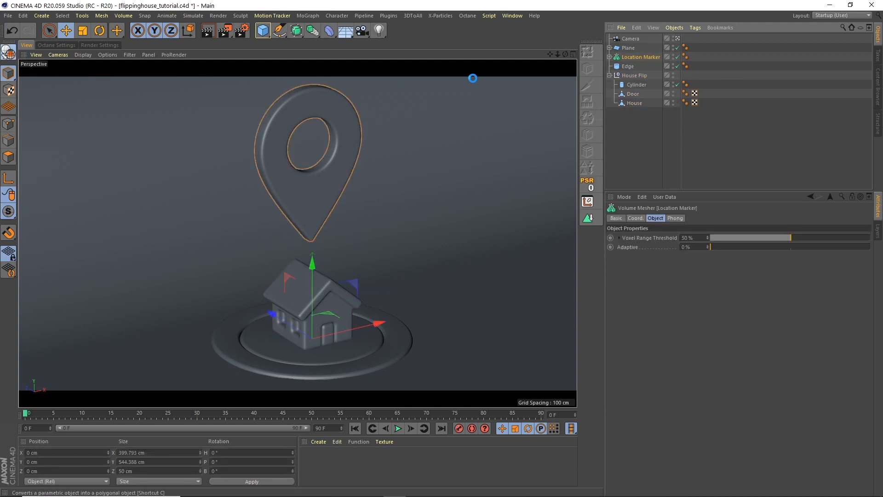
left_click(7, 53)
left_click(643, 130)
Step: Group the Edge and House Flip objects under a null and name it Setup
left_click(610, 75)
left_click(628, 66)
left_click(628, 76, "ctrl")
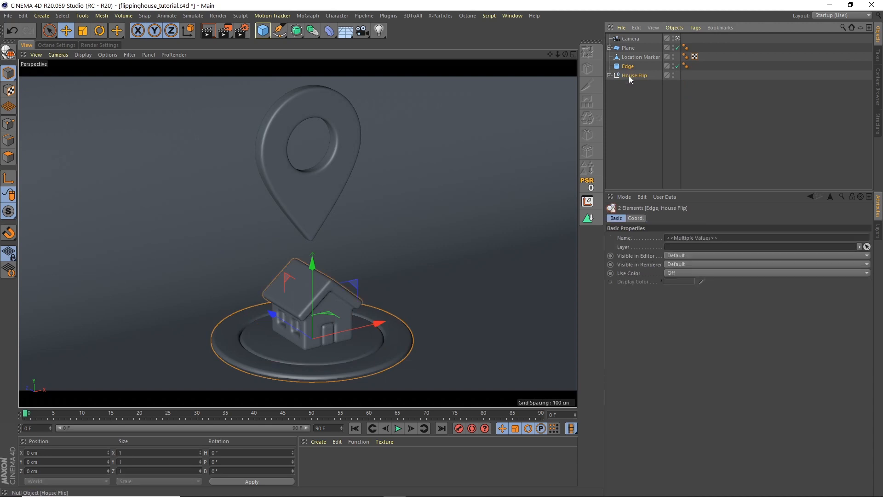
left_click(674, 28)
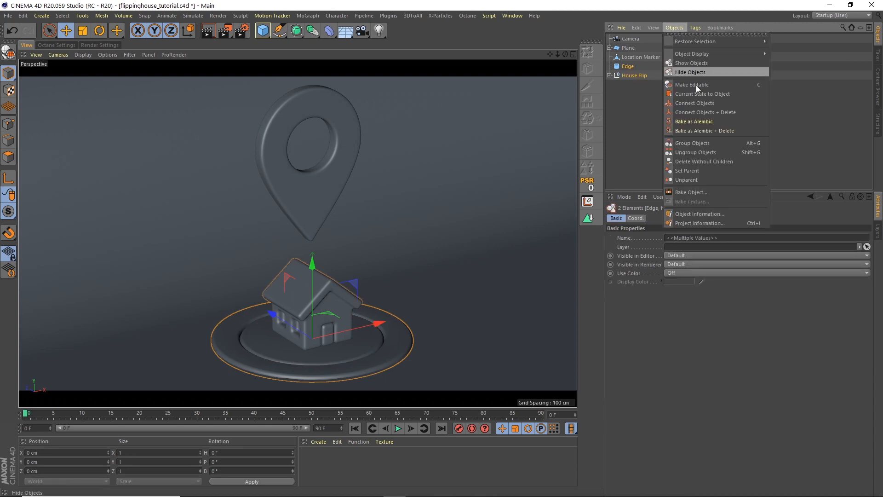
left_click(690, 144)
double_click(627, 66)
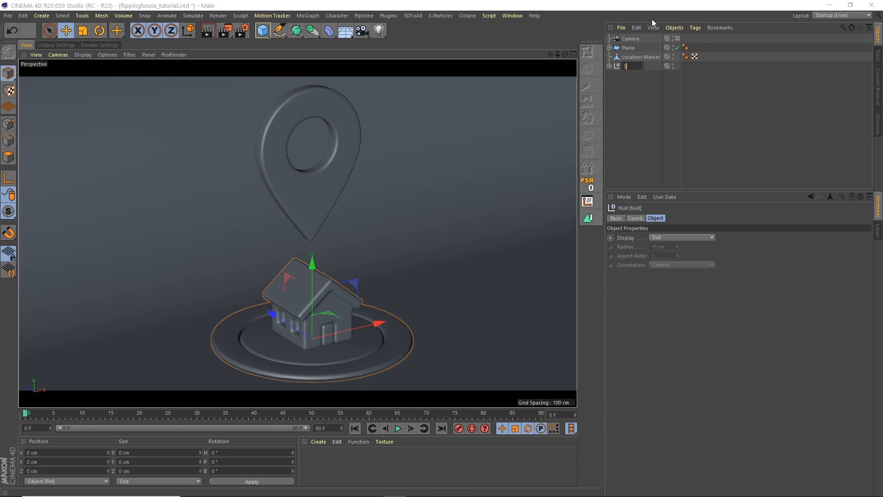
type("Setup")
key("Return")
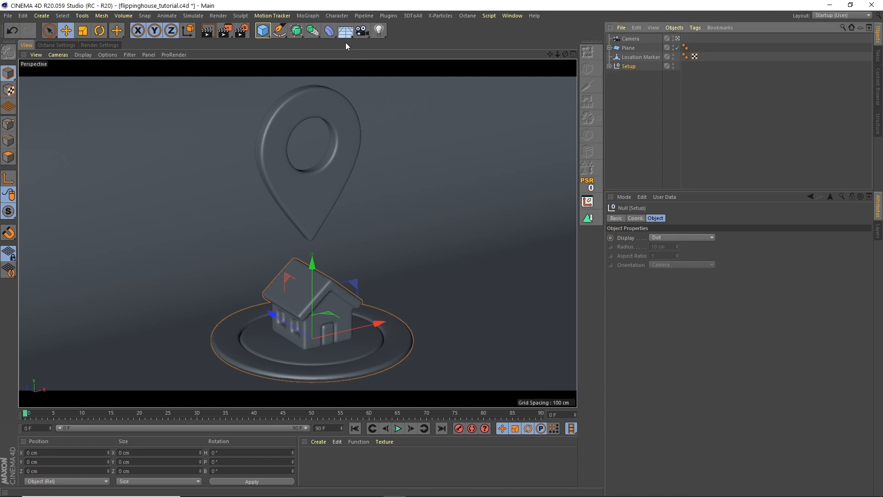
Step: Nest Setup inside a new linear MoGraph Cloner with a per-step offset of 1000 cm in X and 0 cm in Y
left_click(308, 16)
left_click(323, 114)
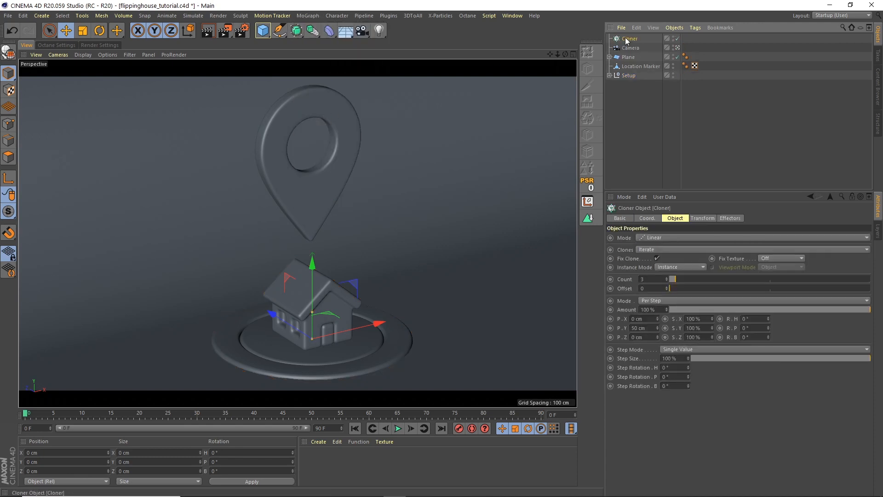
mouse_move(629, 39)
left_mouse_down()
mouse_move(634, 75)
mouse_move(630, 67)
left_mouse_up()
left_click(629, 66)
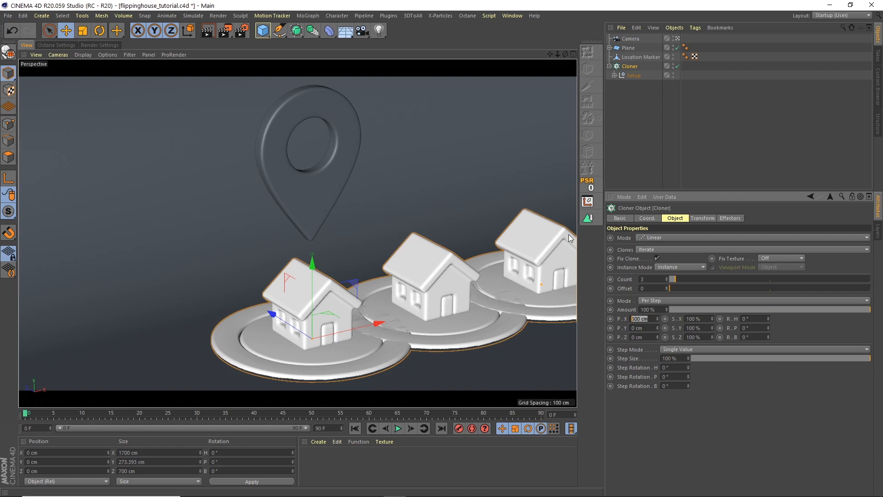
type("1000")
key("Return")
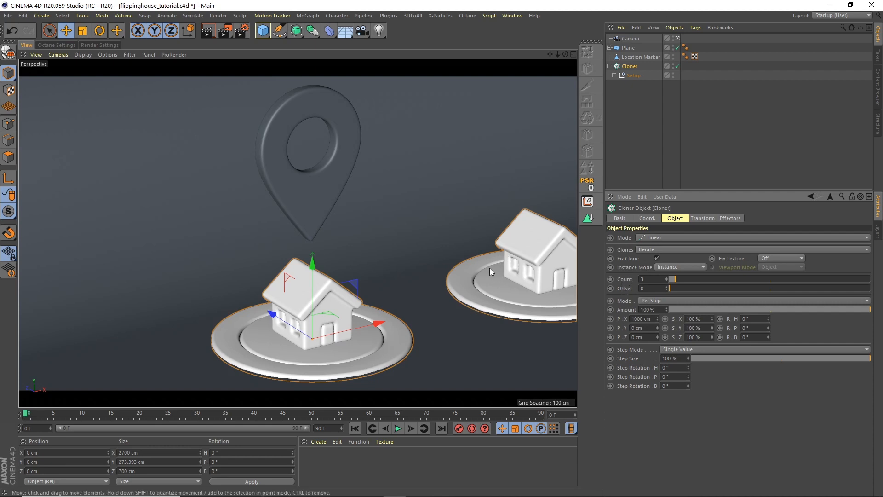
Step: Set the Cloner's X position to -1000 cm so the middle clone sits under the location pin
left_click_drag(378, 324, 137, 420)
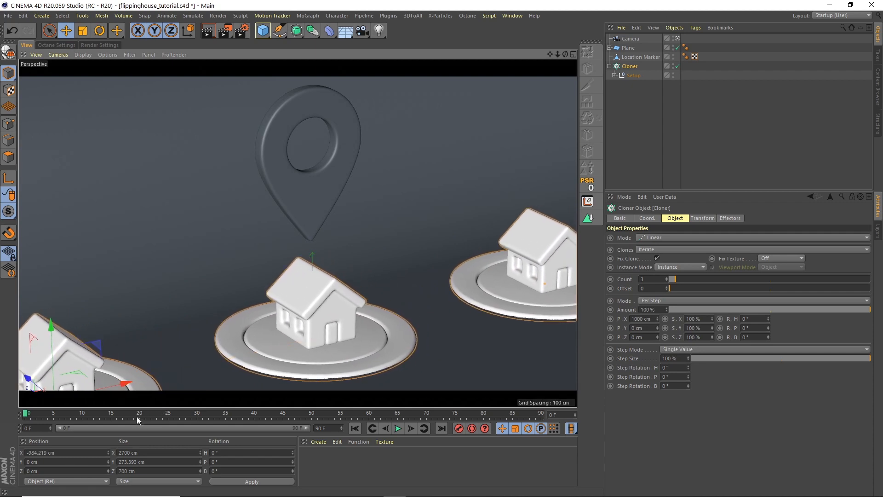
key("ctrl+z")
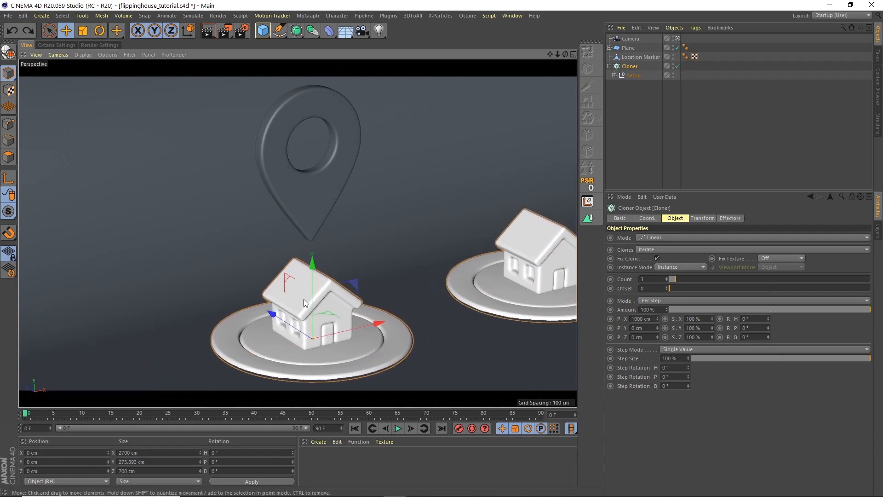
left_click(629, 66)
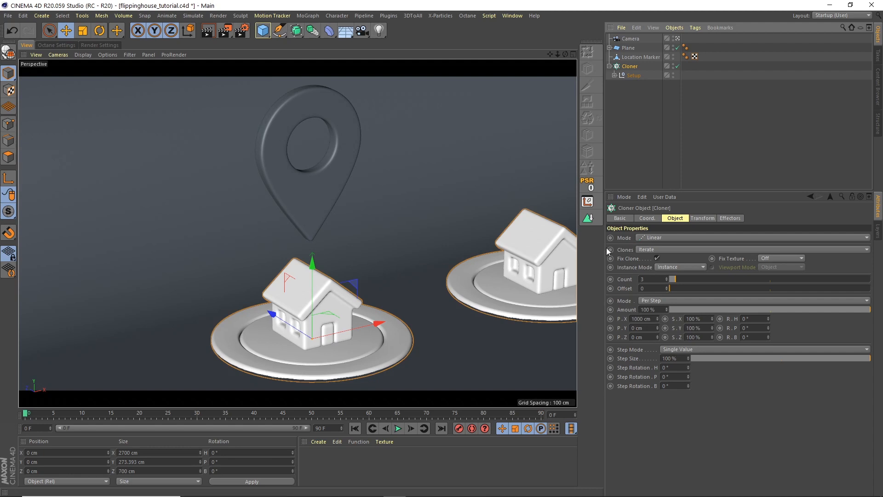
left_click(53, 452)
type("-100")
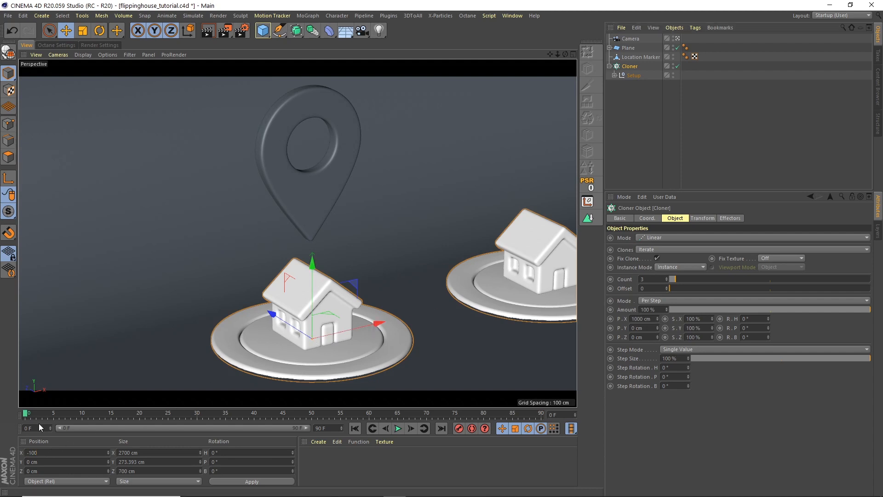
type("0")
key("Return")
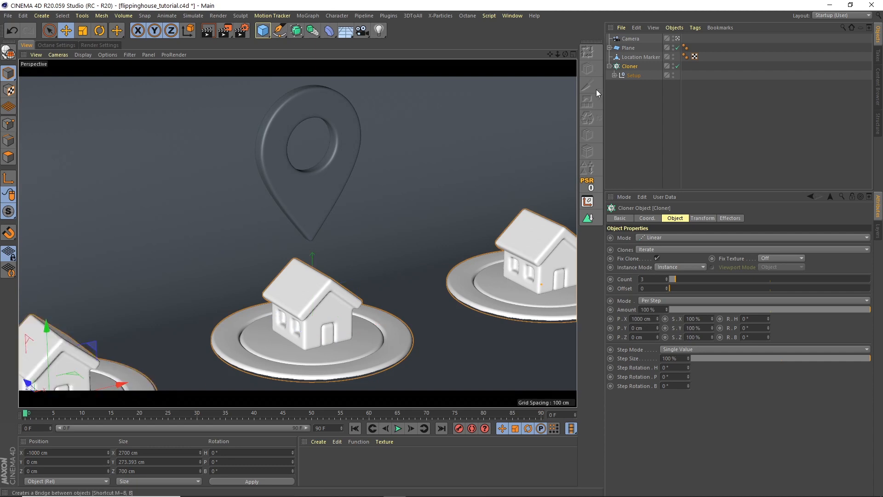
left_click(622, 108)
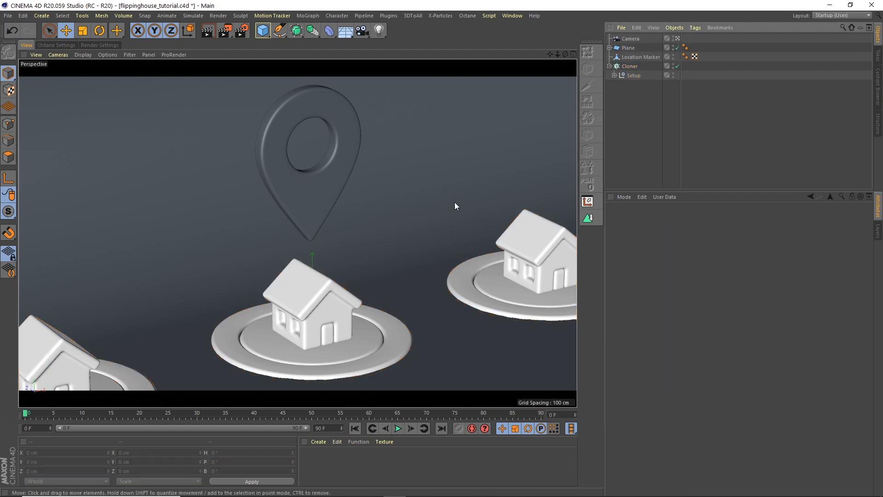
Step: Set the project to 25 FPS with a maximum time of 100 frames, and save the project
left_click(25, 15)
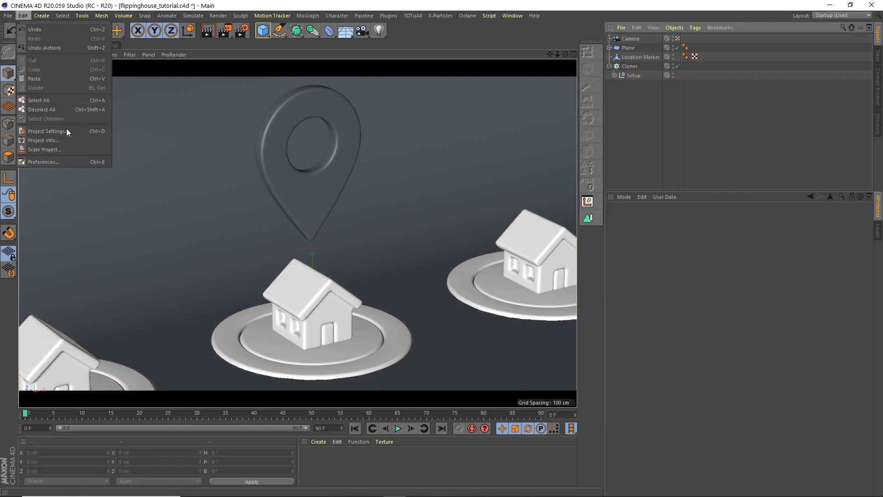
left_click(67, 131)
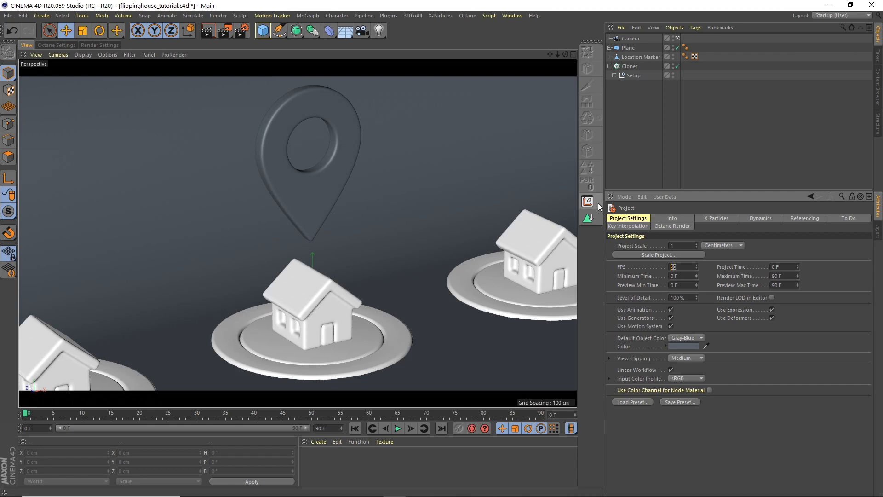
type("25")
key("Tab")
key("Tab")
key("Tab")
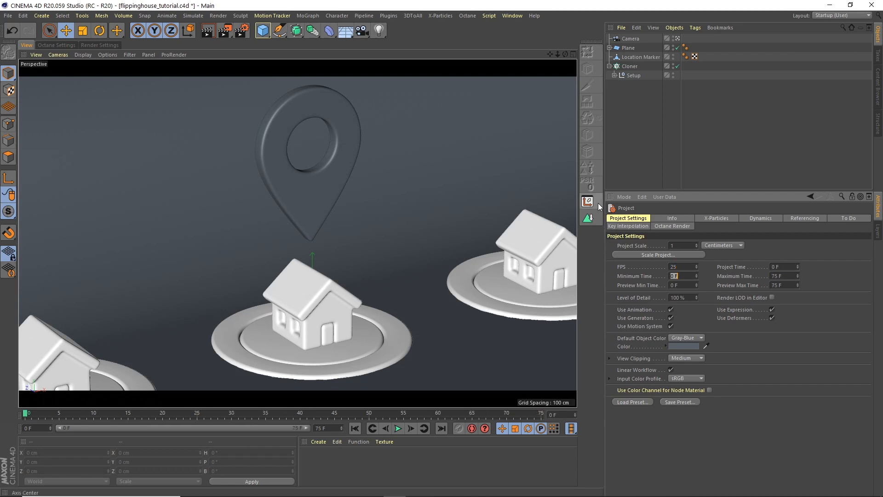
type("100")
key("Return")
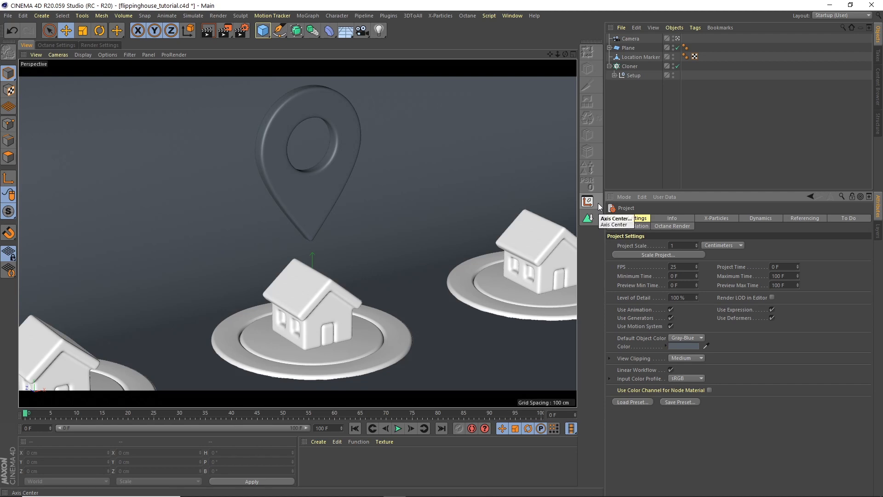
left_click(9, 18)
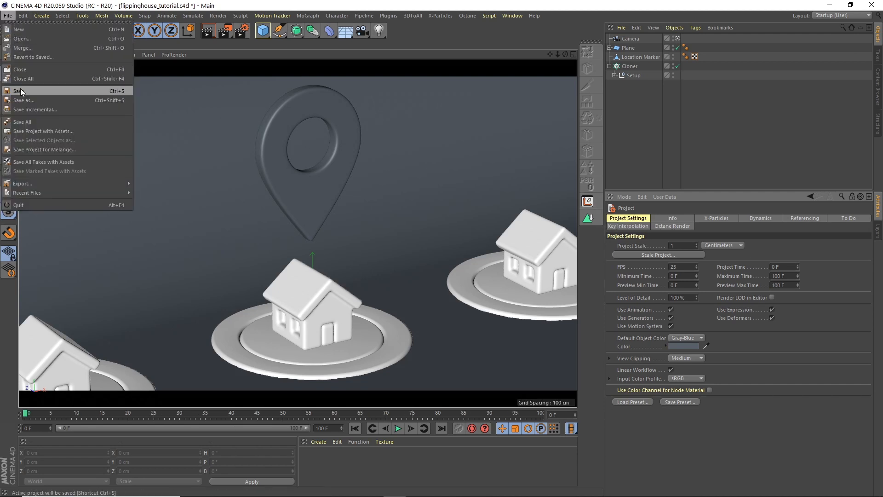
left_click(23, 90)
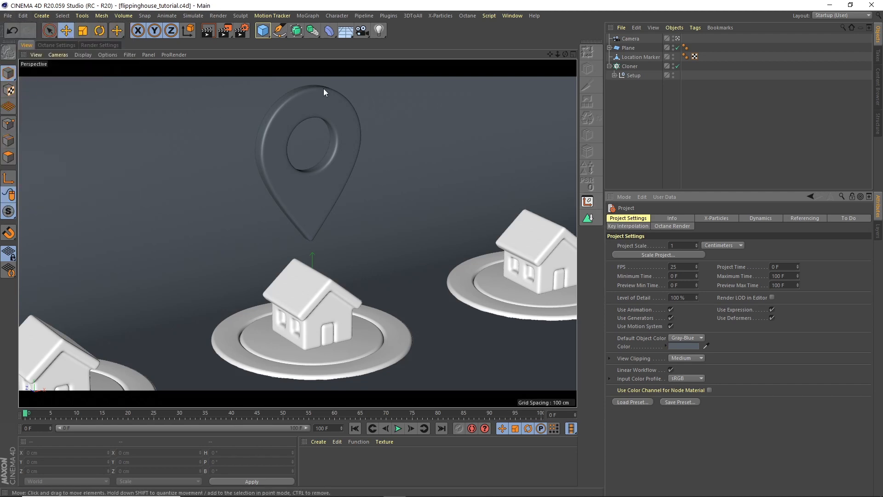
Step: Add a Plain effector to the Cloner with position offsets of -1000 cm in X and 0 cm in Y, and set the clone count to 5
left_click(629, 66)
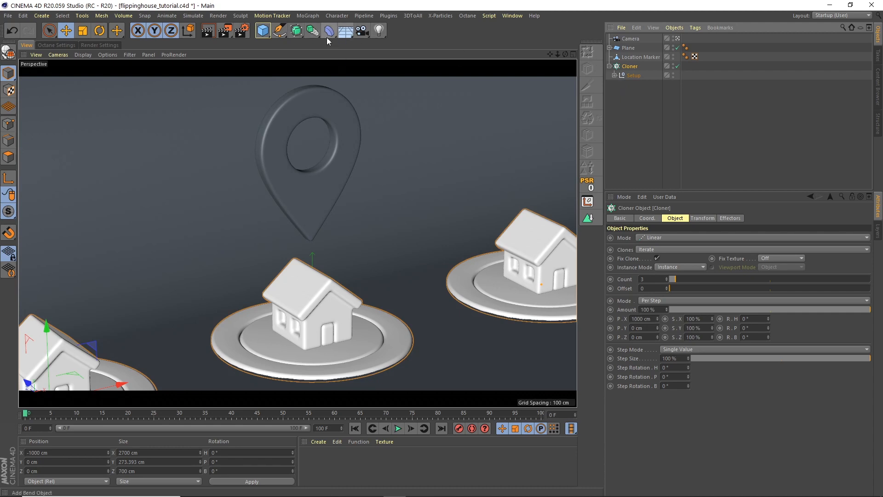
left_click(312, 16)
mouse_move(317, 32)
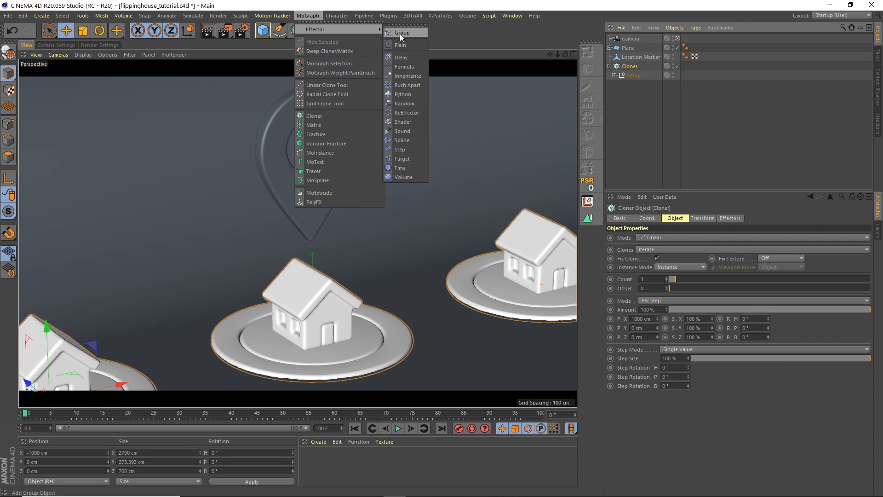
left_click(401, 45)
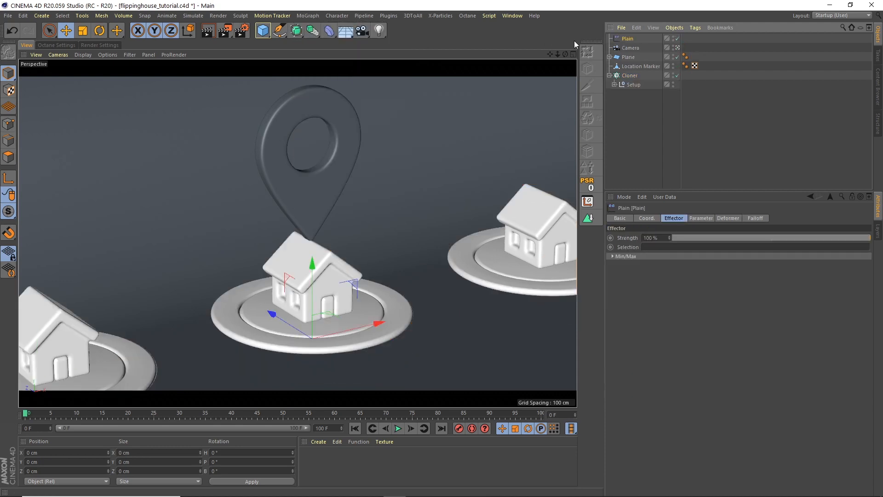
left_click(697, 219)
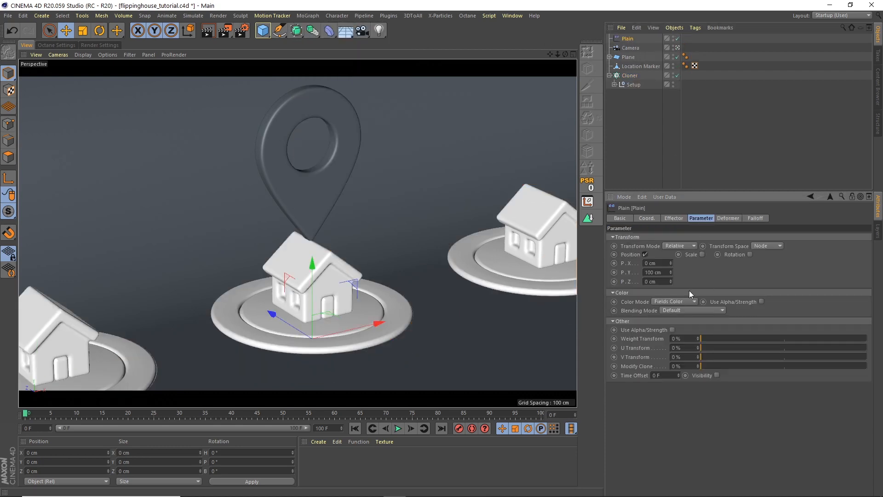
left_click(660, 272)
type("0")
key("Return")
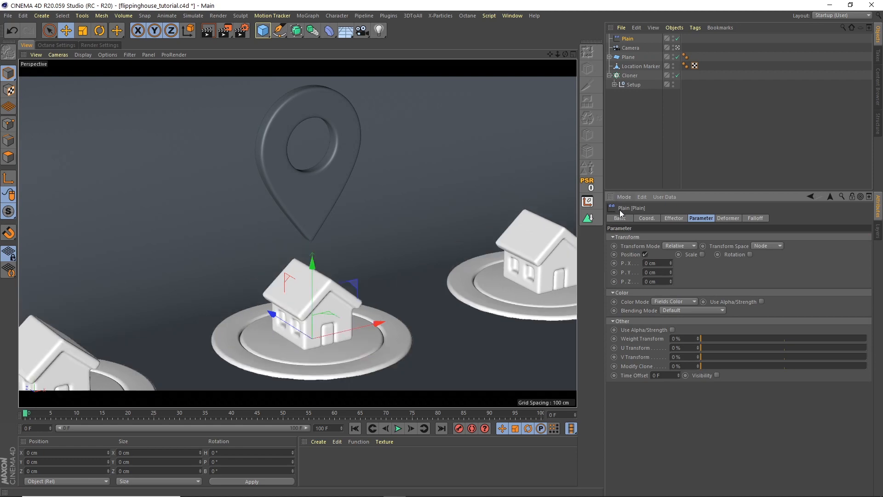
mouse_move(657, 263)
left_mouse_down()
mouse_move(640, 263)
mouse_move(670, 263)
mouse_move(638, 262)
left_mouse_up()
type("-1000")
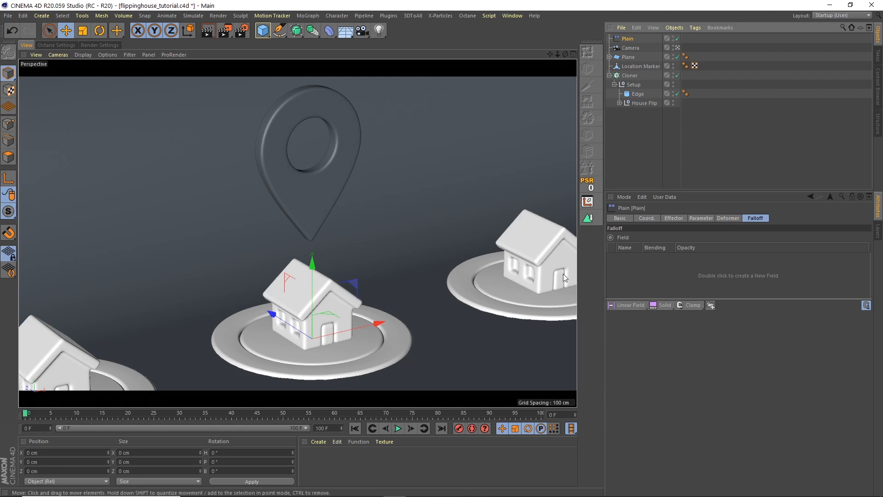
Step: Add a Linear Field to the Plain effector's falloff
left_click(652, 151)
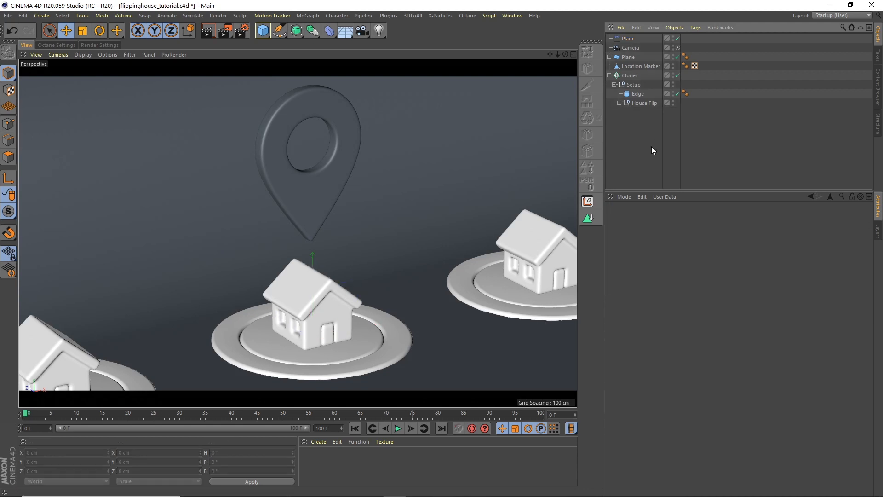
left_click(627, 39)
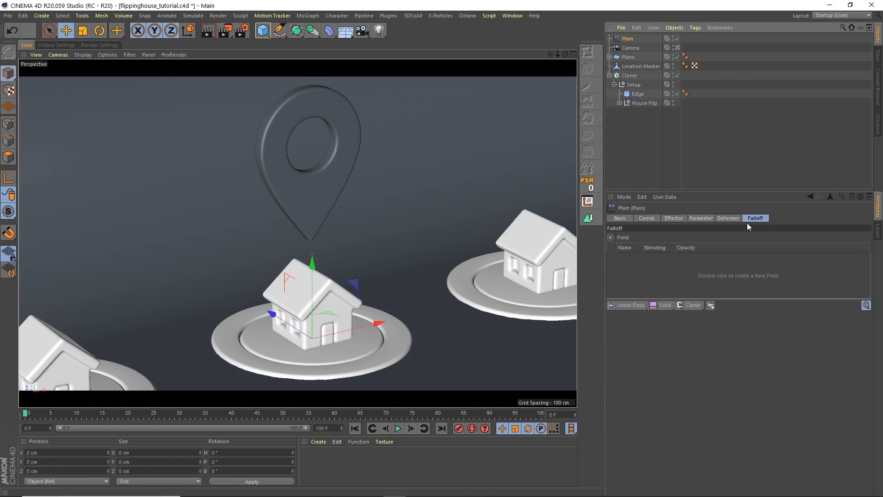
left_click(630, 305)
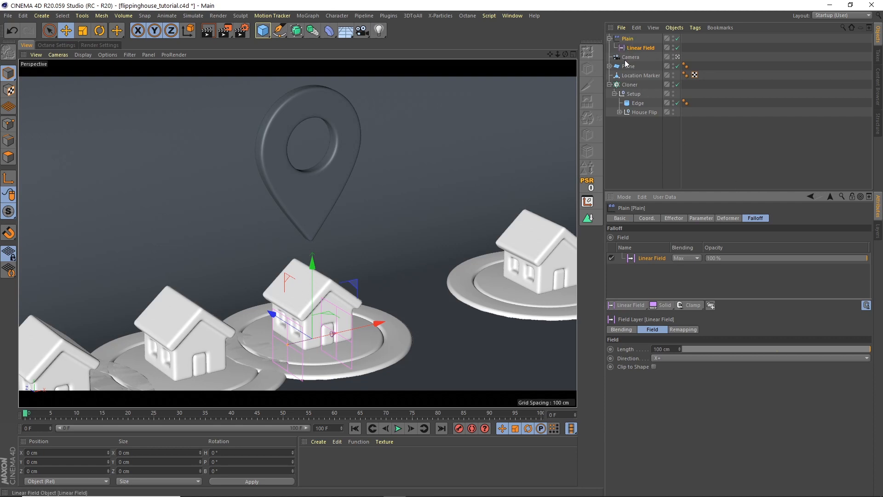
Step: Rename the Plain effector to Setup Move and the Cloner to Setup
double_click(628, 39)
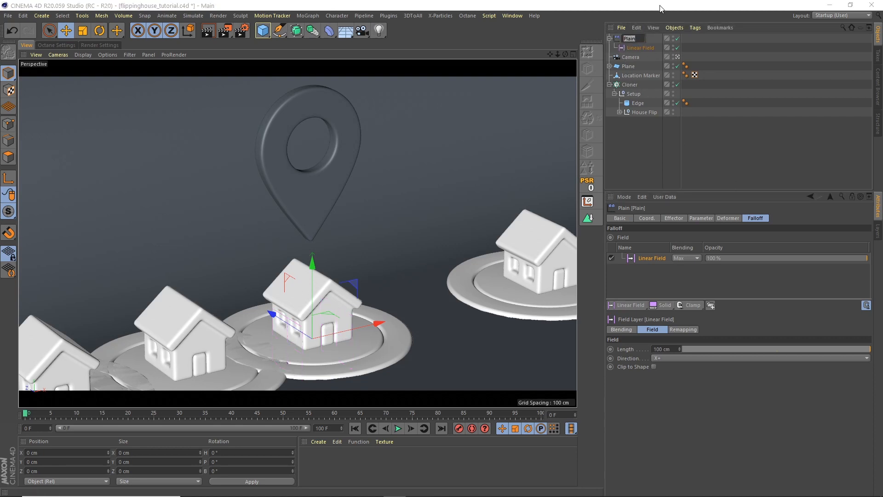
type("Setup Move")
key("Return")
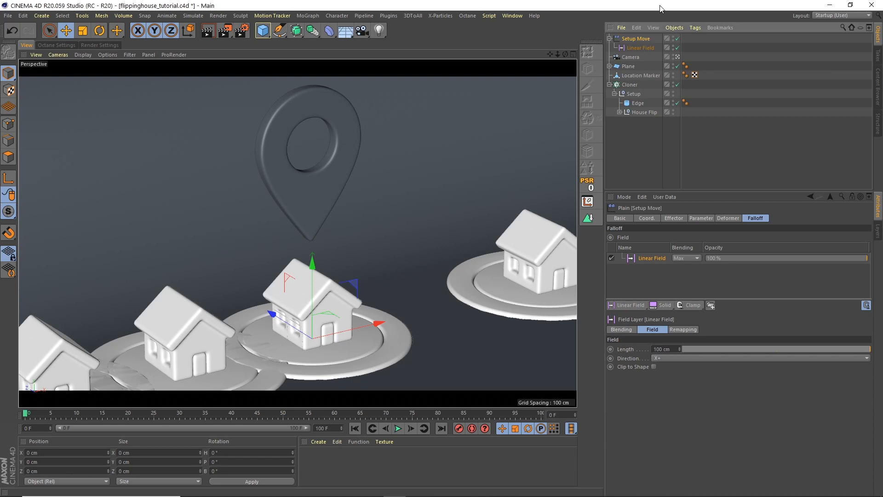
double_click(629, 84)
type("Se")
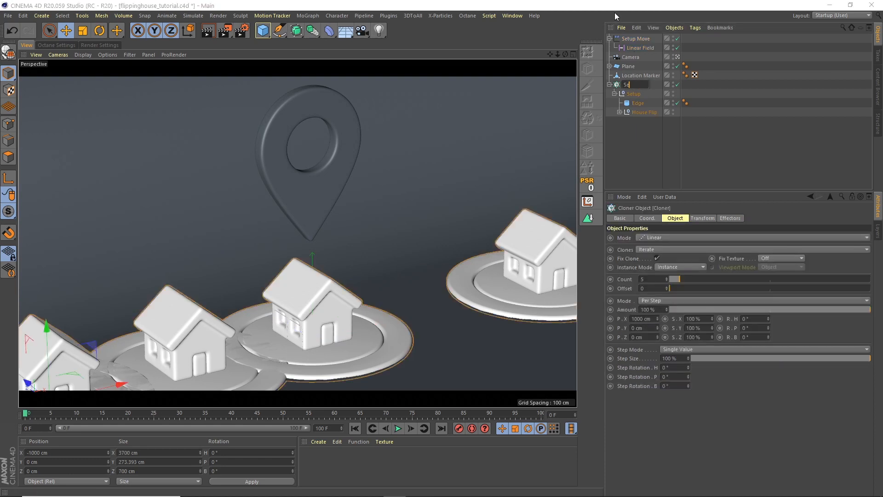
type("tup")
key("Return")
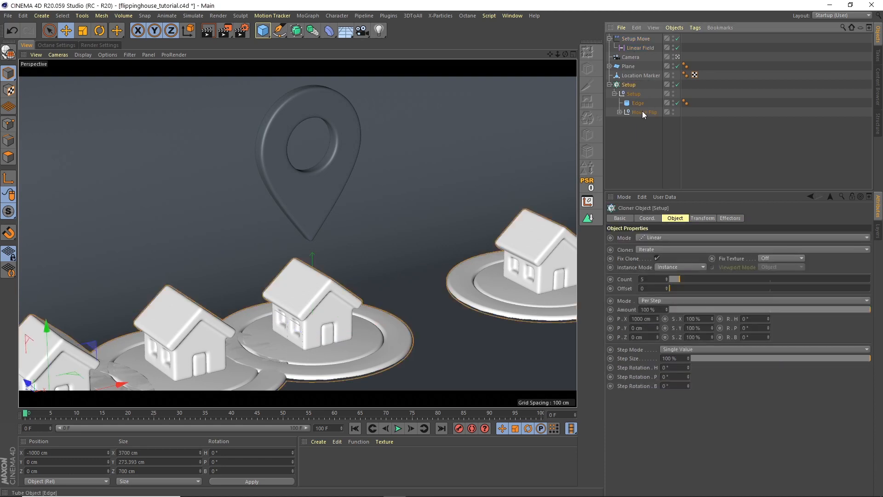
Step: Rename the effector's linear field to Setup Move
left_click(637, 48)
double_click(638, 48)
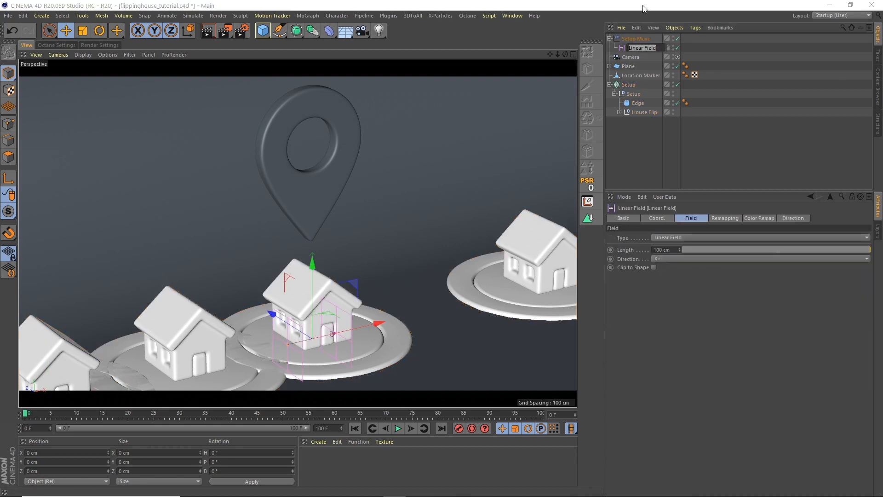
type("Setup Move")
key("Return")
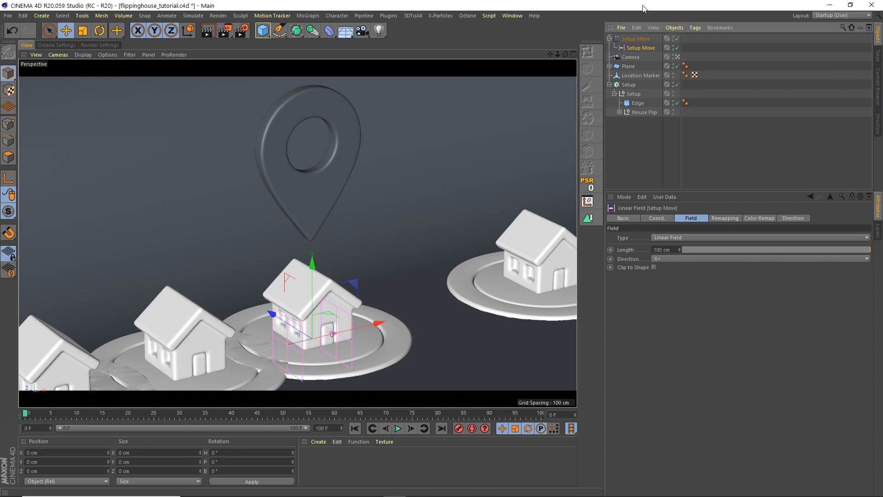
Step: Set the Setup Move linear field's length to 450 cm
key("ctrl+shift+a")
left_click(644, 48)
key("Tab")
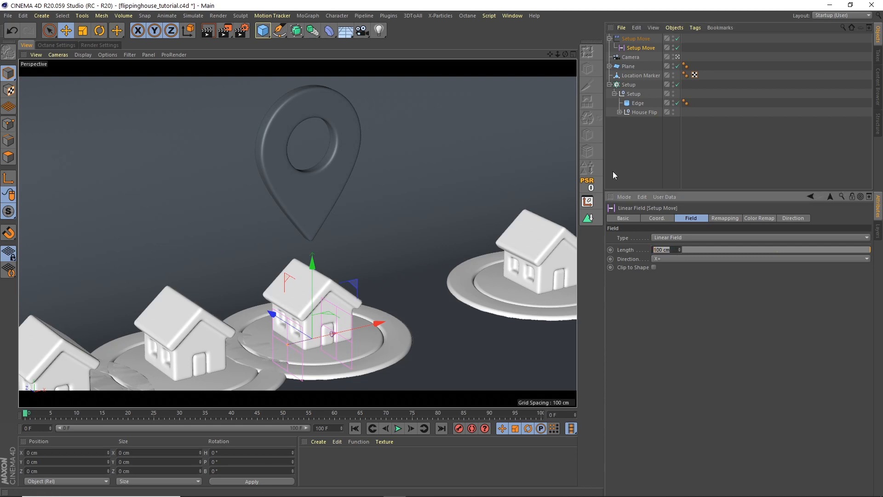
type("450")
key("Return")
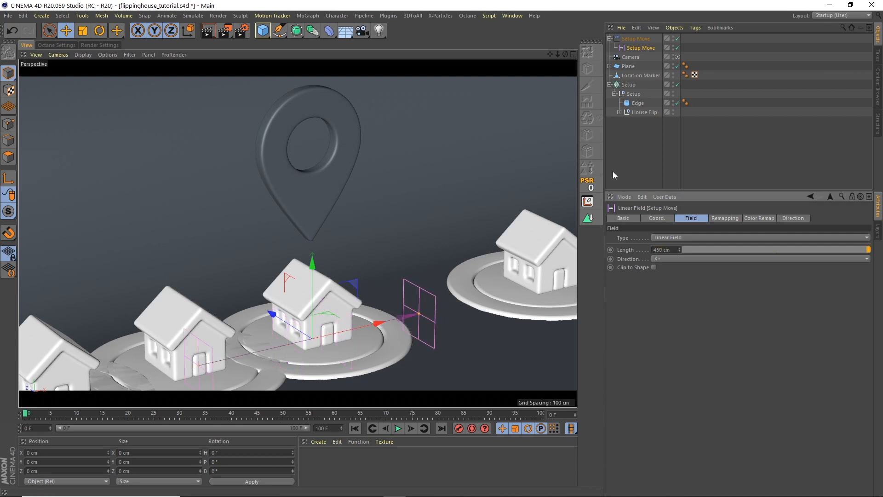
Step: Rotate the Setup Move linear field to a heading of 90°
left_click(100, 30)
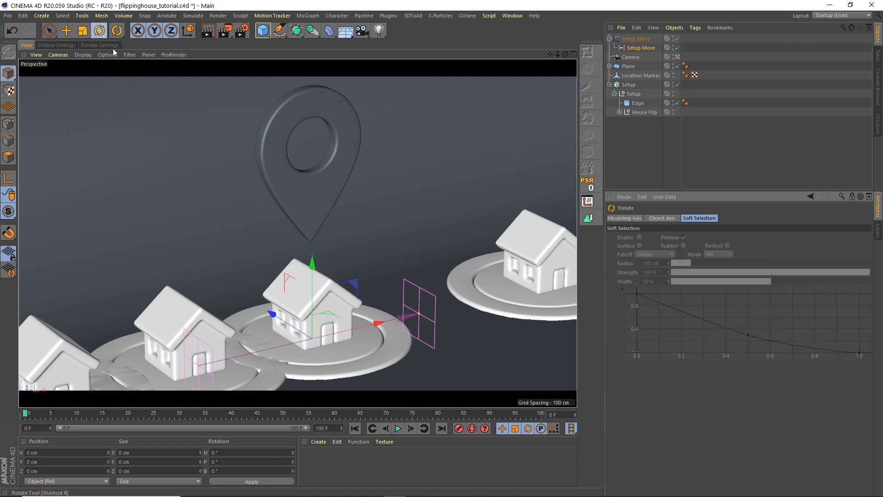
left_click_drag(317, 356, 208, 355)
type("90")
key("Return")
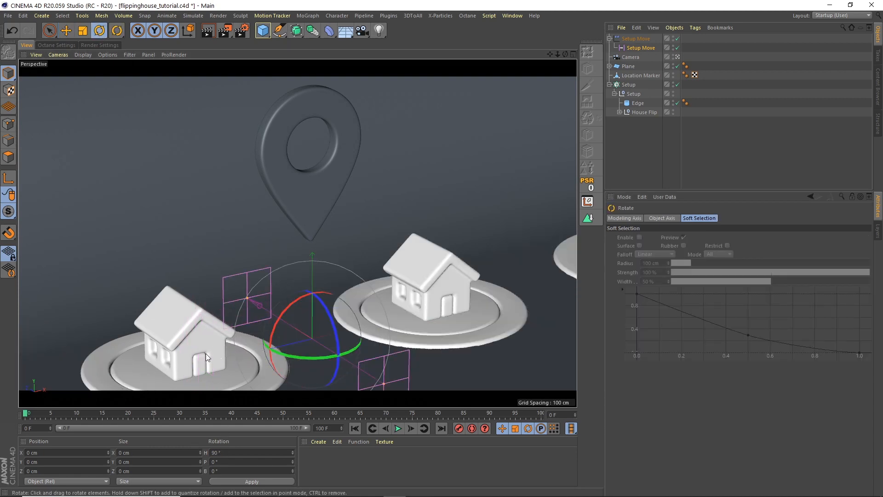
Step: Set the linear field's Z position to 550 cm and record a keyframe at frame 0
left_click(66, 30)
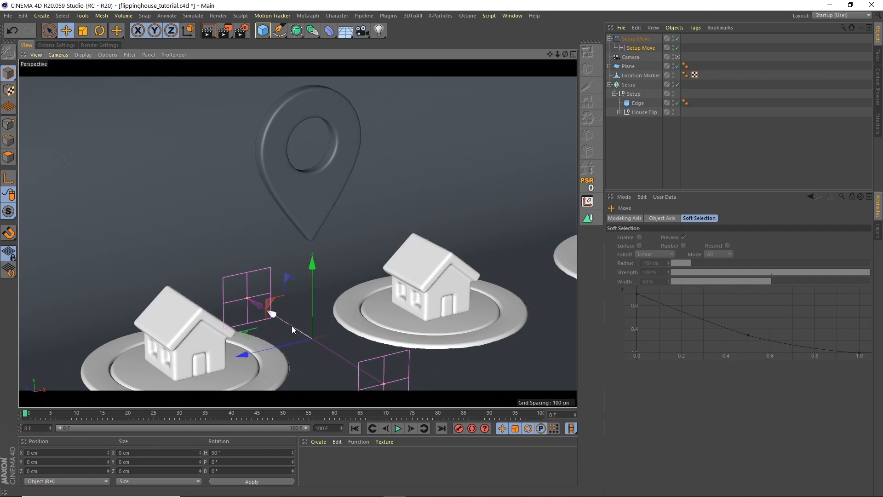
left_click_drag(276, 316, 228, 285)
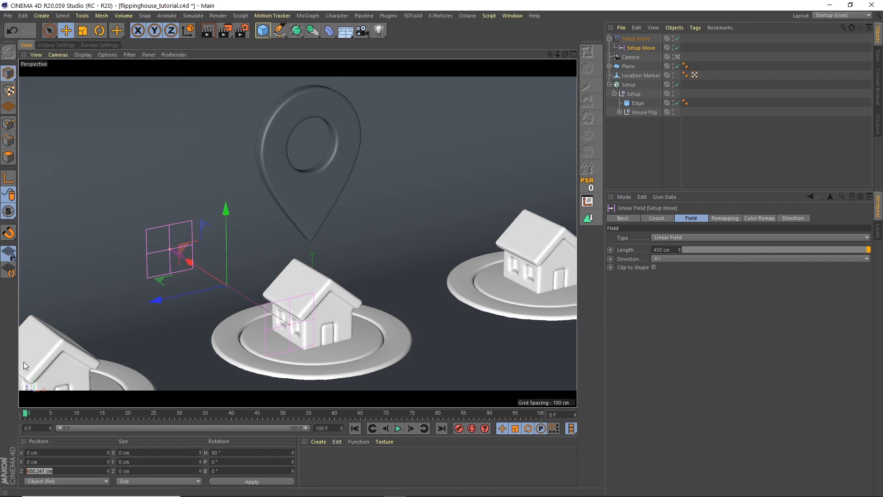
type("550")
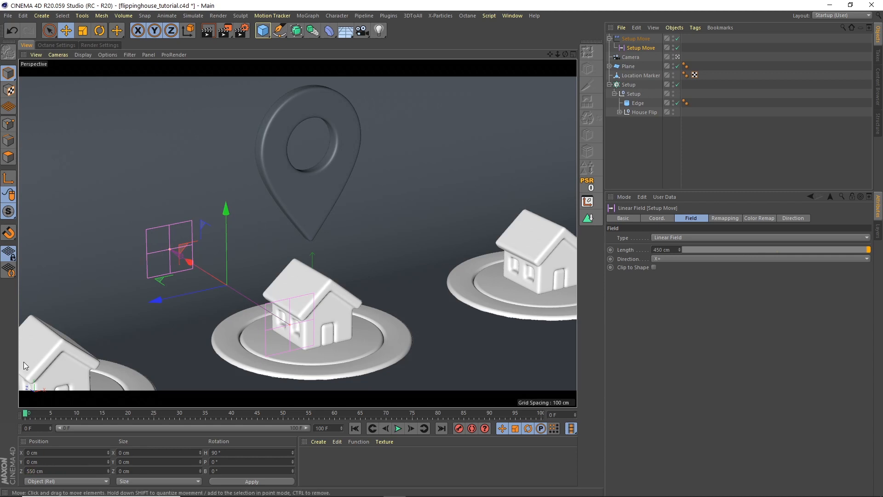
key("Return")
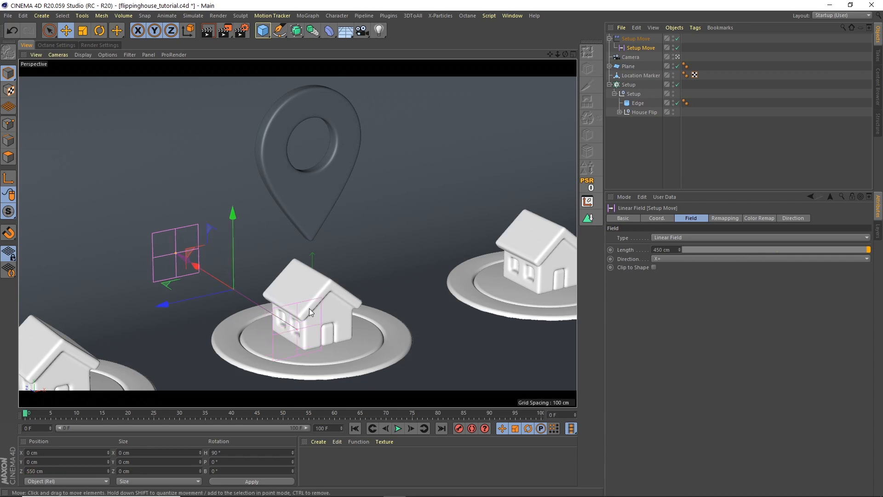
mouse_move(215, 274)
left_mouse_down()
mouse_move(231, 305)
mouse_move(211, 284)
left_mouse_up()
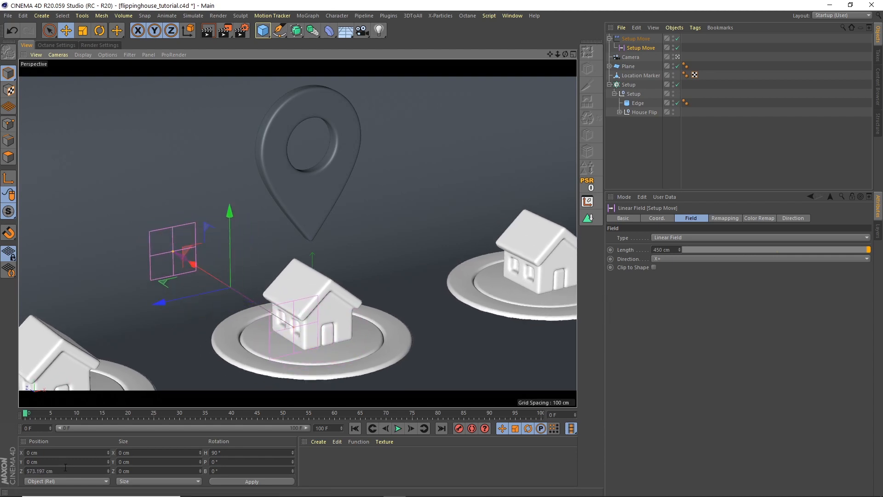
double_click(39, 470)
type("550")
key("Return")
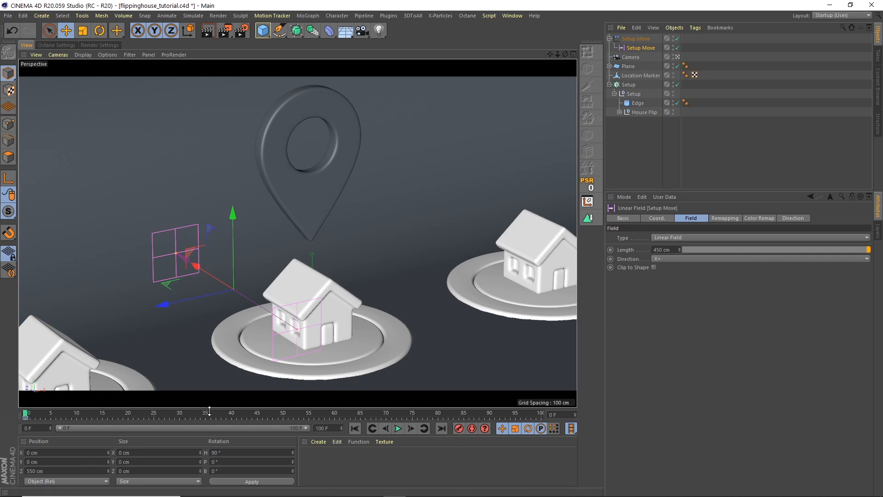
Step: Keyframe the linear field at Z -650 cm on frame 75 and play the animation from the start
left_click(376, 414)
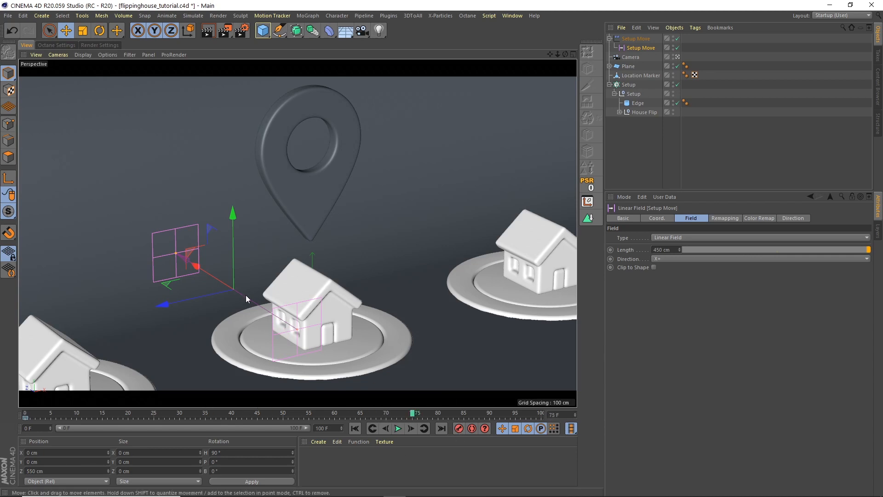
left_click_drag(214, 274, 394, 392)
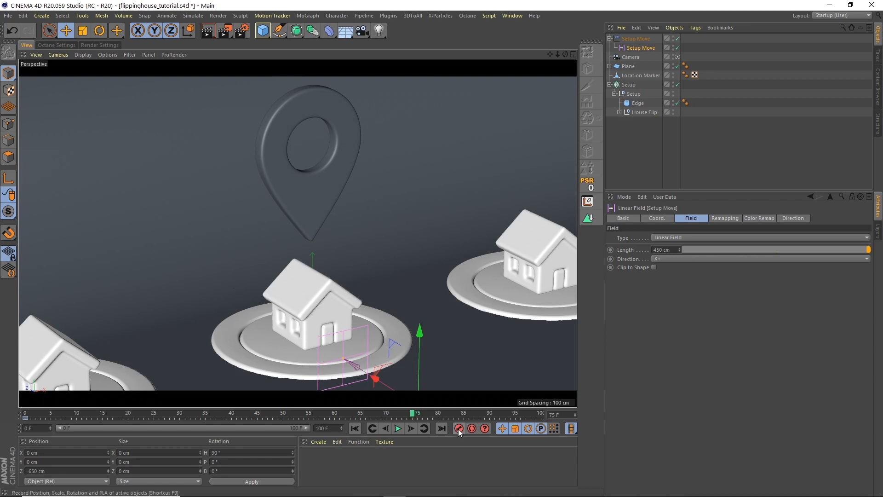
left_click(355, 429)
left_click(398, 428)
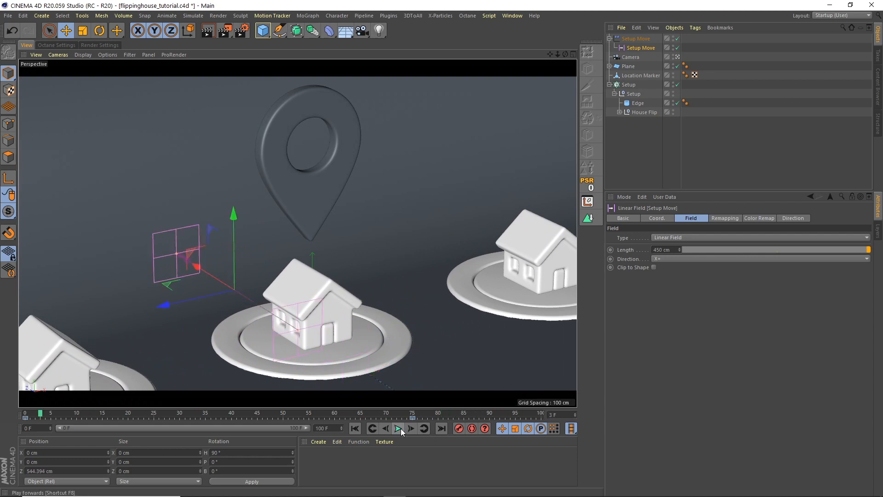
left_click(398, 428)
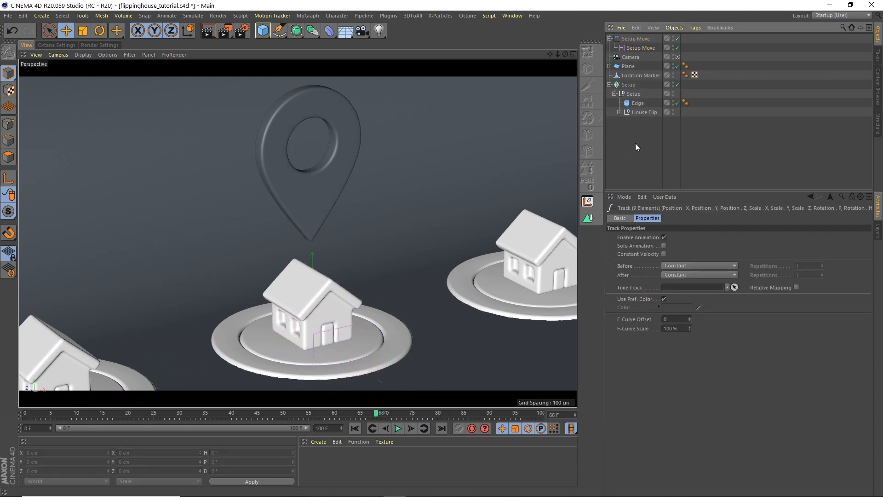
Step: Collapse the Setup Move effector's hierarchy in the object list
left_click(628, 84)
left_click(609, 38)
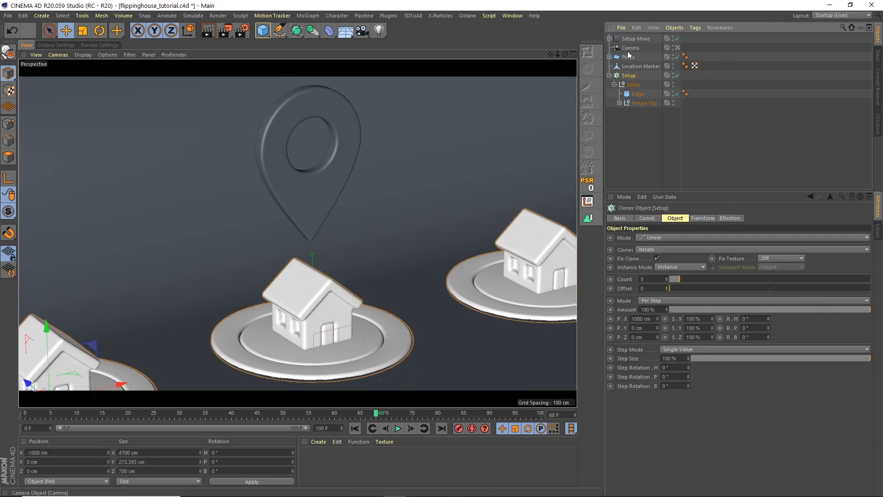
left_click(637, 40)
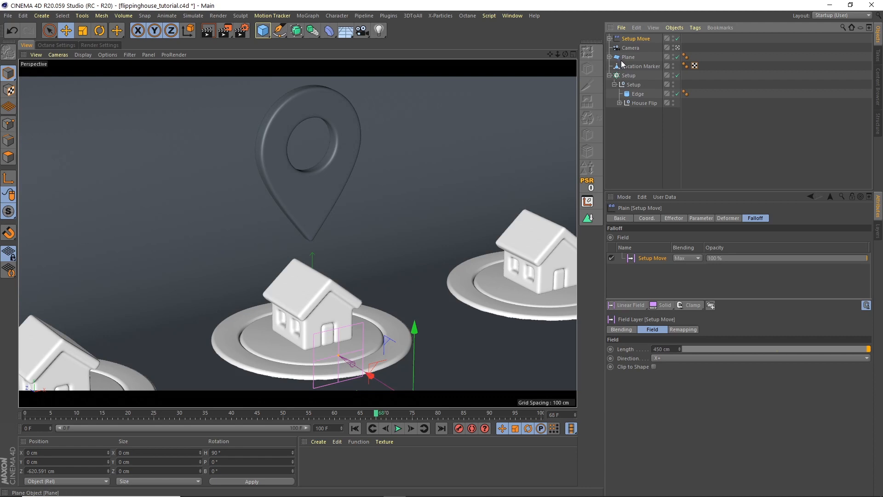
left_click(695, 95)
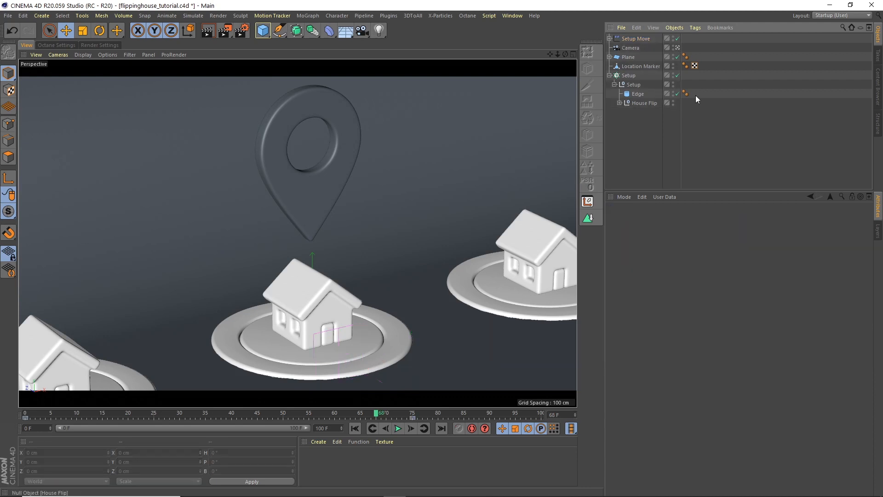
Step: Nest the House Flip null inside a new MoGraph Cloner within Setup and set that Cloner's count to 1
left_click(643, 103)
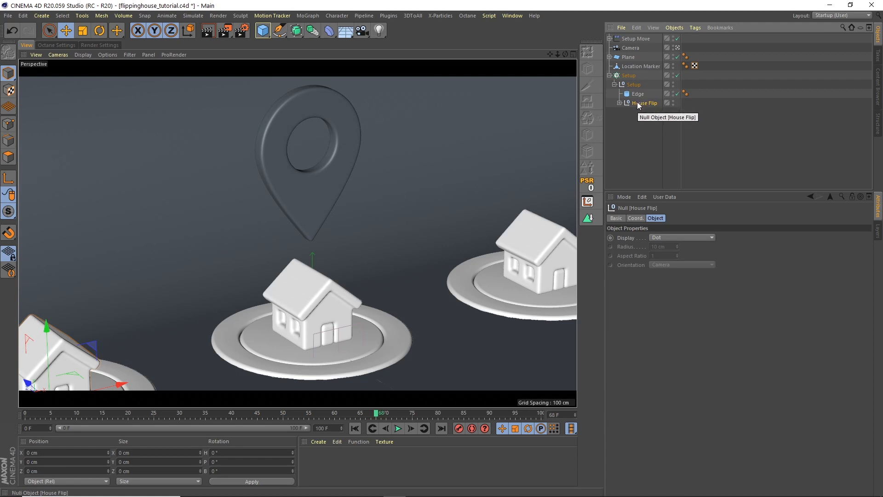
left_click(308, 15)
left_click(325, 115, "alt")
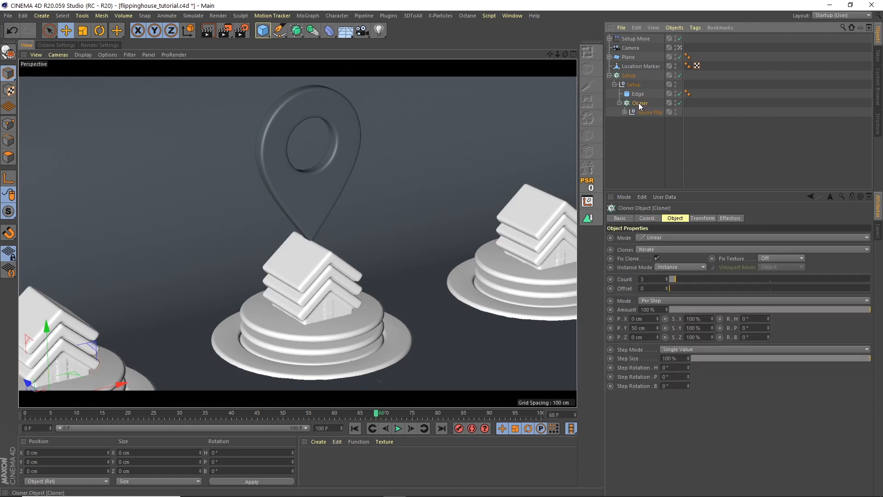
double_click(643, 279)
type("1")
key("Return")
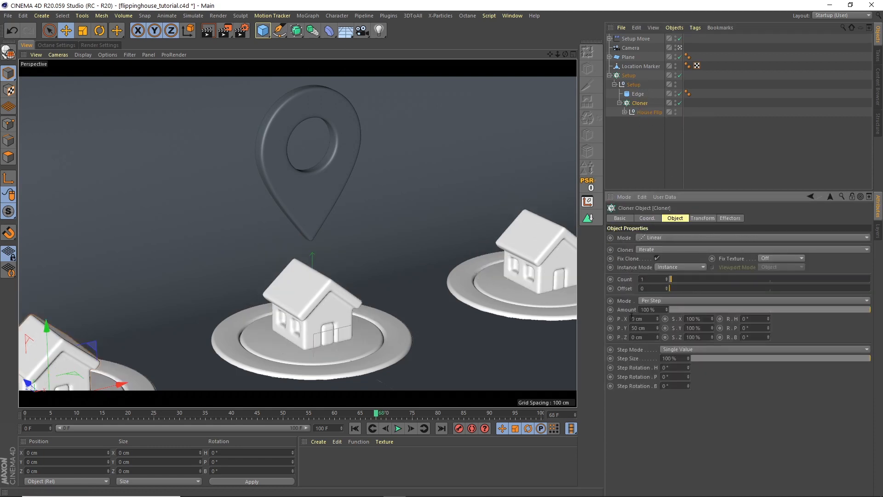
Step: Set the inner Cloner's per-step P.Y offset to 0 cm
double_click(638, 327)
type("0")
key("Return")
Step: Add a Plain effector to the inner Cloner that holds the House Flip null
left_click(639, 104)
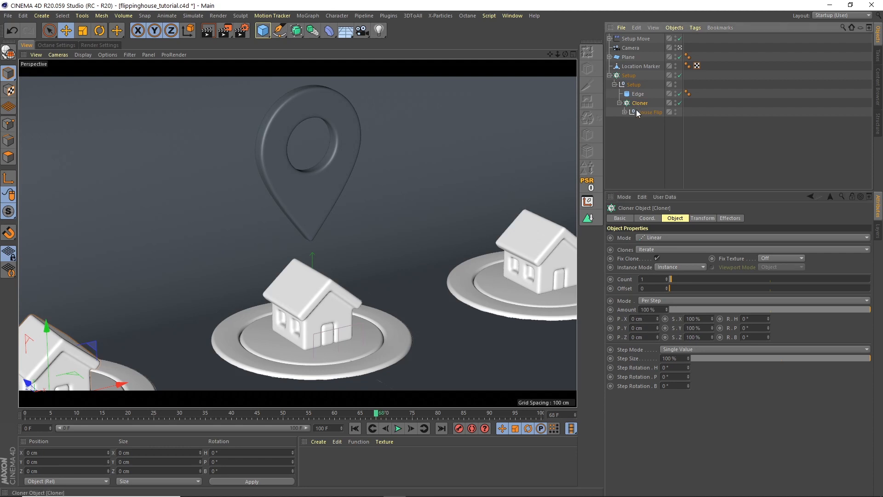
left_click(728, 219)
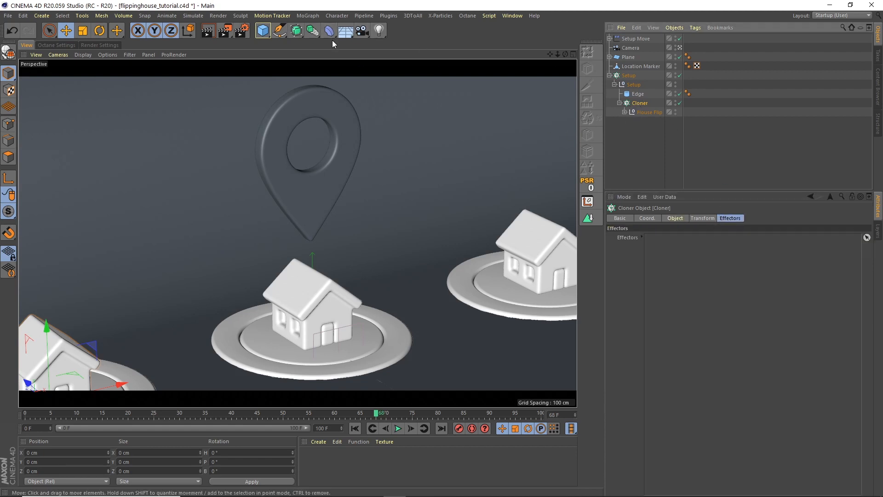
left_click(308, 16)
mouse_move(347, 29)
left_click(409, 45)
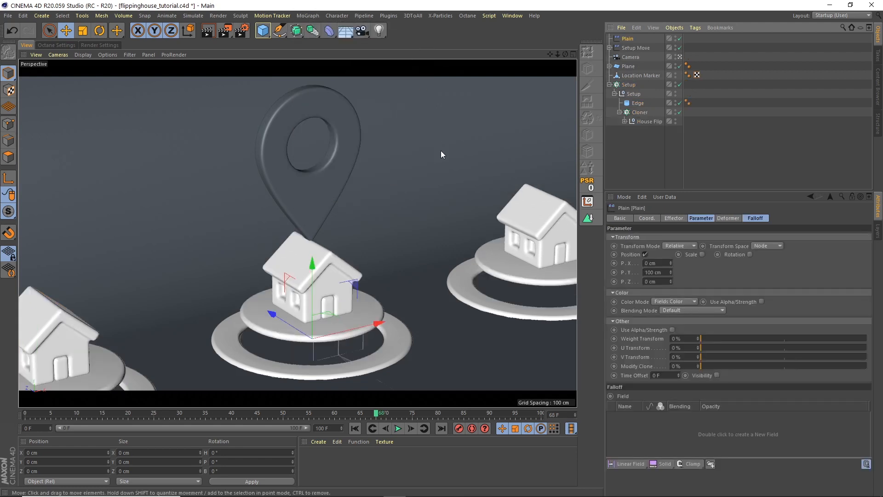
Step: Rename the new Plain effector as Flip
double_click(627, 38)
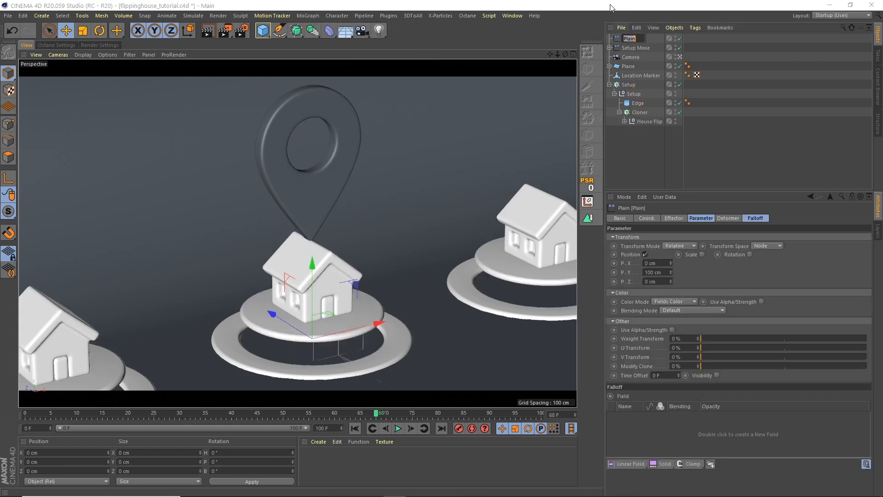
type("Ro")
type("ip")
key("Return")
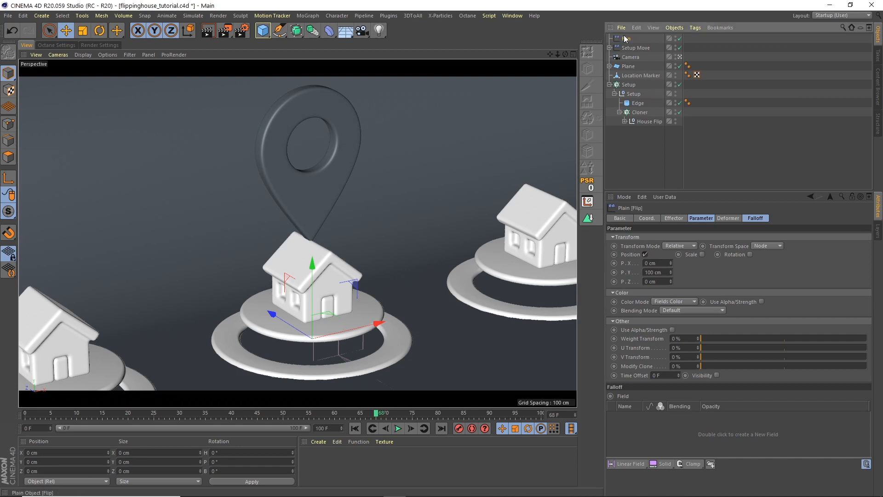
Step: Make the Flip effector affect rotation instead of position with R.P at 180°, and hide the Plane in the viewport
left_click(645, 254)
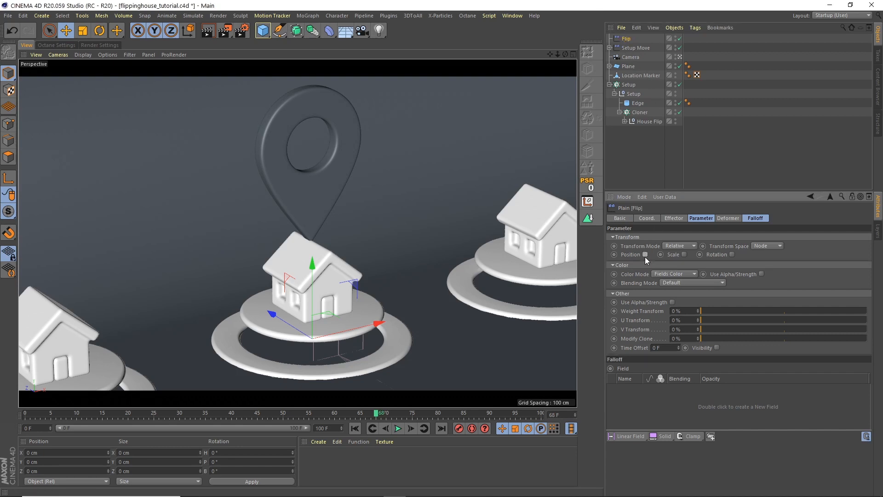
left_click(731, 254)
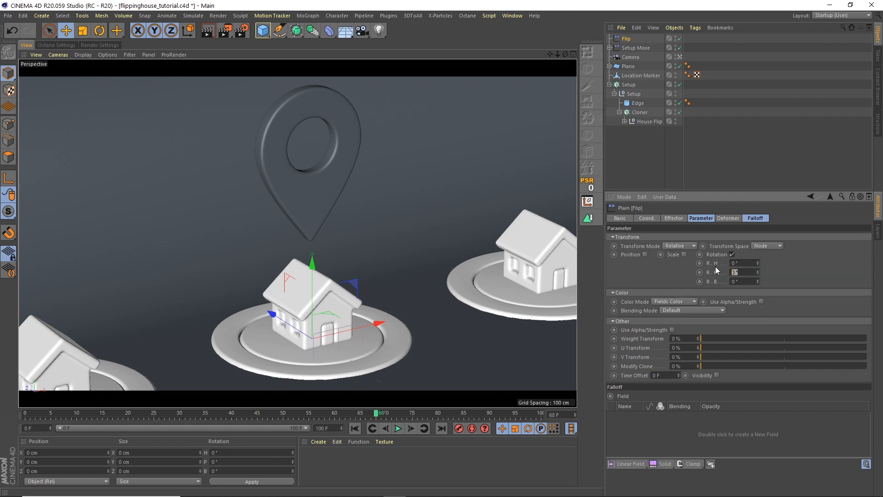
type("180")
key("Return")
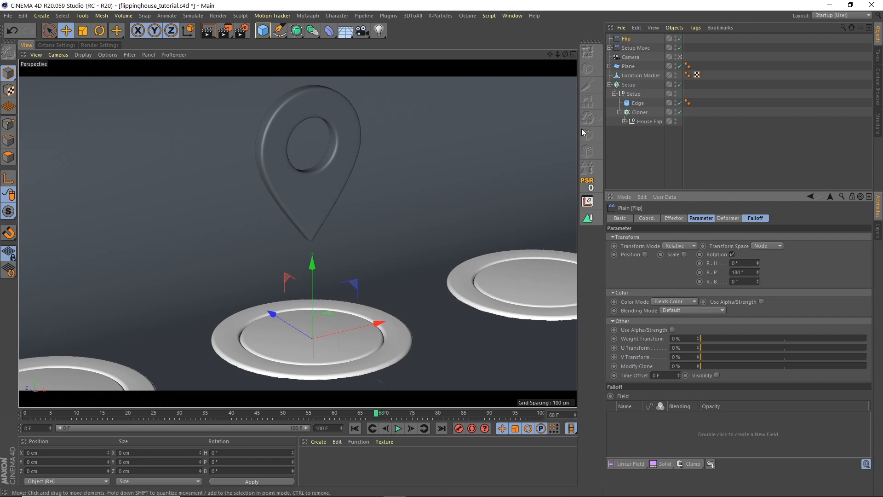
left_click(675, 65)
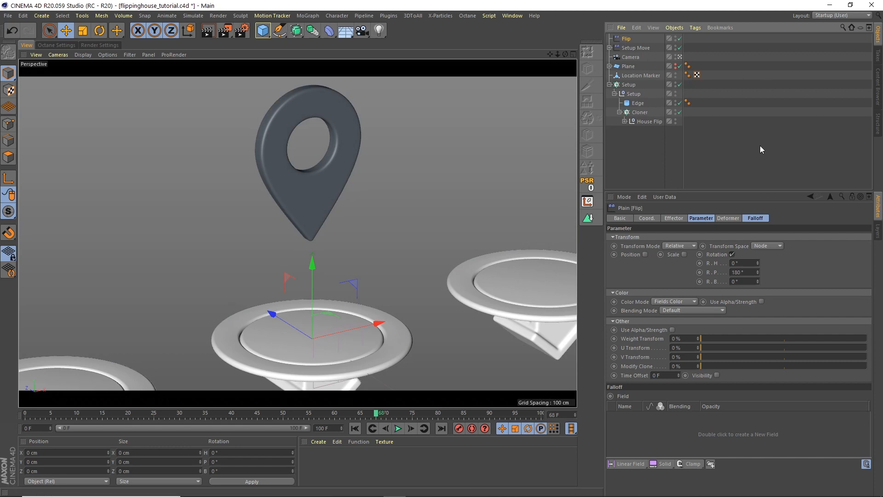
Step: Add a Linear Field to the Flip effector's falloff and set its length to 300 cm
left_click(753, 219)
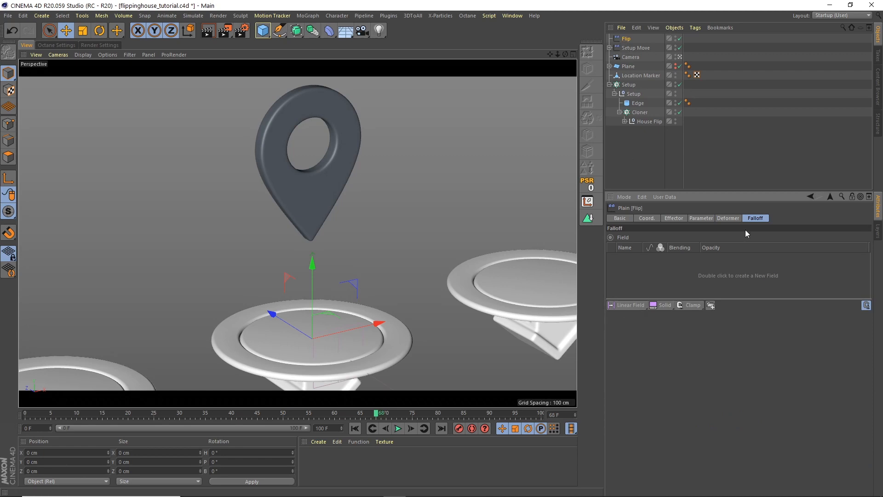
left_click(628, 304)
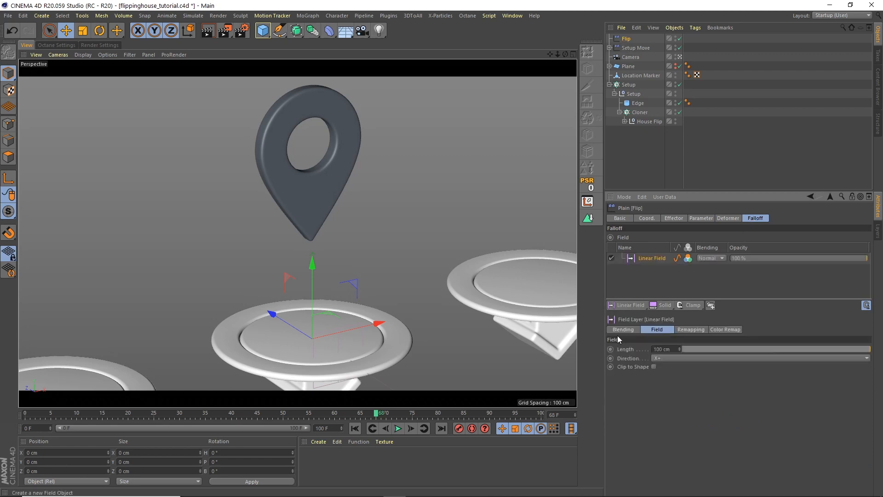
double_click(661, 349)
type("300")
key("Return")
Step: Move the Flip effector's Linear Field along X and set its X position to 300 cm
left_click_drag(367, 327, 432, 289)
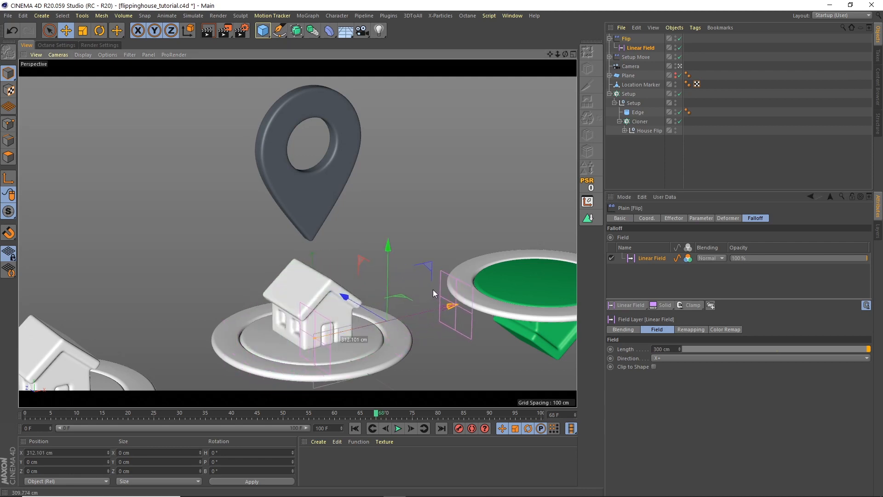
double_click(46, 453)
type("3")
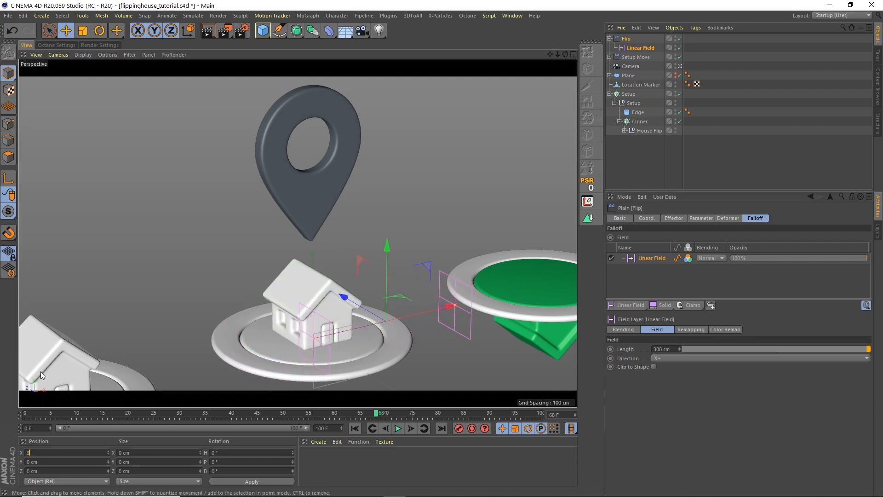
type("00")
key("Return")
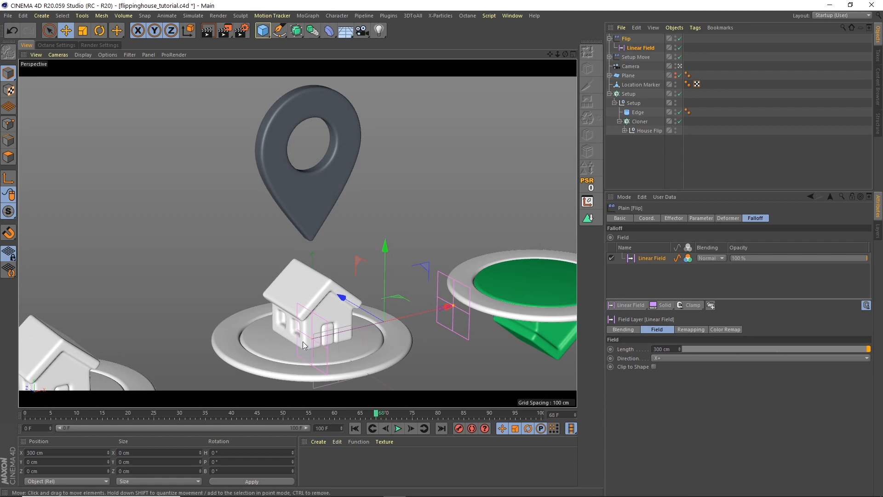
key("Delete")
Step: Play the animation from the start to check how the houses flip as they pass the field
left_click(626, 186)
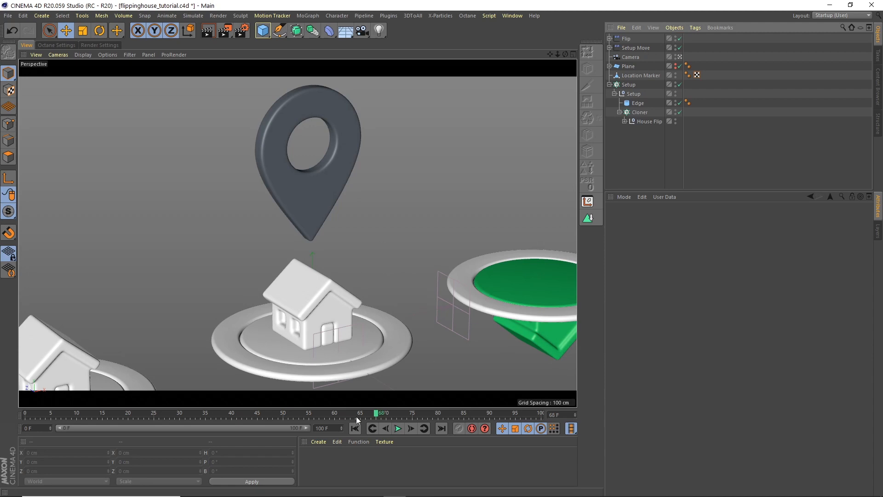
left_click_drag(349, 412, 26, 425)
left_click(398, 427)
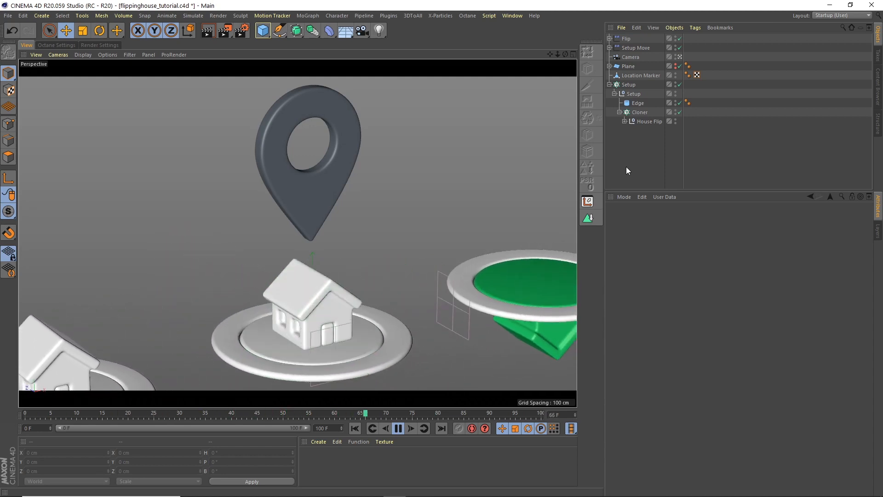
left_click(396, 428)
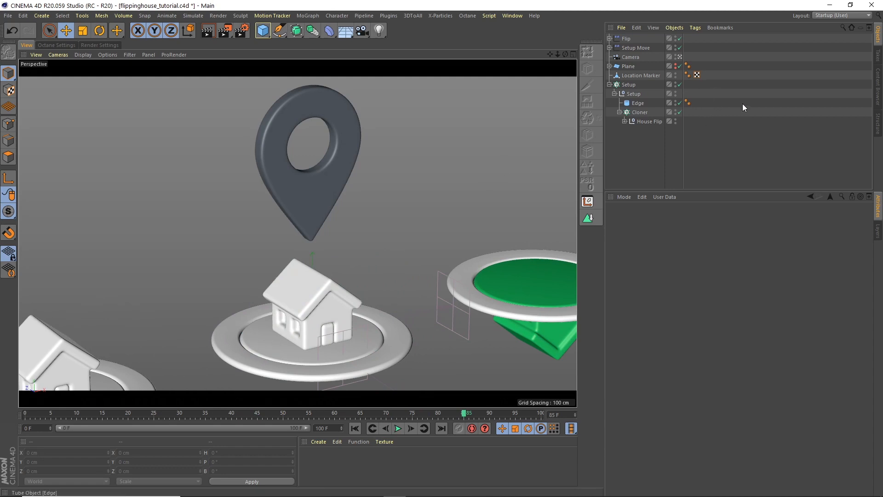
Step: Rename the inner Cloner as House Flip and hide the Setup Move and Flip effectors in the viewport
double_click(640, 112)
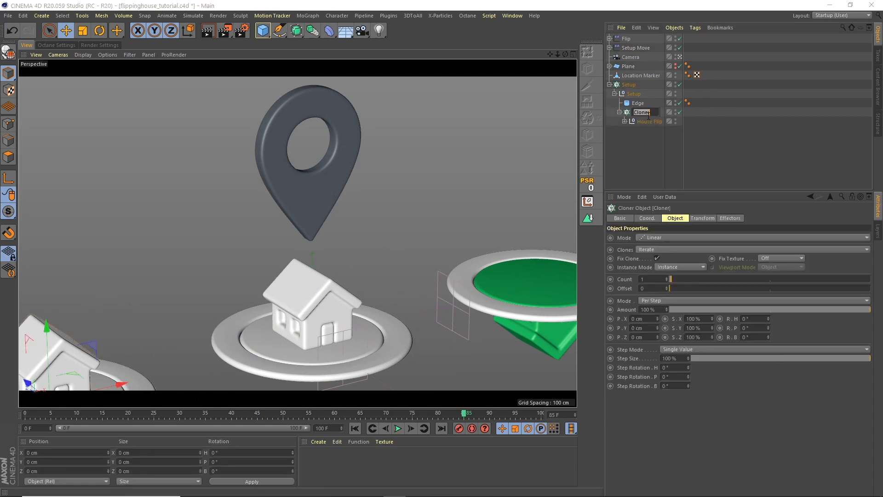
type("House F")
type("lip")
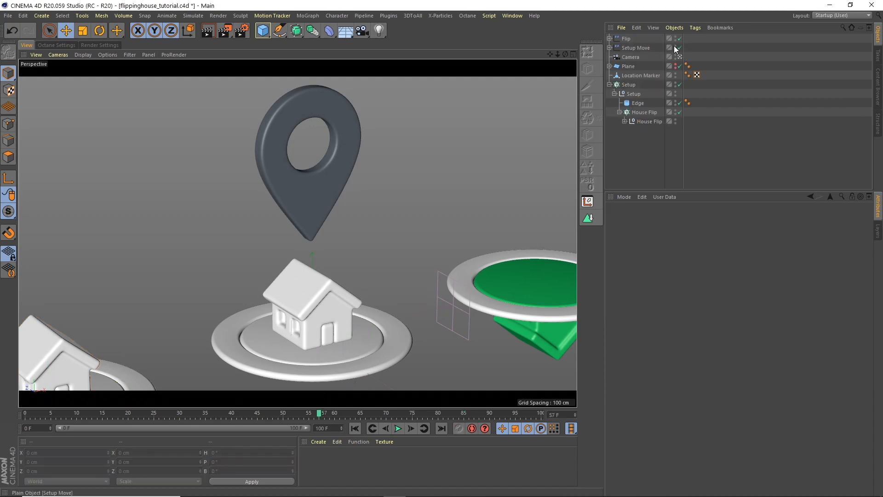
double_click(674, 46)
double_click(675, 37)
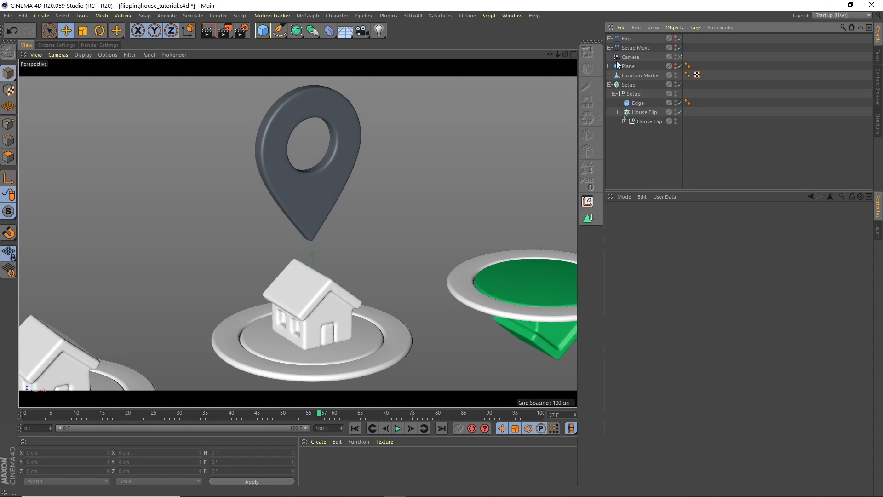
Step: Add a Delay effector to the House Flip cloner
left_click(643, 113)
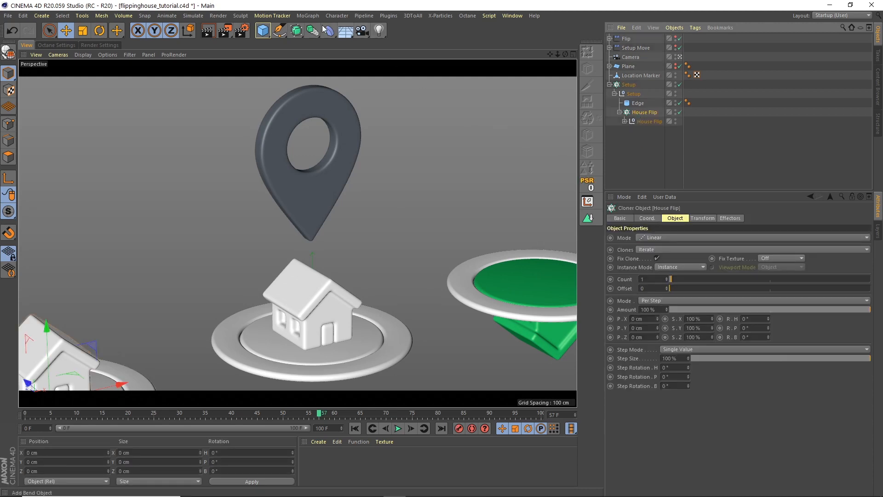
left_click(308, 15)
mouse_move(349, 26)
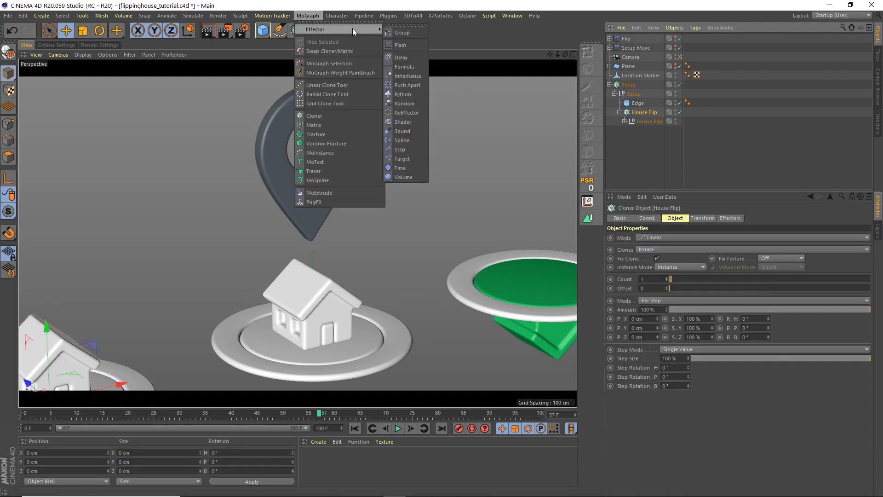
left_click(418, 61)
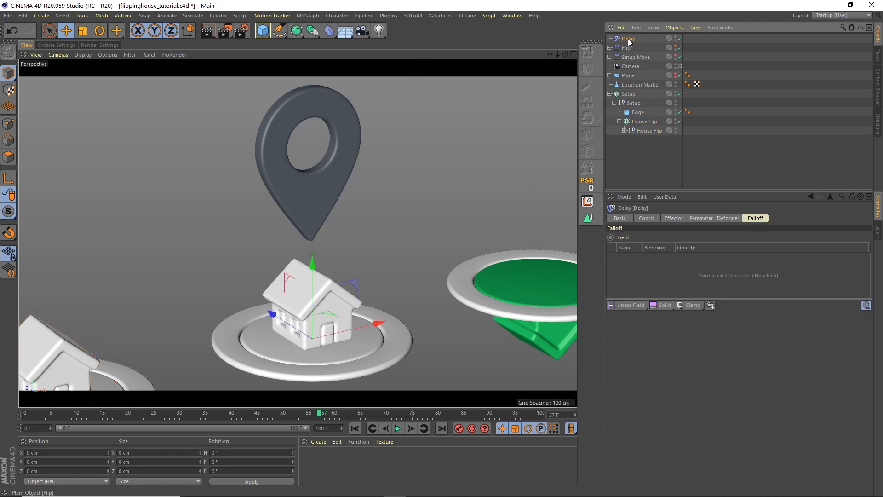
Step: Set the Delay effector's mode to Spring and its strength to 75%
left_click(673, 219)
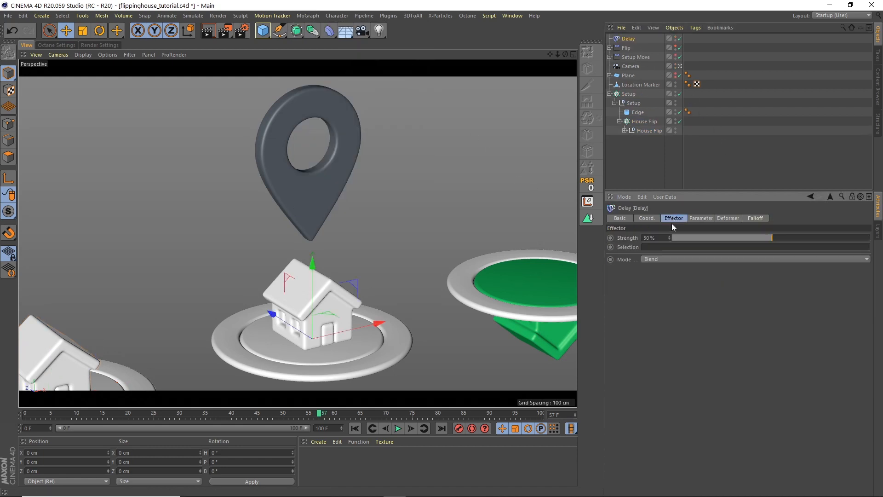
left_click(657, 259)
left_click(664, 287)
type("75")
key("Return")
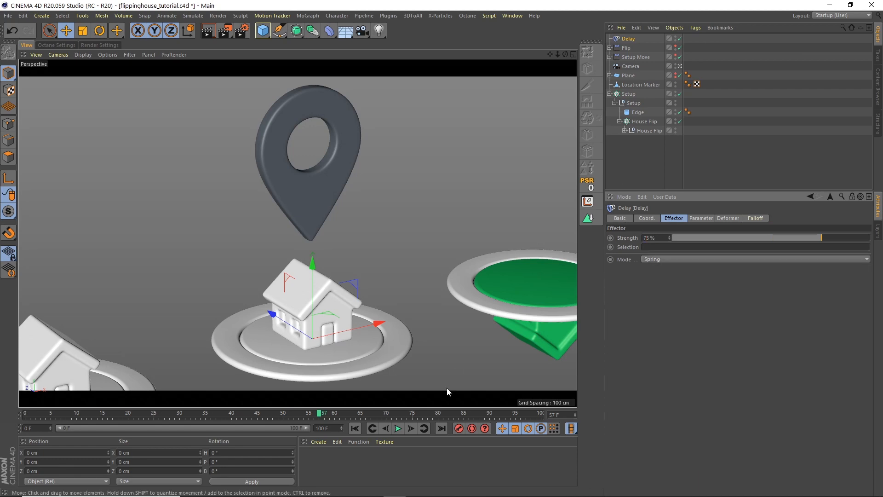
Step: Play the animation from the first frame to check the springy house flip
left_click(621, 169)
left_click(355, 428)
left_click(398, 429)
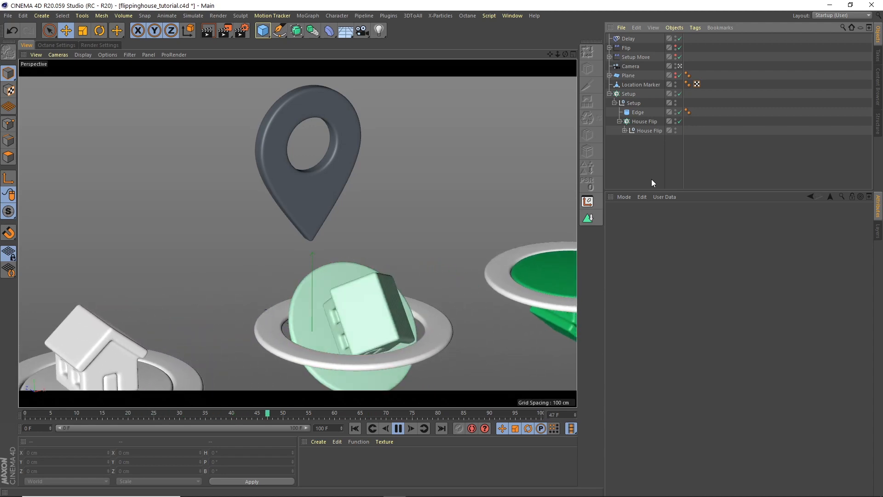
Step: Raise the Delay effector's strength to 80% and stop the playback after reviewing the motion
left_click(628, 39)
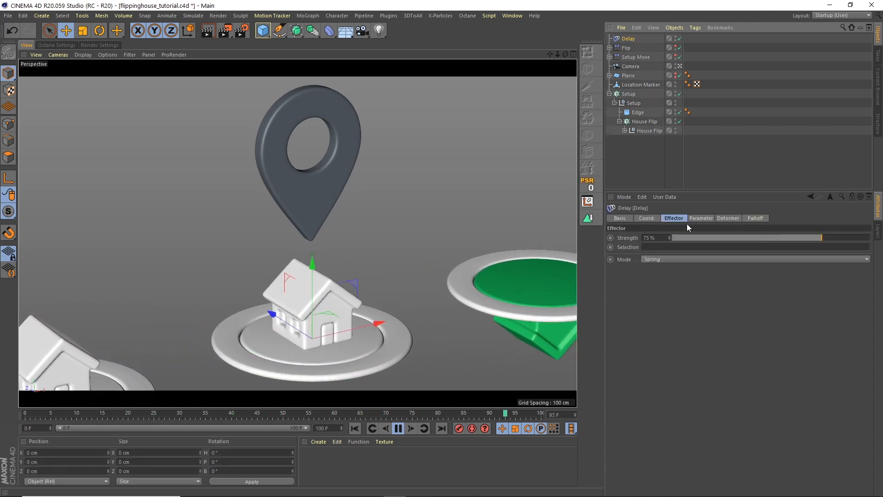
left_click_drag(662, 235, 600, 182)
type("80")
key("Return")
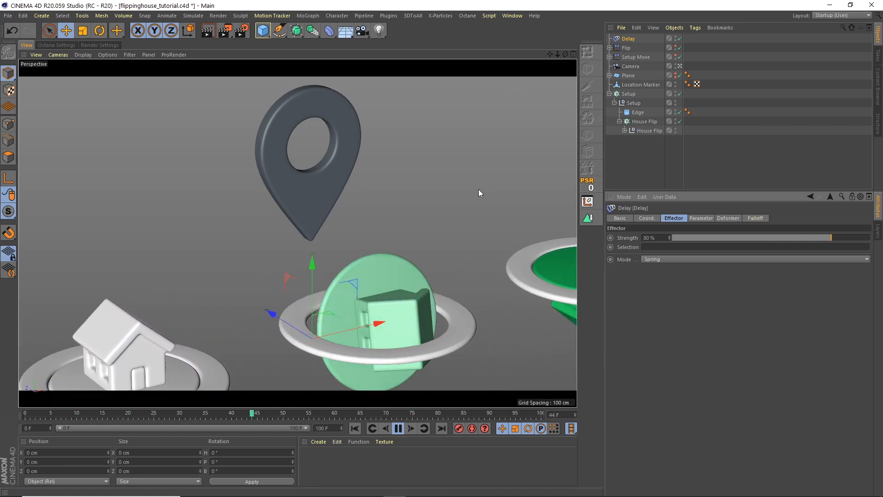
key("F8")
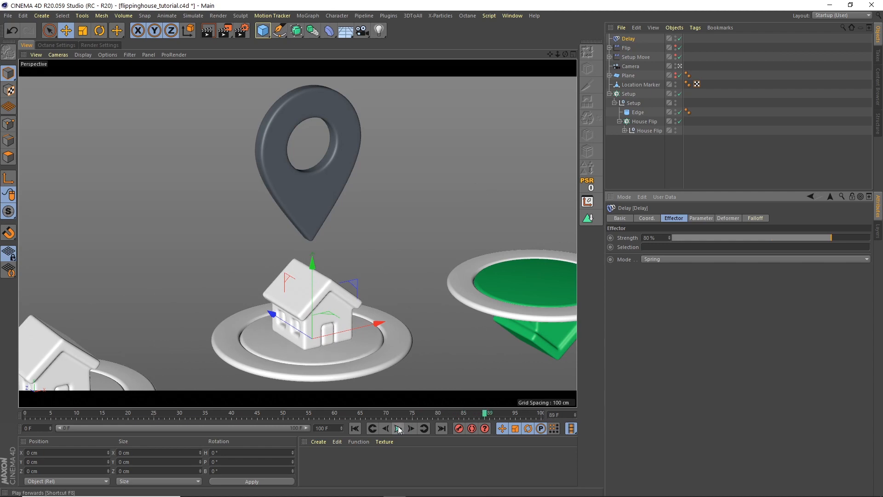
Step: Add the existing Delay effector to the Setup cloner's effector list, below Setup Move
left_click(628, 94)
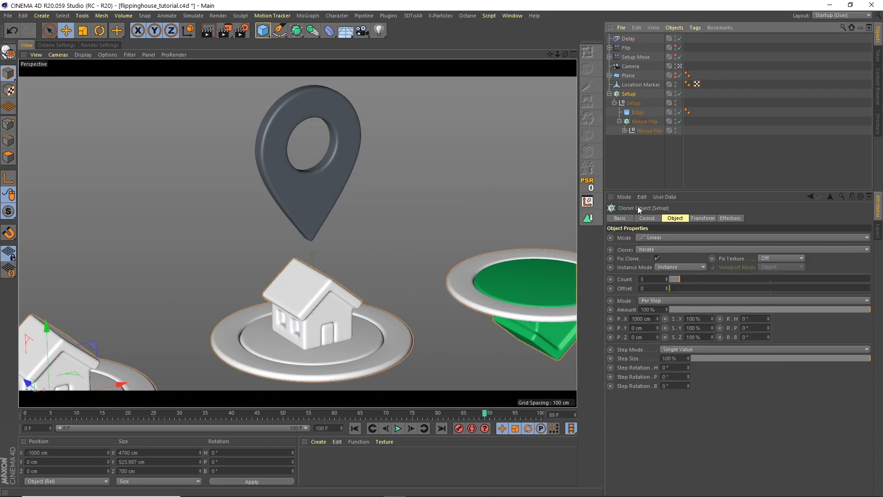
left_click(729, 218)
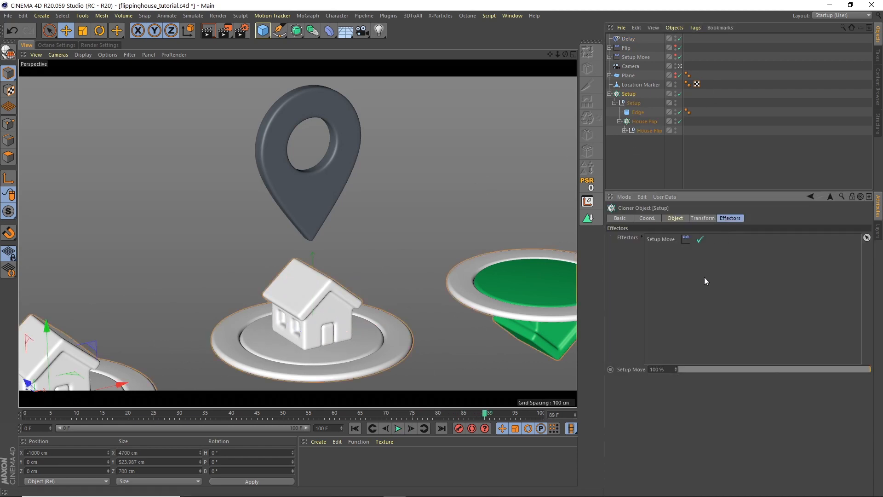
left_click_drag(628, 38, 657, 305)
left_click(632, 186)
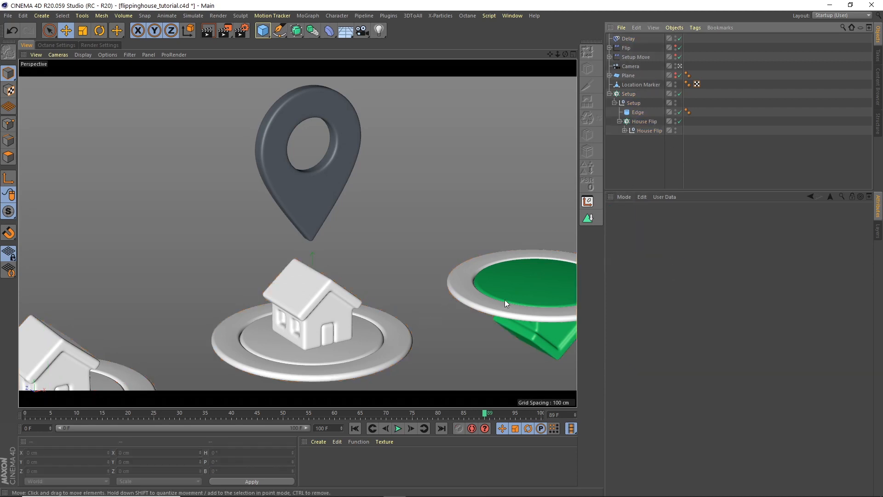
Step: Replay the animation from the first frame to check the delayed movement of the whole setups
left_click(355, 428)
left_click(398, 428)
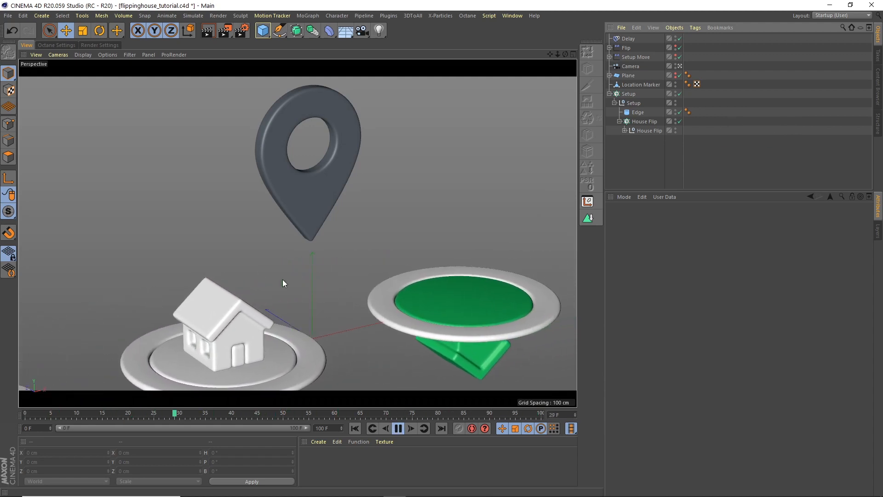
left_click(398, 428)
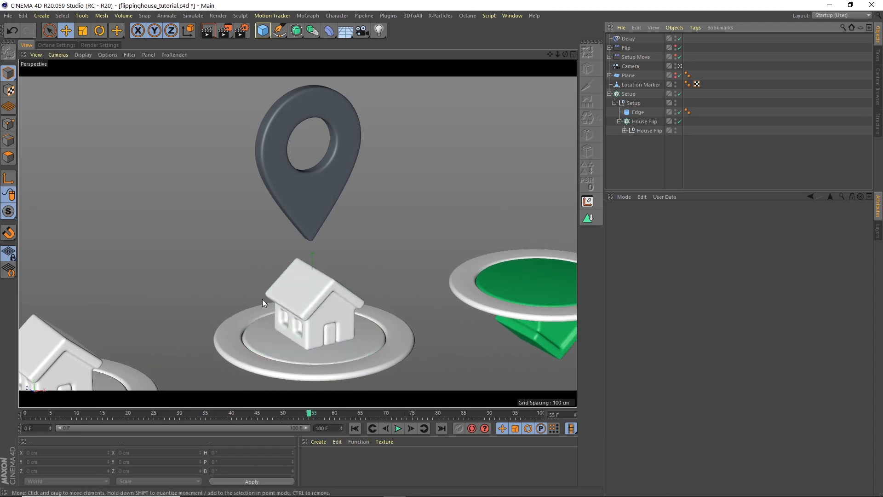
Step: Set the contour mode of the Setup Move linear field's remapping to Curve
left_click(610, 56)
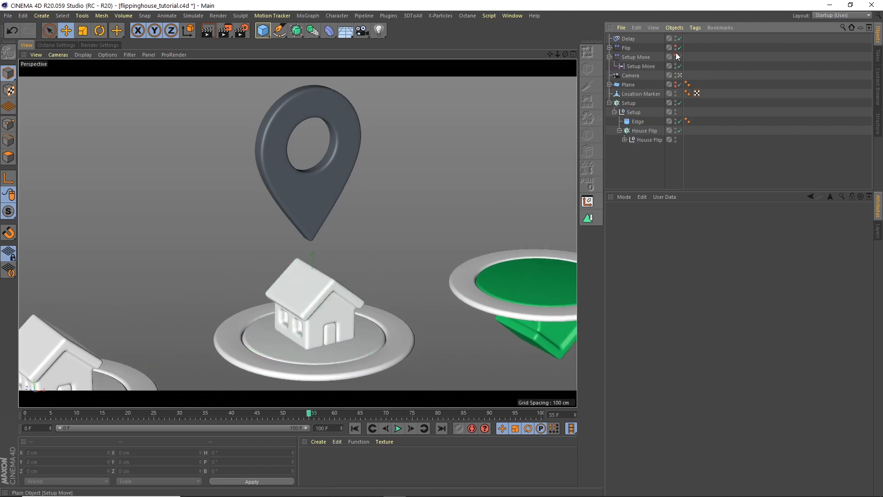
left_click(640, 66)
left_click(724, 218)
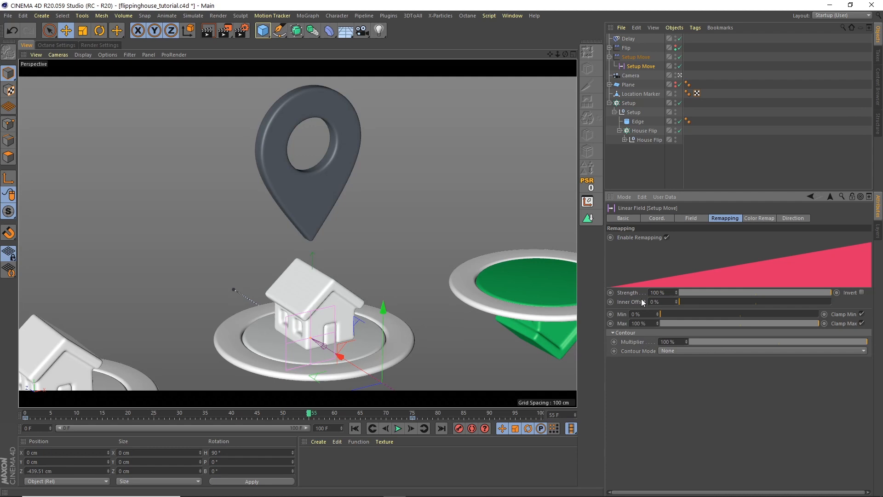
left_click(627, 332)
left_click(627, 333)
left_click(669, 350)
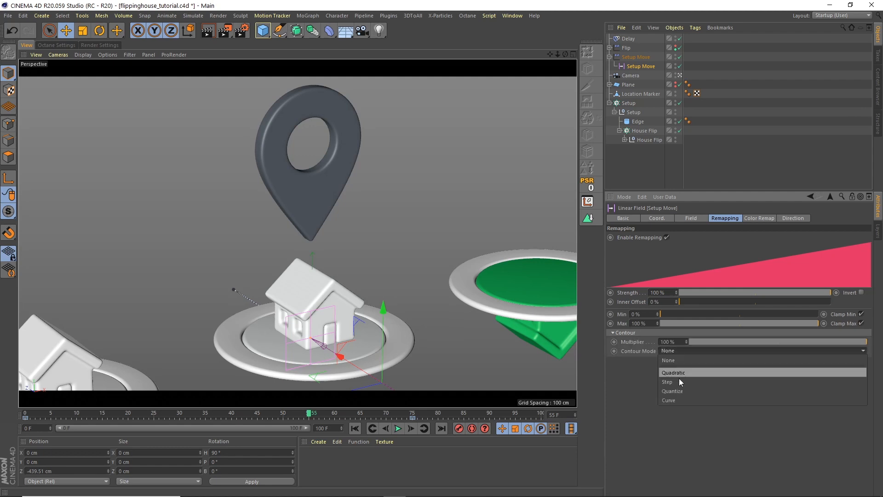
left_click(673, 400)
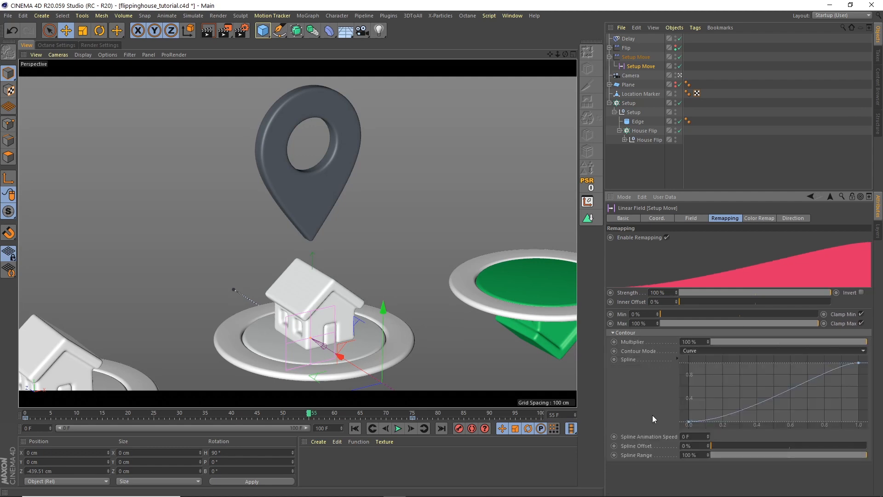
left_click(655, 172)
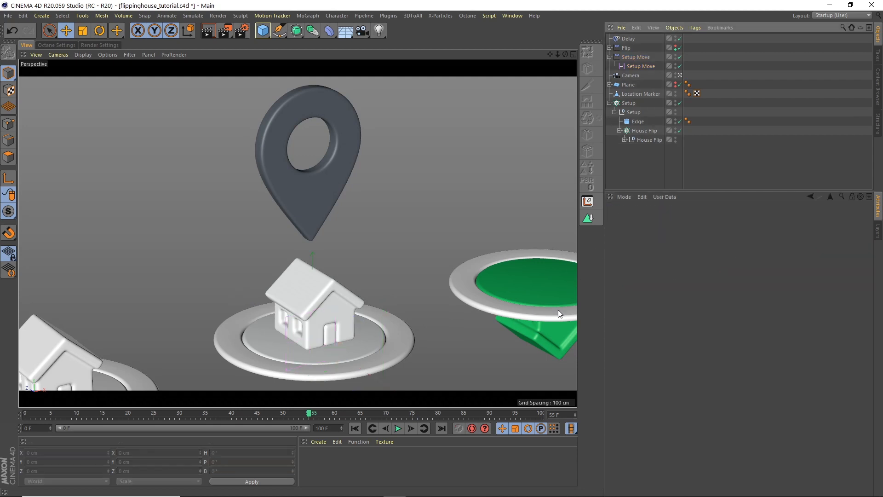
Step: Play the animation from the first frame to check the curved easing, and return to the start
left_click(355, 428)
left_click(398, 428)
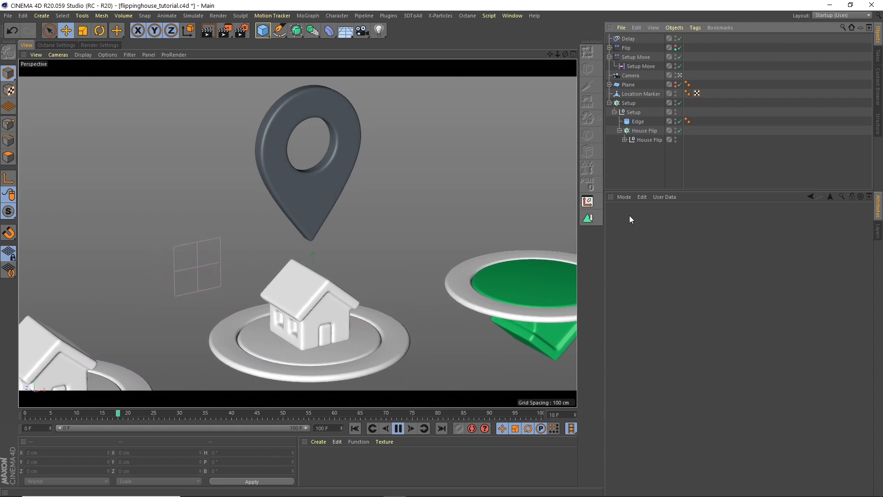
left_click(399, 428)
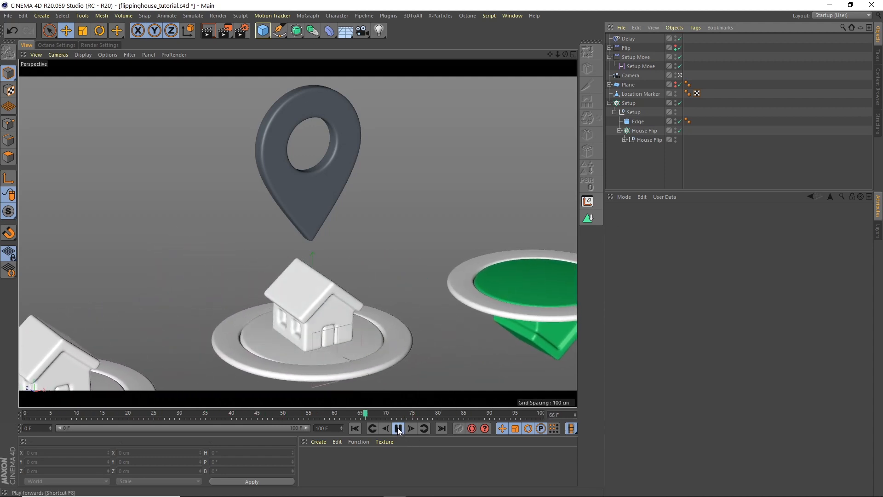
left_click(355, 428)
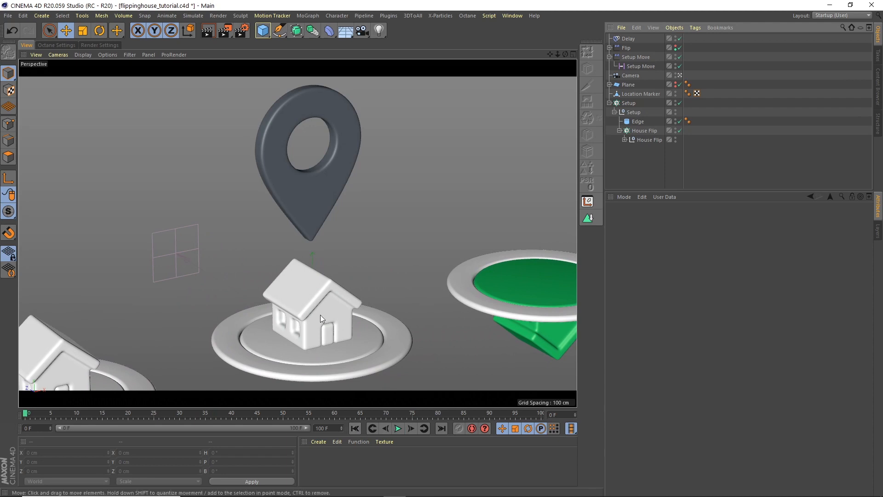
Step: Turn off the Flip effector's color mode so it no longer tints the cloned houses green
left_click(626, 48)
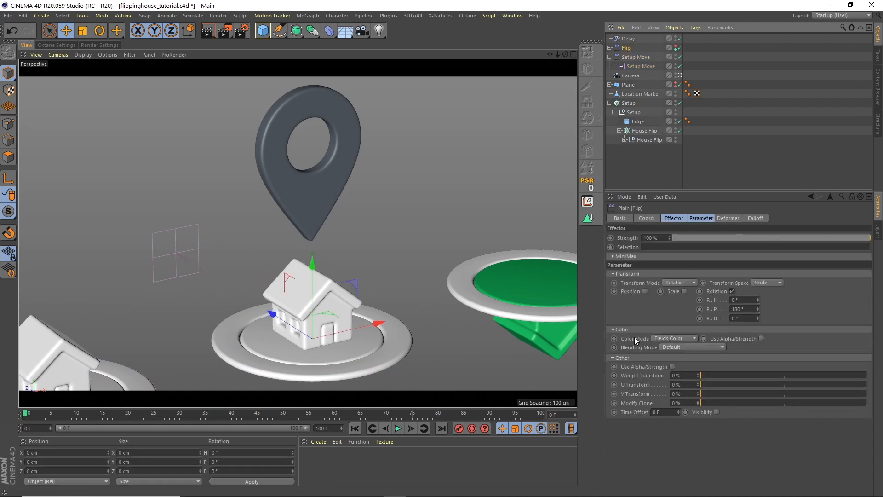
left_click(674, 338)
left_click(662, 346)
left_click(643, 165)
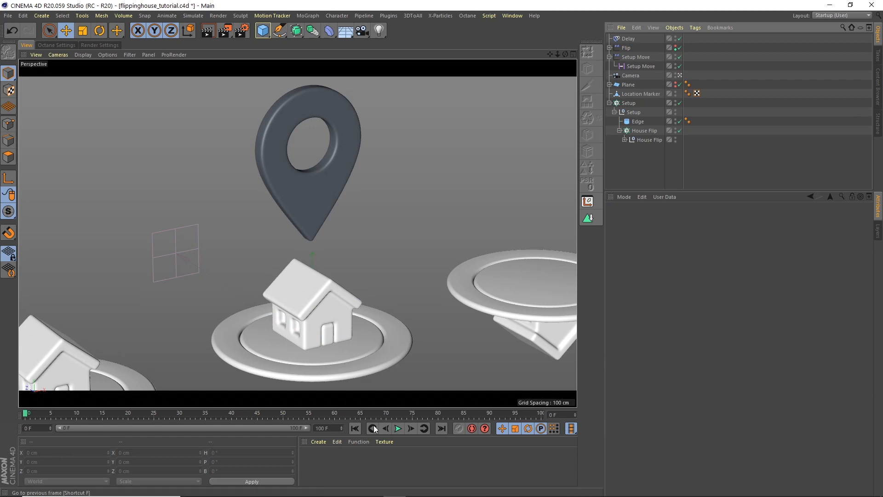
Step: Hide the Setup Move effector's linear field in the viewport and play the animation to review the motion
left_click(675, 55)
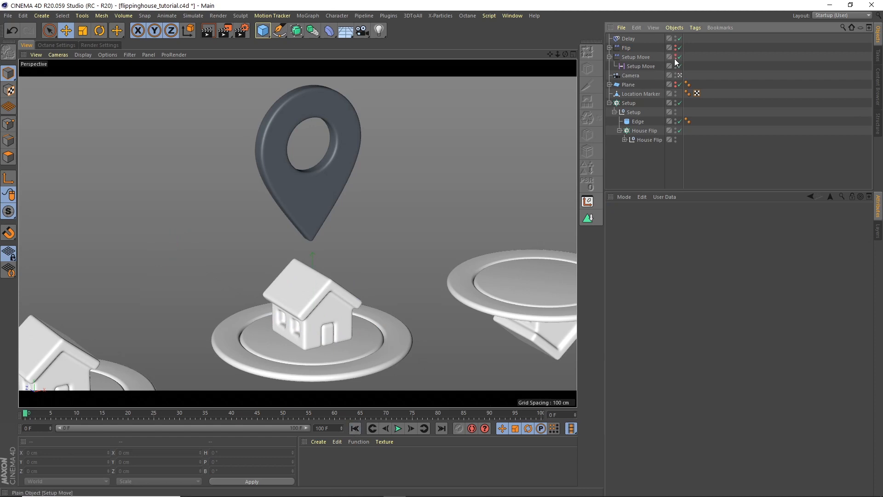
left_click(609, 57)
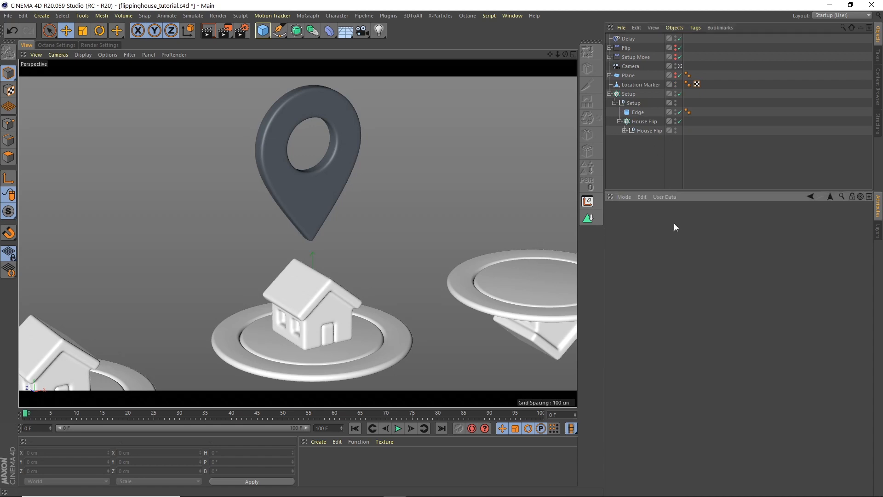
left_click(398, 428)
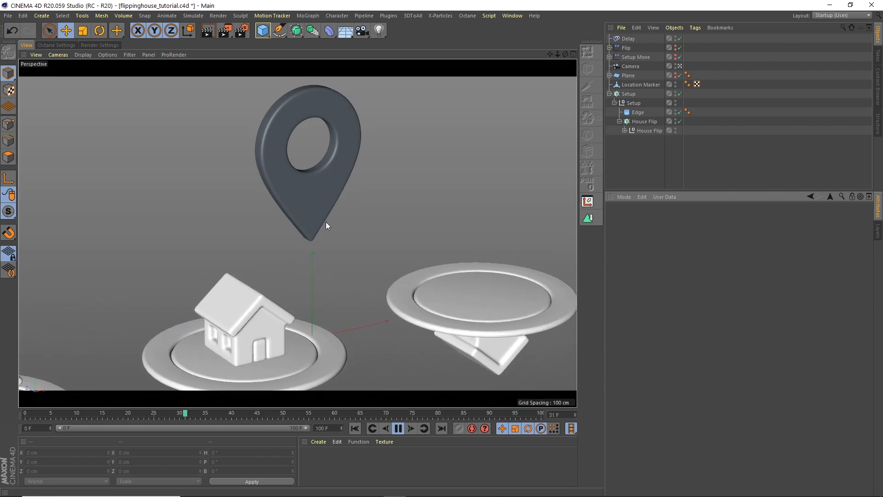
left_click(399, 427)
Step: Center the Location Marker's axis on all of its points with the Axis Center command
left_click(573, 54)
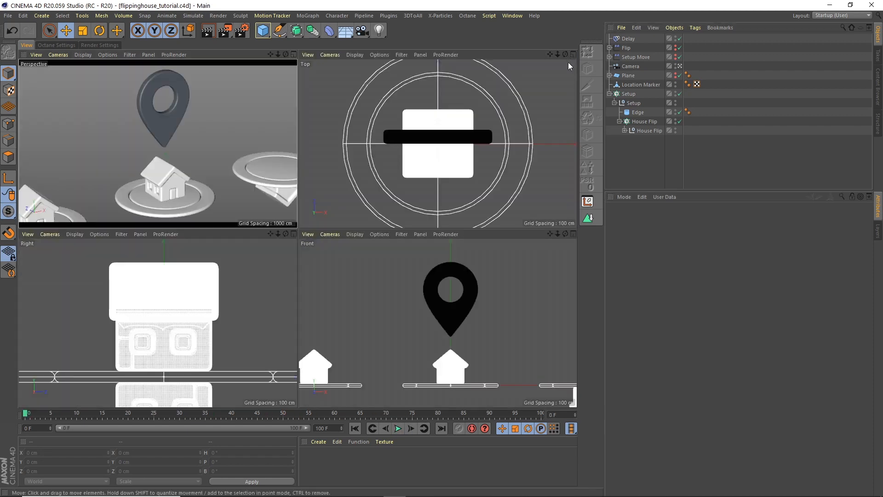
left_click(573, 55)
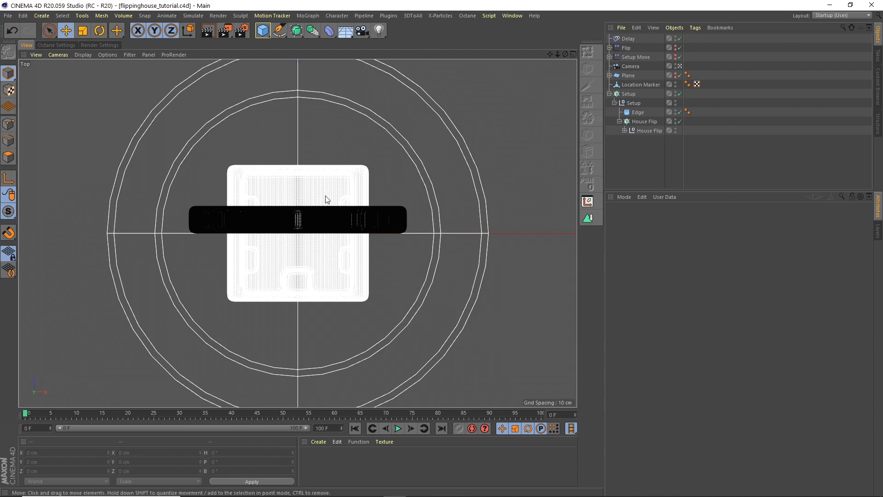
scroll(343, 178, "up", 3)
middle_click_drag(343, 178, 398, 113, "alt")
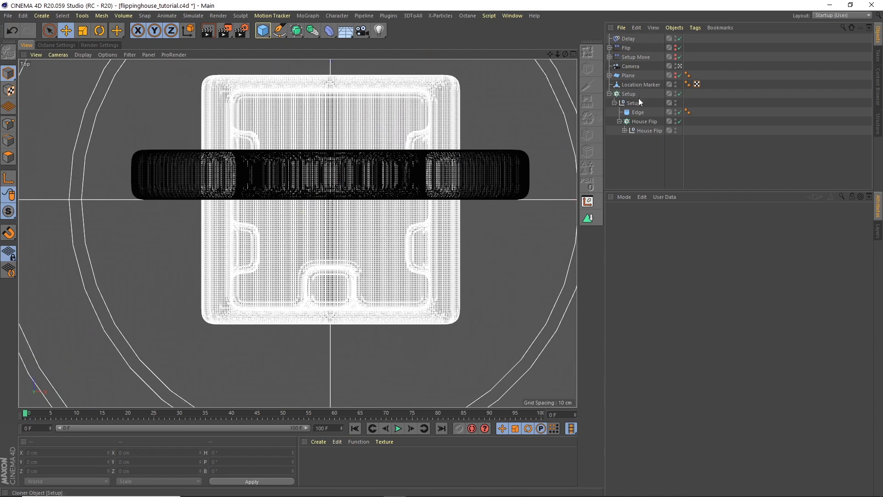
left_click(639, 85)
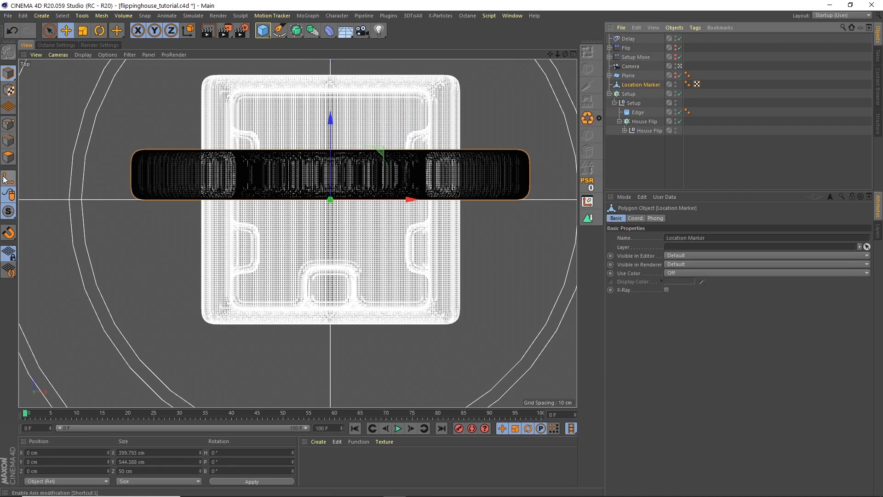
left_click(588, 202)
left_click_drag(622, 201, 604, 213)
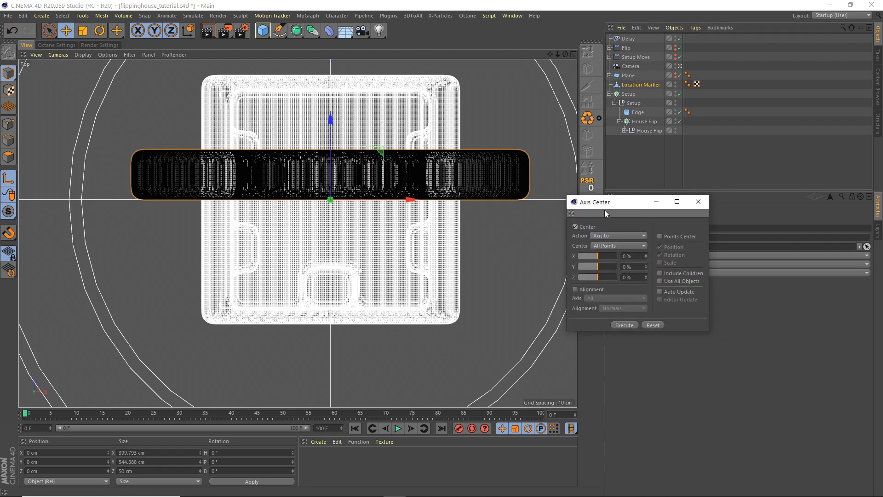
left_click(624, 324)
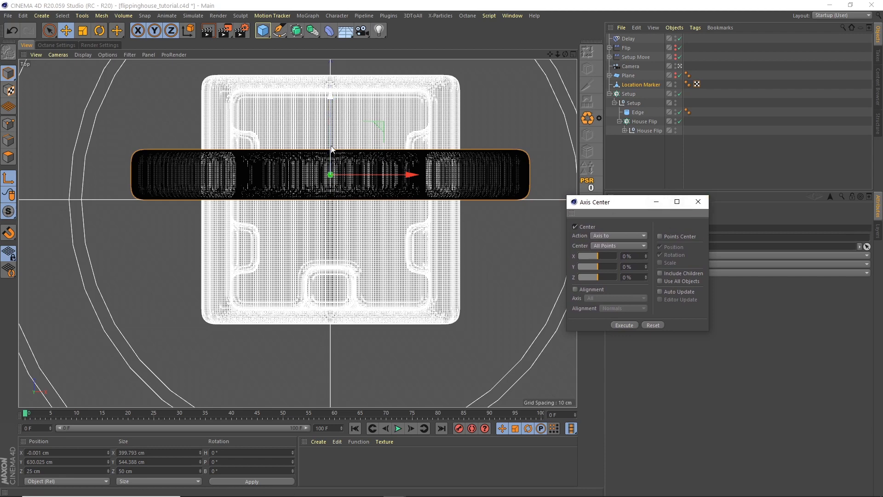
left_click(698, 201)
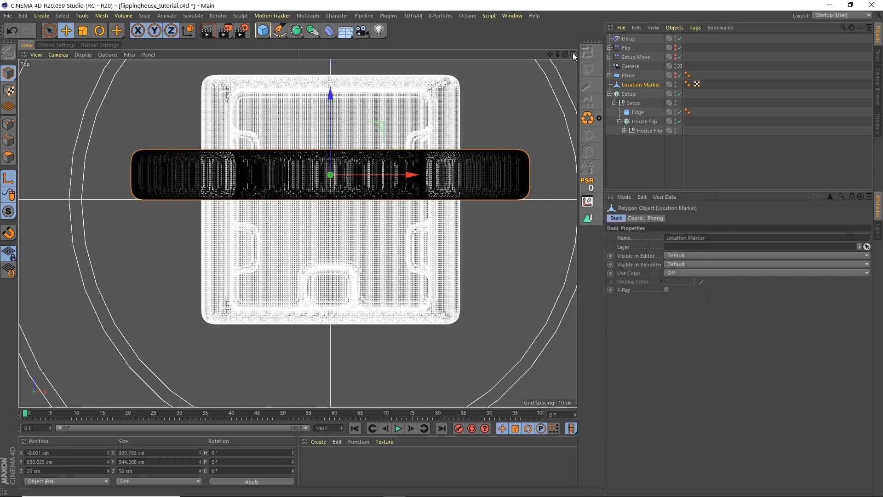
Step: Reset the Location Marker's position, scale and rotation so it sits at the world origin
left_click(573, 55)
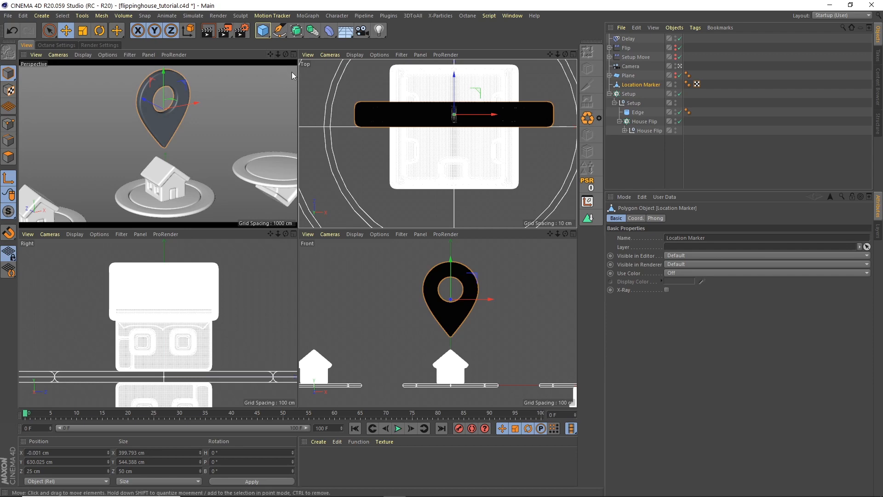
left_click(573, 54)
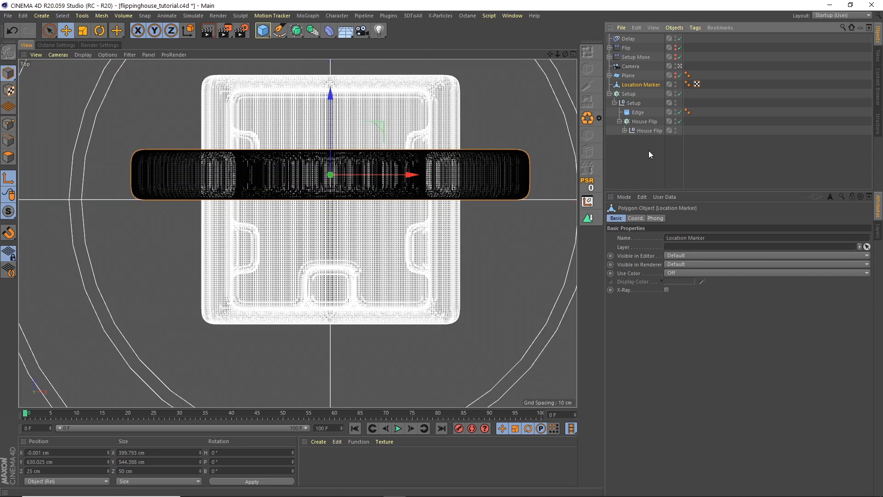
left_click(587, 188)
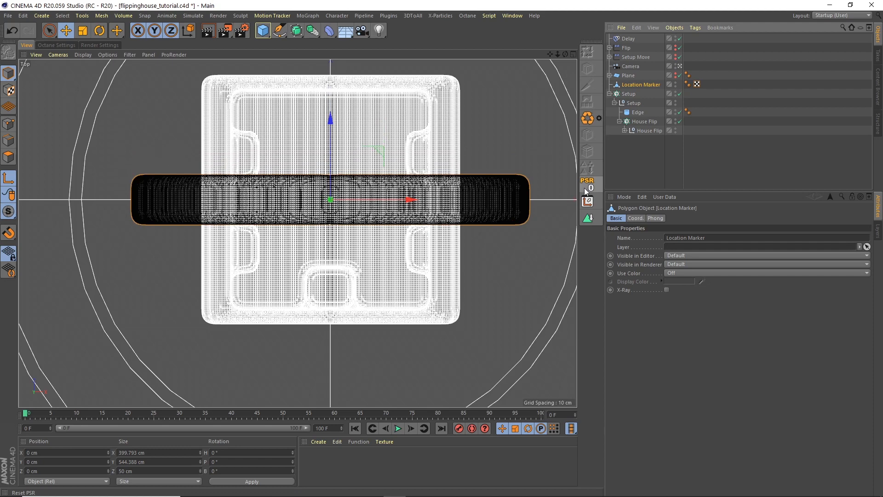
Step: Raise the Location Marker straight up along Y to about 592 cm, above the middle house
left_click(572, 54)
left_click_drag(165, 161, 164, 97)
key("ctrl+z")
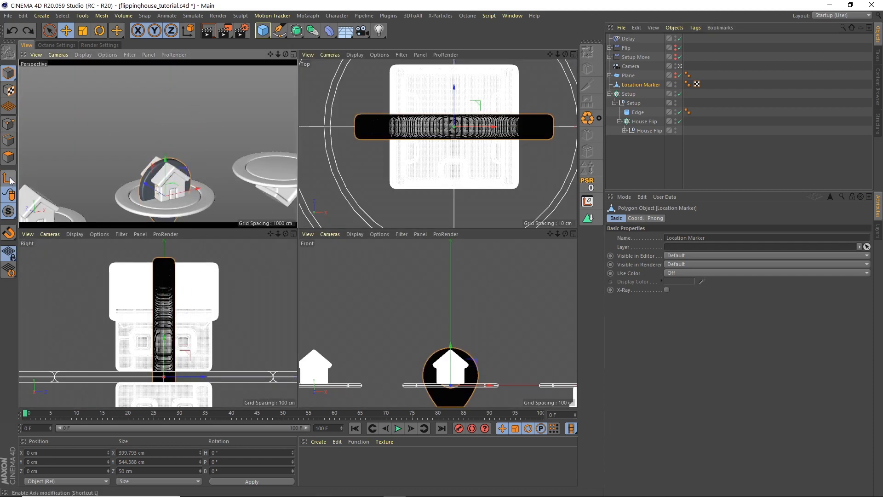
left_click(293, 54)
left_click_drag(313, 261, 313, 100)
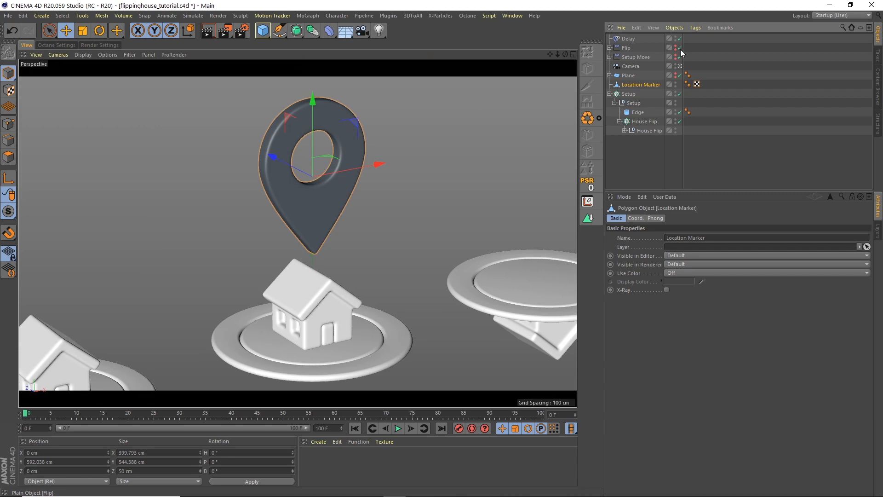
Step: Add a Vibrate tag to the Location Marker and enable Regular Pulse on it
left_click(695, 27)
mouse_move(709, 41)
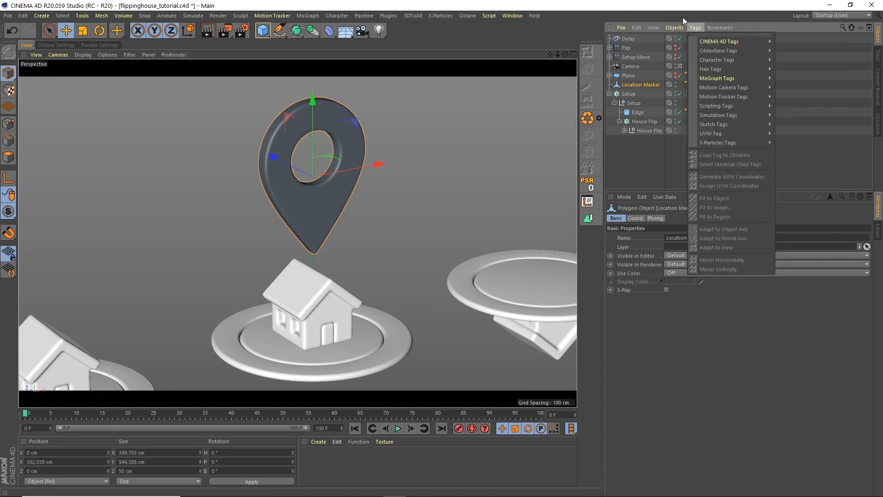
mouse_move(744, 43)
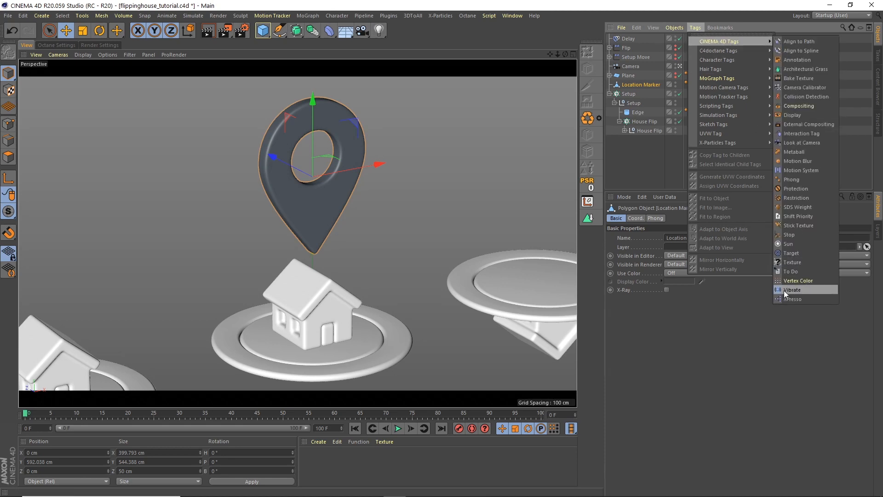
left_click(787, 291)
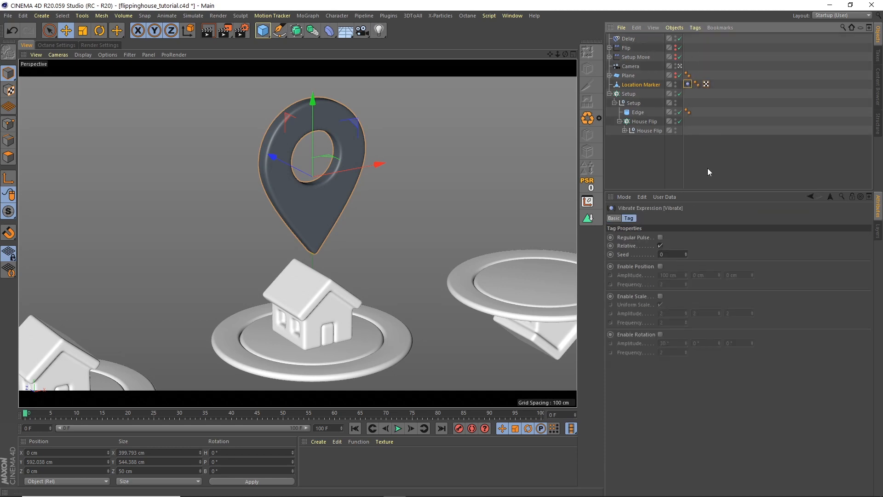
left_click(660, 237)
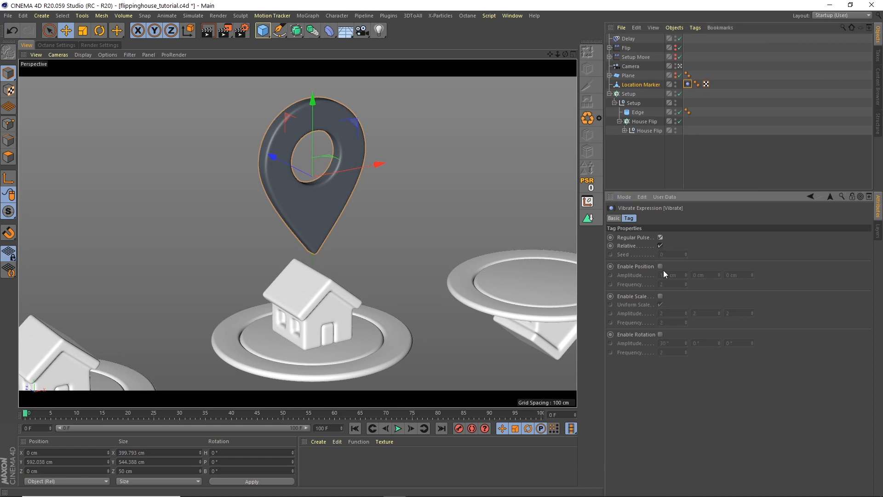
Step: Enable position vibration on the Vibrate tag with amplitude 0, 30, 0 cm and frequency 1
left_click(660, 267)
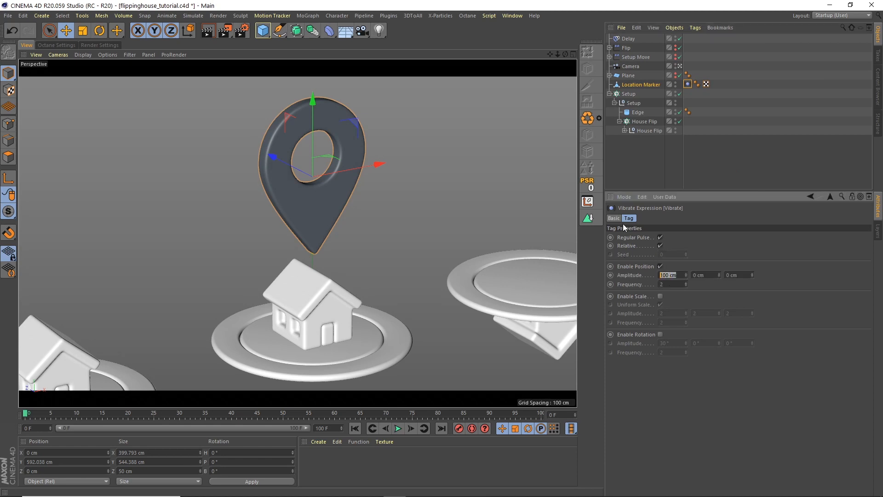
type("0")
key("Tab")
type("30")
key("Tab")
key("Tab")
type("1")
key("Tab")
Step: Play the animation and lower the marker's position vibration frequency to 0.5, stopping playback after reviewing it
left_click(398, 428)
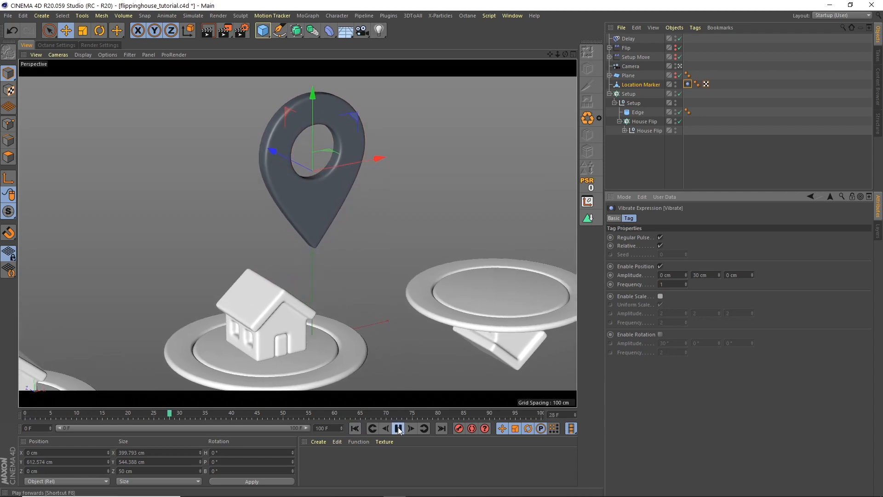
double_click(668, 284)
type("0.5")
key("Return")
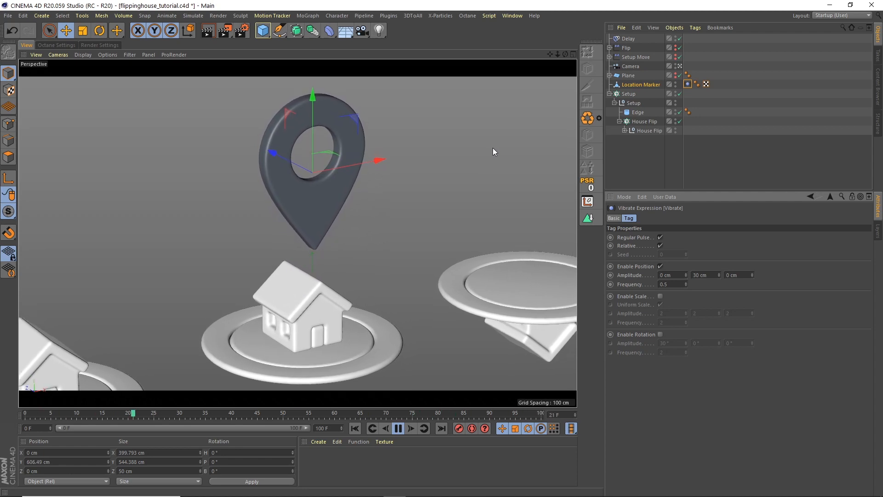
left_click(399, 429)
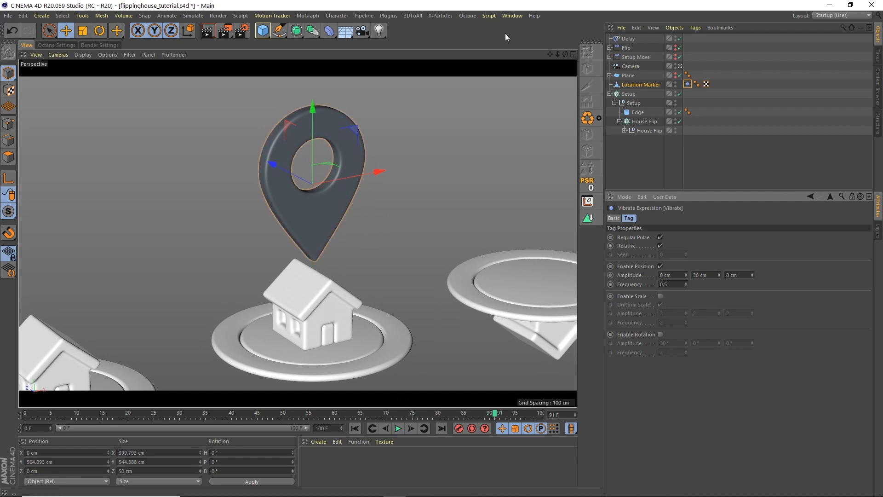
Step: Add a MoGraph Cloner object to the scene for the Location Marker
left_click(612, 138)
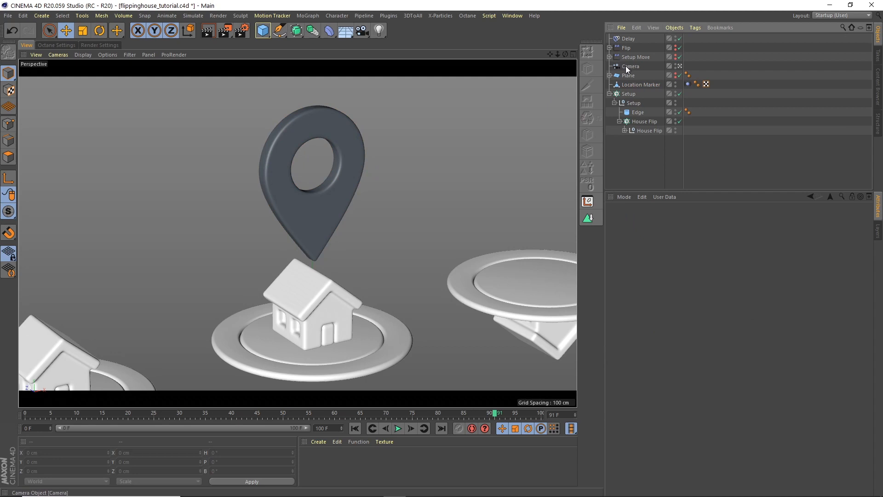
left_click(638, 85)
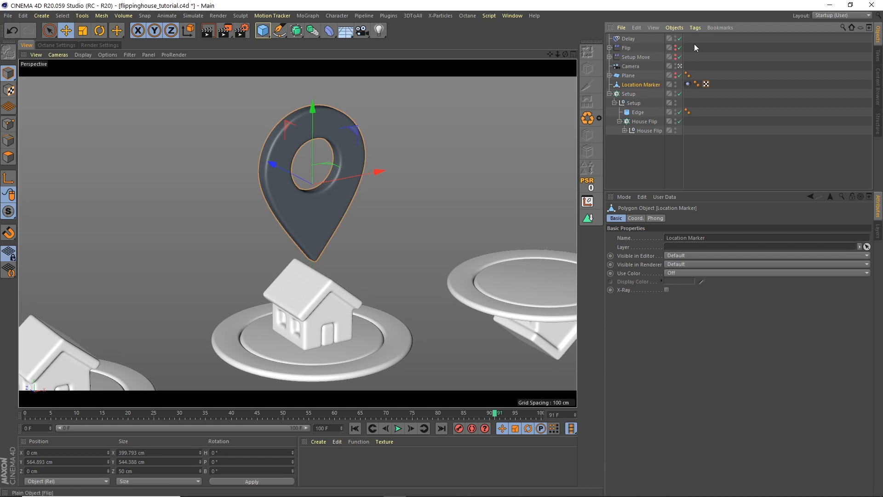
left_click(678, 27)
left_click(676, 28)
left_click(307, 15)
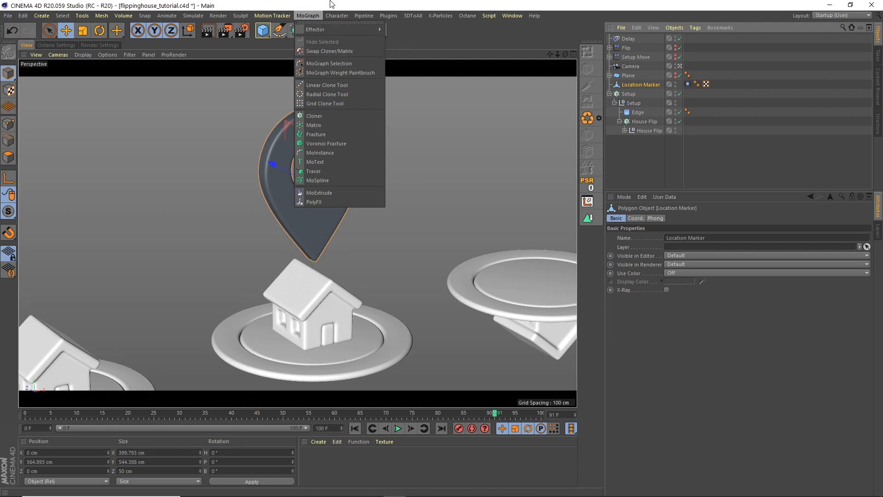
left_click(482, 65)
left_click(308, 16)
left_click(315, 116)
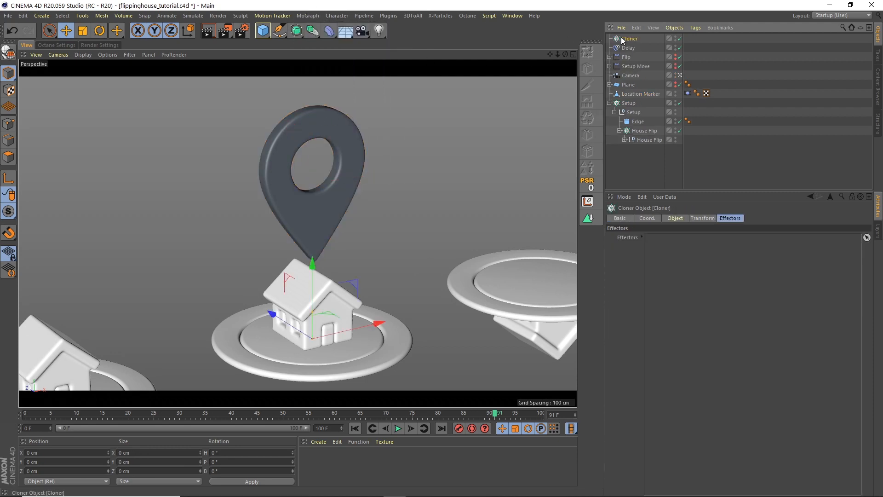
Step: Match the Cloner's position to the Location Marker by resetting its PSR under it, and nest the marker inside the Cloner
mouse_move(665, 98)
left_mouse_down()
mouse_move(653, 105)
mouse_move(641, 94)
left_mouse_up()
left_click(588, 185)
left_click_drag(633, 94, 635, 86)
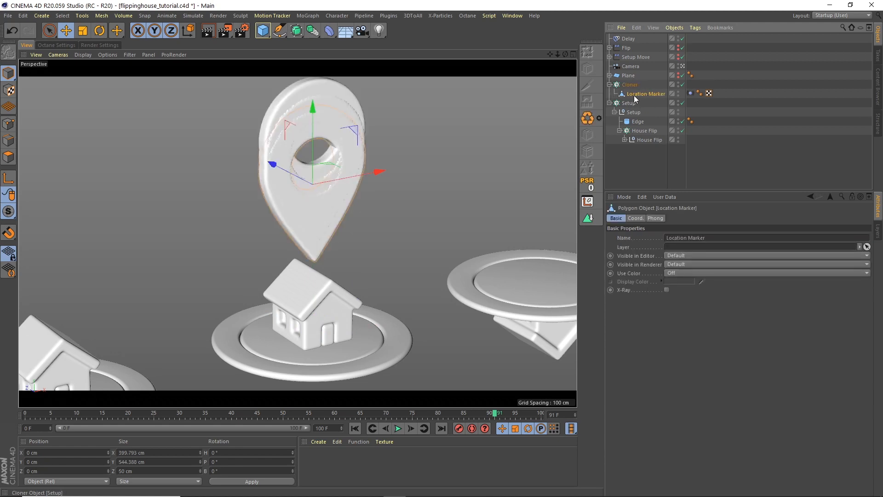
Step: Set the Cloner's count to 1 and its P.Y step offset to 0 cm
left_click(633, 86)
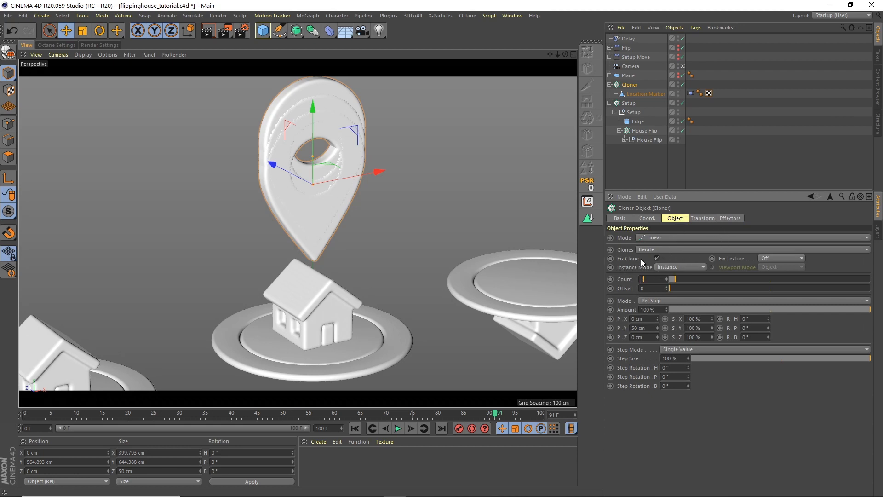
key("Return")
left_click_drag(648, 328, 608, 311)
type("0")
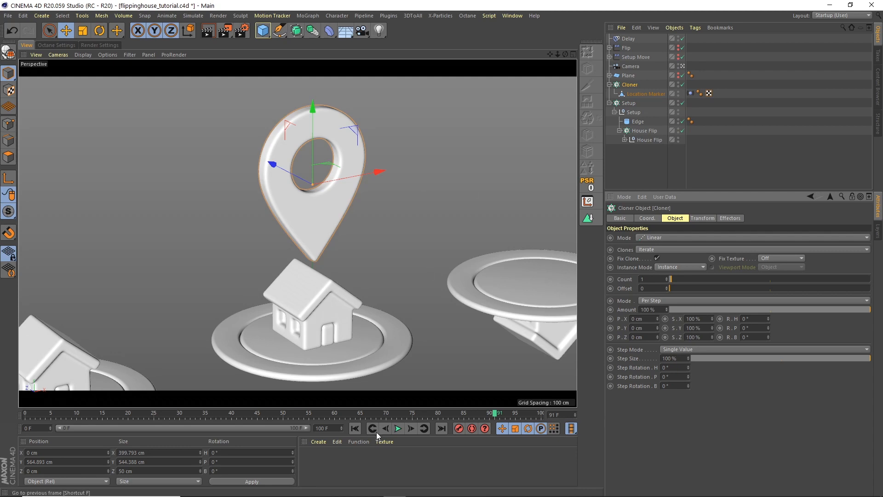
Step: Move the Vibrate tag from the Location Marker to its parent Cloner and play the animation to check the bobbing
left_click(398, 428)
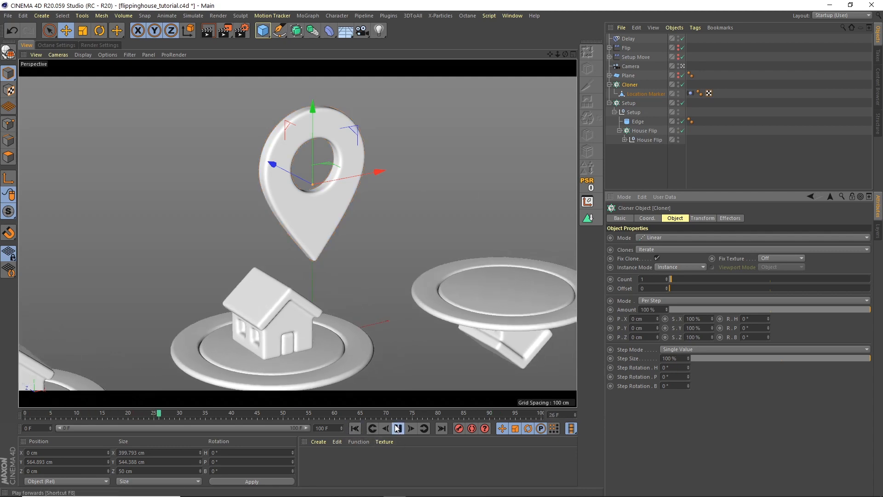
left_click(383, 428)
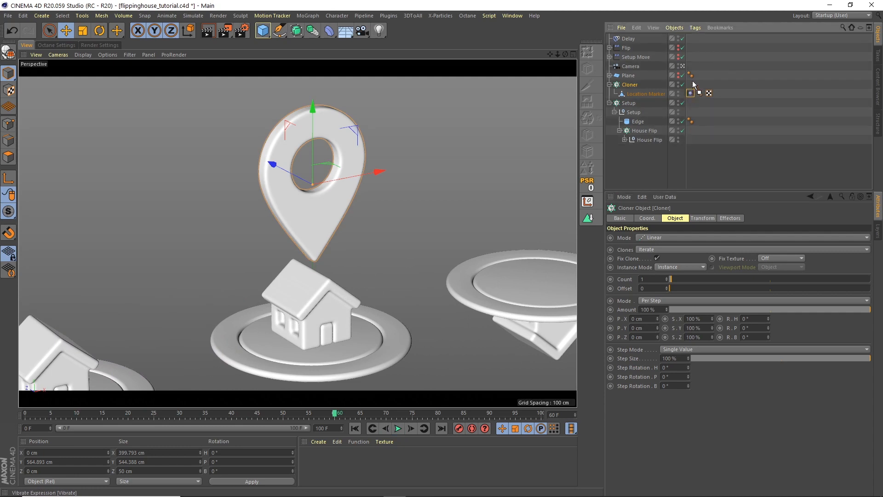
left_click_drag(692, 81, 691, 84)
left_click(379, 426)
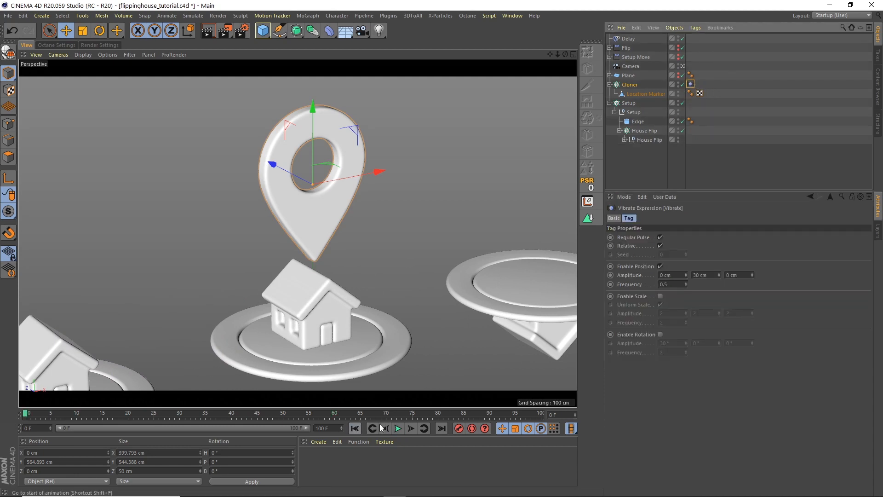
left_click(398, 428)
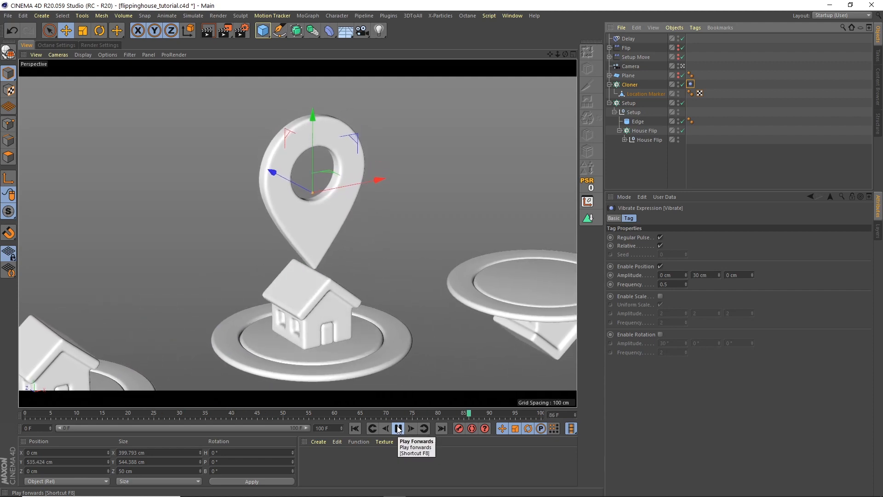
left_click(398, 428)
Step: Raise the Cloner along Y to about 608 cm at frame 0 and play the animation to check its clearance above the house
left_click(629, 85)
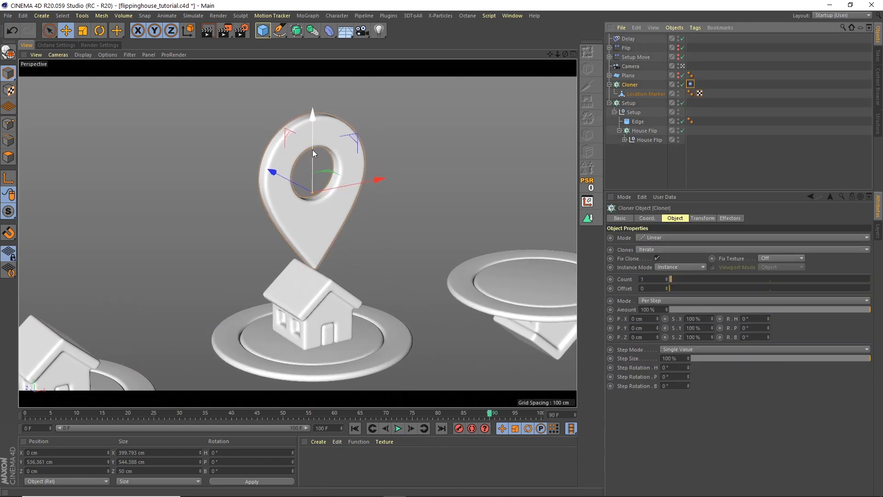
left_click_drag(313, 150, 313, 130)
left_click(358, 428)
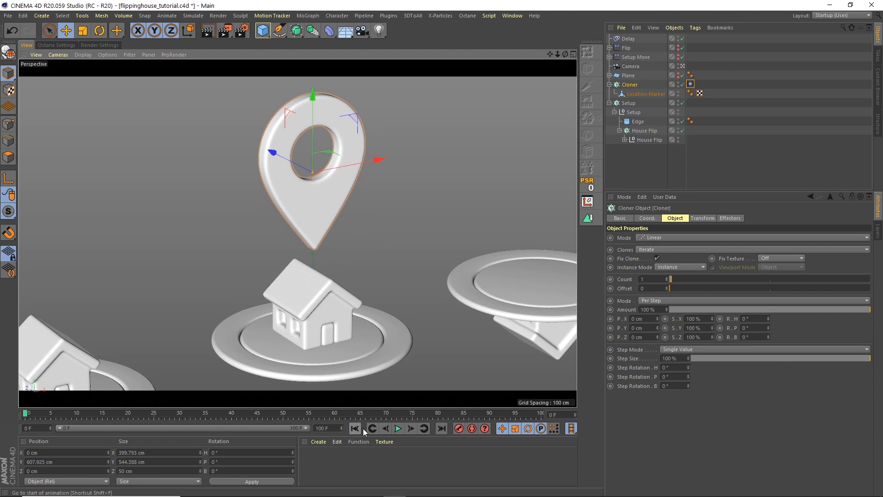
left_click(398, 428)
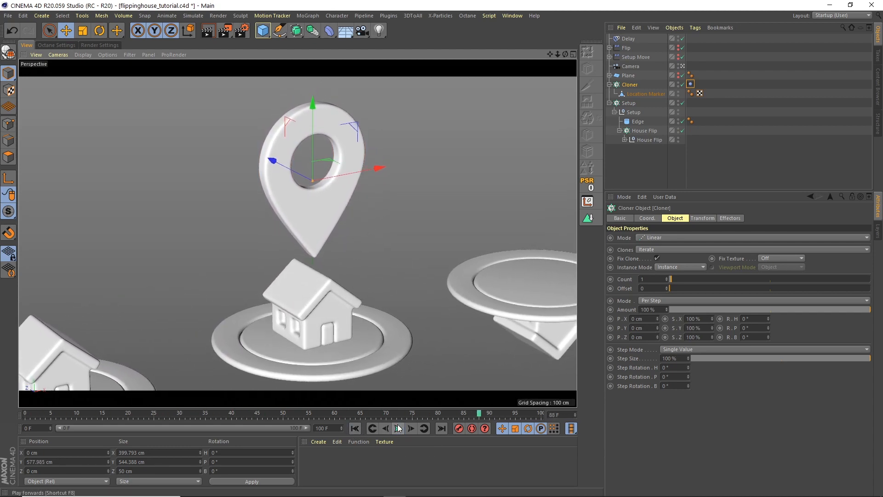
left_click(398, 428)
Step: Collapse the Cloner's hierarchy and rename the Cloner as Location Marker
left_click(610, 85)
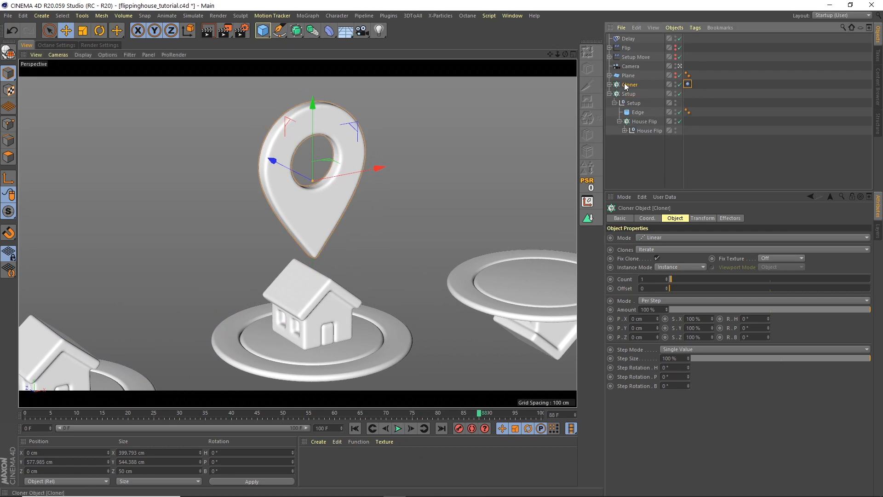
double_click(631, 85)
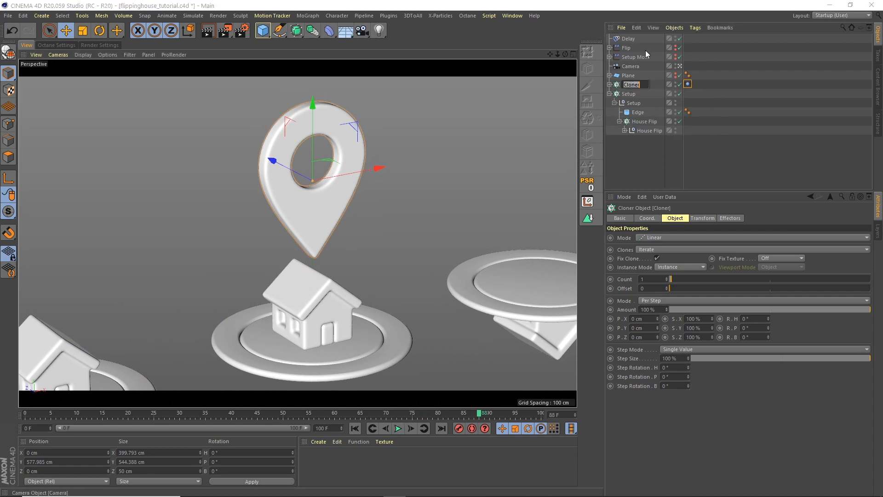
type("Location")
key("Escape")
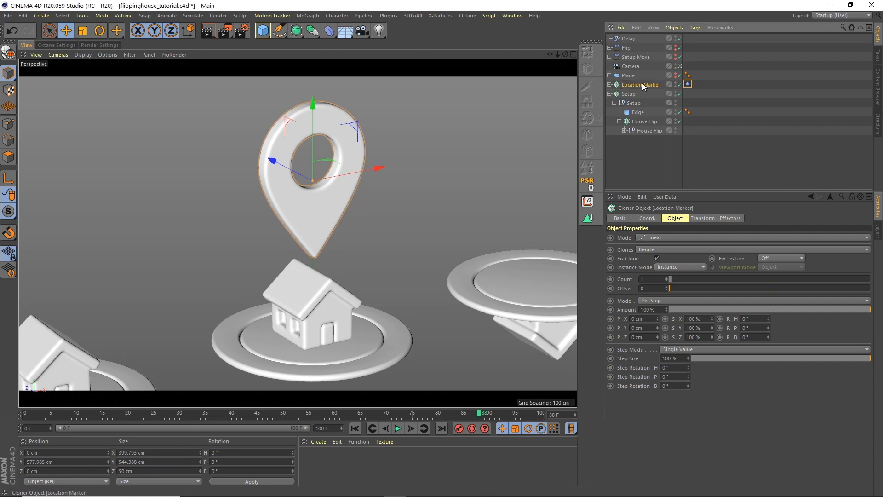
Step: Add a Plain effector to the Location Marker cloner, place it below Delay in the hierarchy, and rename it Location Rotation
left_click(308, 16)
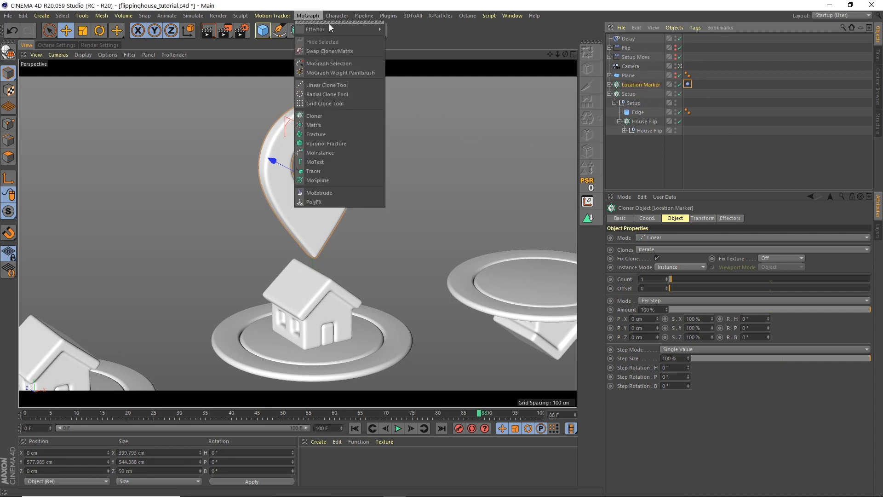
mouse_move(357, 29)
left_click(393, 45)
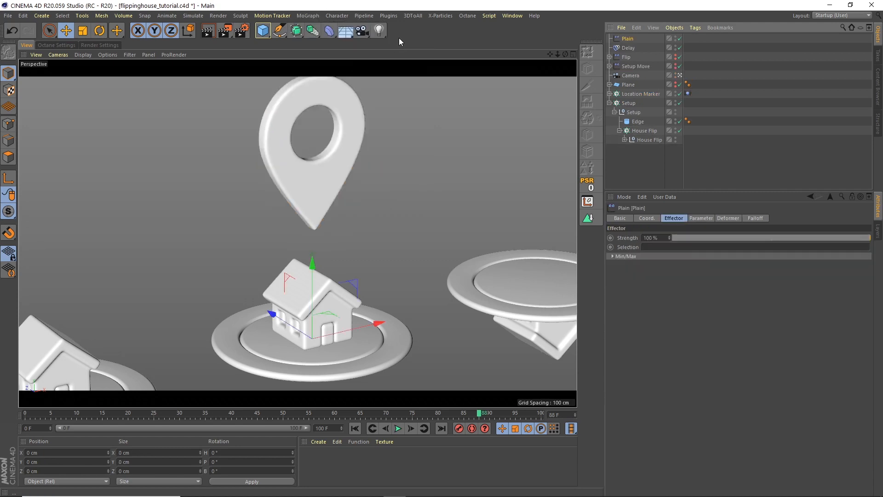
left_click_drag(622, 38, 626, 52)
double_click(627, 48)
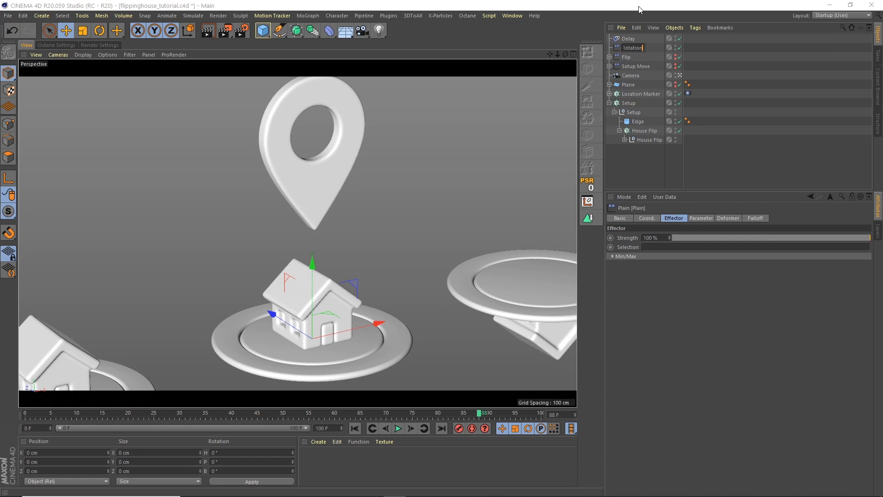
type("Location Rotation")
key("Return")
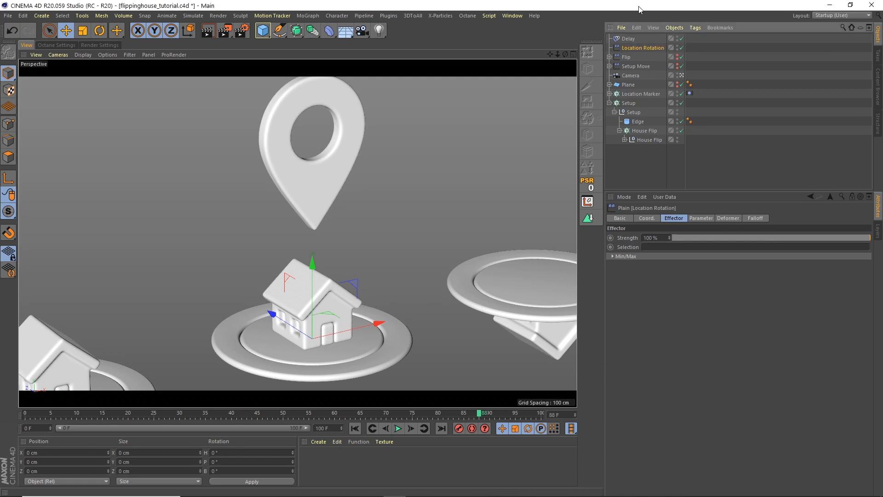
Step: Disable position on the Location Rotation effector, enable rotation, and set its heading (R.H) to 180°
left_click(637, 93)
left_click(646, 49)
left_click(699, 218)
left_click(645, 254)
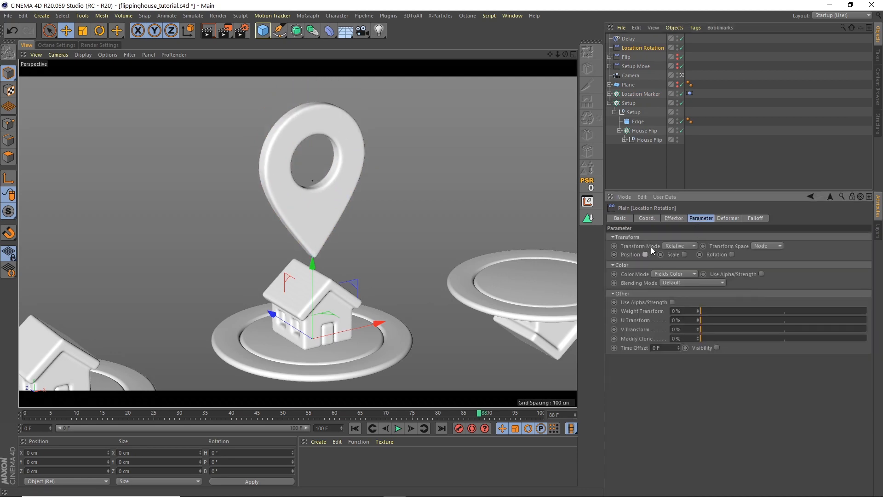
left_click(732, 255)
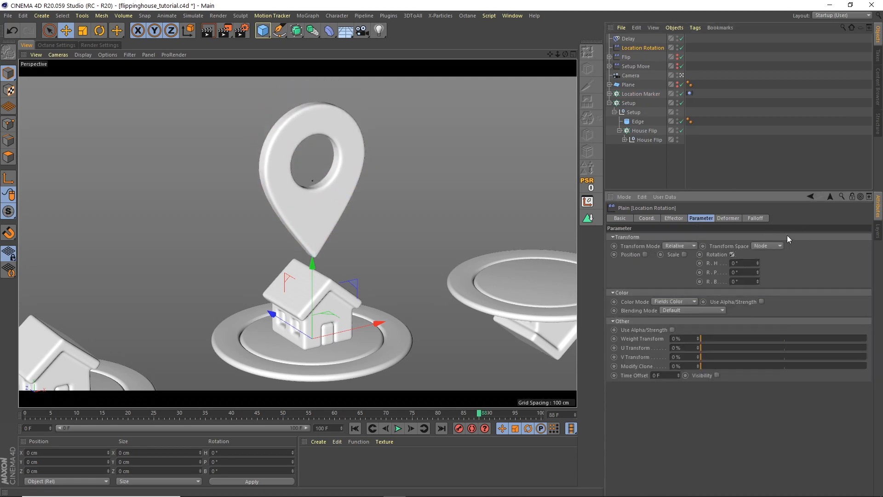
left_click(757, 261)
left_click(757, 261)
left_click(757, 261)
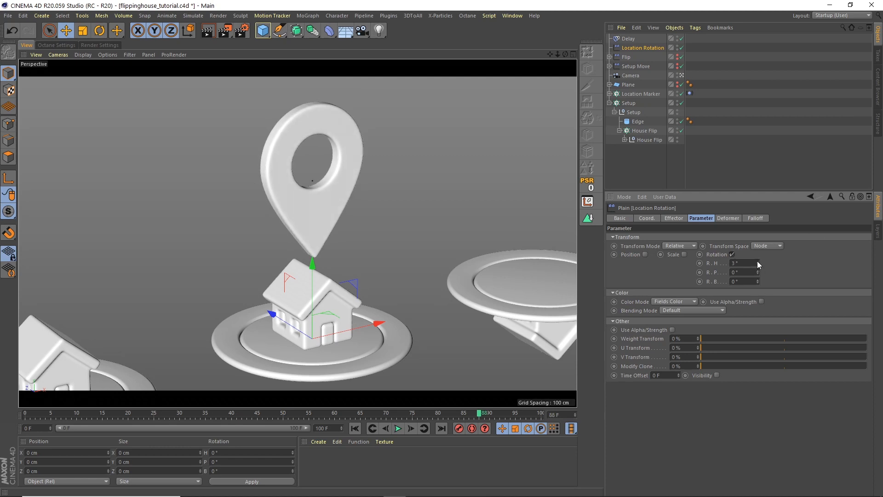
left_click(757, 261)
double_click(734, 262)
type("180")
key("Return")
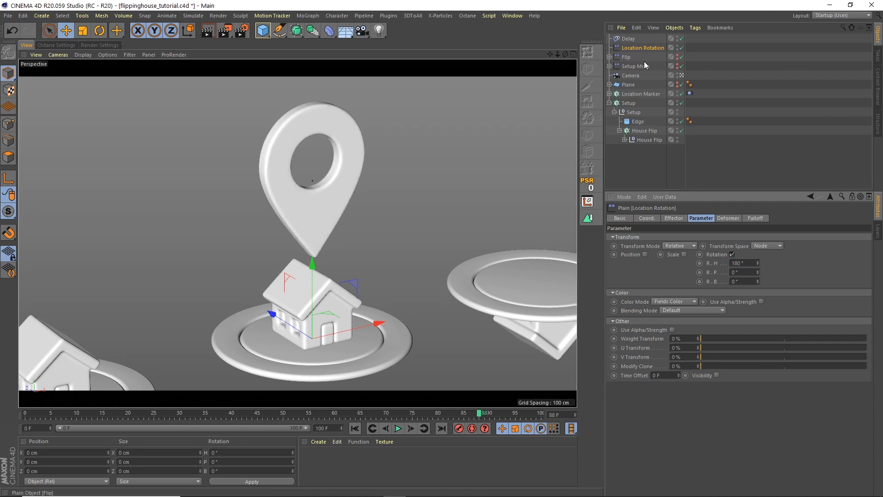
Step: Add a Linear Field to the Location Rotation effector's falloff and raise the field along Y to about 381 cm
left_click(754, 218)
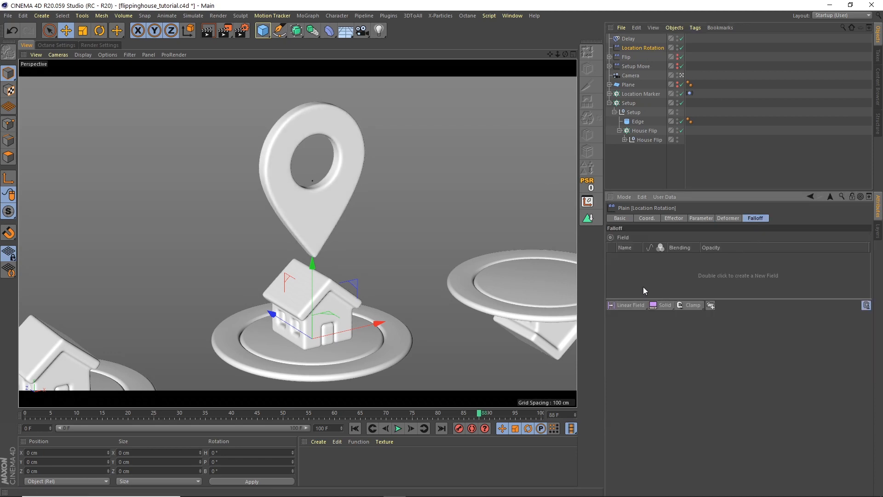
left_click(633, 304)
left_click_drag(312, 295, 312, 191)
Step: Set the contour mode in the Linear Field's remapping to Curve
left_click(700, 218)
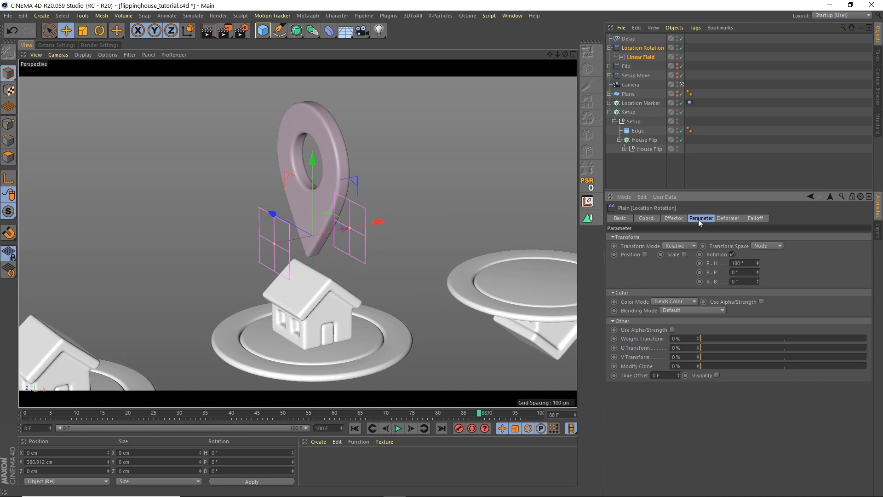
left_click(651, 57)
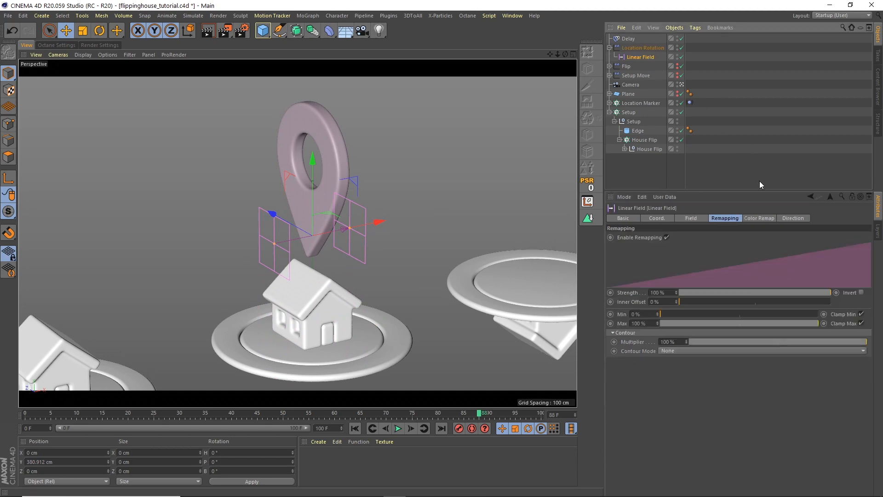
left_click(721, 218)
left_click(672, 350)
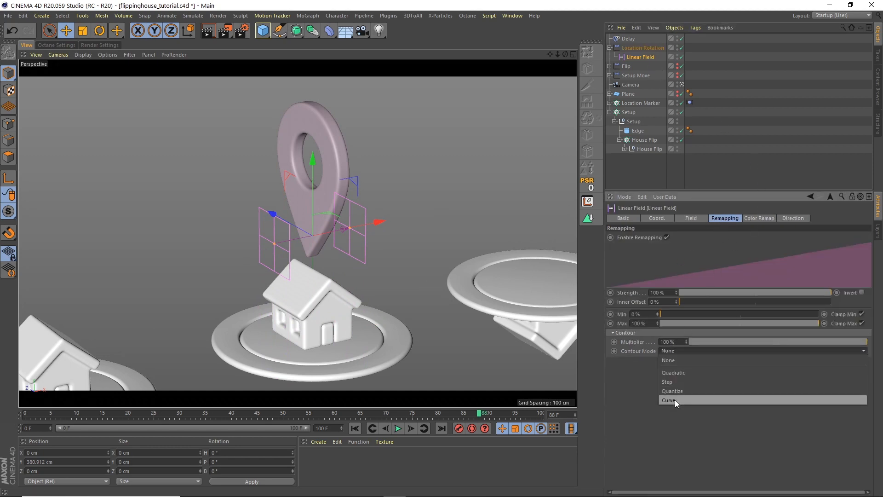
left_click(674, 399)
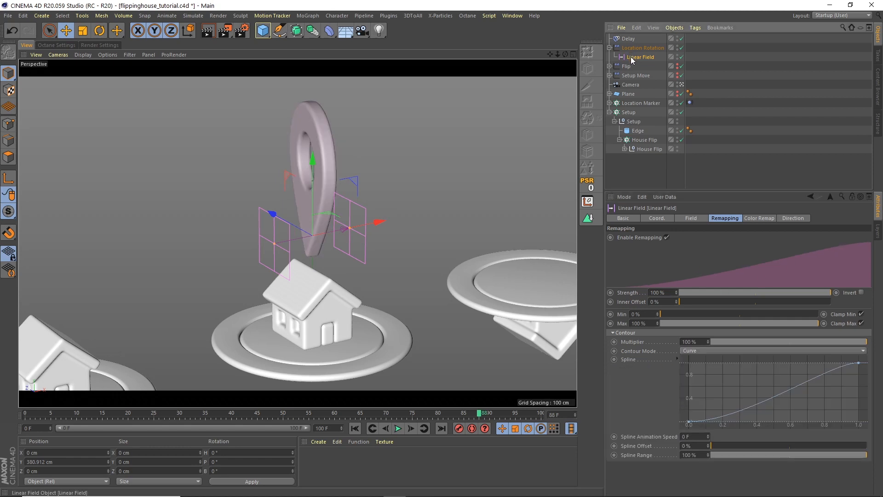
Step: Set the Linear Field's length to 150 cm and move it along X to 150 cm
left_click_drag(327, 232, 362, 218)
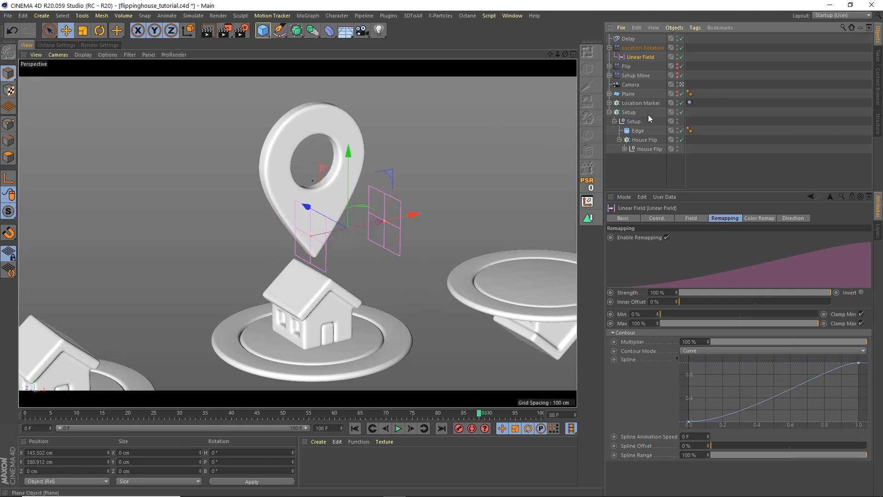
left_click(693, 218)
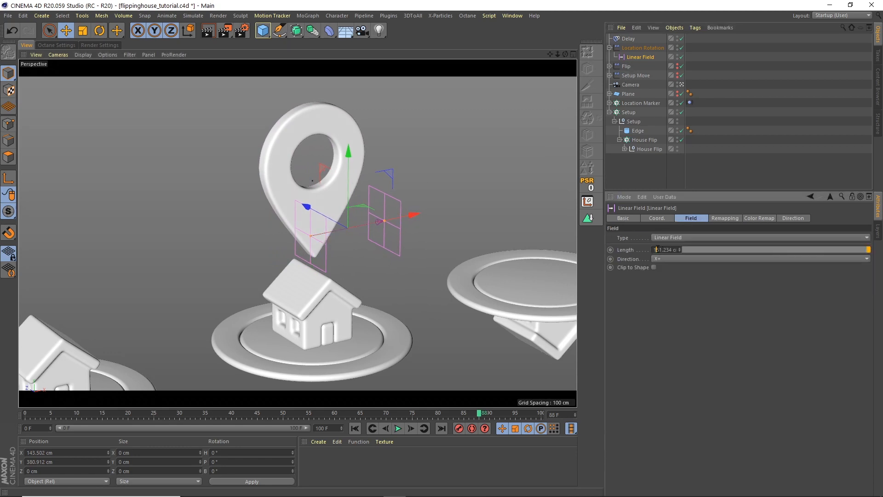
type("150")
key("Return")
left_click(641, 57)
left_click_drag(56, 452, 14, 431)
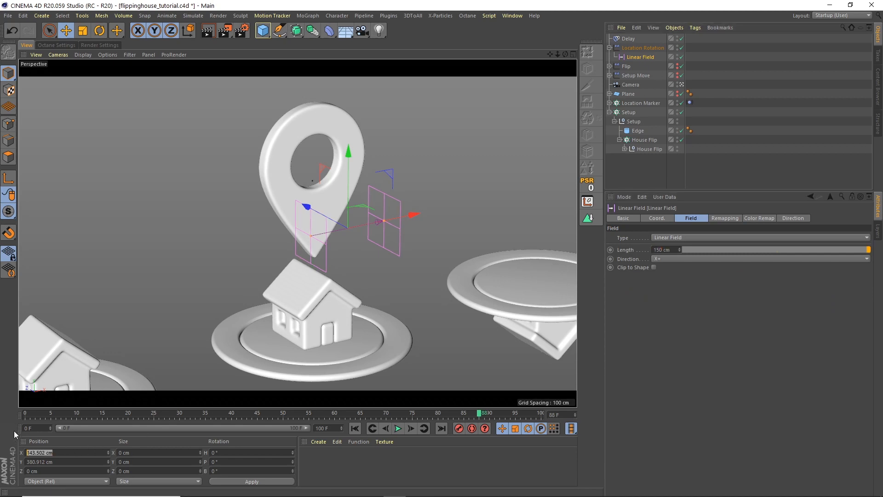
type("150")
key("Return")
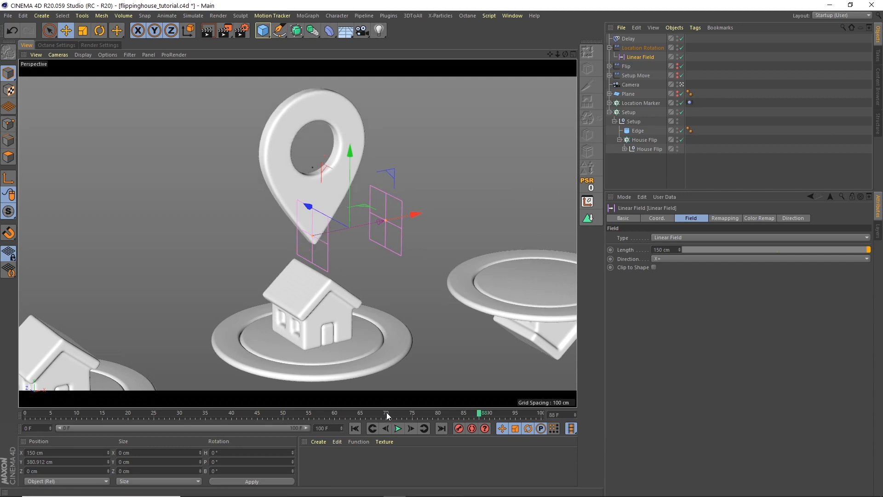
Step: Scrub the timeline to frame 46 and disable the Delay effector
left_click_drag(325, 413, 262, 414)
left_click(681, 39)
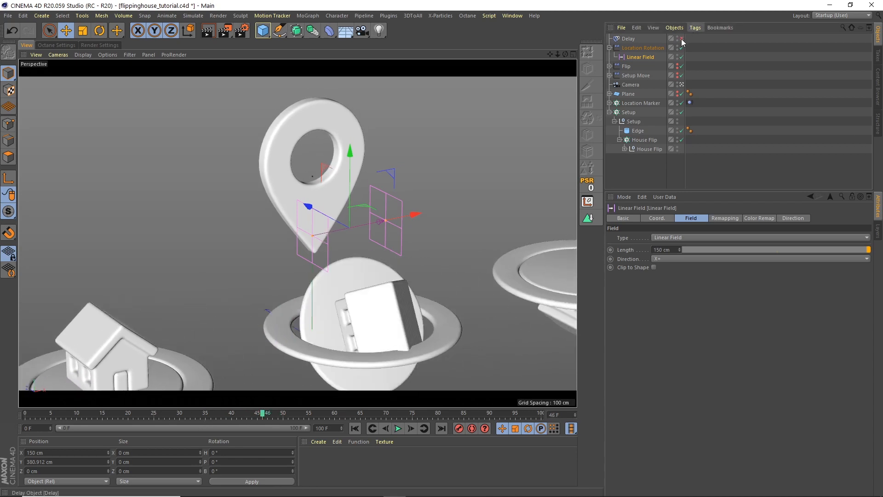
Step: Move the timeline to frame 45 and record a keyframe for the Linear Field at X 150 cm
left_click(680, 38)
left_click_drag(234, 416, 257, 415)
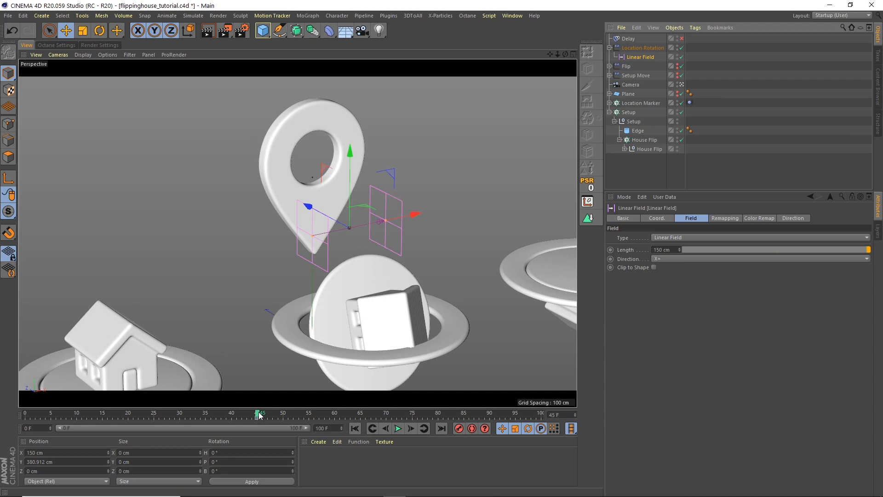
Step: Try moving the Linear Field to X -150 cm at frame 60, and play the animation from the start
left_click_drag(259, 415, 335, 416)
left_click_drag(371, 225, 299, 250)
left_click_drag(56, 452, 18, 438)
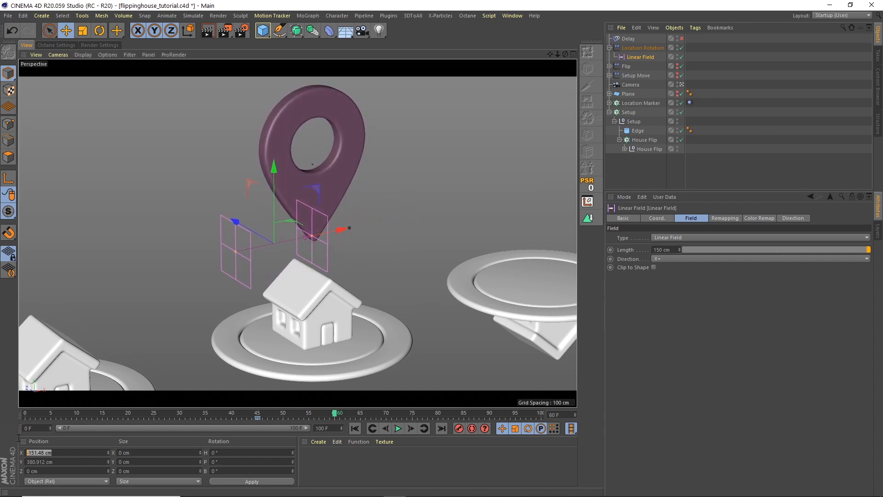
key("BackSpace")
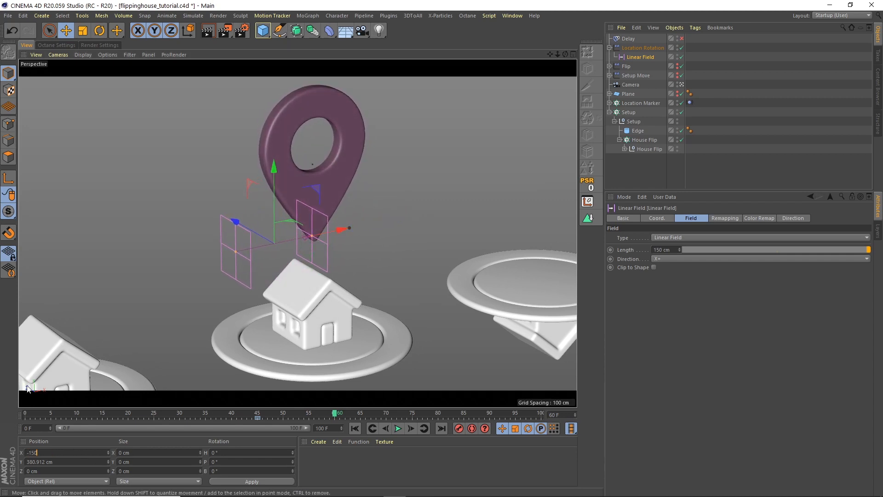
type("-150")
key("Return")
left_click(355, 428)
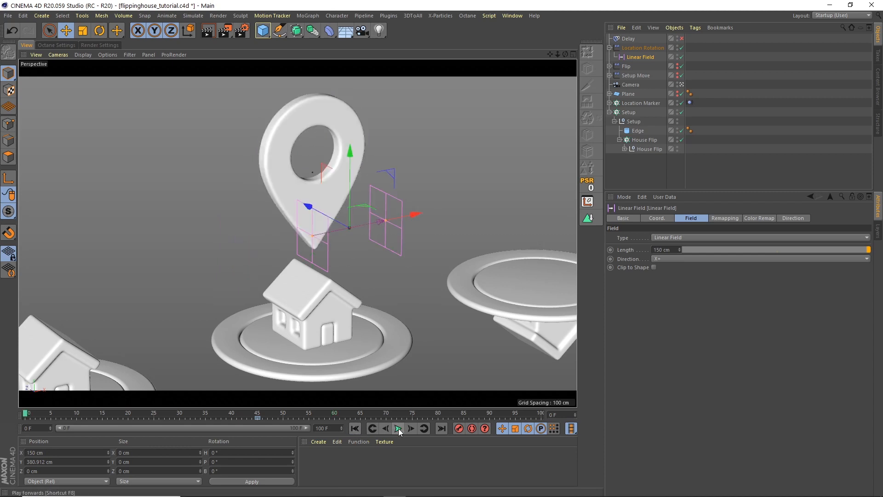
left_click(398, 428)
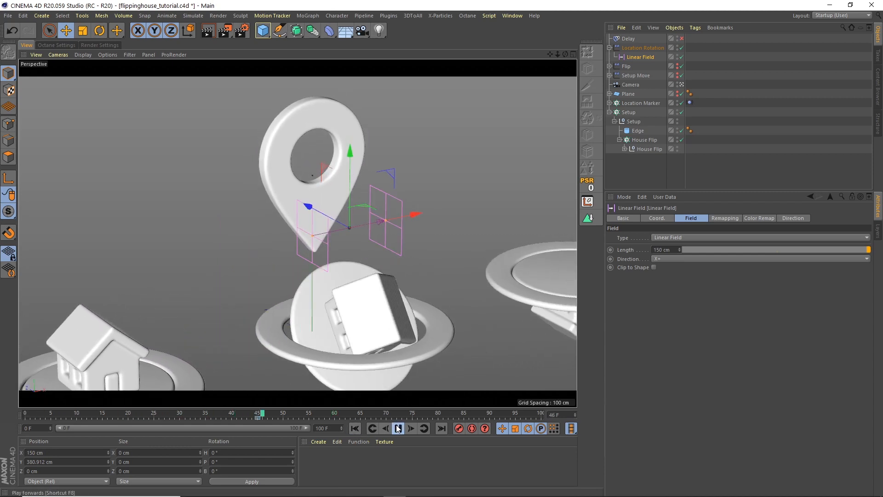
left_click(398, 428)
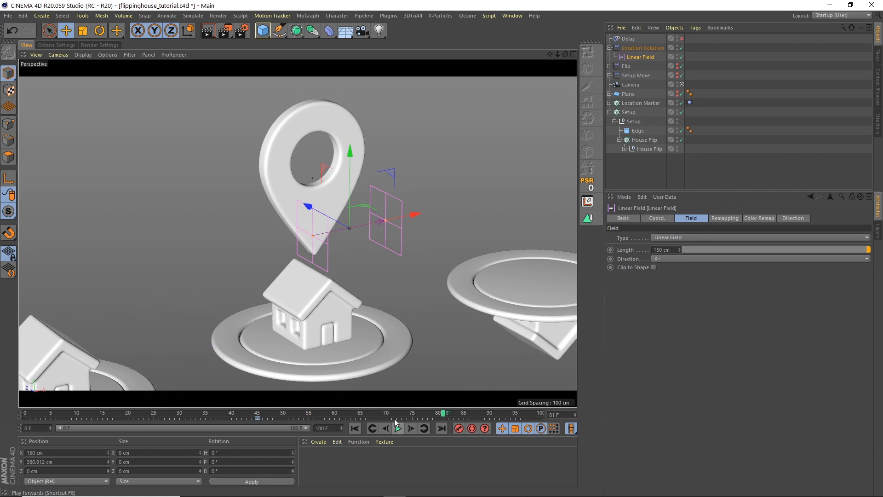
Step: Set the Linear Field's X position to -150 cm at frame 60, record a keyframe there, and preview the animation
left_click_drag(394, 419, 335, 418)
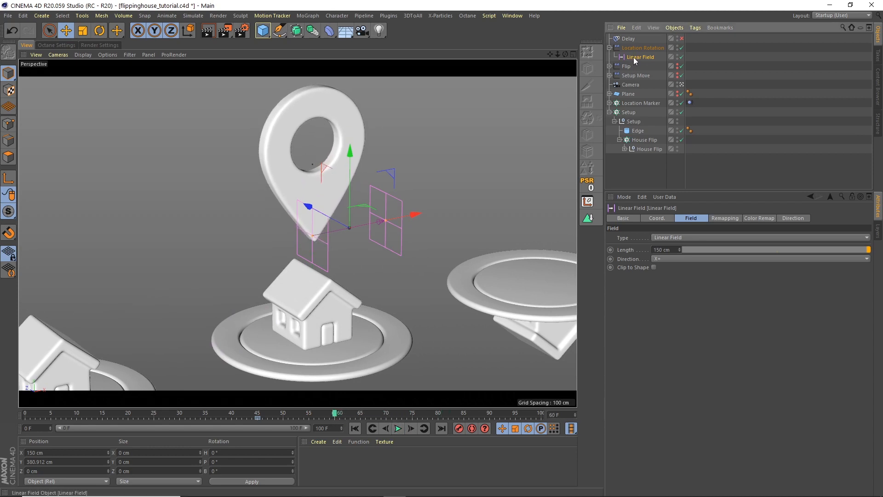
left_click_drag(50, 452, 14, 430)
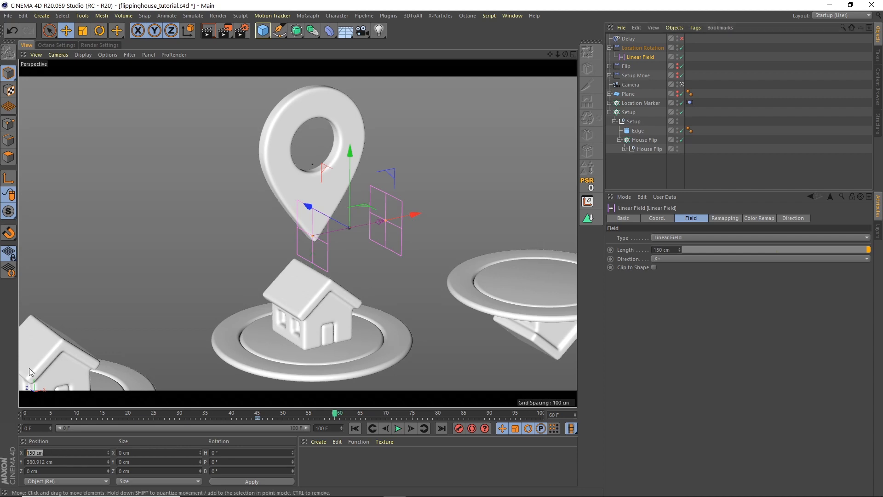
type("-150")
key("Return")
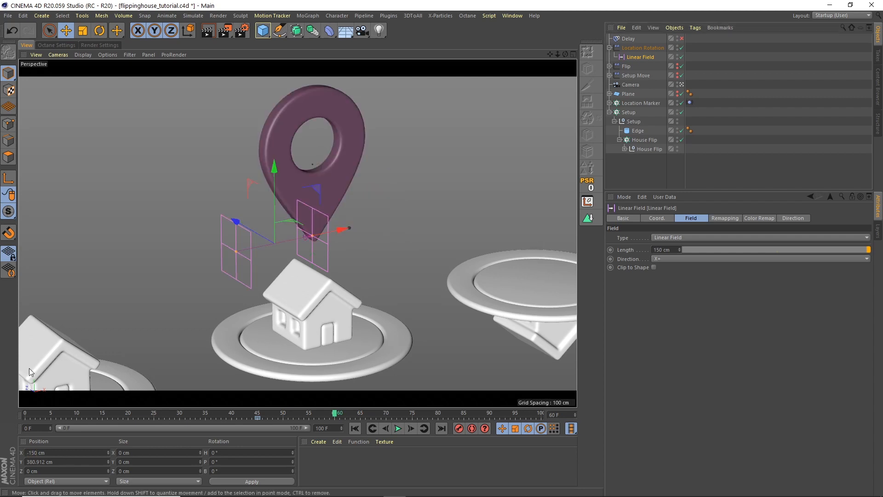
left_click(460, 429)
left_click_drag(329, 415, 160, 416)
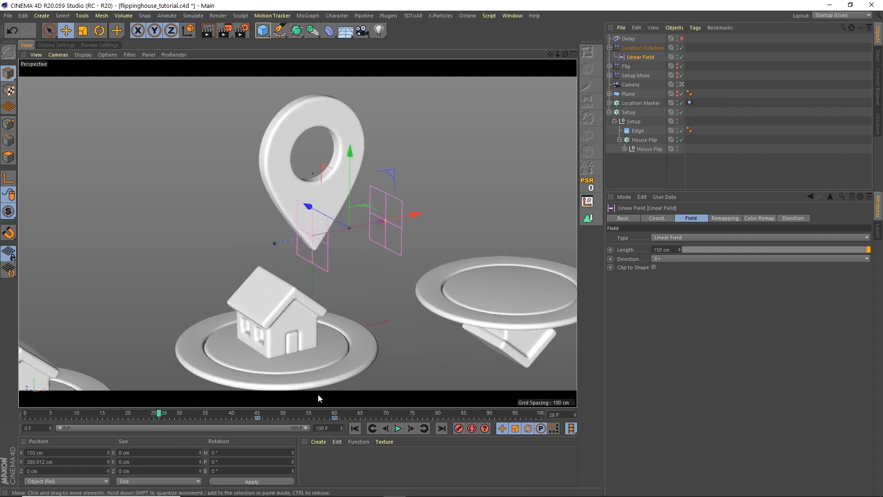
left_click(397, 428)
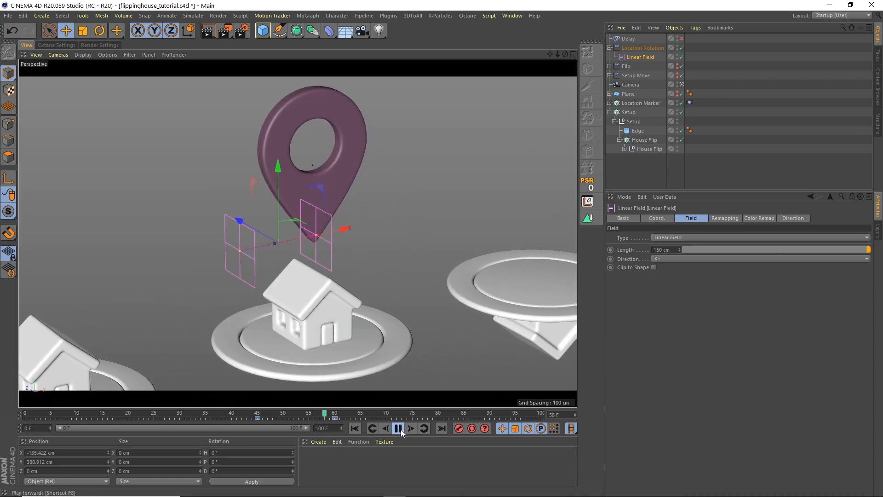
left_click(399, 429)
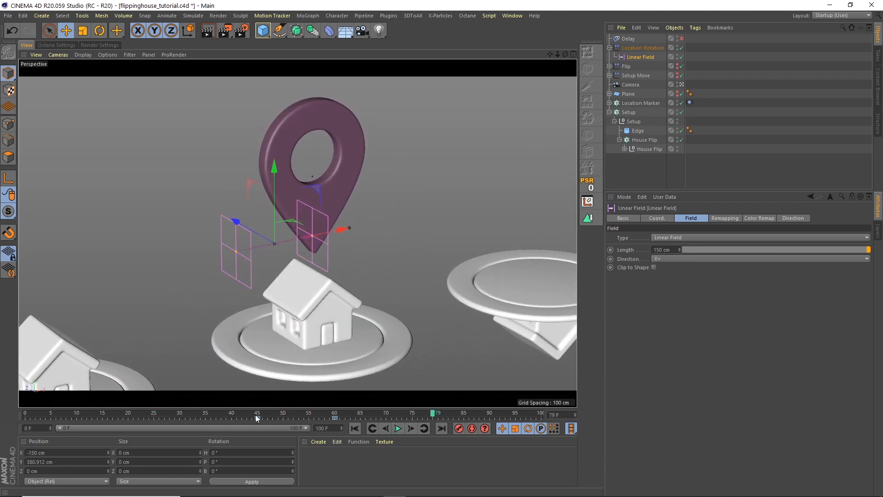
Step: Shift the Linear Field's keyframes to frames 40 and 55, and play back the marker's rotation
left_click_drag(256, 417, 240, 416)
left_click(232, 418)
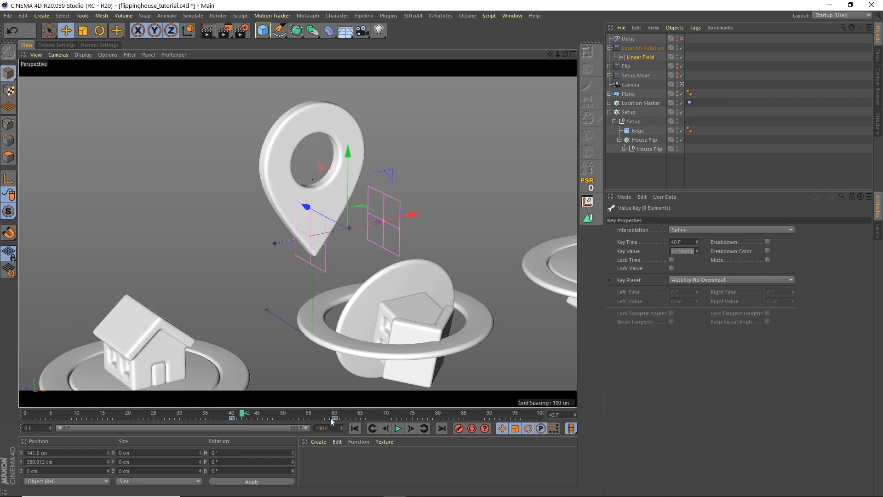
left_click_drag(330, 417, 308, 417)
key("F8")
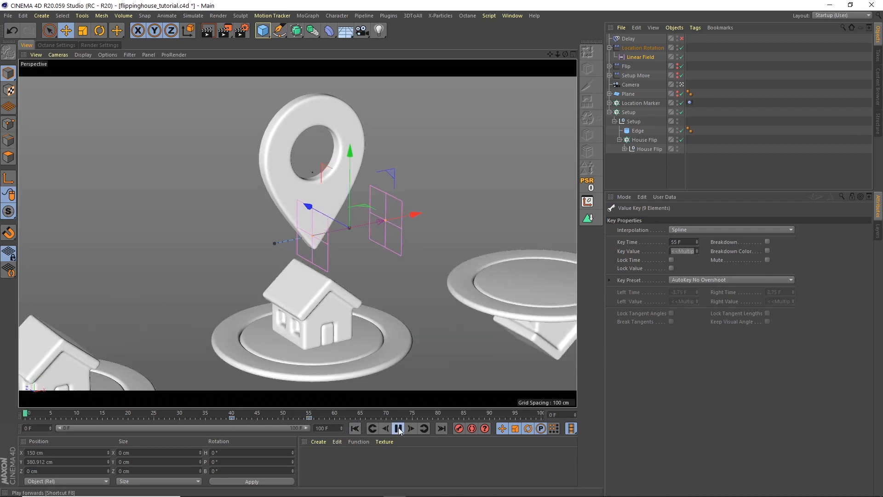
left_click(619, 174)
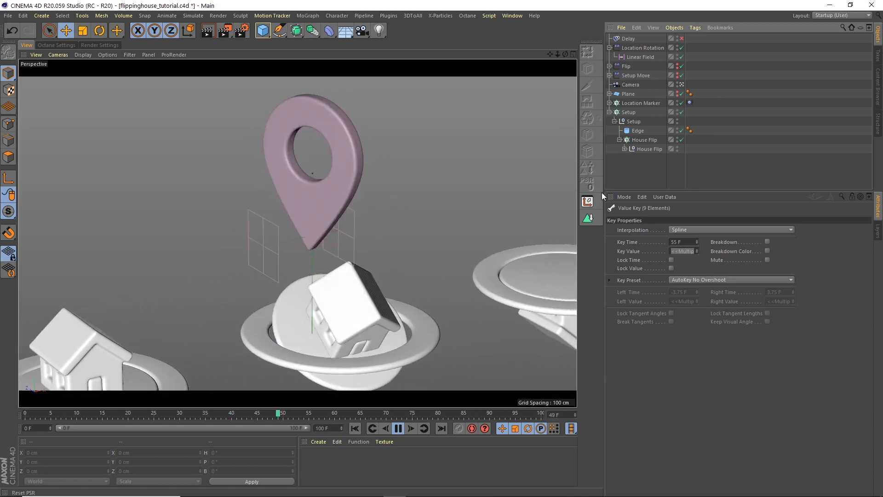
left_click(398, 428)
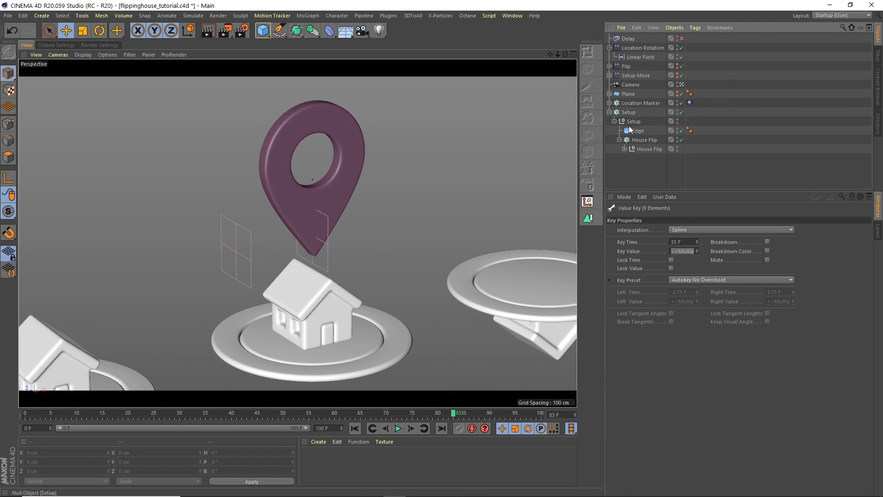
Step: Add the Delay effector to the Location Marker cloner's effectors, enable it, and play the animation from the start
left_click(632, 104)
left_click(722, 219)
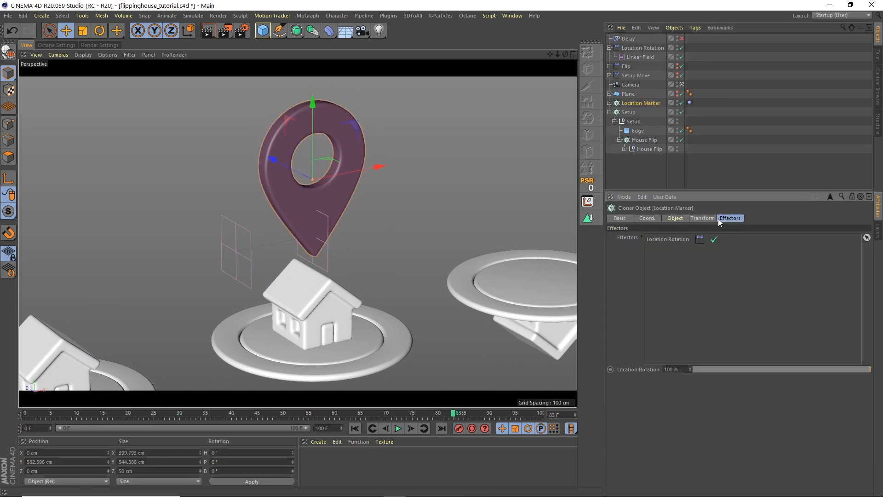
left_click_drag(628, 39, 665, 283)
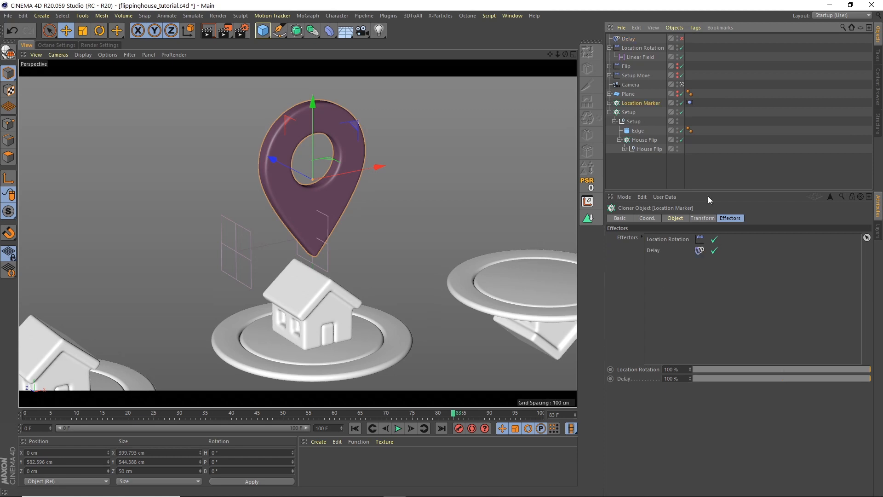
left_click(681, 39)
left_click(640, 171)
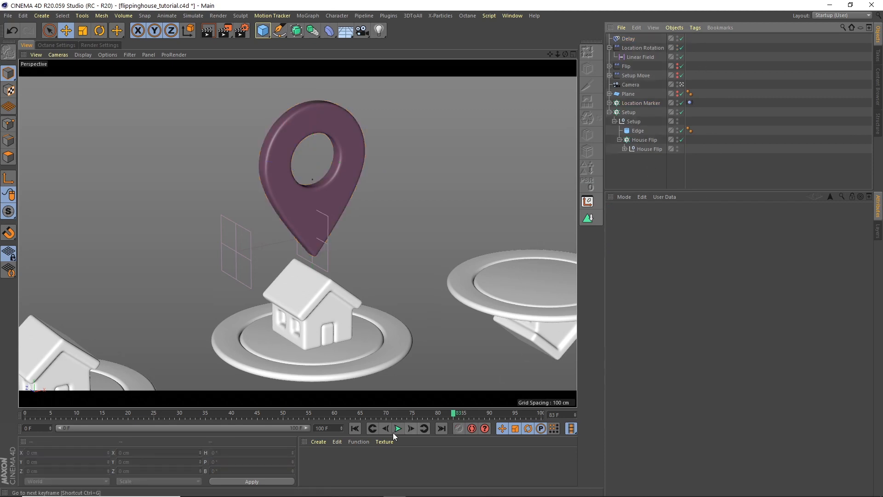
left_click(355, 428)
left_click(398, 428)
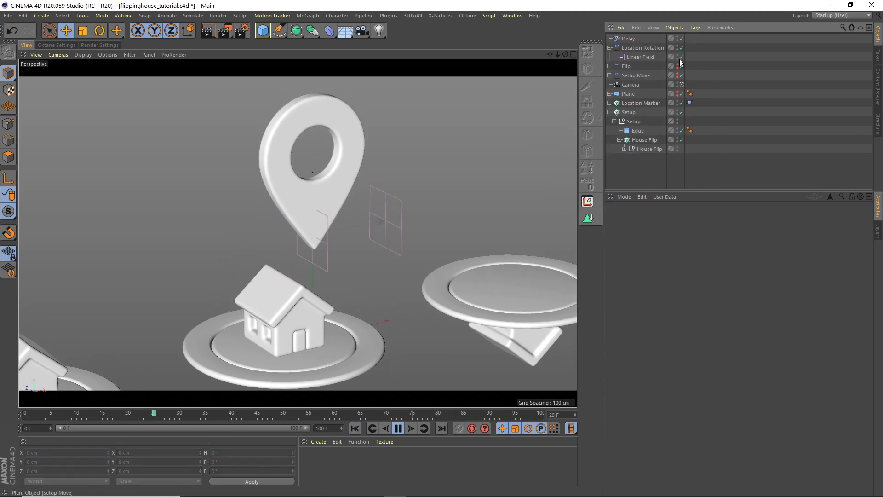
Step: Hide the Location Rotation effector in the viewport and turn off its color mode
left_click(642, 48)
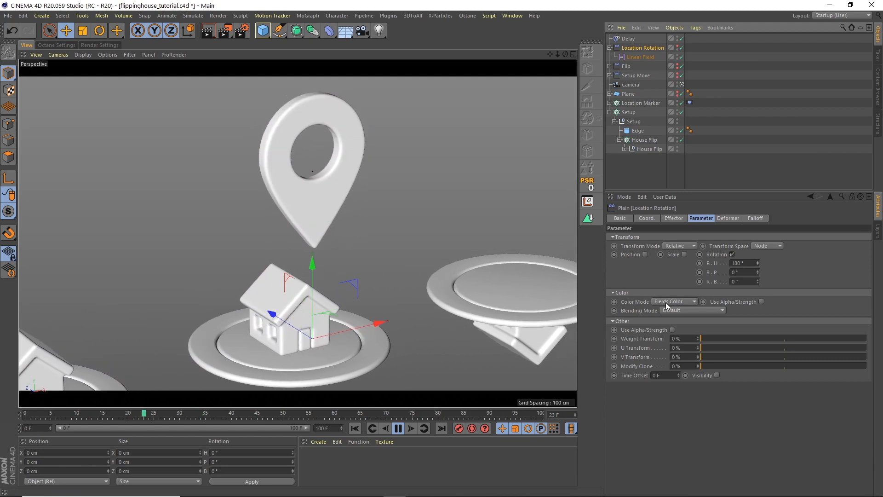
left_click(634, 181)
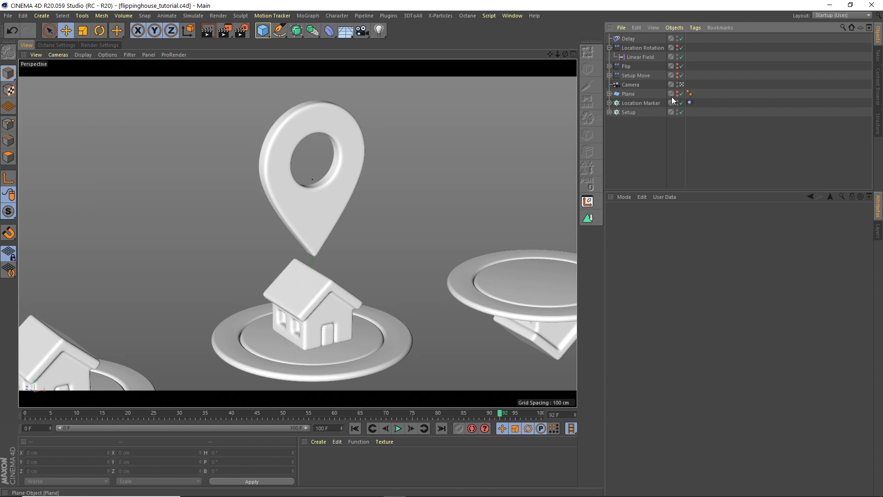
Step: Show the background Plane and, in the Right view, move it along Z to about 123 cm
left_click(677, 93)
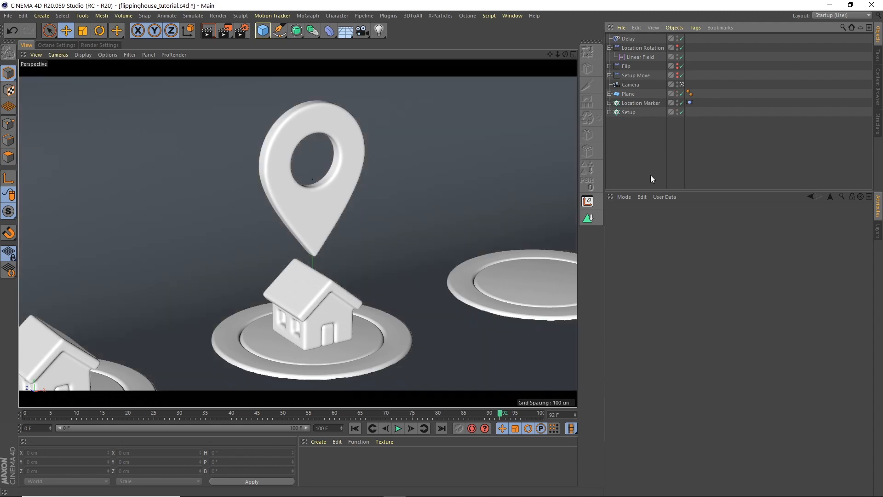
left_click(573, 54)
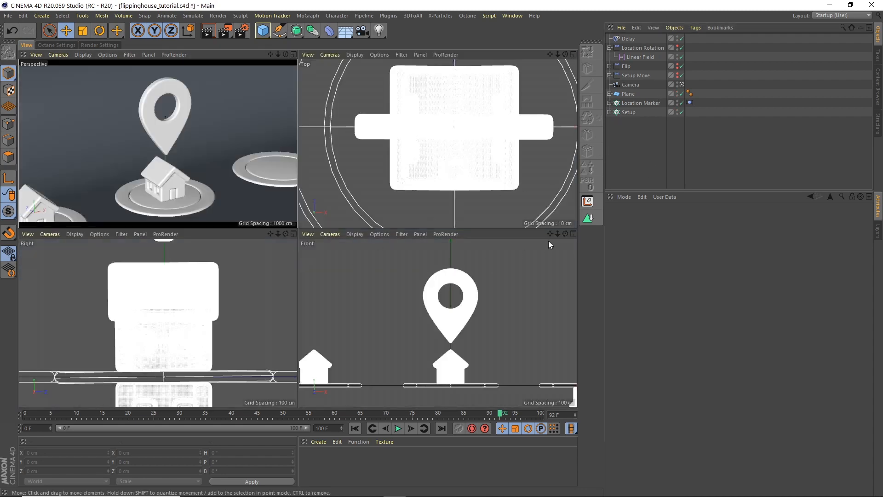
left_click(573, 234)
left_click(573, 55)
left_click(294, 234)
left_click(628, 93)
left_click_drag(378, 257, 398, 258)
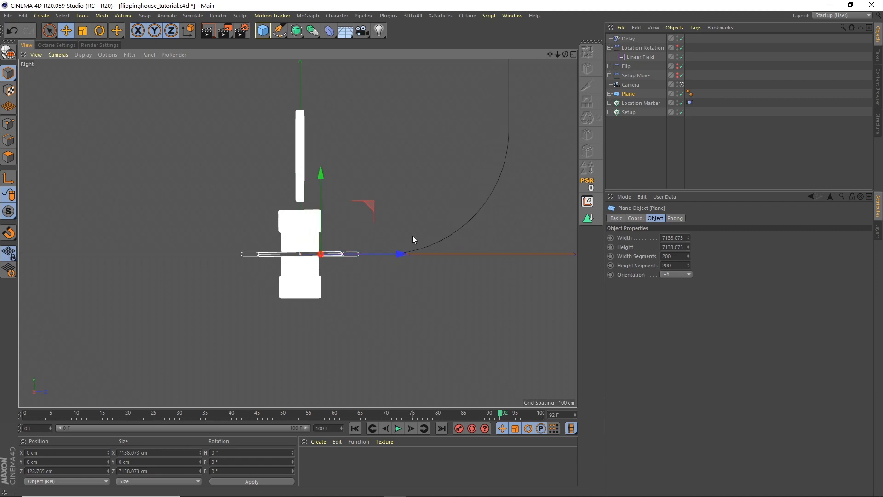
left_click(572, 55)
left_click(294, 55)
left_click(631, 159)
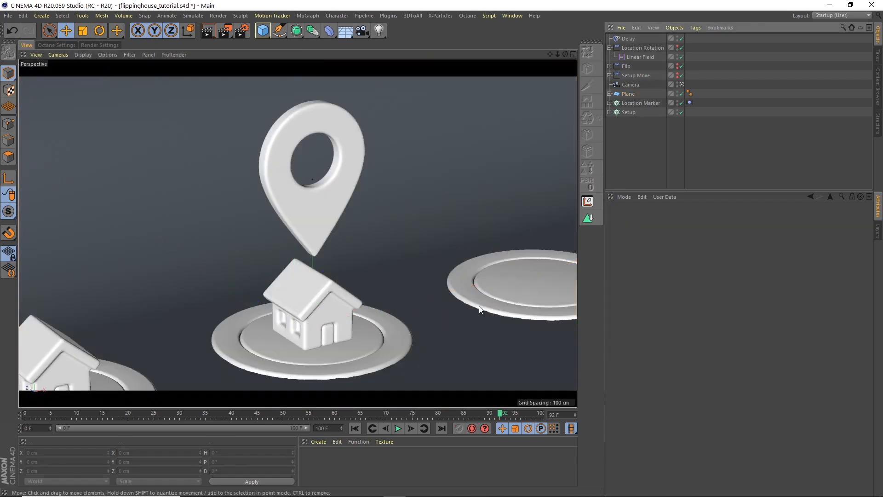
Step: Play the animation from the start and stop it at frame 54 to examine the house flip
left_click(354, 429)
left_click(398, 429)
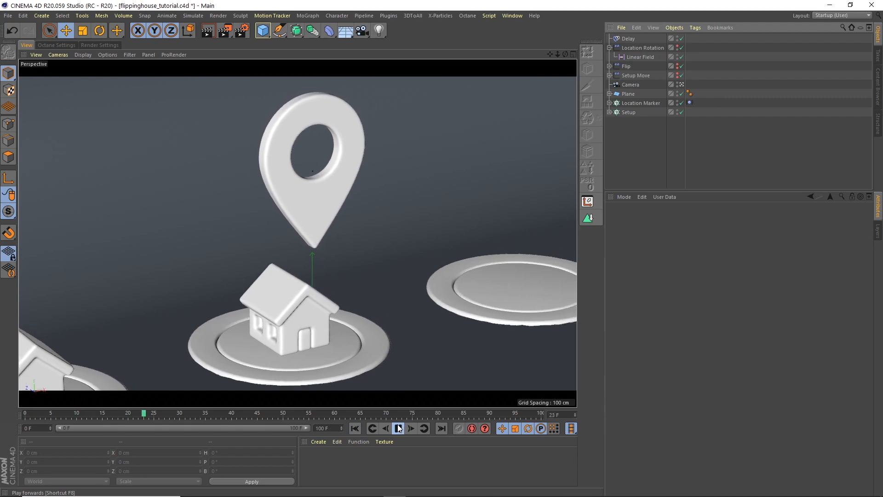
left_click(398, 428)
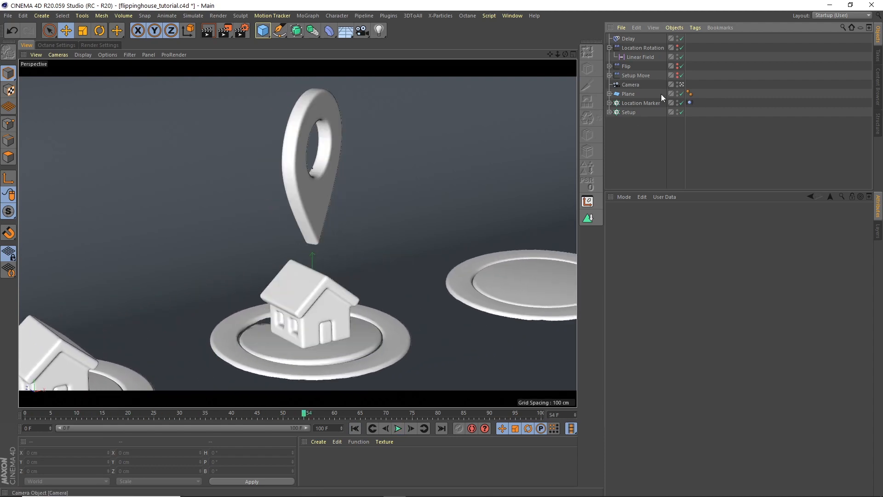
Step: Set the Flip effector's pitch rotation to -180° and replay the animation from the start
left_click(609, 48)
left_click(624, 57)
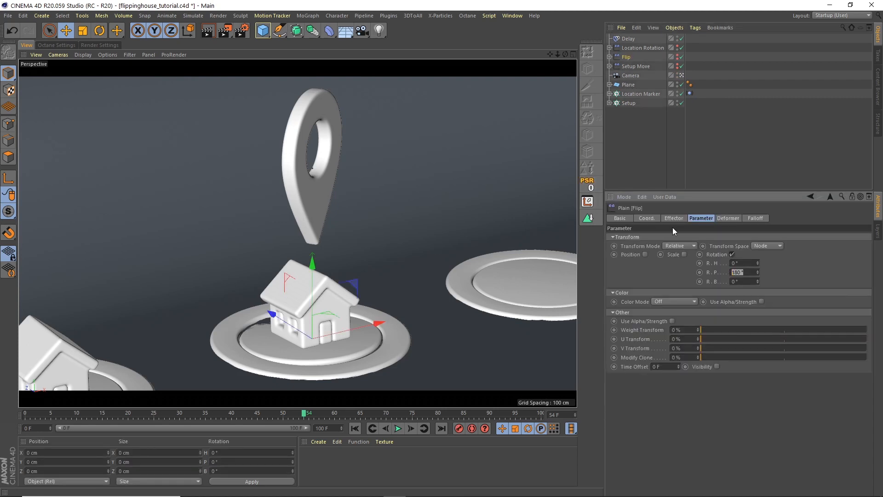
type("-180")
key("Return")
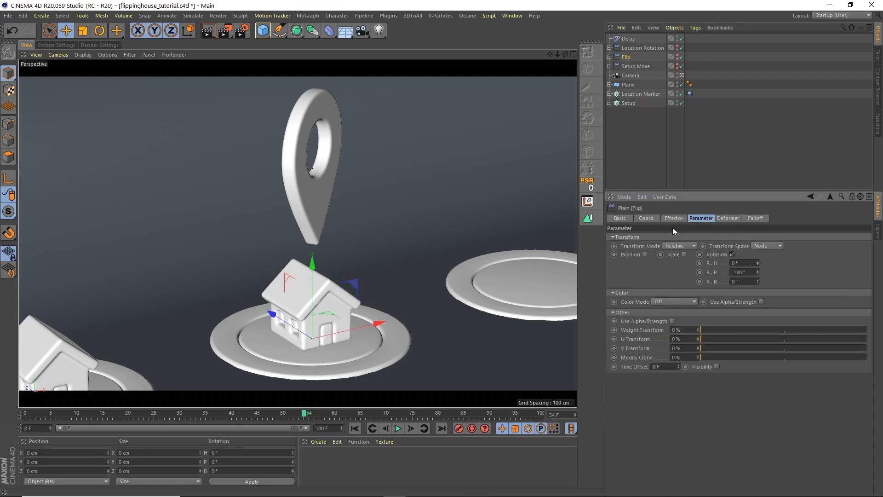
left_click(355, 428)
left_click(399, 428)
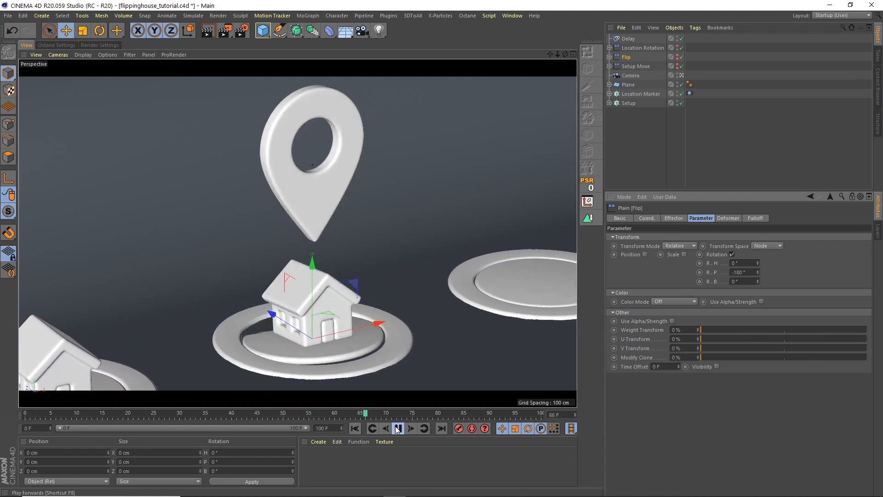
left_click(398, 428)
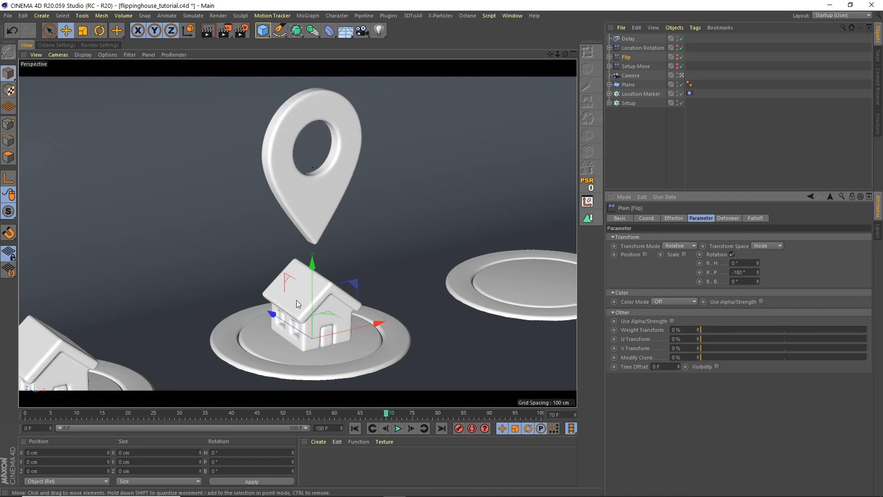
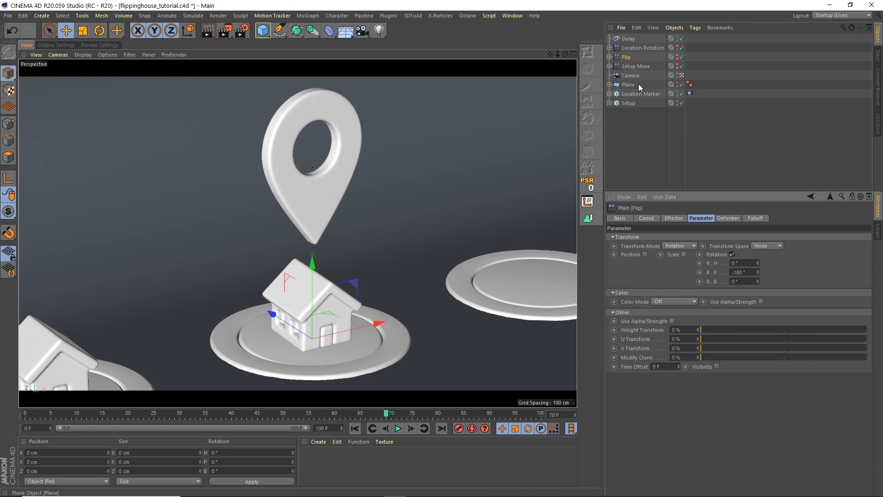
Step: Disable the Delay effector
left_click(681, 39)
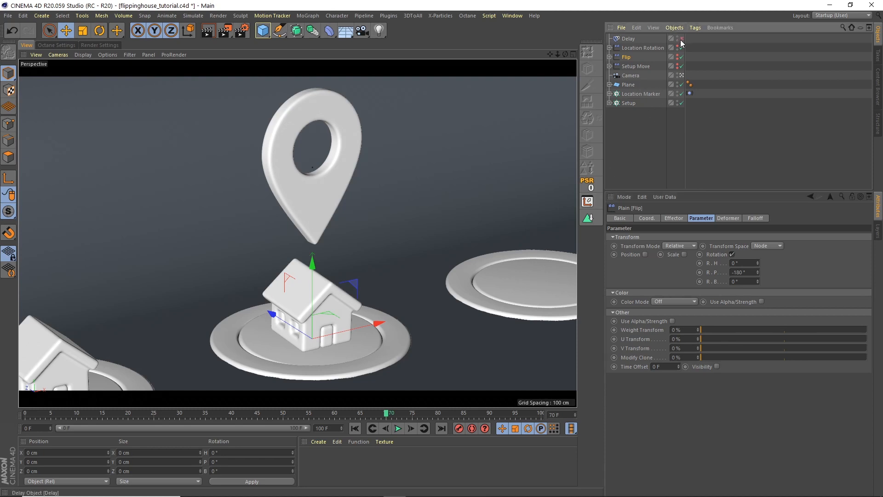
left_click(629, 153)
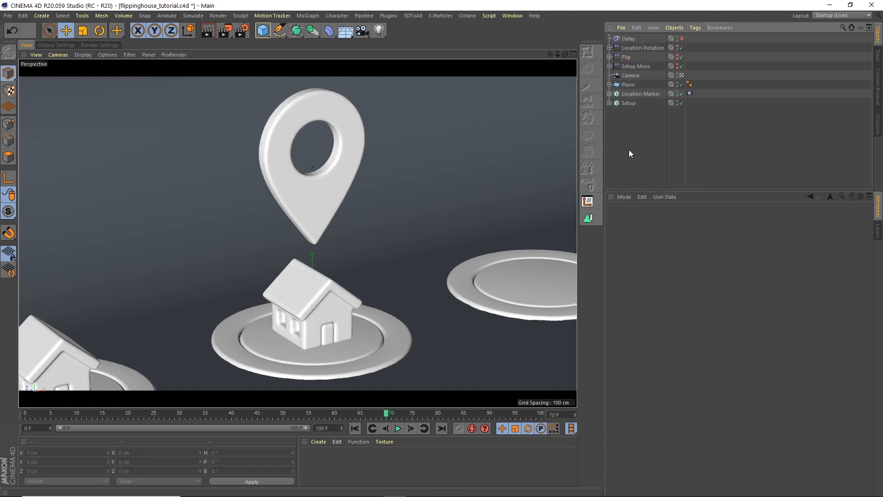
Step: Switch the Top viewport to a shaded Perspective view and orbit to frame one house and its base from the side
left_click(573, 54)
left_click(573, 54)
left_click(572, 54)
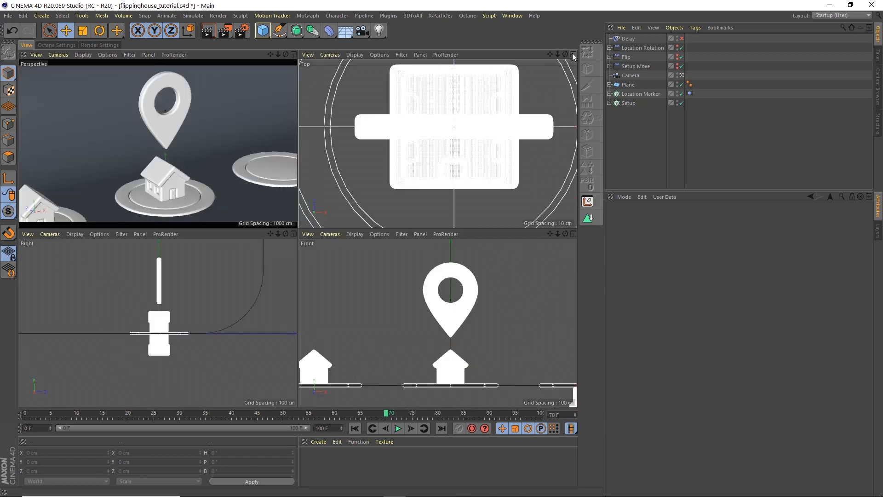
left_click(572, 54)
left_click(82, 55)
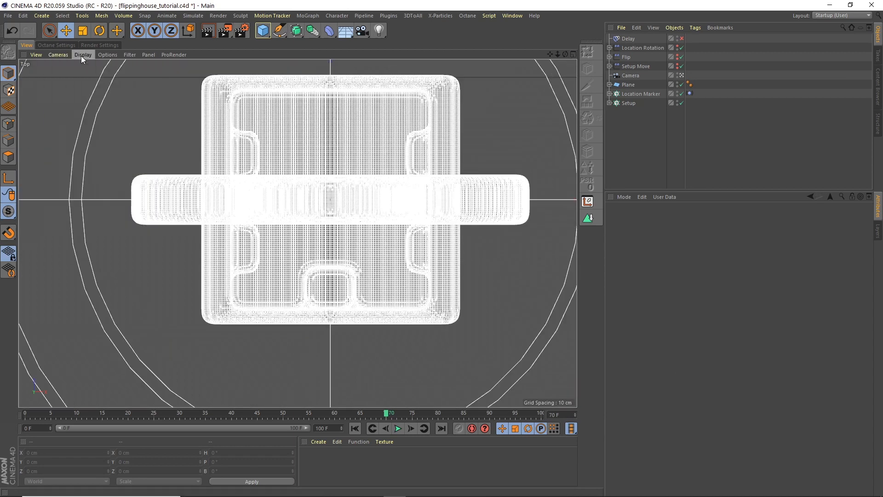
mouse_move(67, 55)
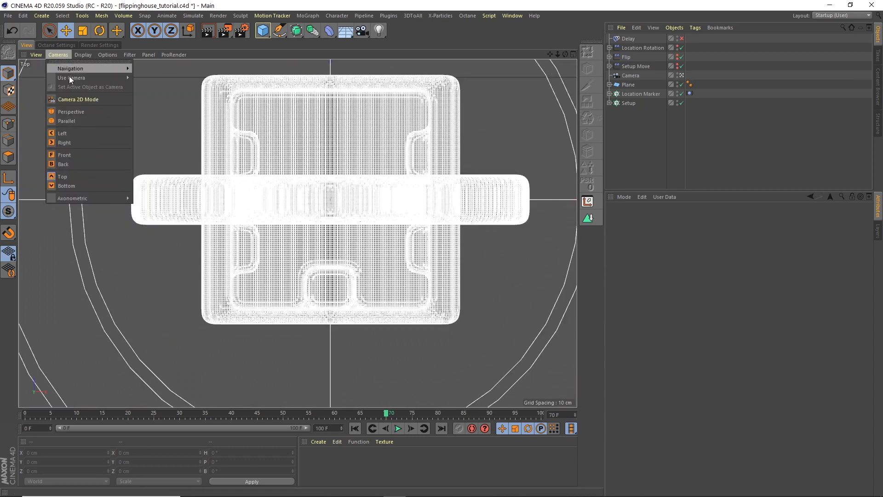
left_click(76, 111)
left_click(83, 54)
left_click(91, 69)
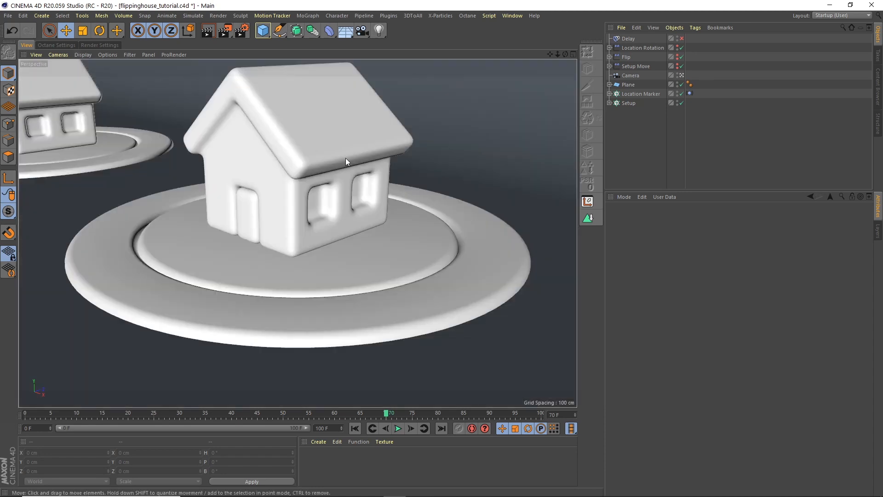
left_click_drag(402, 161, 360, 218, "alt")
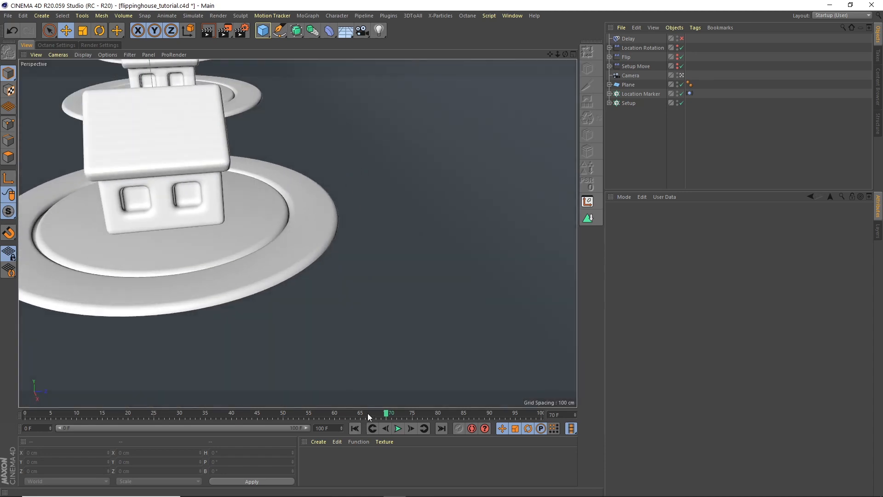
Step: Scrub back to frame 46 and reframe the view to examine the house midway through its flip
left_click_drag(368, 413, 276, 417)
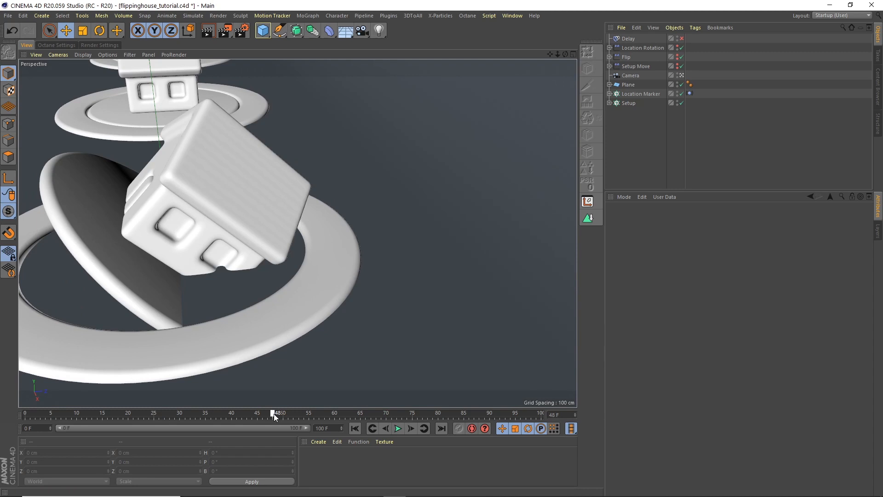
mouse_move(275, 416)
left_mouse_down()
mouse_move(296, 416)
mouse_move(263, 413)
left_mouse_up()
left_click_drag(557, 54, 529, 54)
left_click_drag(550, 55, 550, 9)
Step: Expand the Setup hierarchy down to the House Flip null's contents and select the Door and House objects
left_click(609, 103)
left_click(642, 133)
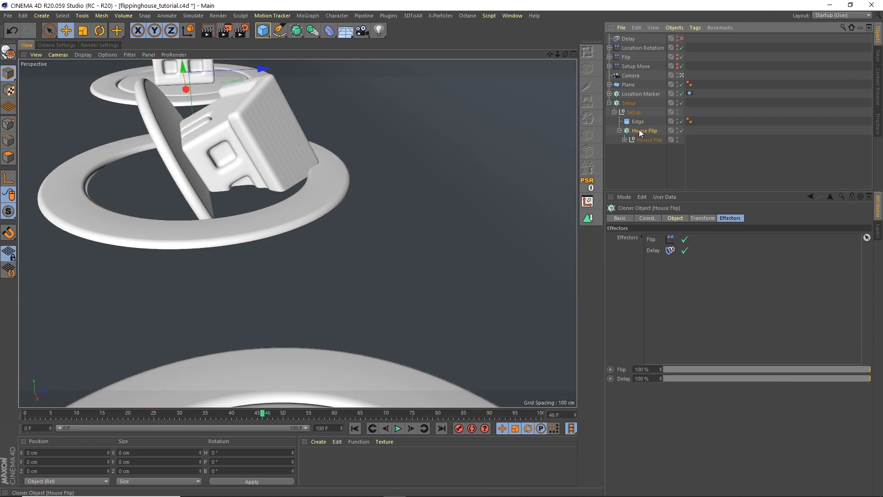
left_click(644, 139)
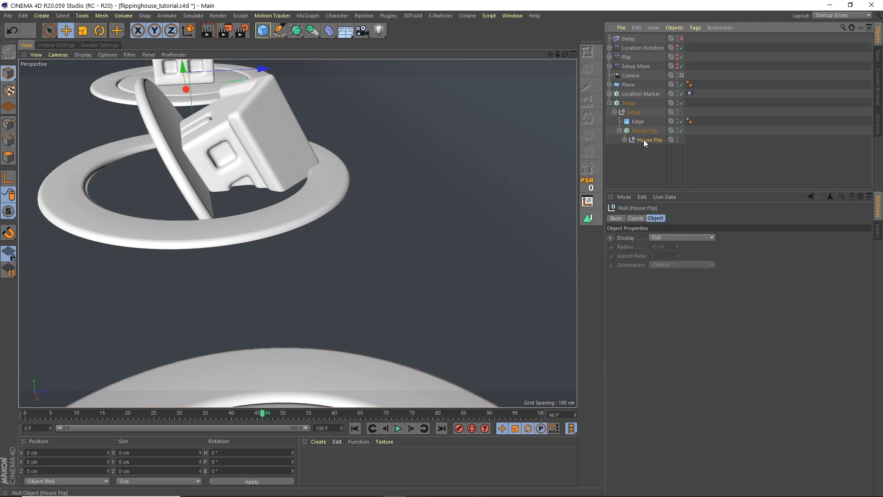
left_click(624, 139)
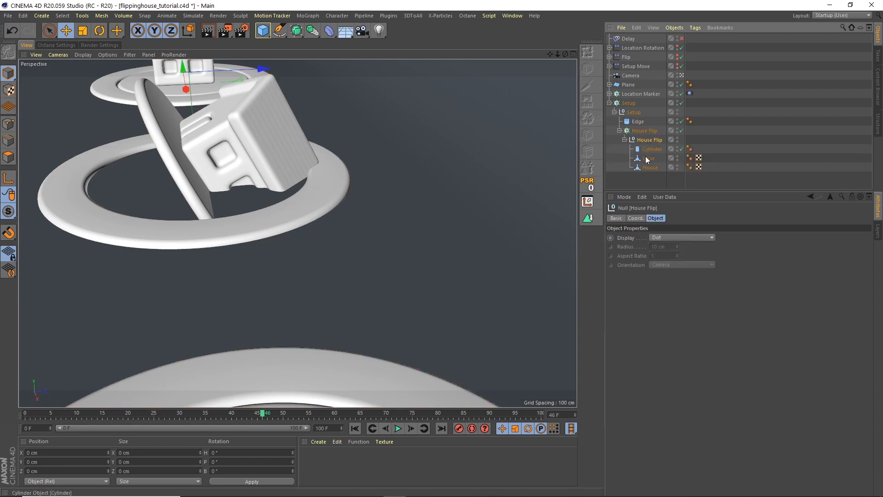
left_click(647, 158)
left_click(649, 168, "ctrl")
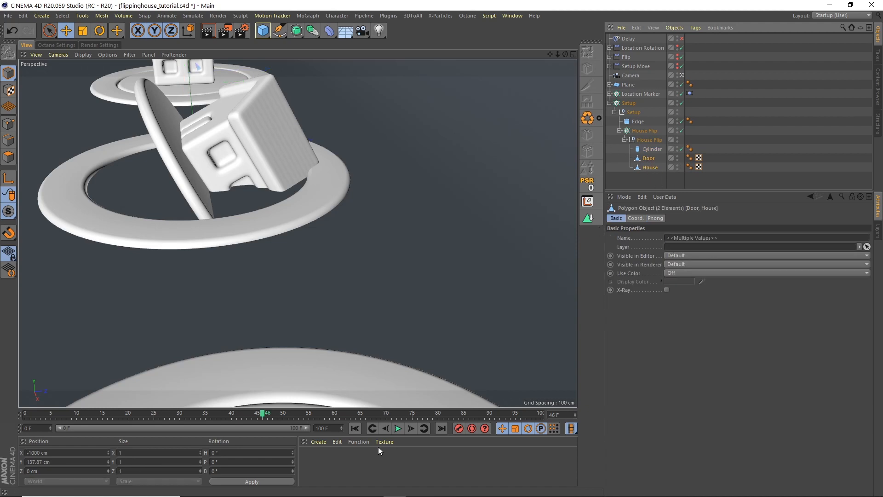
Step: Return to frame 0, collapse the House Flip null and re-enable the House Flip and Setup cloners
left_click(355, 428)
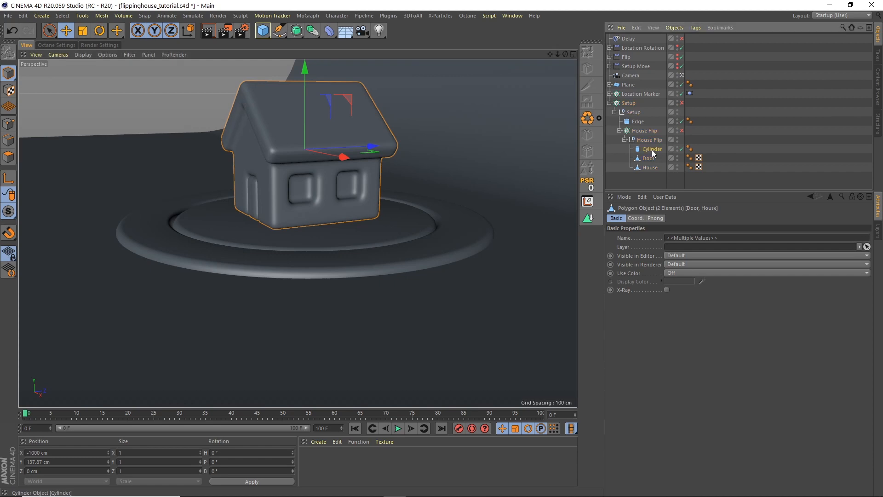
left_click(650, 139)
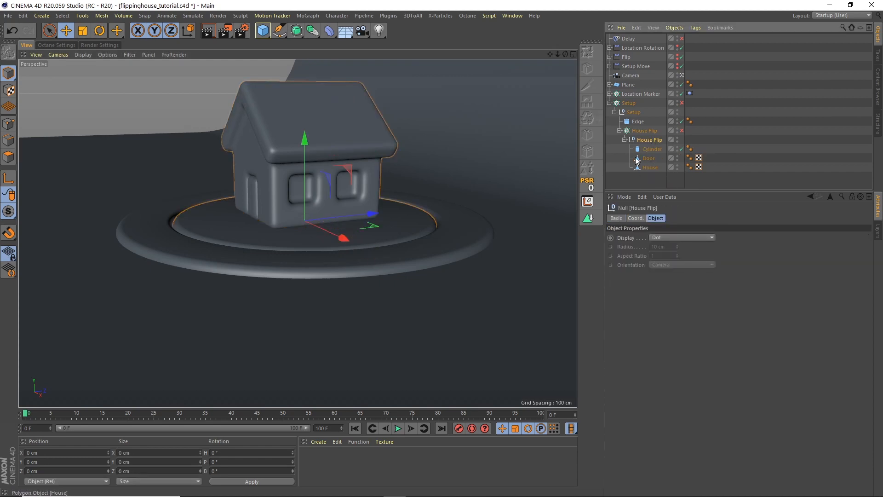
left_click(624, 140)
left_click(643, 130)
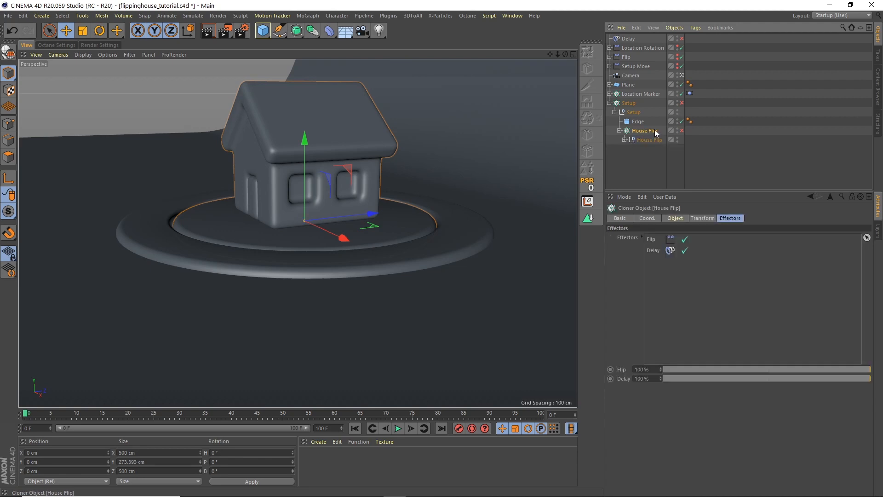
left_click(681, 130)
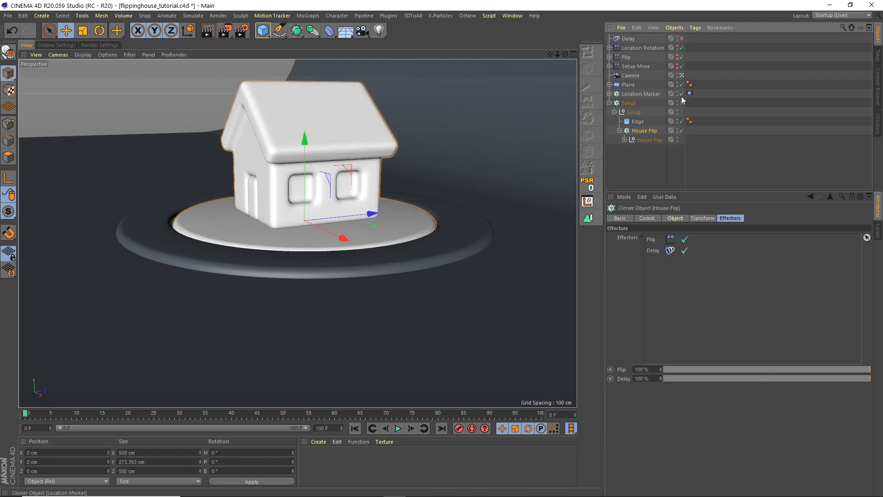
left_click(681, 102)
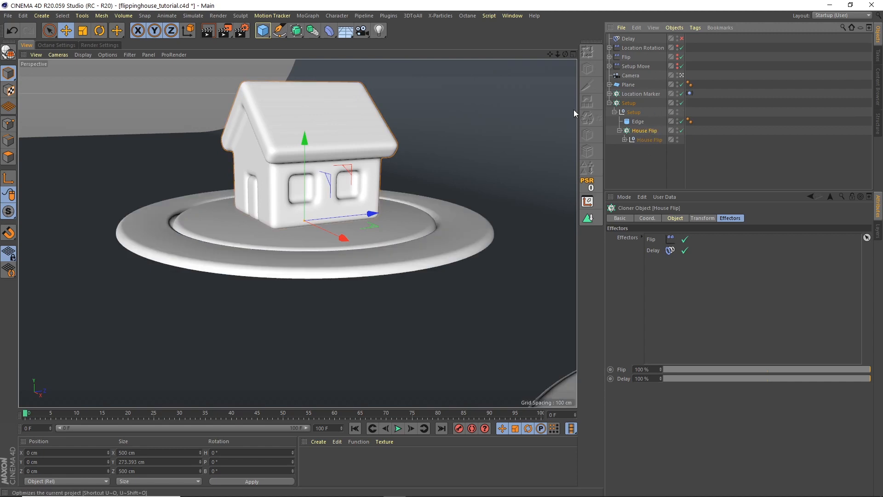
Step: Add a Plain effector to the House Flip cloner, place it below Delay in the object list and rename it House Squash
left_click(315, 17)
mouse_move(342, 29)
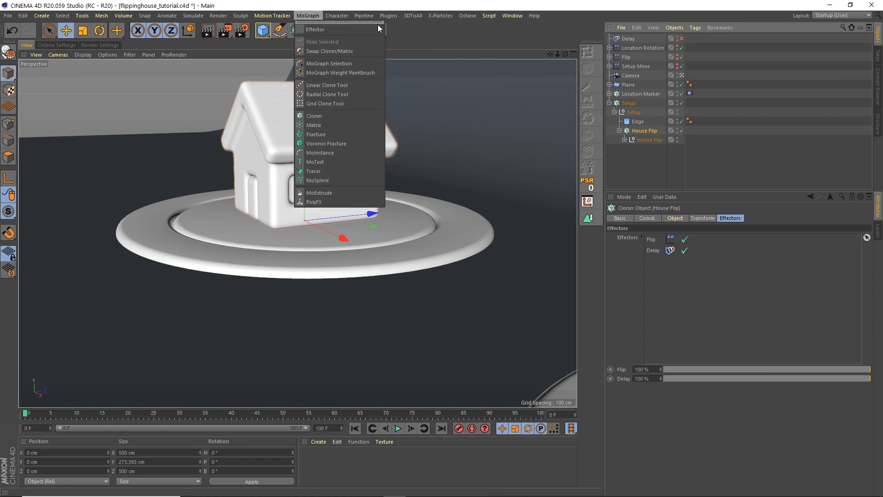
left_click(402, 44)
left_click_drag(618, 36, 628, 53)
double_click(630, 49)
type("H")
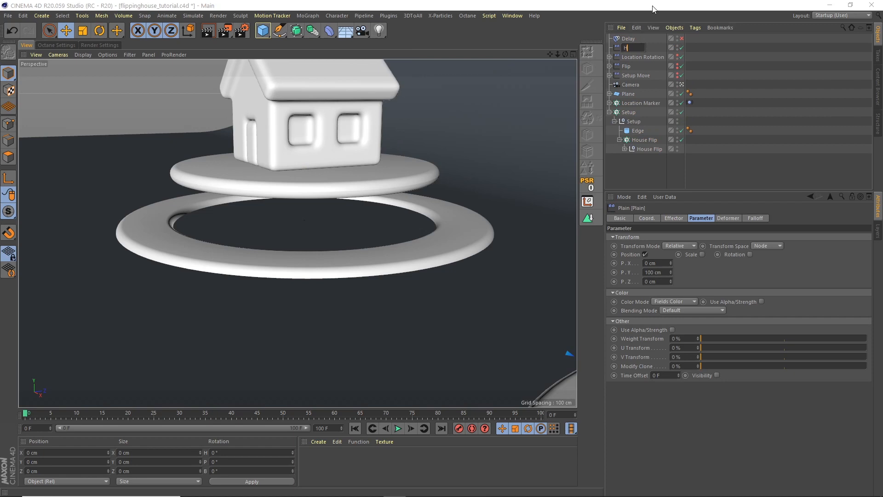
type("ouse Squash")
key("Return")
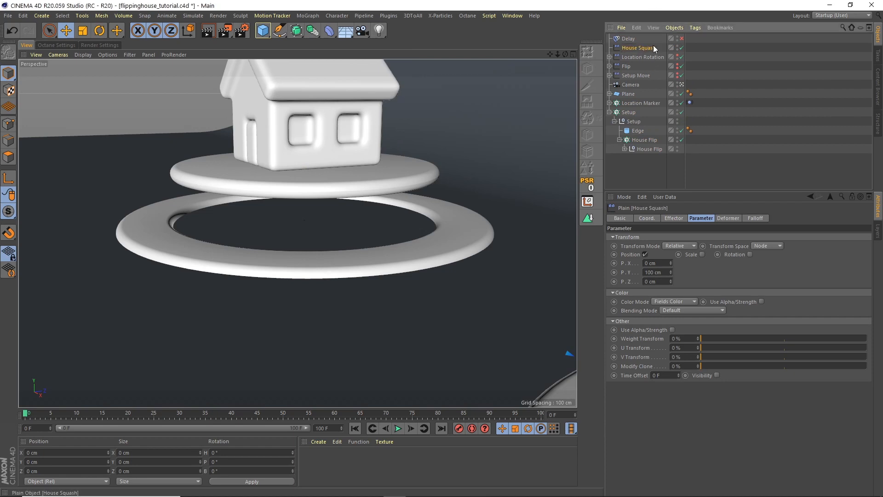
Step: Move House Squash above Flip and Delay in the House Flip cloner's effector order
left_click(726, 220)
left_click(749, 221)
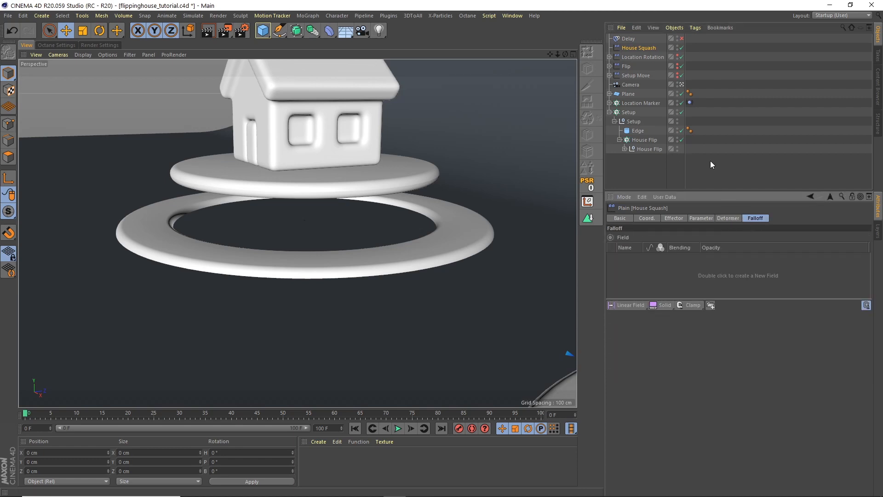
left_click(647, 140)
left_click(723, 219)
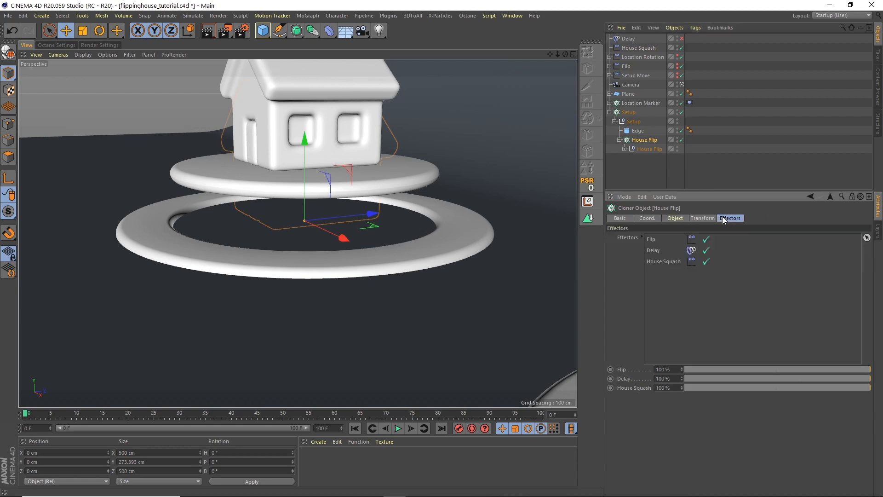
left_click_drag(660, 260, 658, 237)
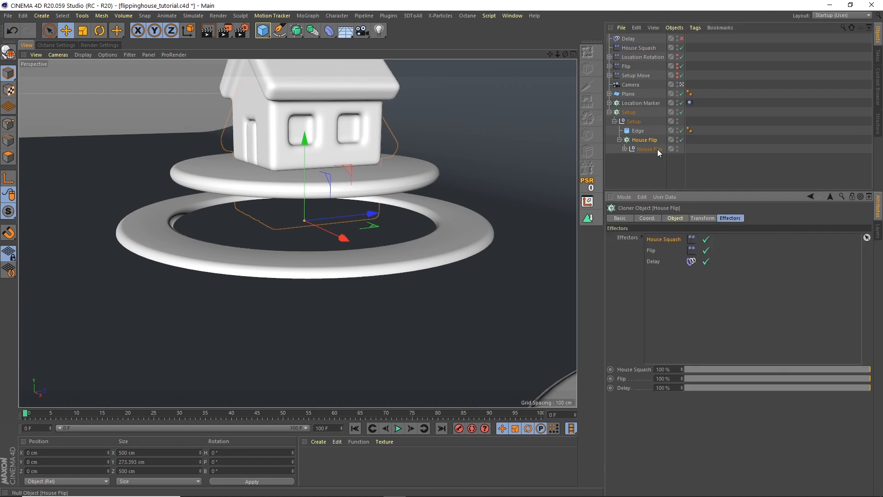
Step: Disable Position and enable Scale on the House Squash effector, trying a Y scale of 0.7 before setting it to -0.1
left_click(640, 48)
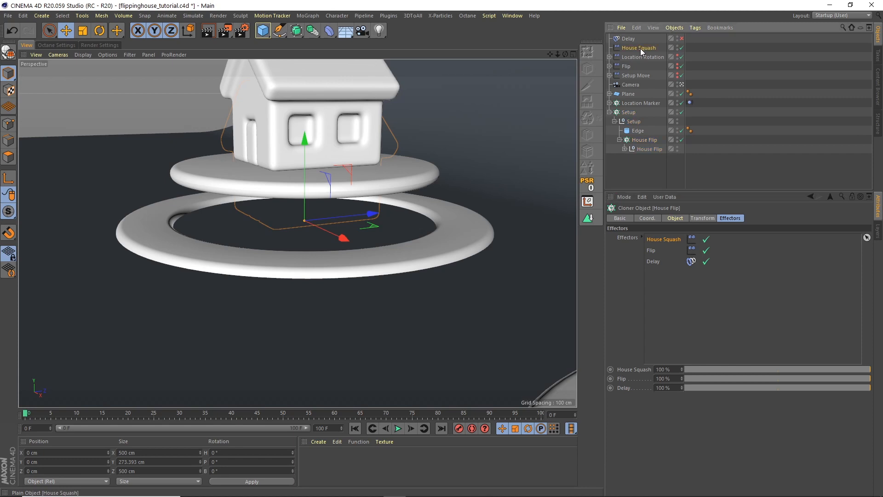
left_click(645, 255)
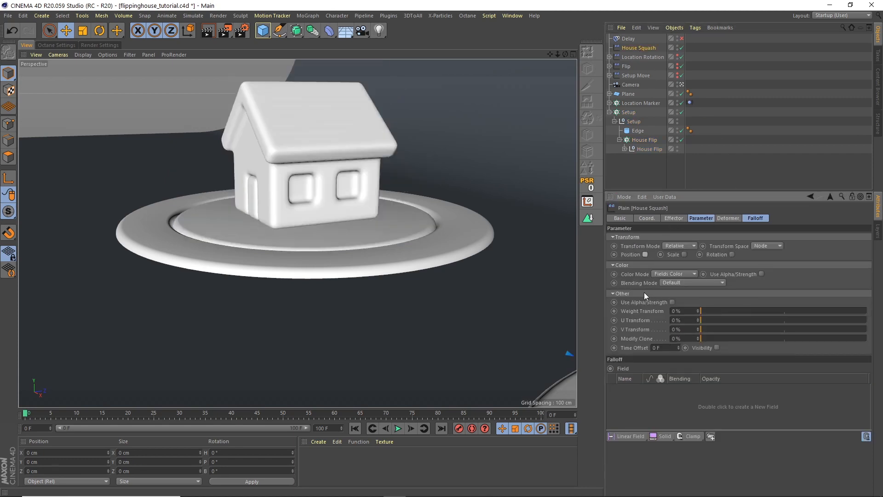
left_click(684, 254)
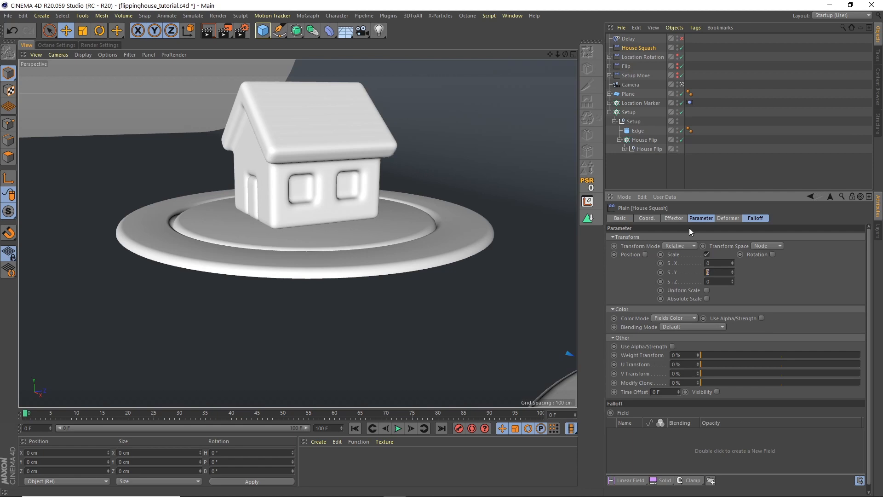
type("0.7")
key("Return")
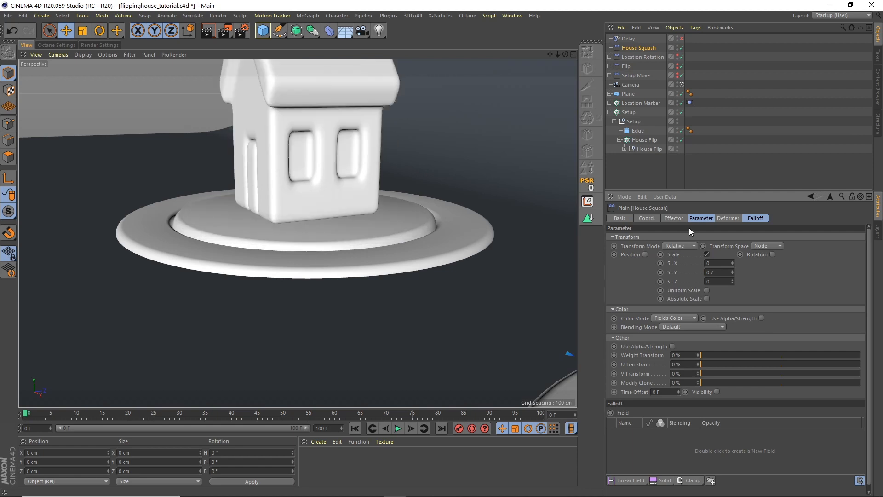
double_click(721, 273)
type("-0.1")
key("Return")
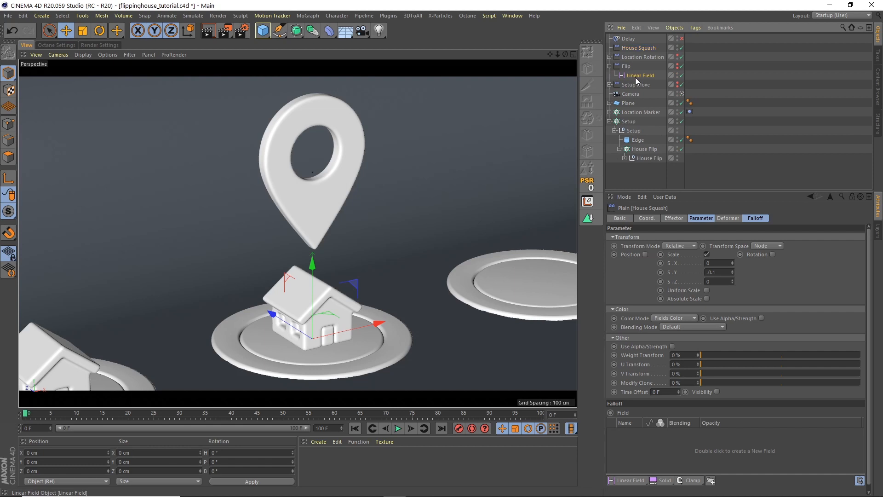
Step: Use the Flip effector's Linear Field as the House Squash falloff and frame the flipping house in the enlarged side perspective
left_click(636, 76)
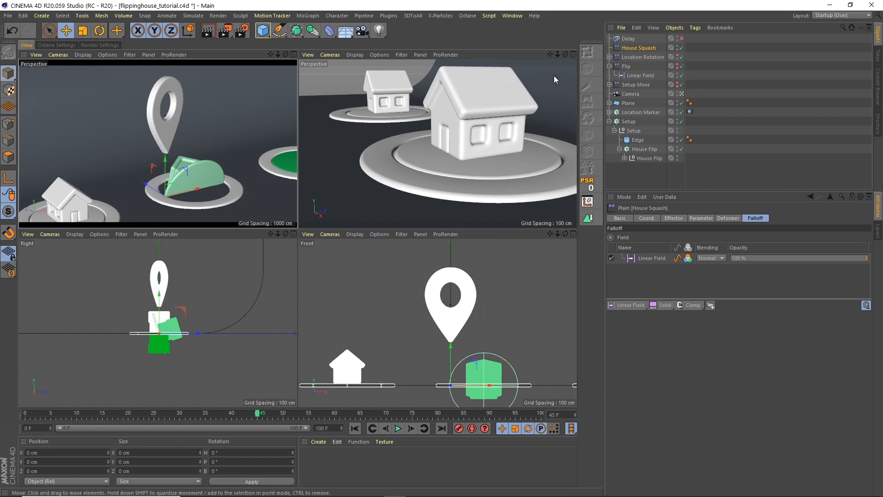
left_click(573, 55)
scroll(508, 124, "down", 5)
middle_click_drag(512, 211, 294, 151, "alt")
left_click_drag(349, 194, 330, 195, "alt")
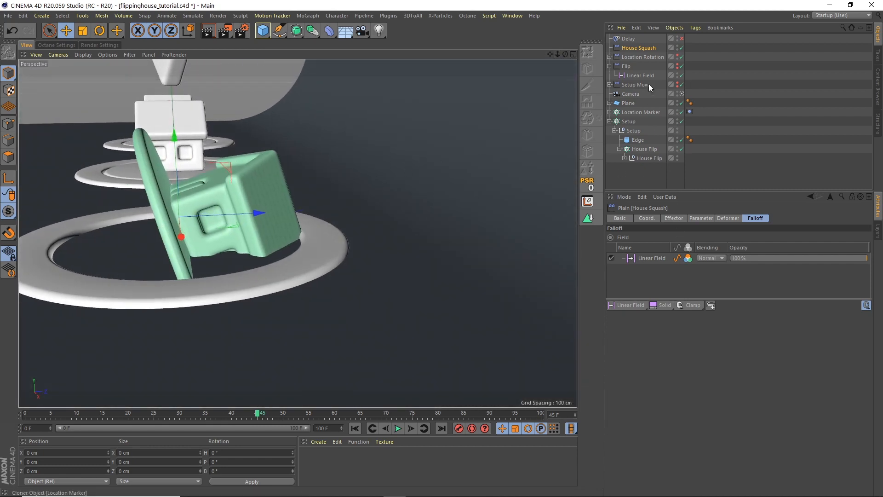
Step: Check the flip at frame 46, trying a House Squash Y scale of -0.3 before setting it to -0.4
left_click(701, 218)
left_click_drag(257, 413, 265, 415)
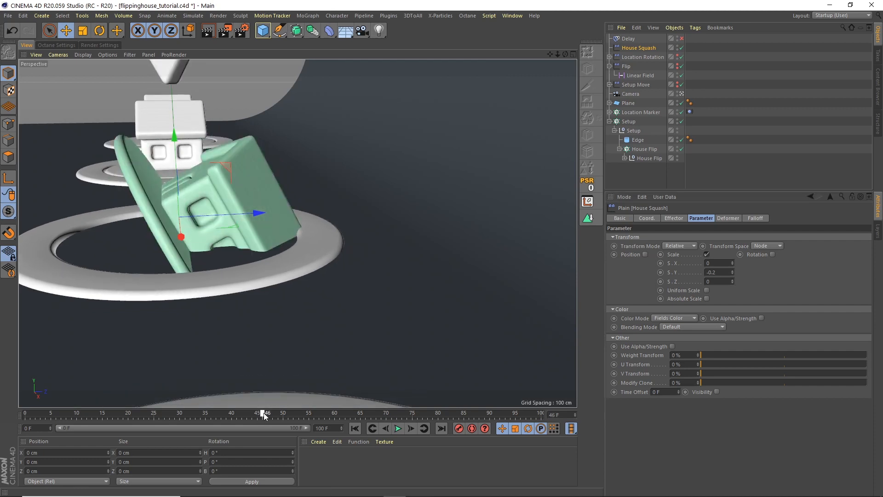
left_click(715, 272)
key("BackSpace")
type("3")
key("Return")
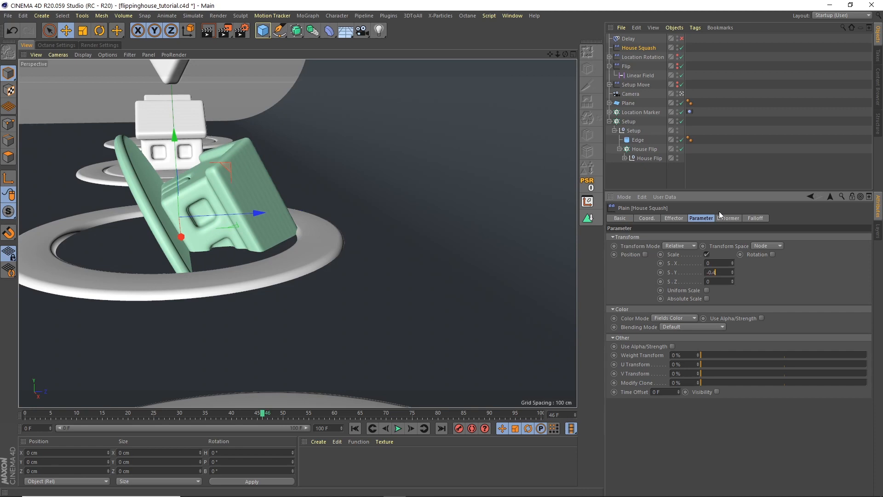
type("4")
key("Return")
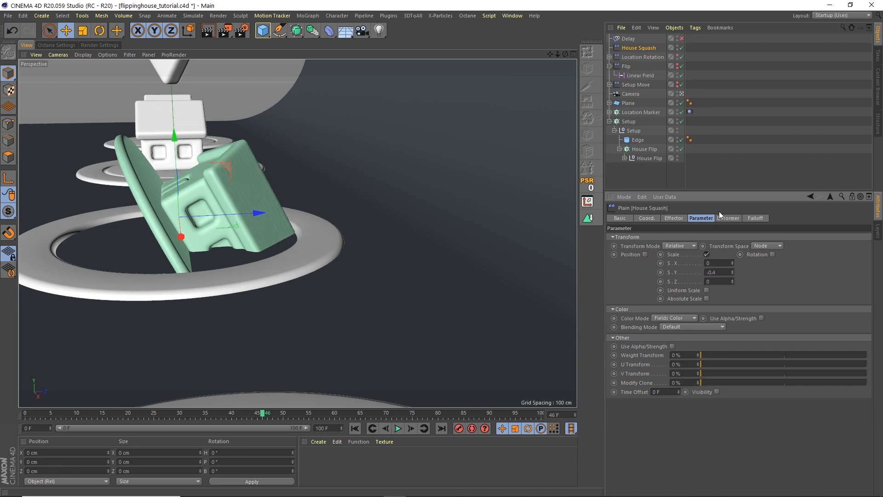
Step: Scrub to frame 57 to examine the squashed flip and return to the full-size camera view
left_click(272, 414)
left_click_drag(271, 414, 322, 377)
left_click(573, 54)
left_click(292, 53)
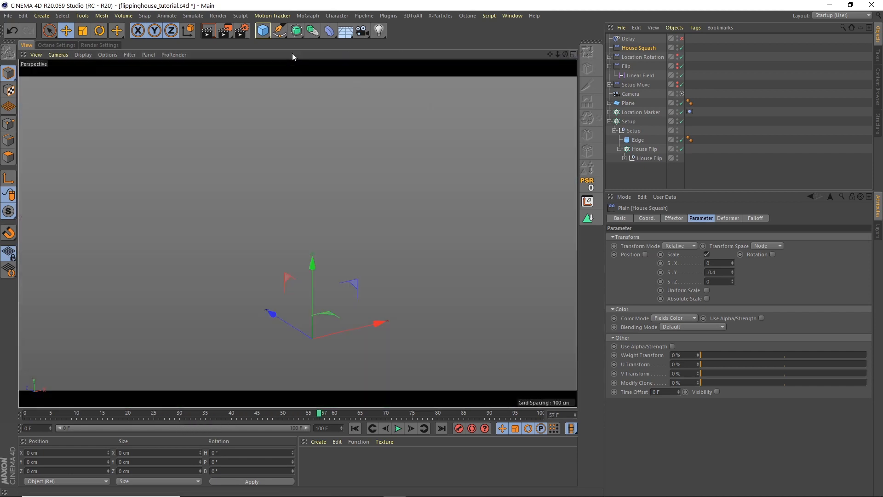
Step: Collapse the object hierarchies, re-enable the Delay effector and return to frame 0
left_click(609, 66)
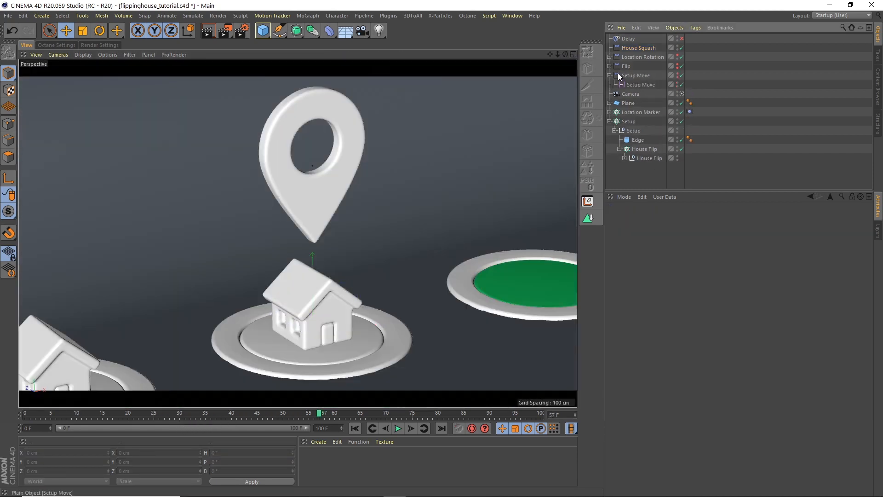
left_click(609, 112)
left_click(681, 39)
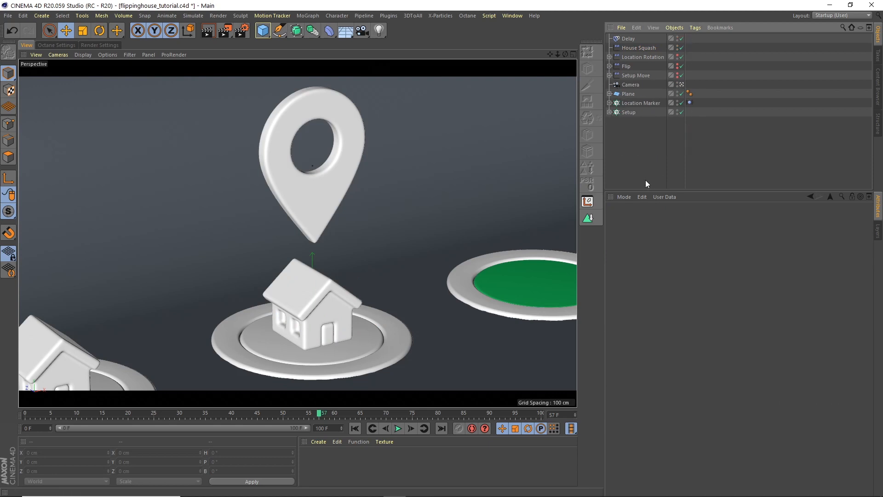
left_click(354, 428)
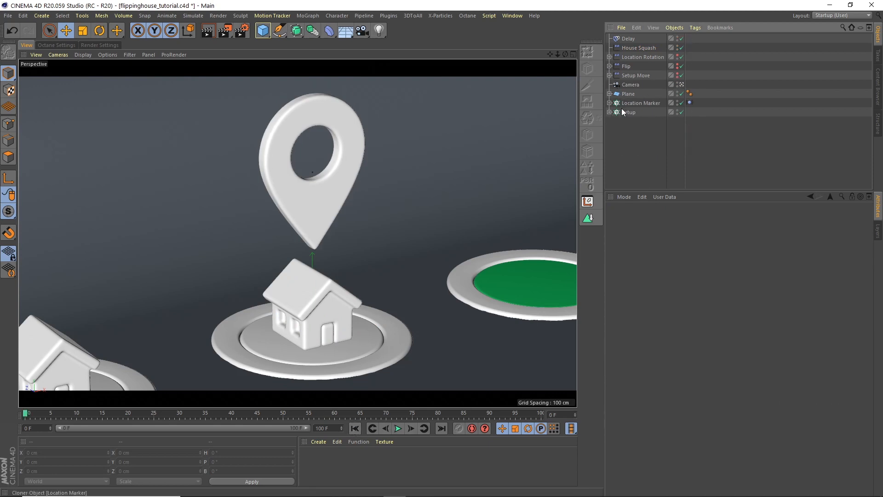
Step: Stop the House Squash effector from coloring the clones, and play the animation to check the result
left_click(637, 48)
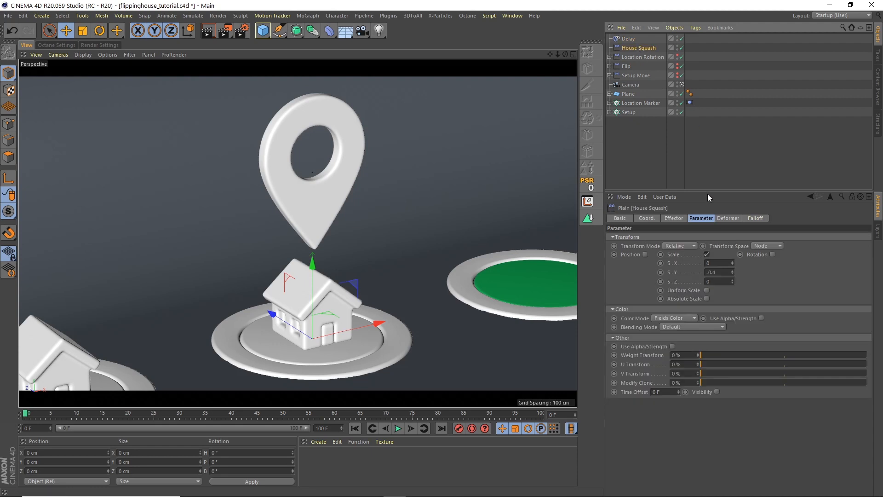
left_click(685, 316)
left_click(673, 323)
left_click(528, 321)
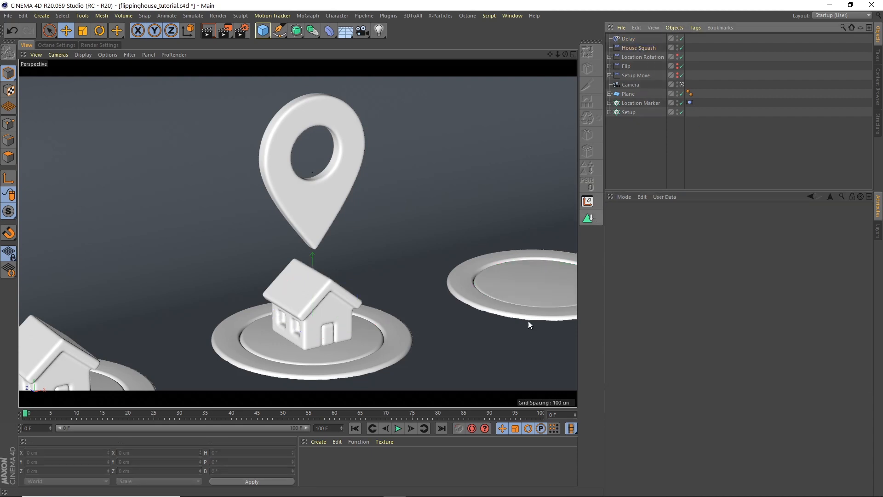
left_click(398, 429)
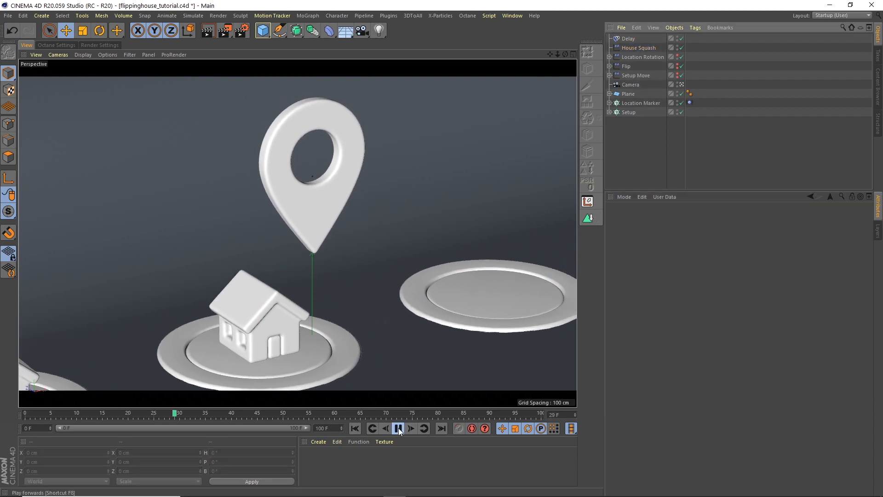
left_click(397, 429)
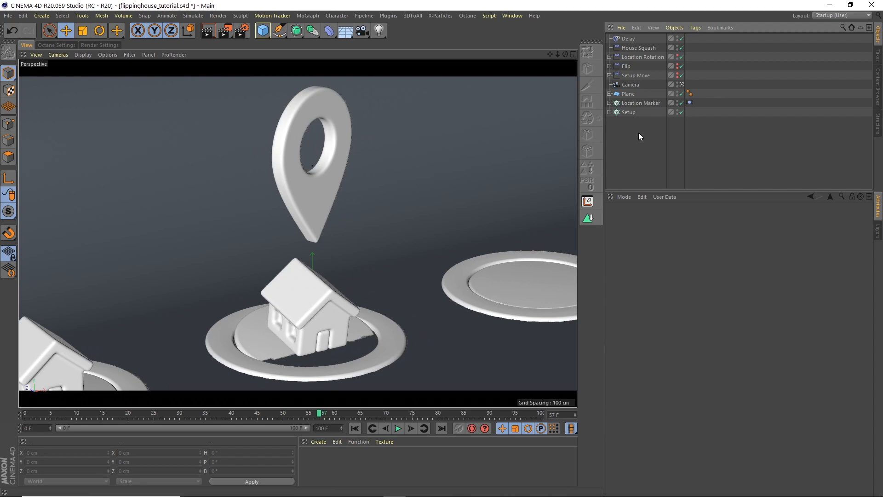
Step: Duplicate the Setup cloner with its children and rename the copy as Holes in Floor
left_click(628, 114)
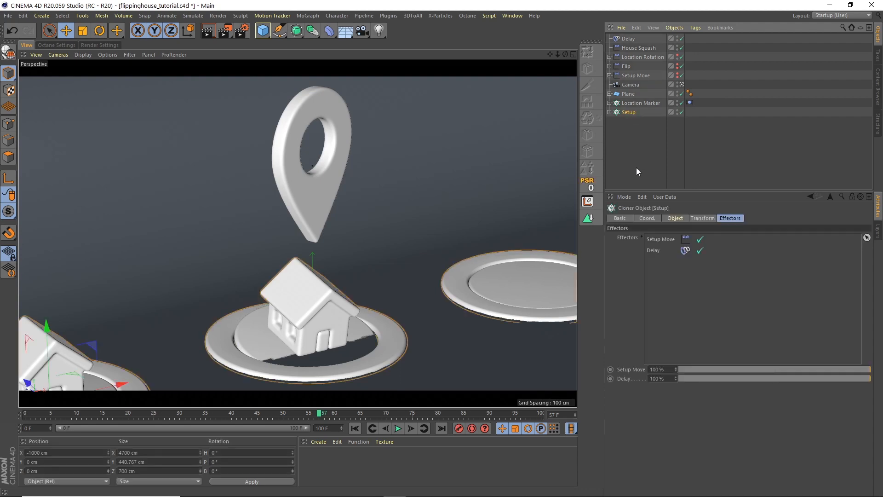
left_click(610, 112)
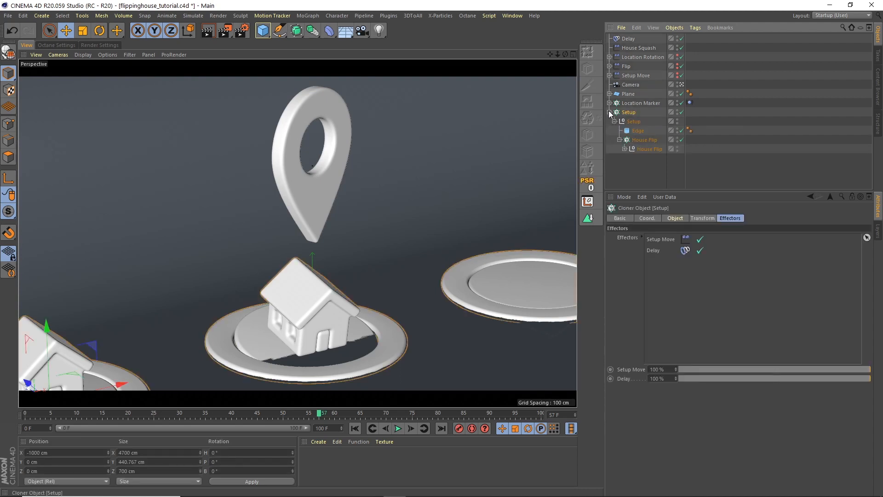
left_click(629, 105)
left_click(629, 112)
key("ctrl+c")
key("ctrl+v")
double_click(634, 38)
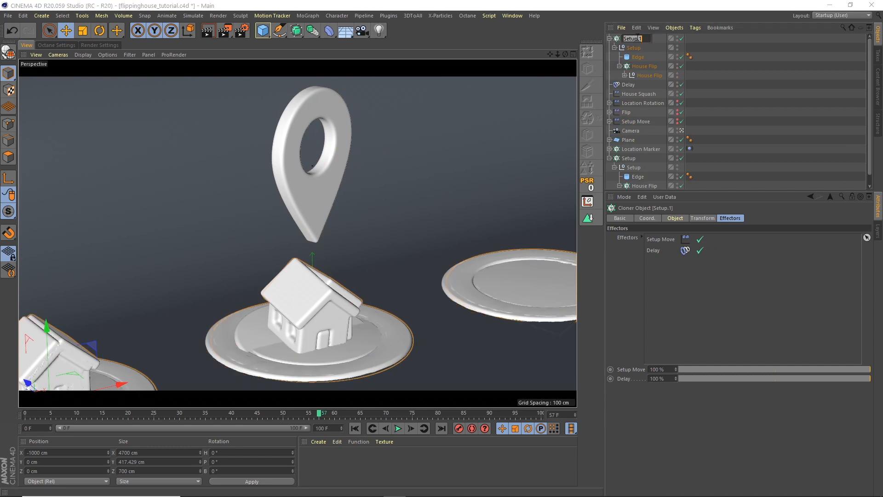
type("Holes in Floor")
key("Return")
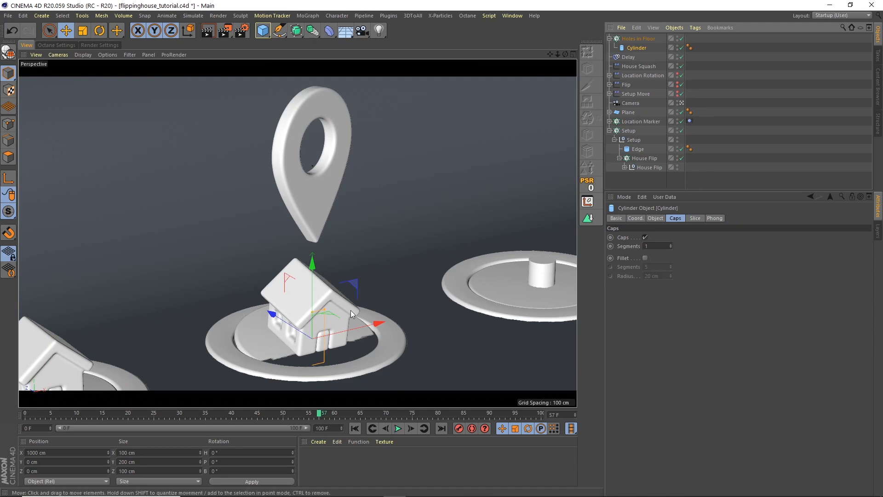
Step: Zero the transform of the cylinder inside the Holes in Floor cloner and widen it to about 572 cm across
left_click_drag(326, 310, 382, 261)
left_click(630, 46)
left_click(587, 184)
left_click(633, 38)
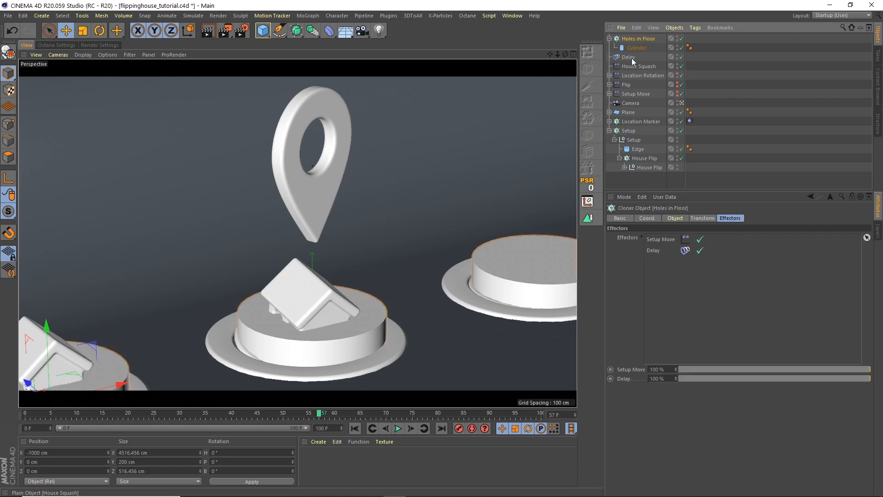
left_click(632, 48)
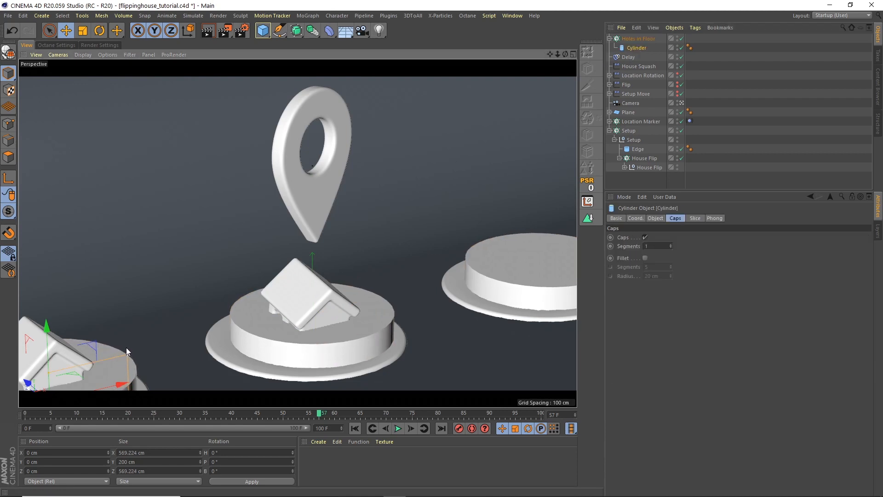
left_click_drag(125, 354, 127, 351)
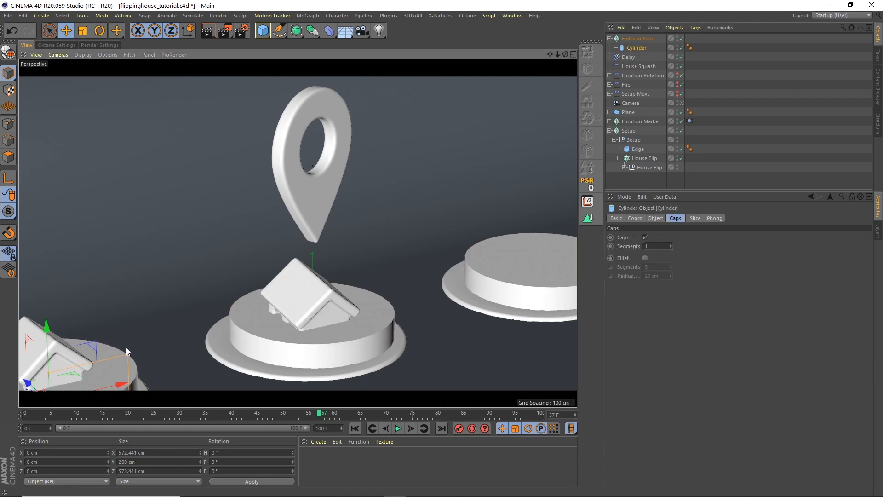
Step: Disable the Delay effector, then narrow the hole cylinder to about 513 cm and lower it about 24 cm using the front view
left_click(573, 54)
left_click(680, 57)
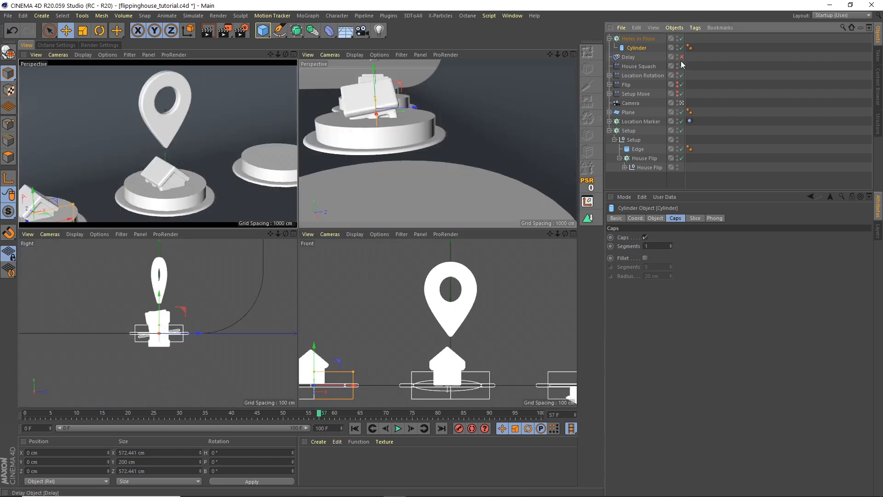
left_click(638, 38)
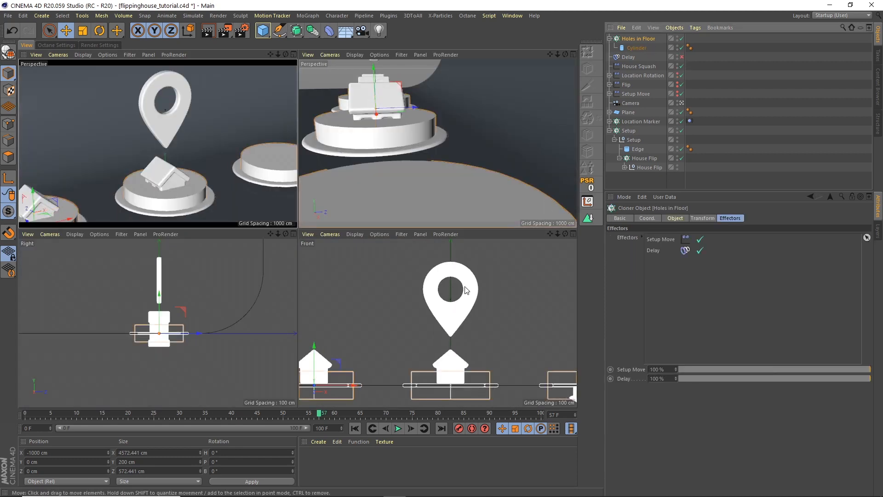
left_click_drag(317, 353, 317, 356)
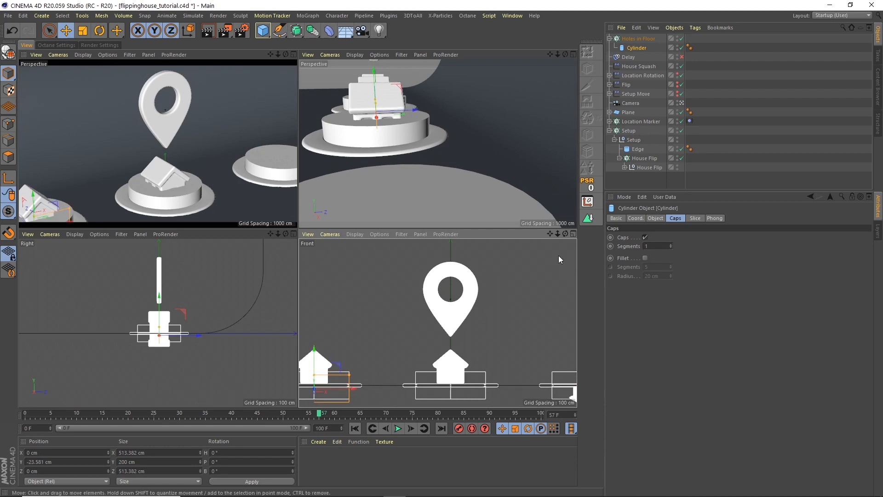
key("F1")
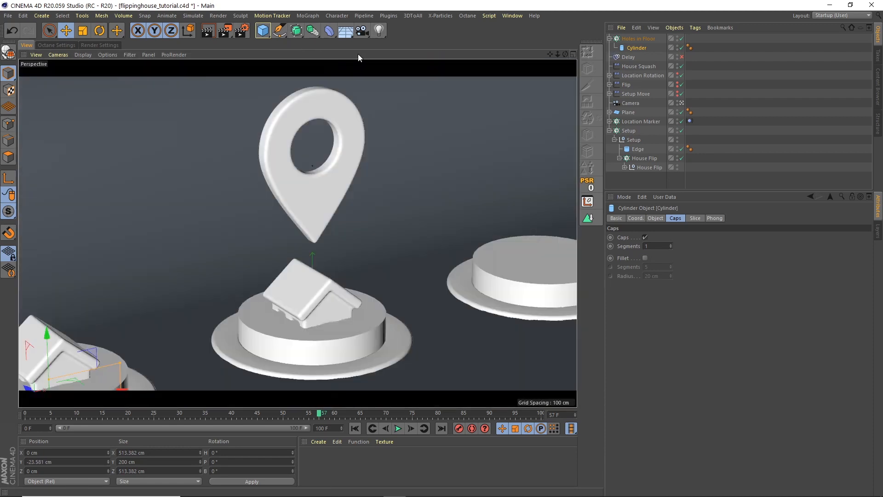
Step: Move the Holes in Floor cloner below the Plane, add a Boole object and nest the Plane inside it
left_click(610, 39)
left_click_drag(639, 110, 631, 105)
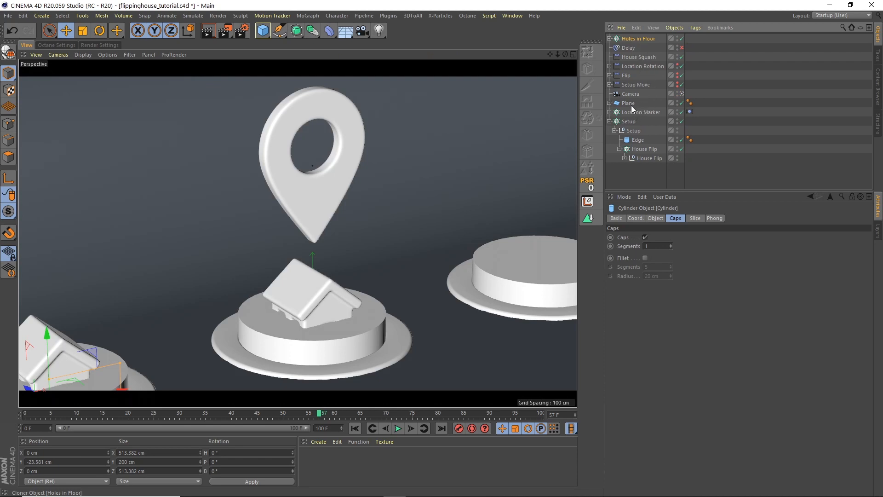
left_click(628, 94)
left_click_drag(295, 35, 481, 46)
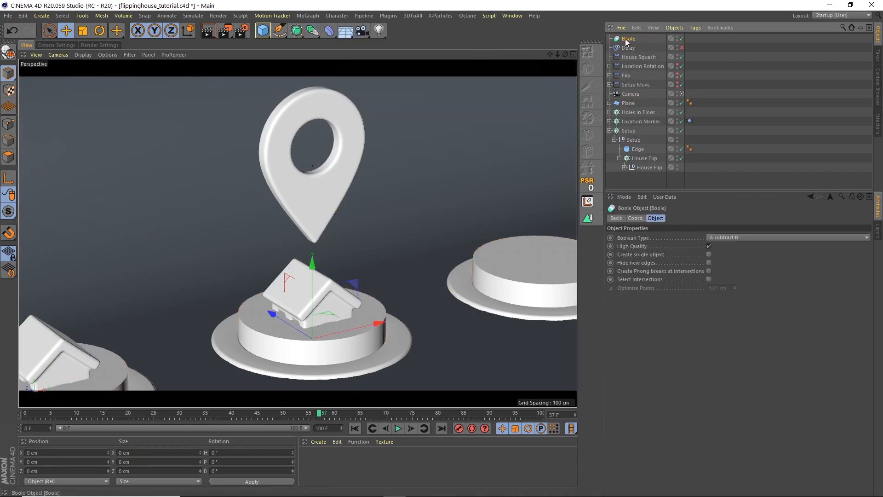
left_click_drag(628, 40, 629, 98)
left_click_drag(629, 103, 629, 95)
Step: Turn off the Boole's High Quality option and nest Holes in Floor under it, below the Plane
left_click(628, 95)
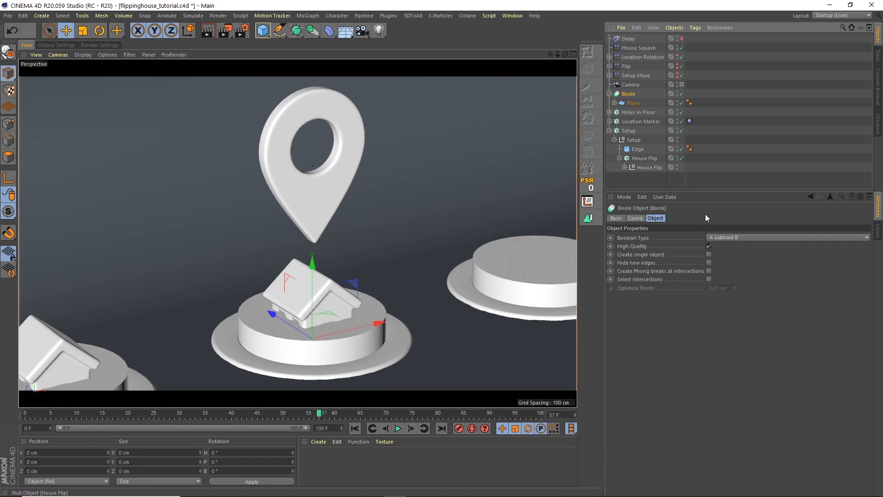
left_click(709, 246)
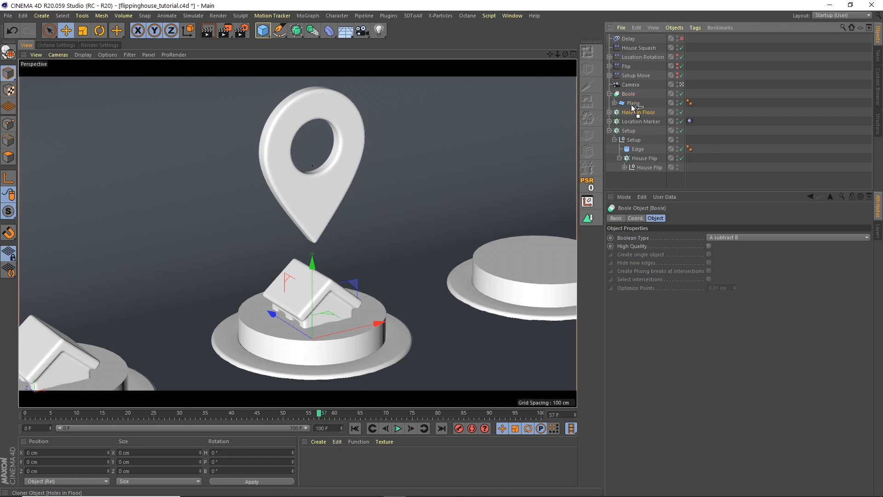
left_click_drag(635, 100, 634, 97)
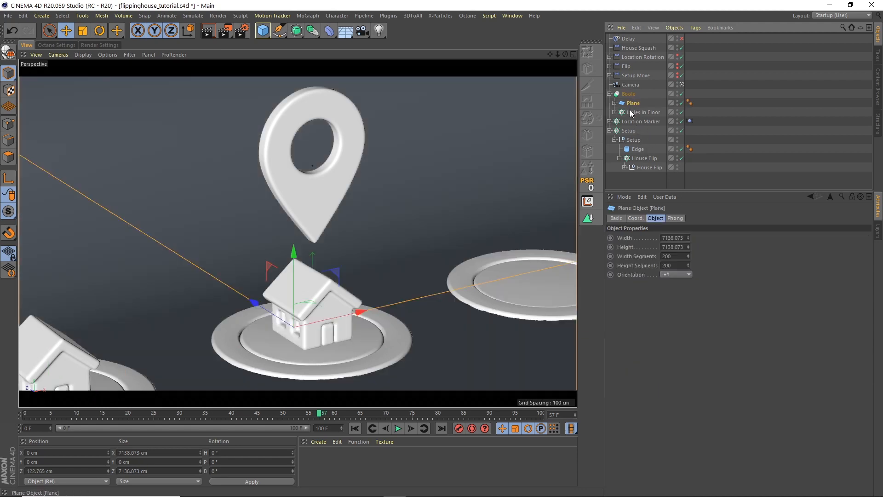
Step: Hide the Setup cloner, play the animation to check the moving floor holes, and return to frame 0
left_click(677, 130)
left_click(398, 428)
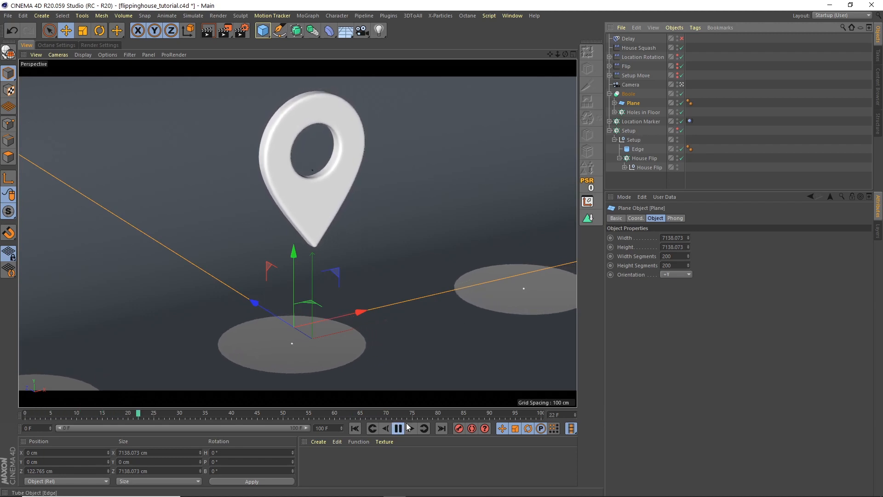
left_click(397, 428)
left_click(354, 428)
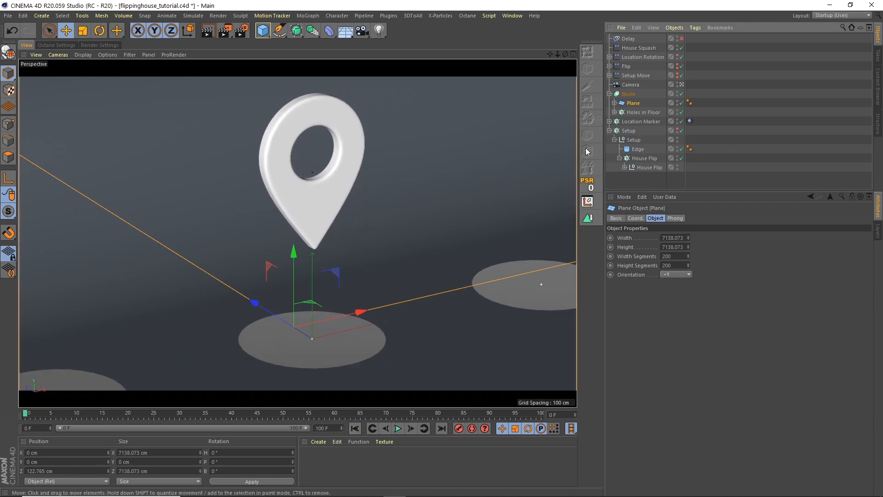
Step: Collapse the Boole object and rename it as Stage
left_click(609, 94)
double_click(627, 94)
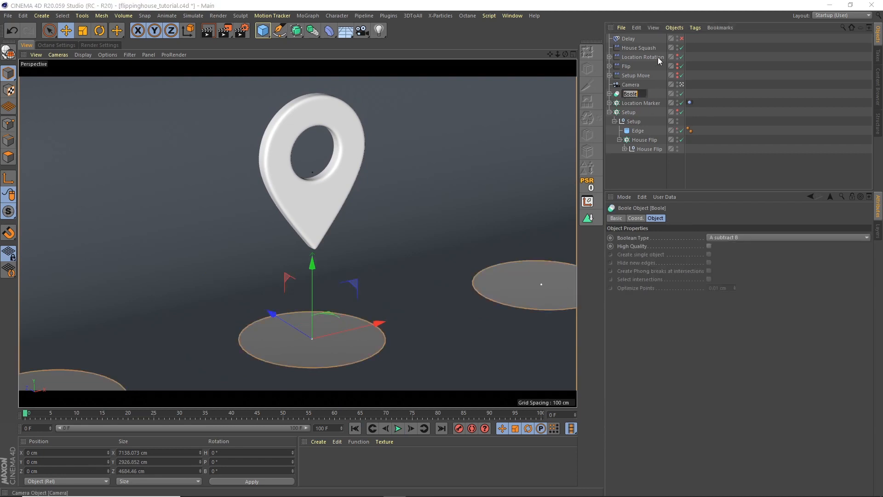
type("Stage")
key("Return")
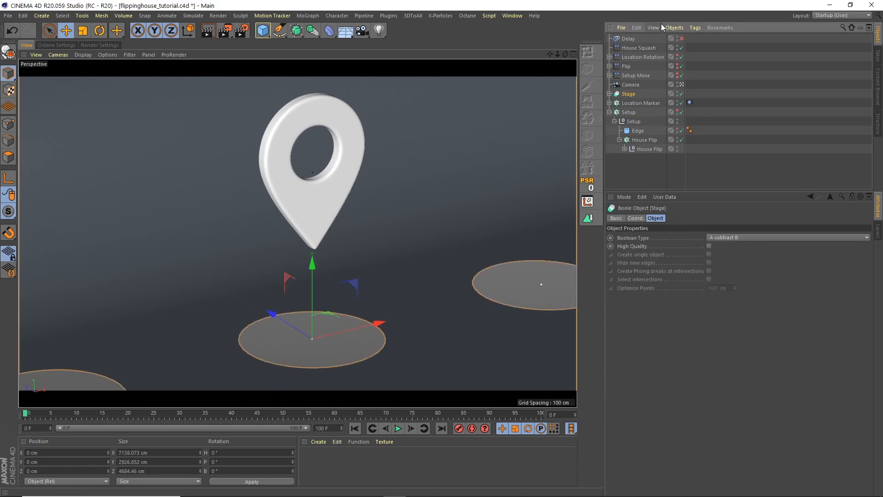
Step: Show the Setup cloner again, re-enable the Delay effector and play the animation
left_click(609, 112)
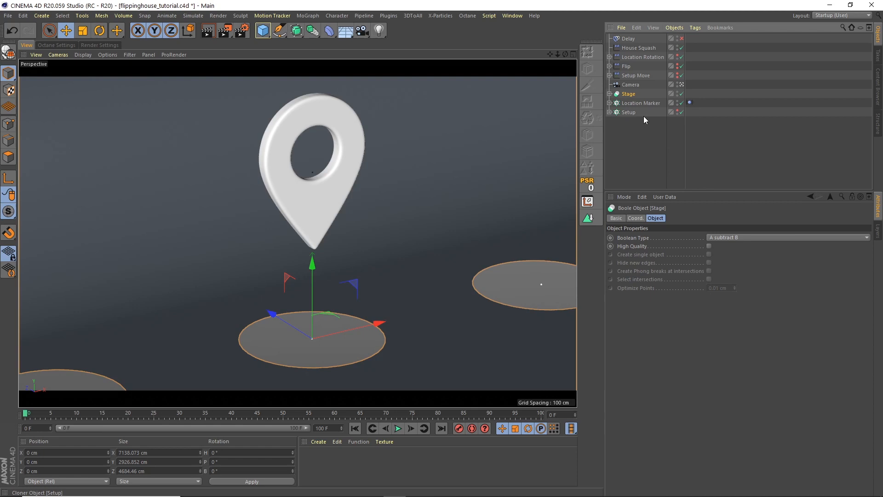
left_click(680, 113)
left_click(662, 137)
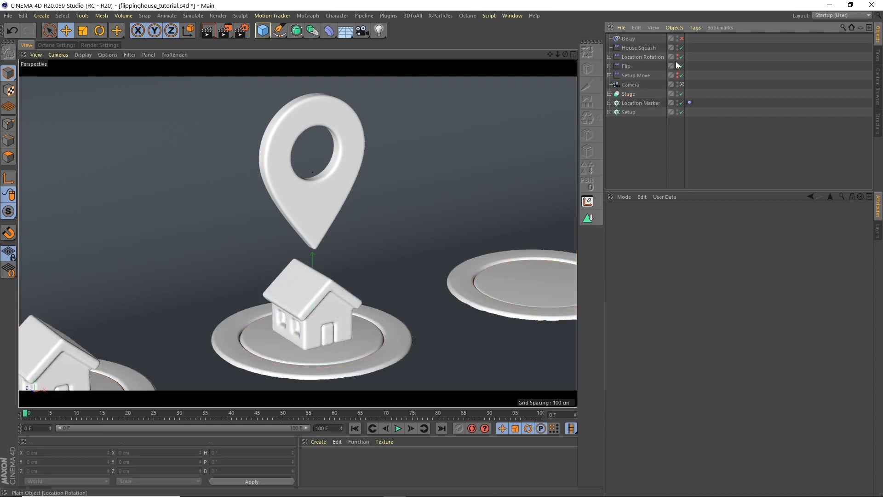
left_click(681, 39)
left_click(398, 428)
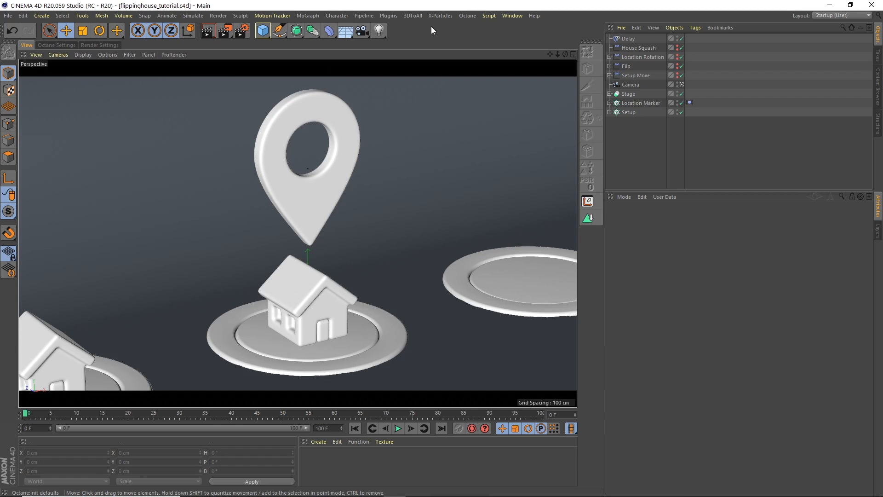
Step: Open the Octane Live Viewer and dock it beside the perspective view
left_click(467, 15)
left_click(492, 31)
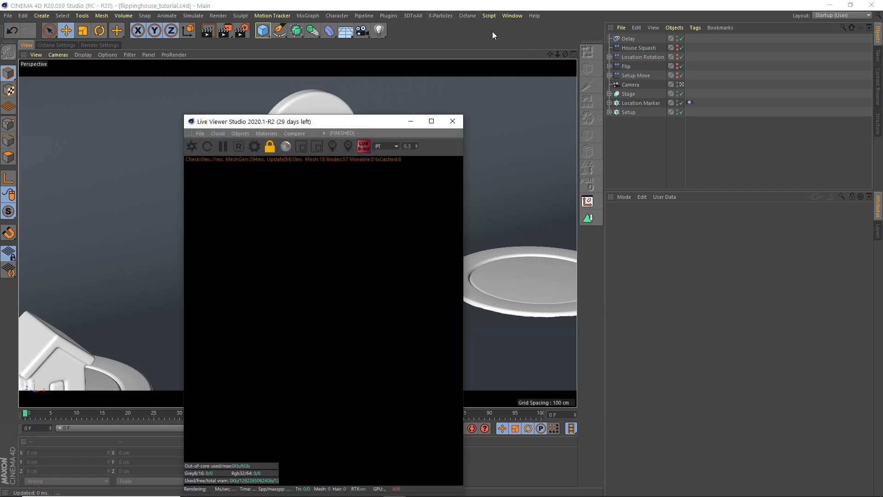
left_click_drag(188, 135, 459, 140)
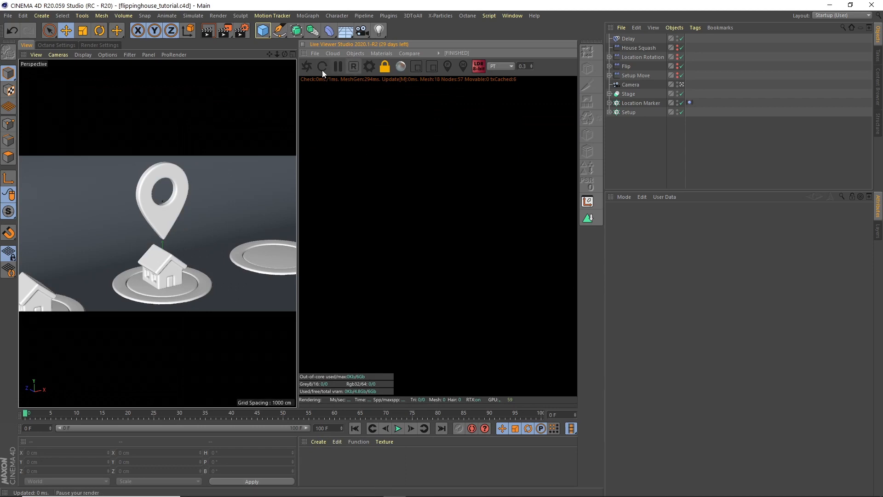
Step: Review the Octane kernel settings, return to the camera view and start the Live Viewer render
left_click(369, 66)
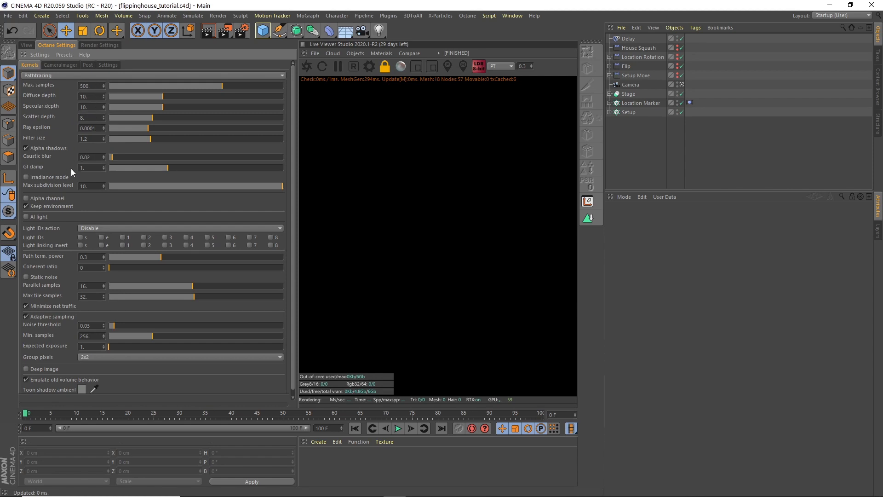
left_click(26, 45)
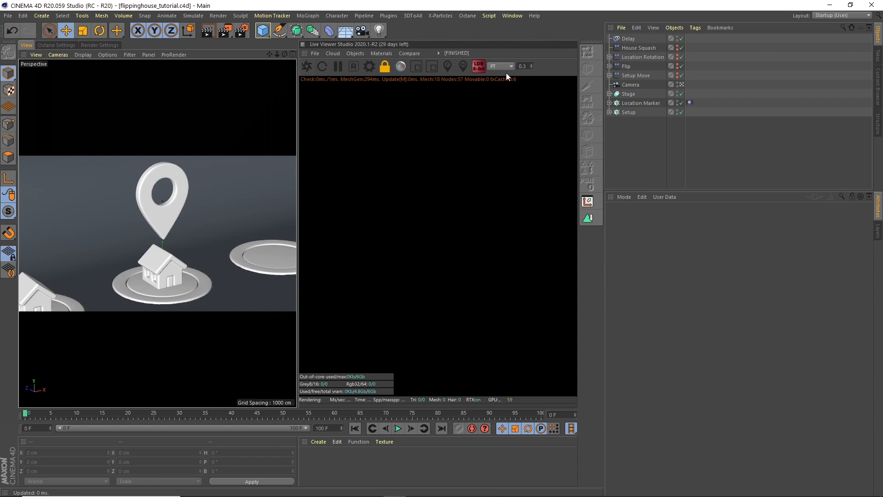
left_click(307, 67)
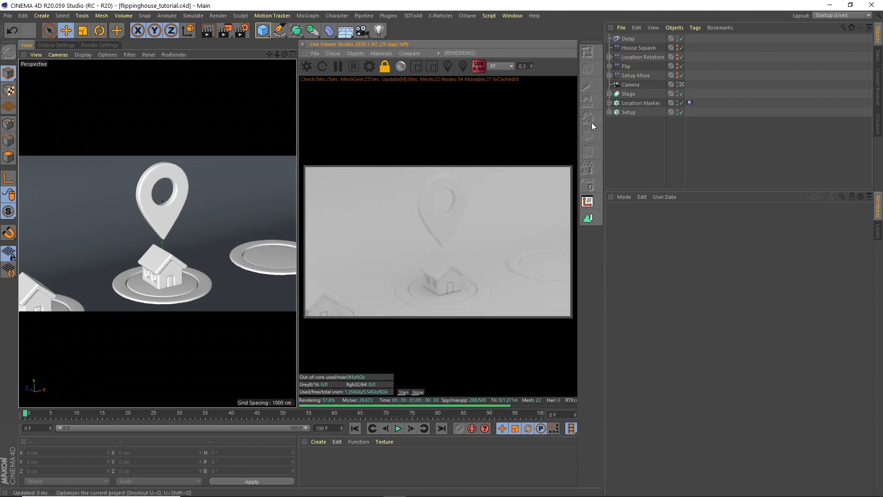
Step: Add an Octane sky with an image-texture environment and load CarStudio2.exr as its texture
left_click(356, 54)
left_click(359, 73)
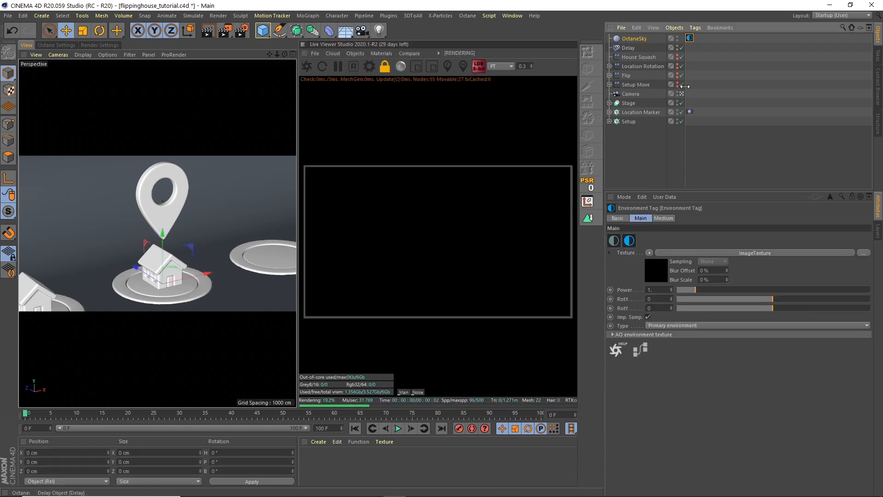
left_click(708, 252)
left_click(863, 237)
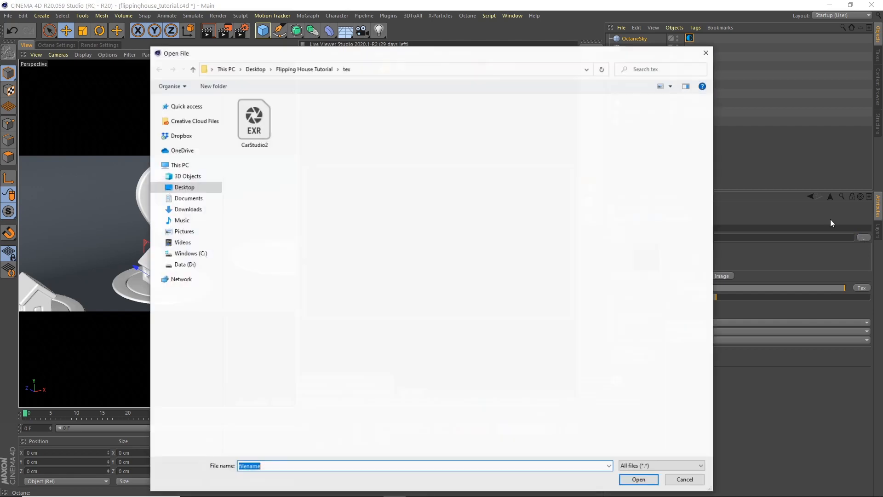
left_click(269, 127)
left_click(639, 479)
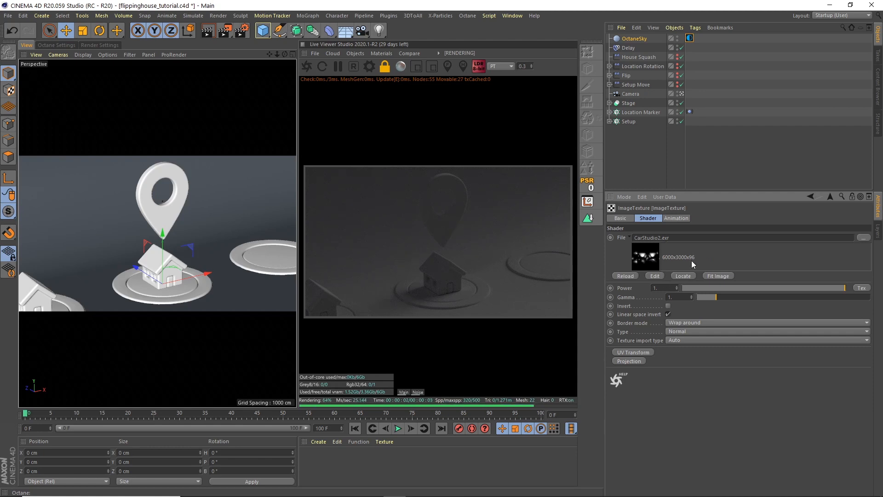
Step: Set the power of the Octane sky's environment to 4
left_click(689, 38)
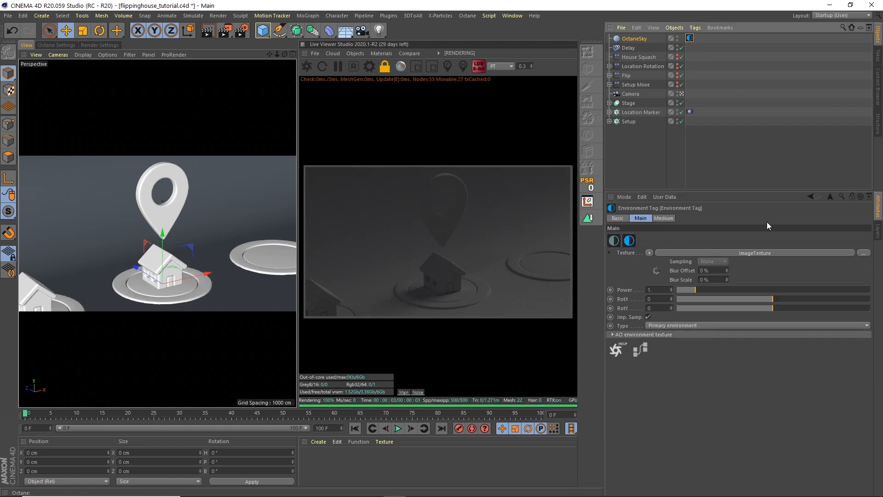
left_click(661, 288)
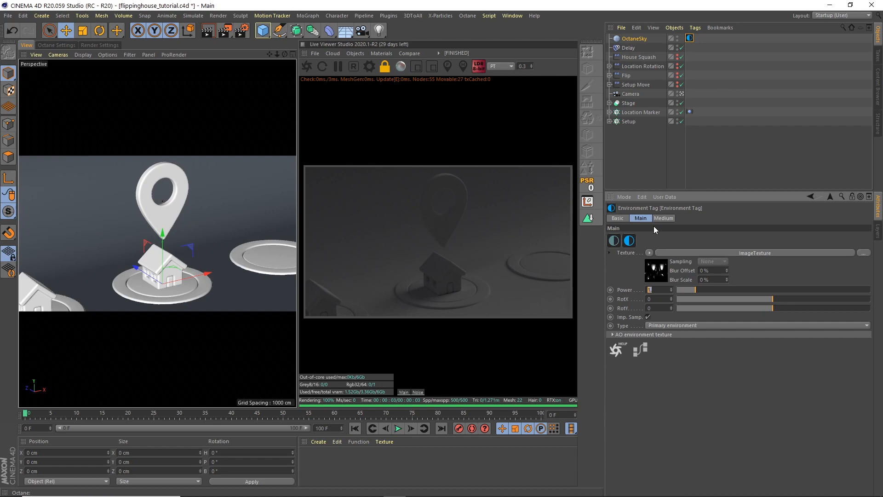
type("4")
key("Return")
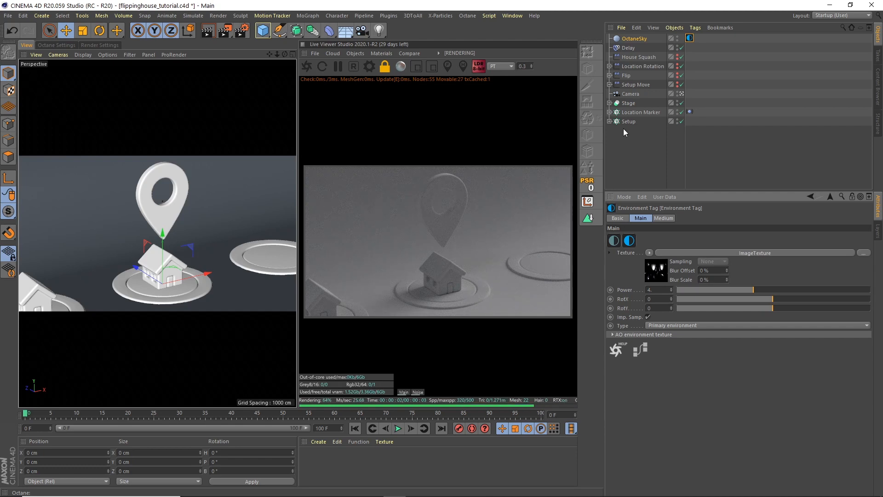
left_click(639, 156)
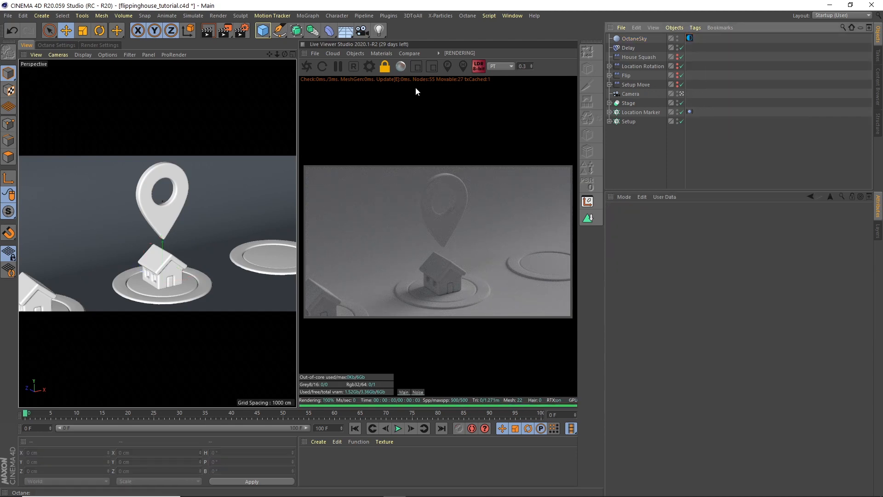
Step: Add an Octane targeted area light to the scene
left_click(355, 53)
left_click(658, 38)
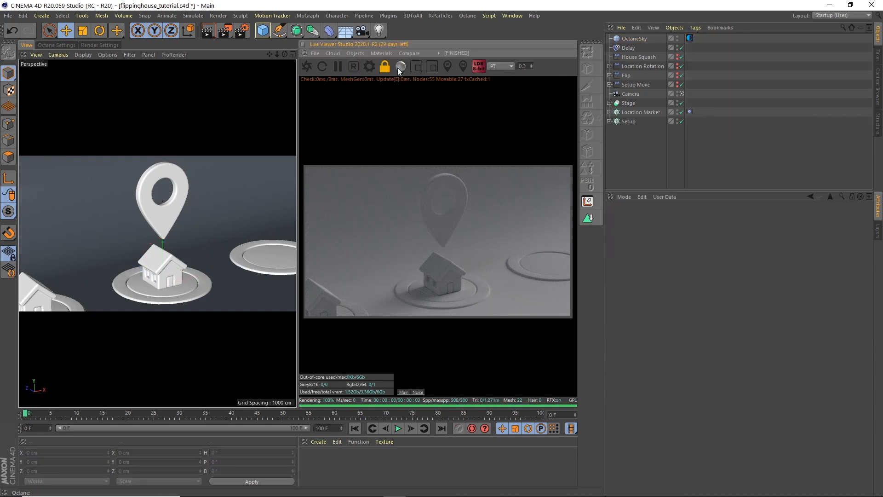
left_click(358, 52)
mouse_move(376, 90)
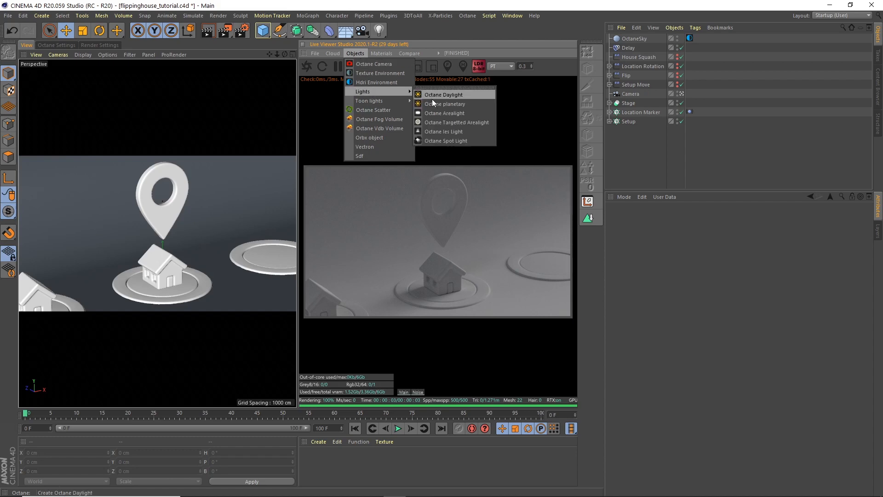
left_click(448, 121)
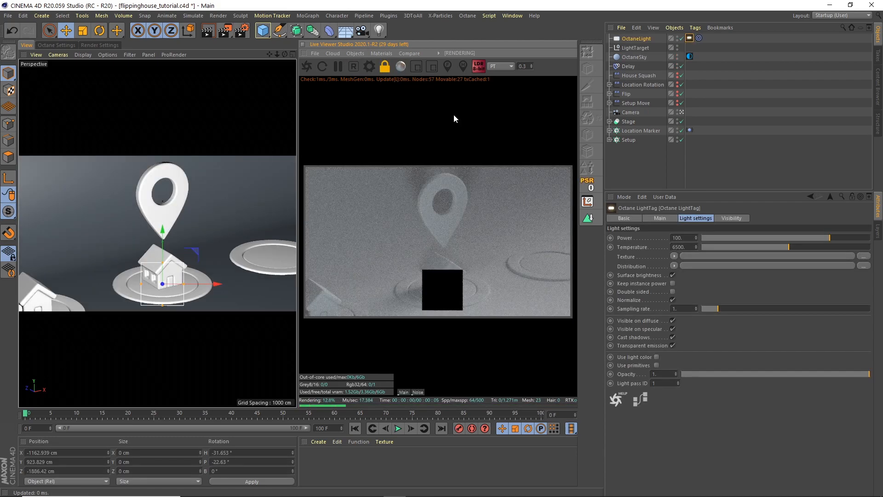
Step: Enlarge the targeted area light's rectangle to 1000 cm in both X and Y
left_click(632, 40)
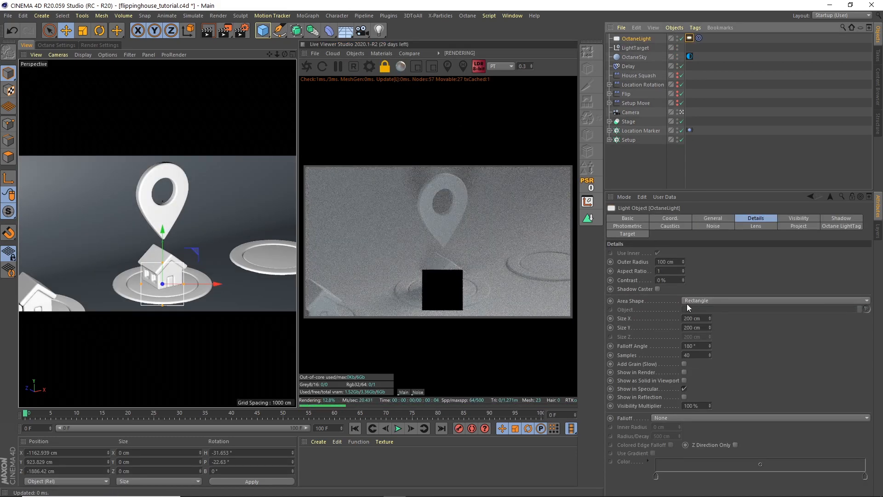
left_click_drag(700, 318, 676, 318)
type("100")
key("Tab")
type("1000")
key("Return")
left_click_drag(701, 318, 627, 252)
type("1000")
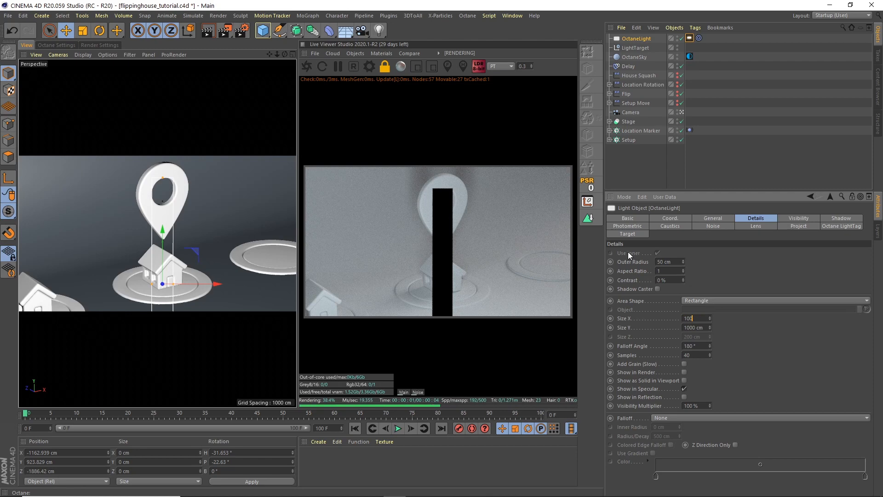
key("Return")
Step: Set the targeted area light's power to 20 in its Octane light settings
left_click(689, 38)
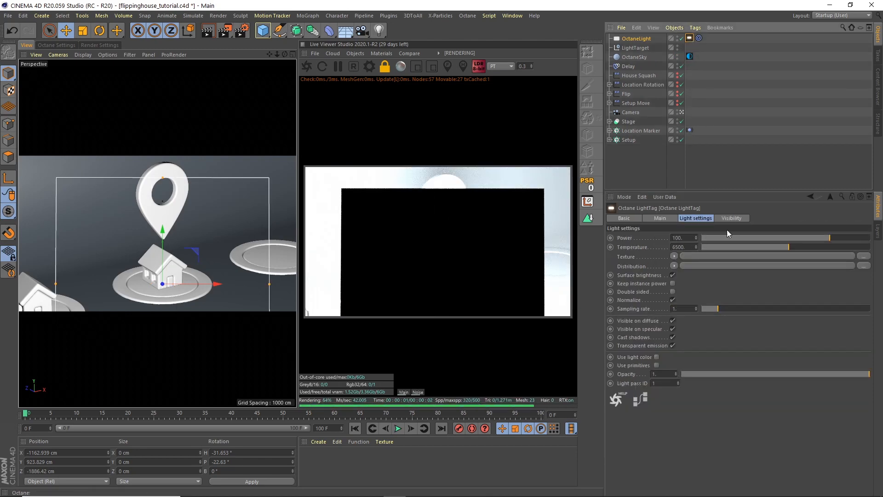
type("20")
key("Return")
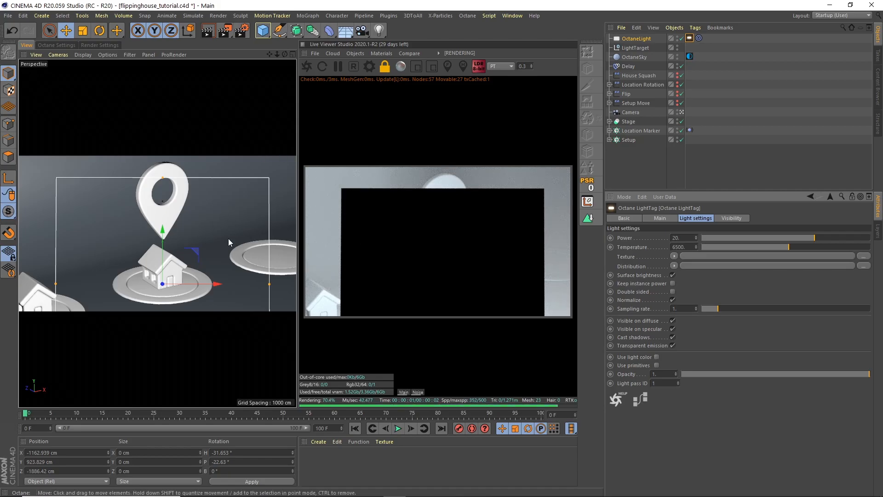
Step: Leave the camera view and move the area light high above the houses to about X 625, Y 2796, Z -1762 cm
left_click_drag(223, 244, 225, 119)
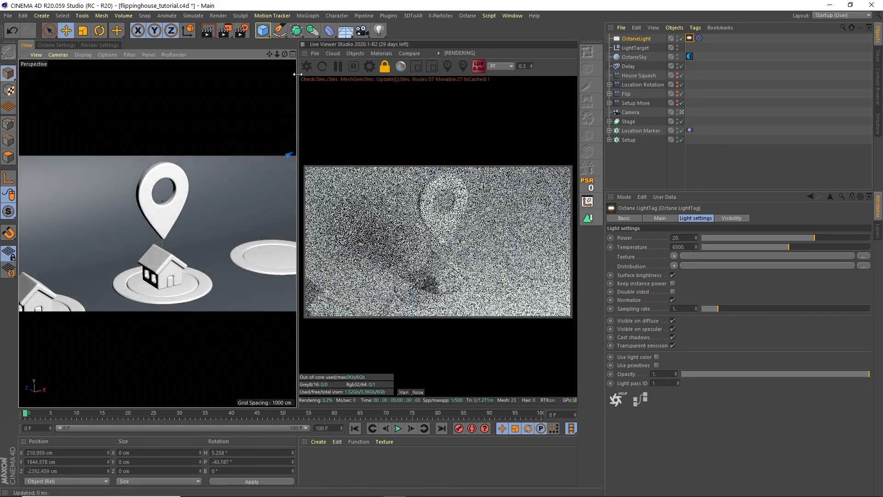
left_click(293, 54)
left_click(293, 54)
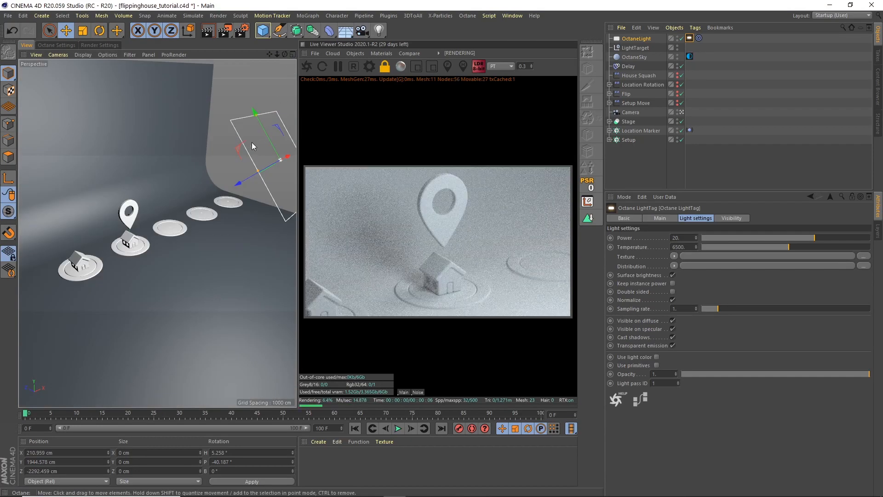
left_click_drag(272, 63, 261, 60, "alt")
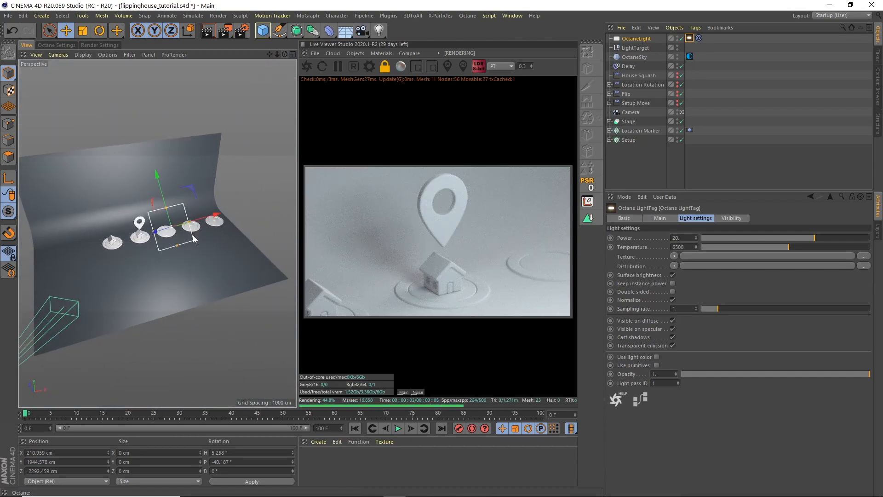
left_click_drag(193, 236, 198, 208)
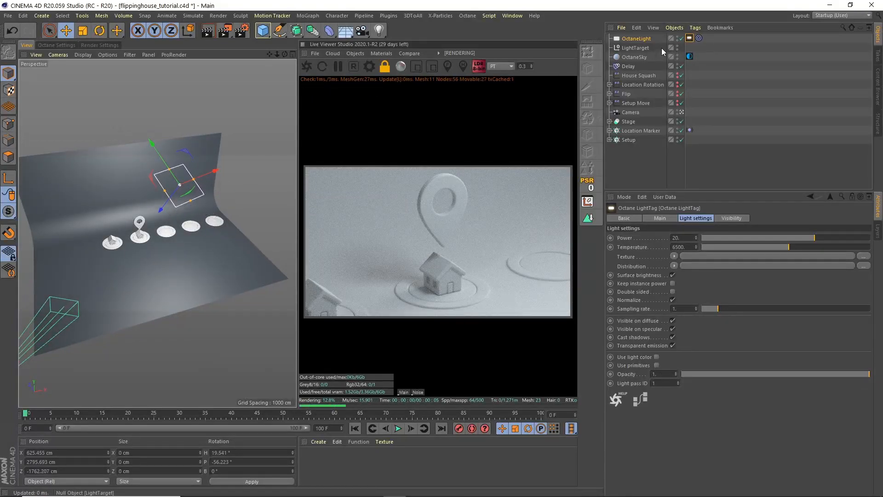
Step: Duplicate the area light and move the copy to the opposite side of the houses, about X -2502, Y 2141, Z -1160 cm
left_click(640, 39)
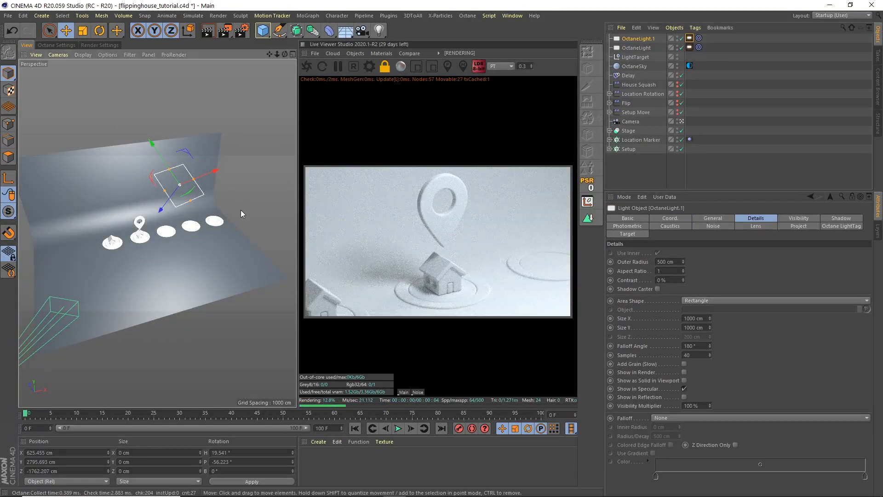
left_click_drag(241, 209, 132, 254, "ctrl")
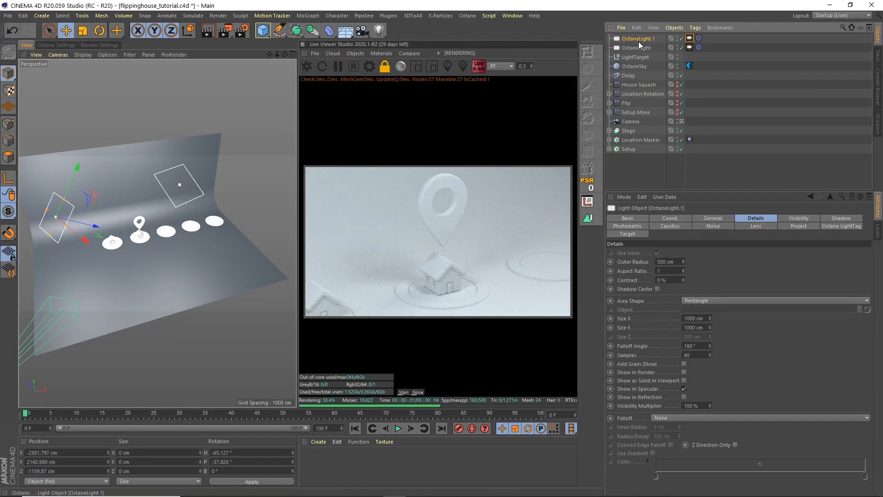
Step: Duplicate the second area light and remove the target tag from the new copy
key("ctrl+c")
key("ctrl+v")
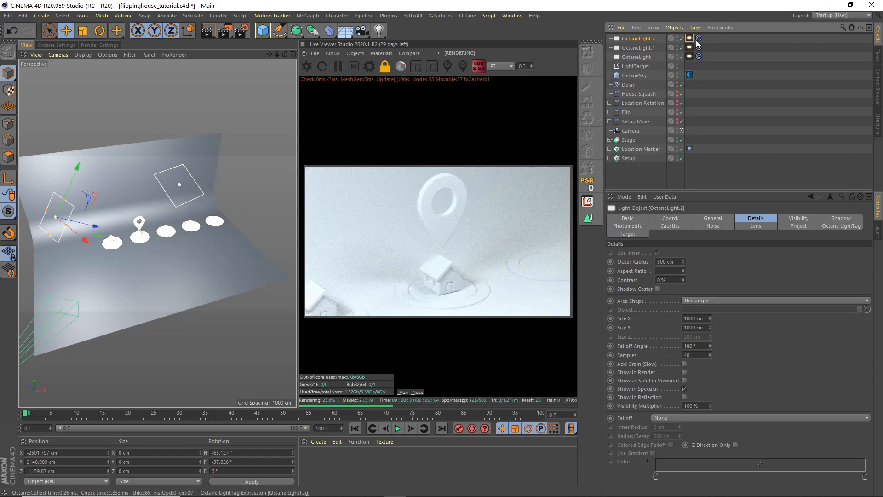
left_click(699, 38)
key("Delete")
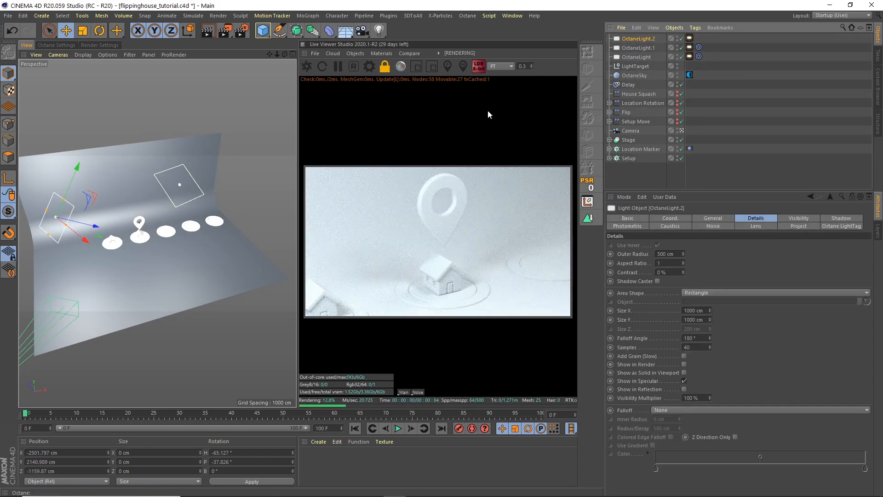
Step: Place the untargeted third light above the houses near the backdrop, rotated about -12°, -25° and -13.5°, and reduce its power
left_click_drag(126, 231, 186, 204)
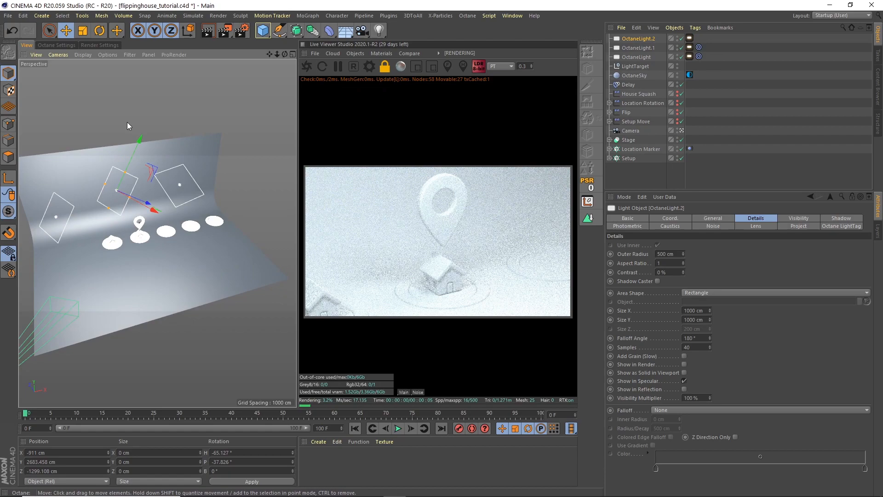
left_click(100, 30)
mouse_move(115, 193)
left_mouse_down()
mouse_move(159, 201)
mouse_move(112, 179)
left_mouse_up()
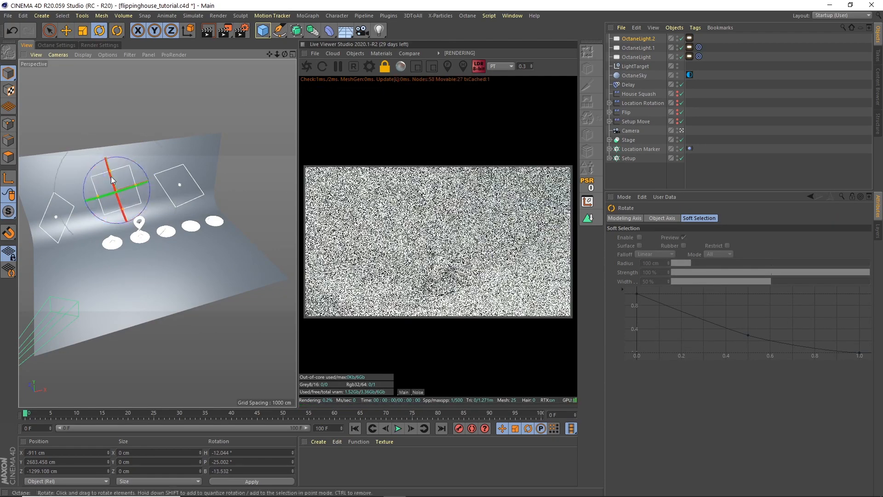
left_click_drag(285, 55, 361, 41)
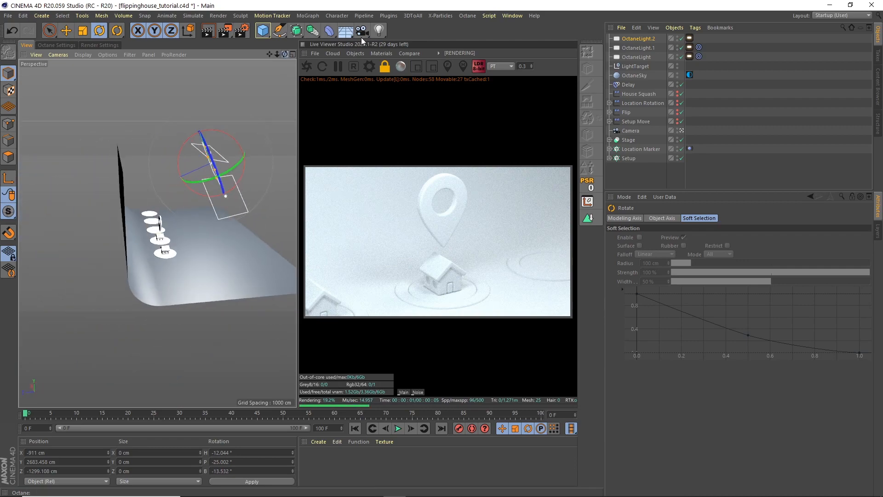
left_click(66, 31)
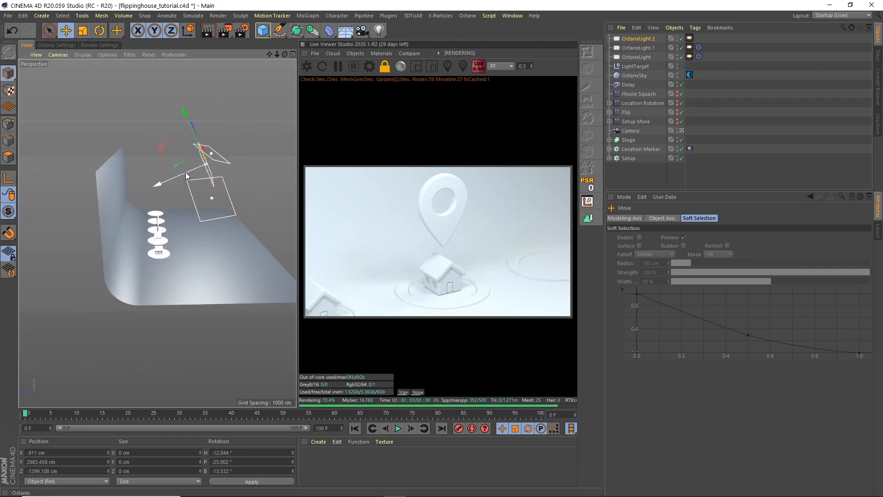
mouse_move(187, 175)
left_mouse_down()
mouse_move(137, 167)
mouse_move(176, 163)
left_mouse_up()
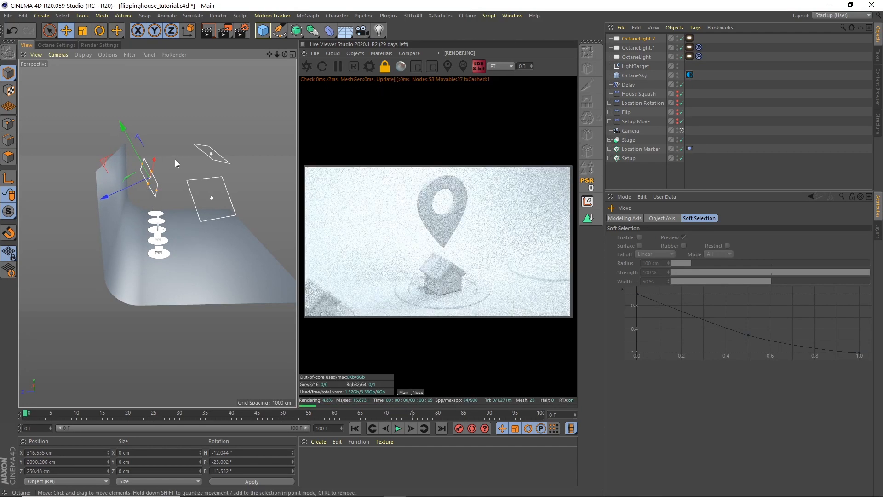
left_click(689, 38)
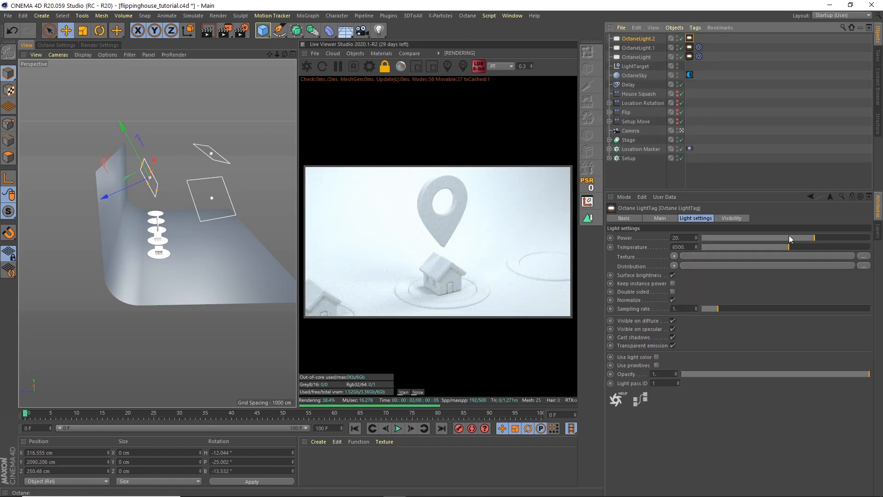
left_click_drag(812, 236, 793, 236)
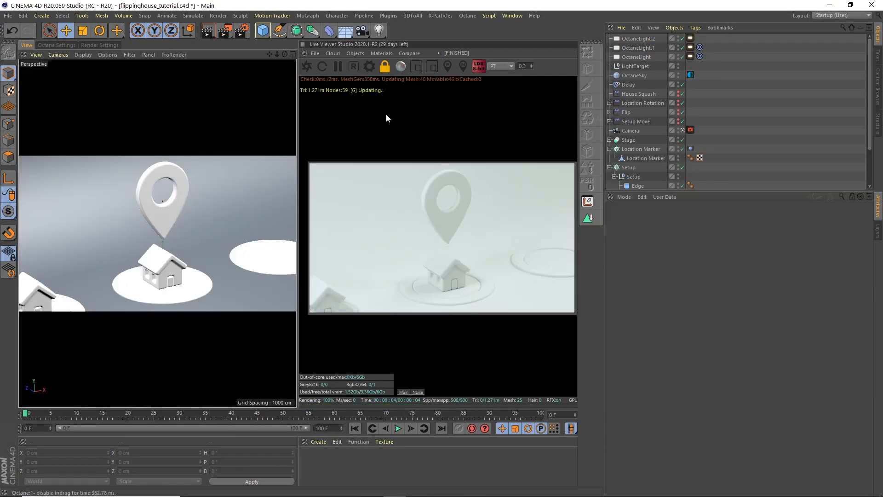
Step: Create an Octane metallic material and name it Stage
left_click(381, 53)
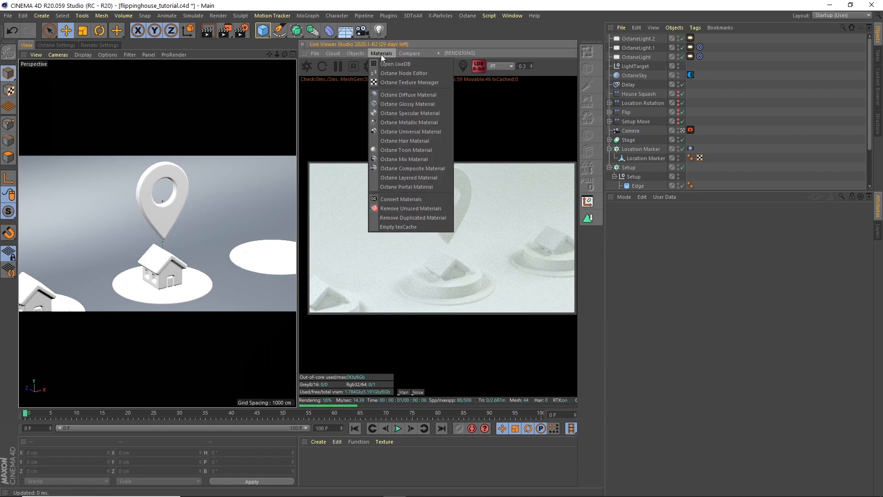
left_click(405, 122)
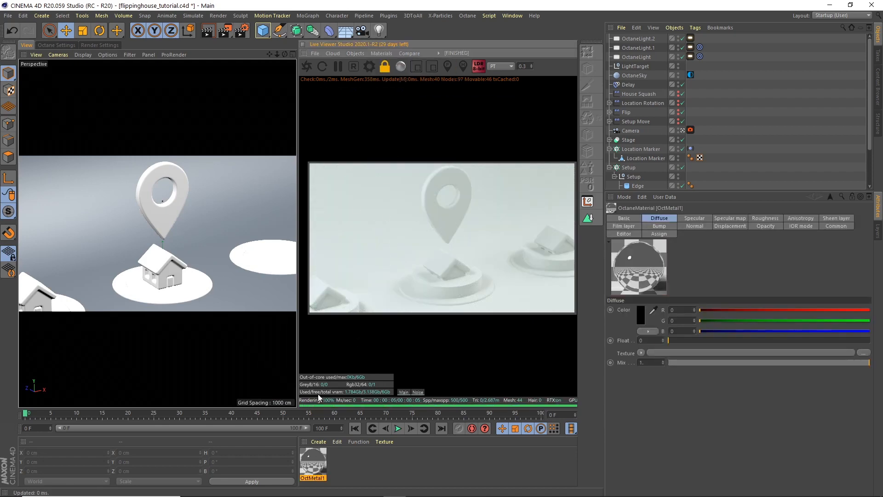
double_click(314, 472)
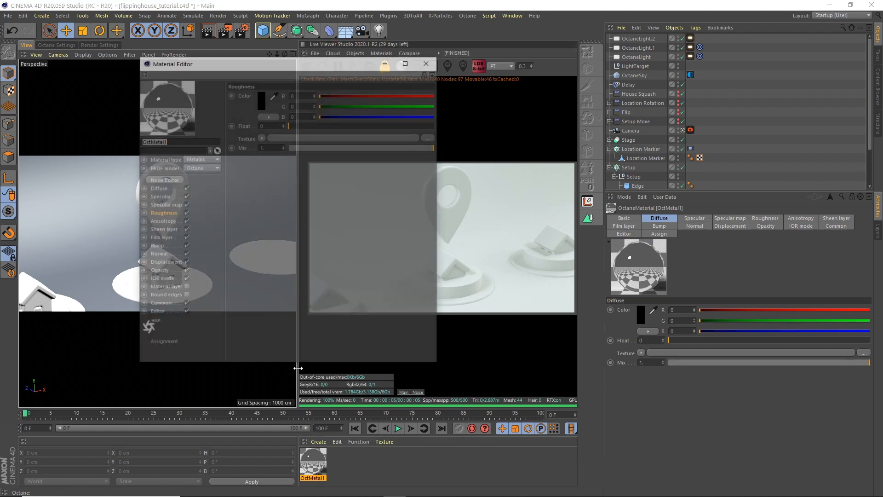
type("Stage")
key("Return")
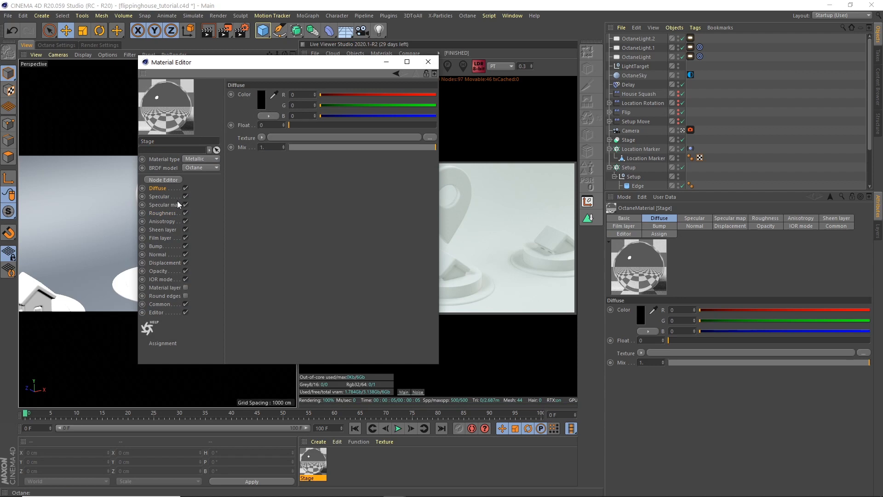
Step: Give the Stage material a light purple specular colour with hue 290° and saturation 49%
left_click(159, 196)
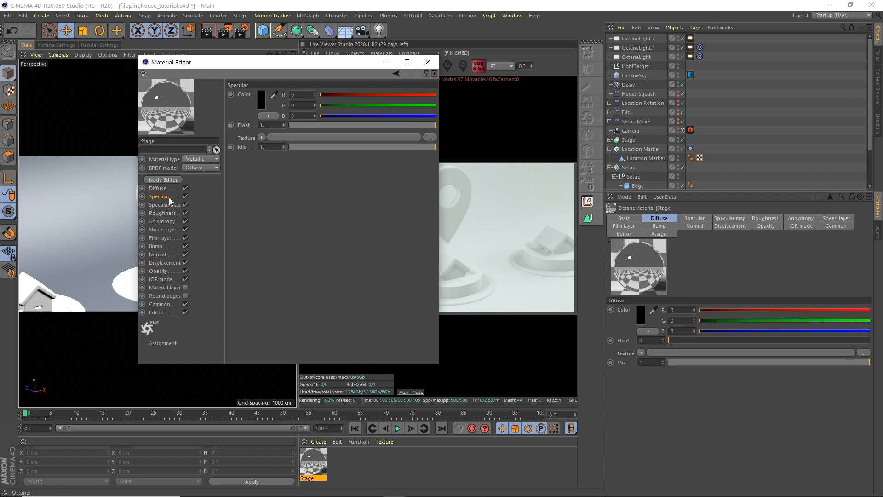
left_click(266, 104)
left_click(324, 101)
left_click(330, 110)
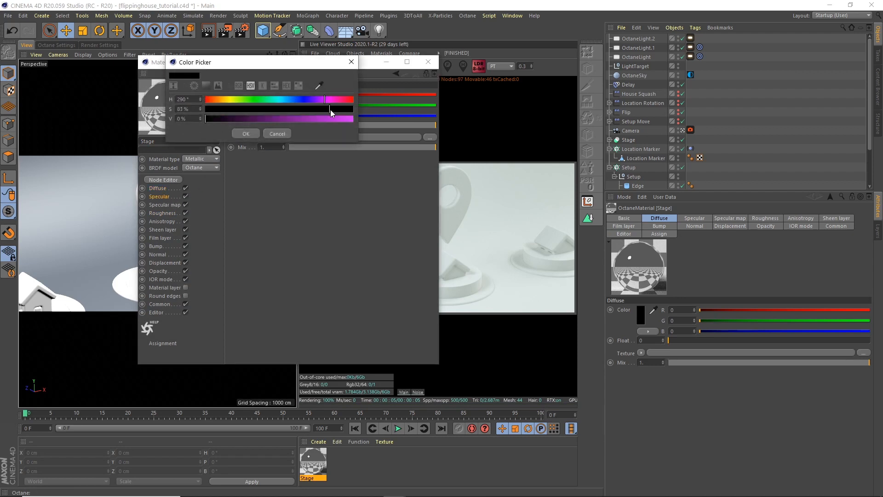
left_click_drag(338, 120, 348, 120)
left_click(315, 109)
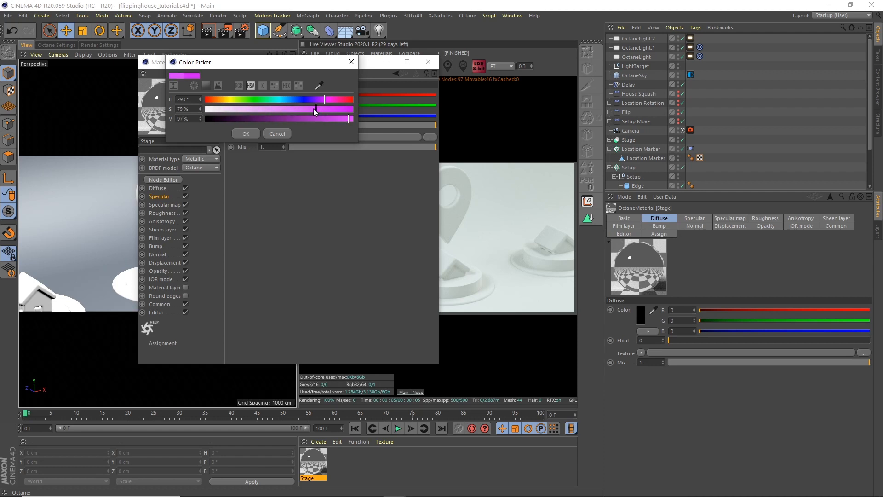
left_click_drag(294, 108, 278, 114)
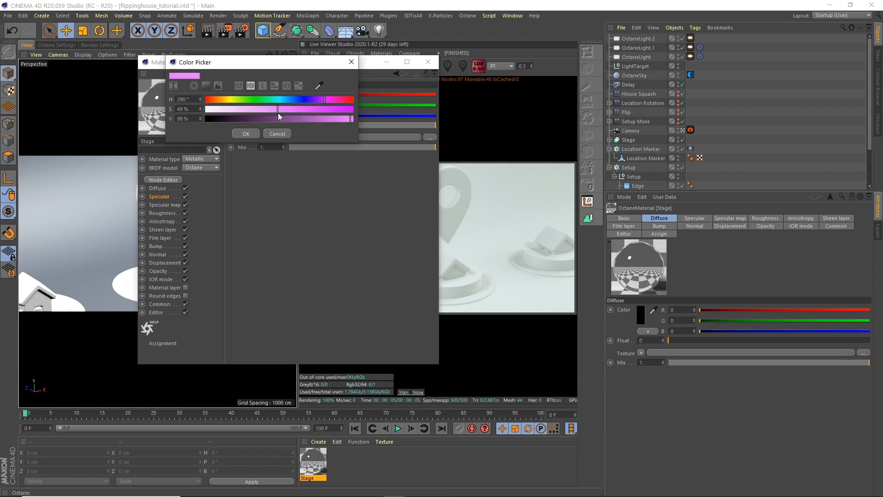
left_click(341, 118)
left_click(257, 133)
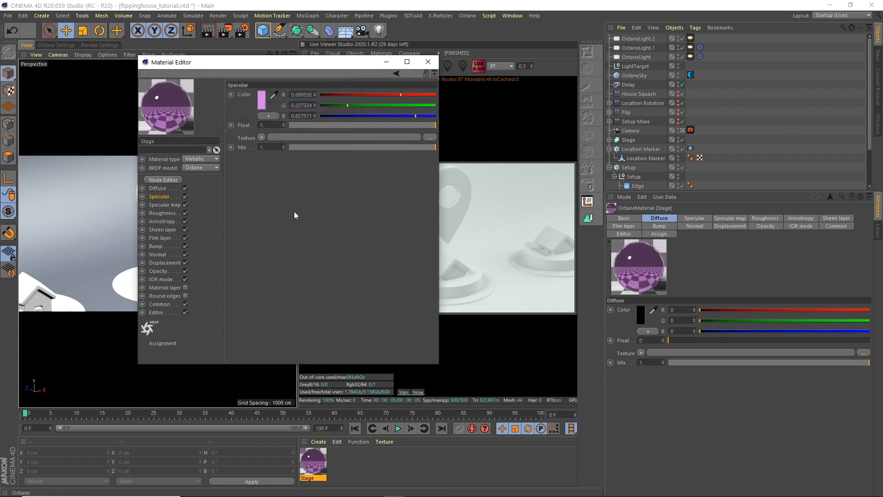
Step: Set the Stage material's roughness to 0.8
left_click(167, 210)
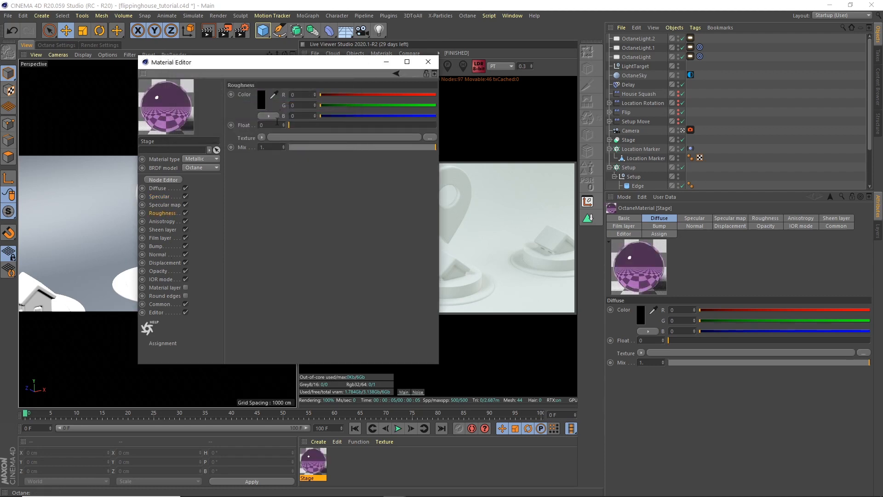
left_click_drag(277, 123, 246, 120)
type(".8")
key("Return")
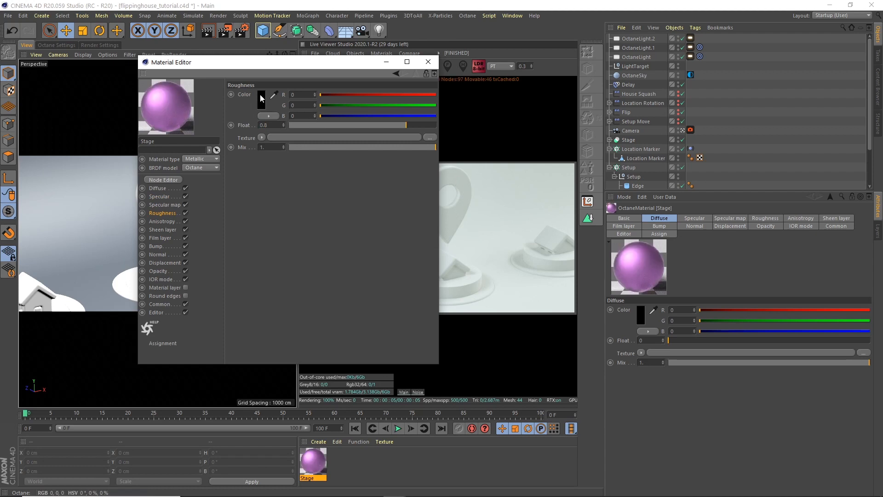
Step: Lighten the Stage material's specular colour to 35% saturation and close the material's settings
left_click(166, 197)
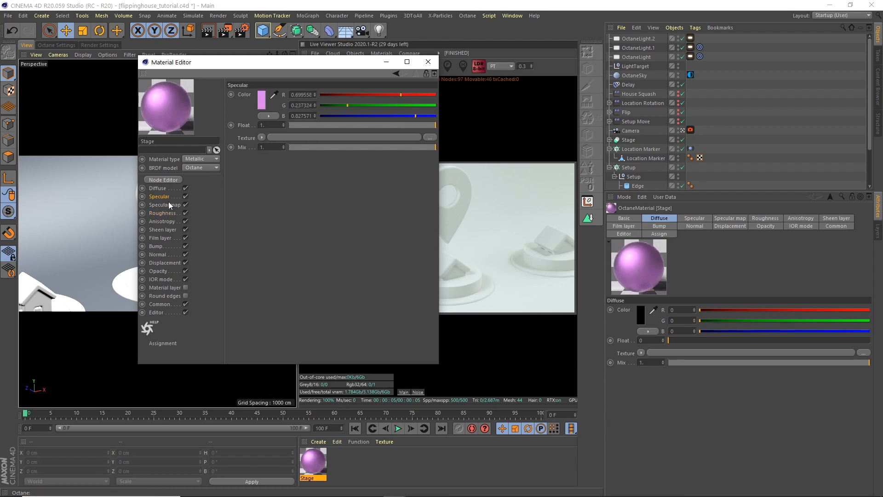
left_click(266, 98)
left_click_drag(269, 108, 258, 107)
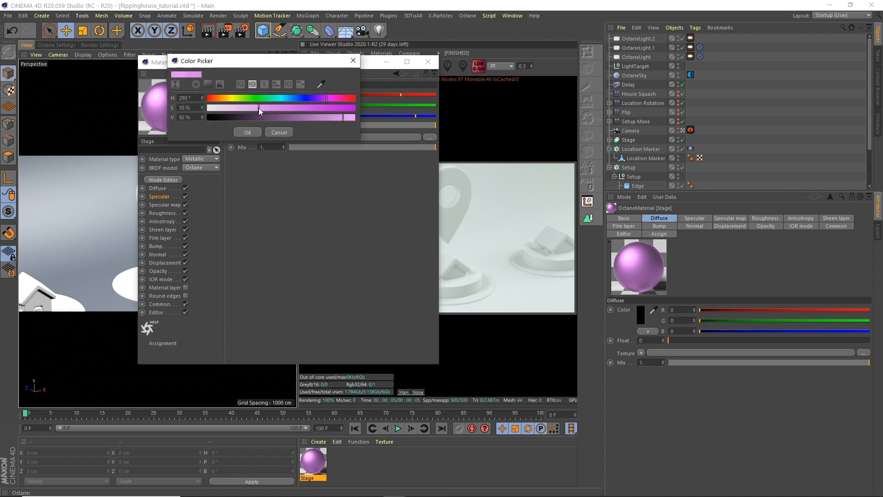
left_click(340, 117)
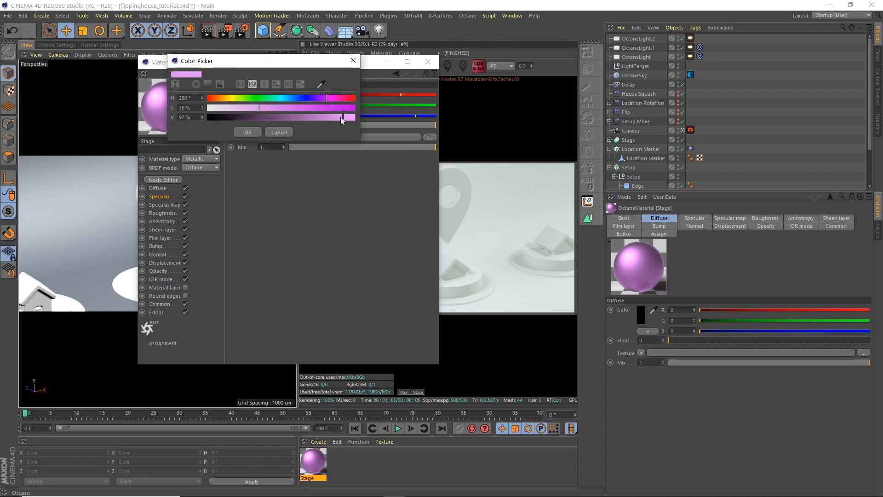
left_click(247, 132)
left_click(428, 62)
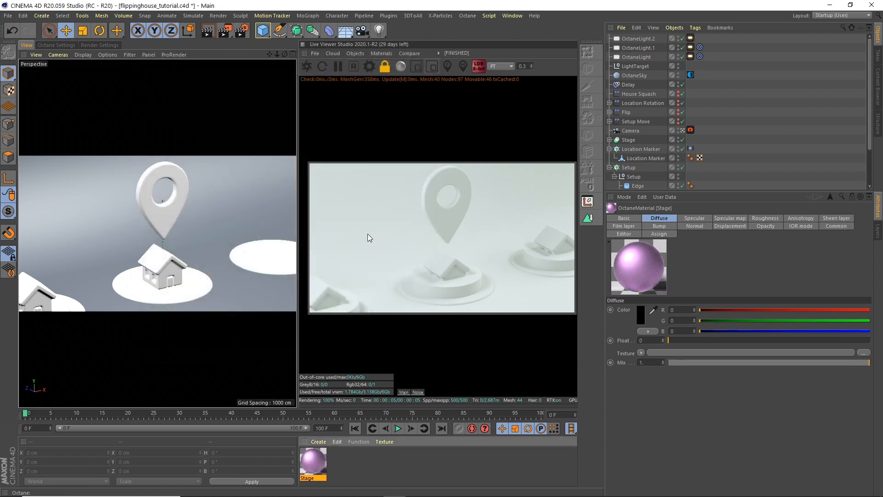
Step: Apply the Stage material to the Stage Boole and move its texture tag onto the Plane inside it
mouse_move(637, 207)
left_mouse_down()
mouse_move(653, 165)
mouse_move(630, 127)
left_mouse_up()
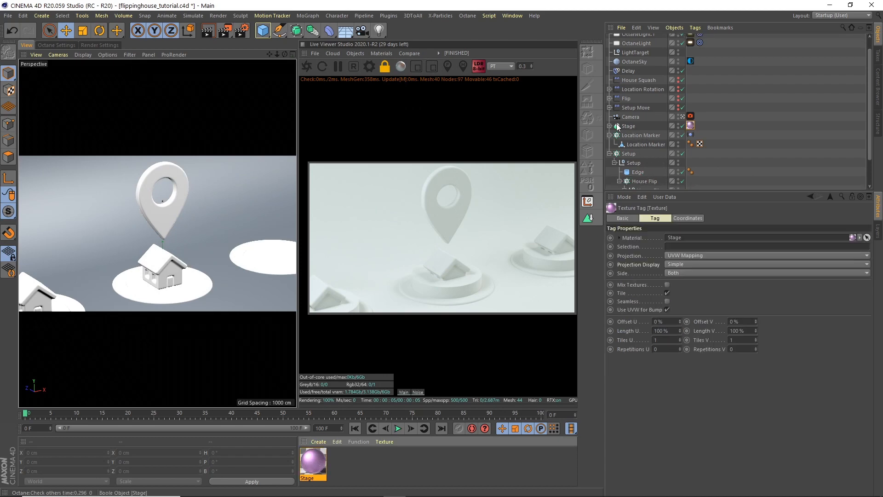
left_click_drag(689, 125, 700, 135)
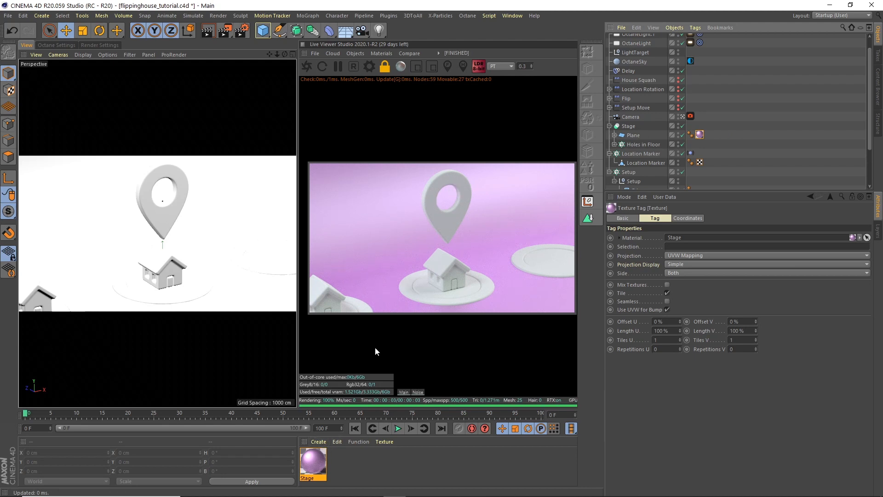
Step: Create an Octane specular material and name it Location Marker
left_click(355, 54)
mouse_move(379, 55)
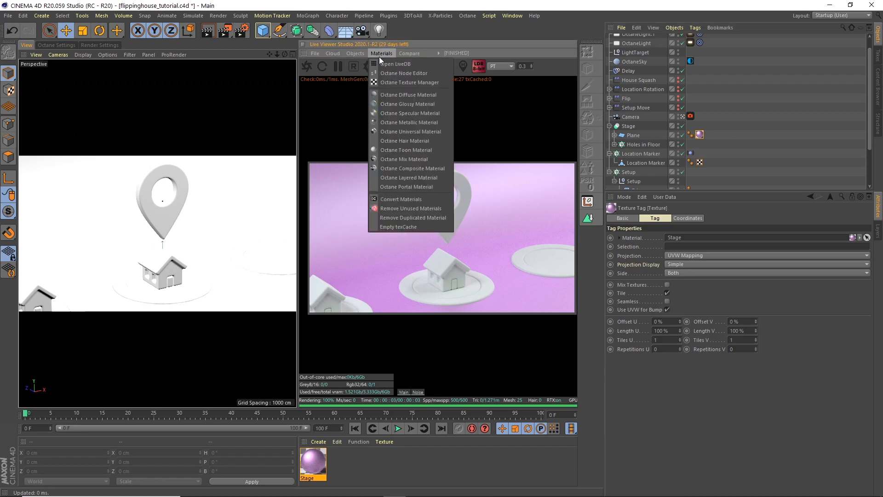
left_click(402, 114)
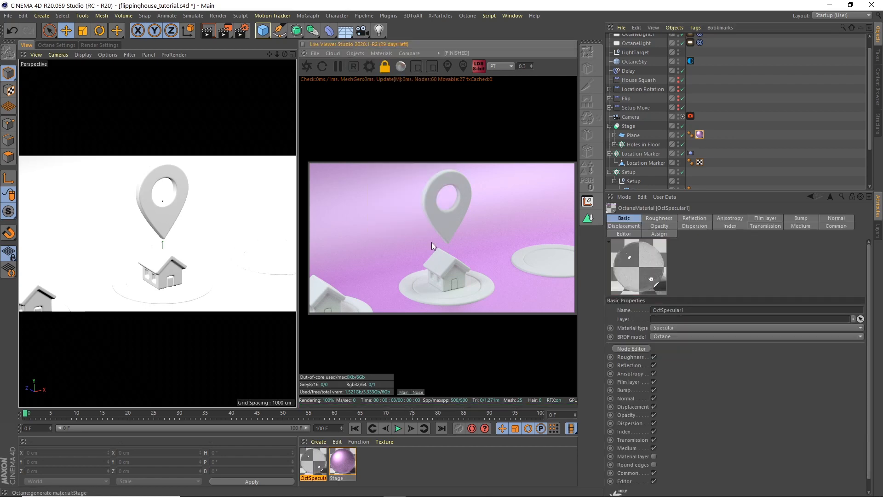
double_click(315, 464)
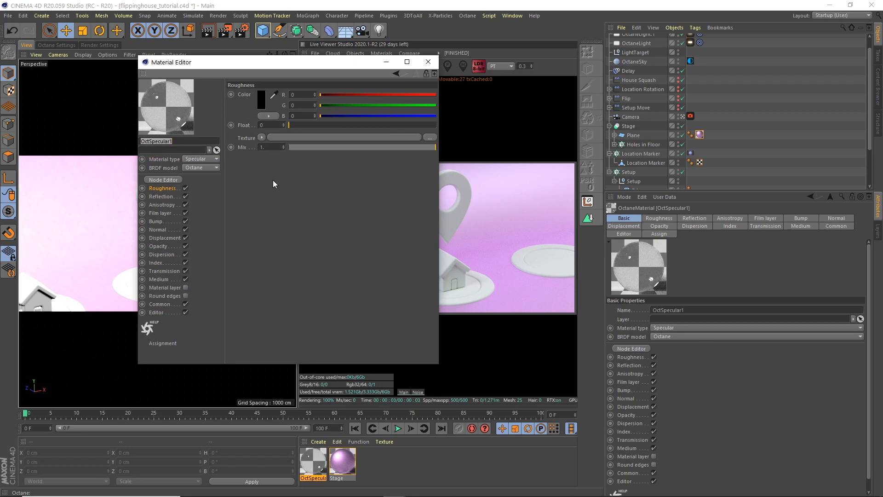
type("Location Marker")
key("Return")
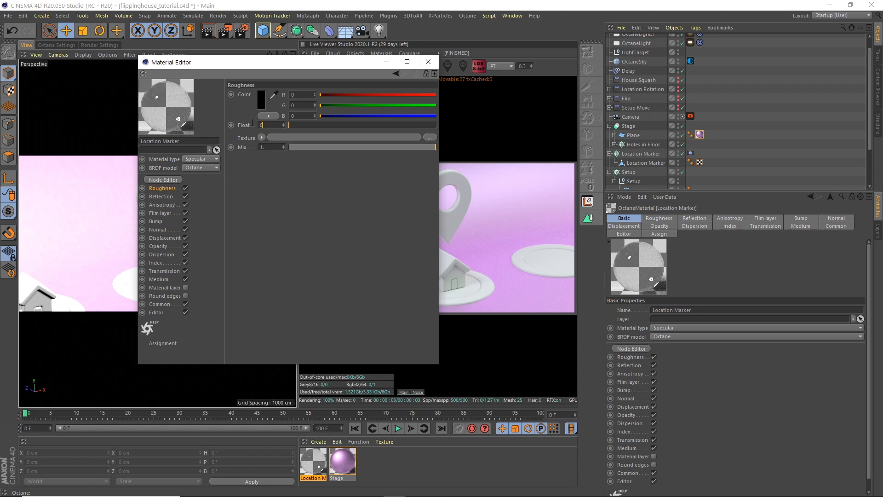
Step: Set the Location Marker material's roughness to 0.2 and its BRDF model to Ward
type("0.2")
key("Return")
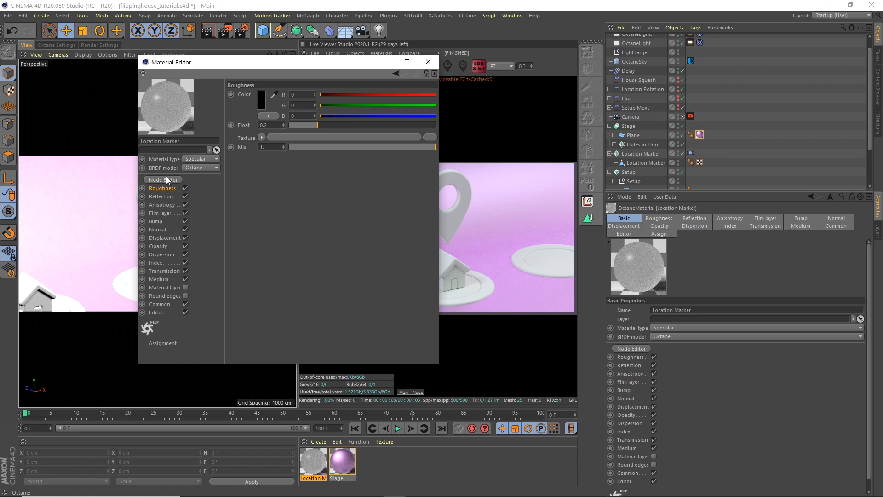
left_click(202, 170)
left_click(199, 201)
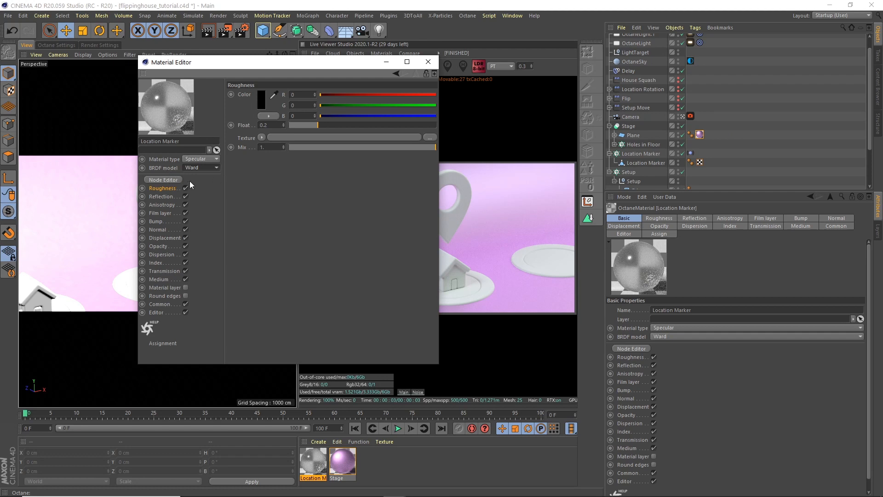
Step: Try the GGX, Beckmann and Octane BRDF models on the Location Marker material, and return to Ward
left_click(202, 195)
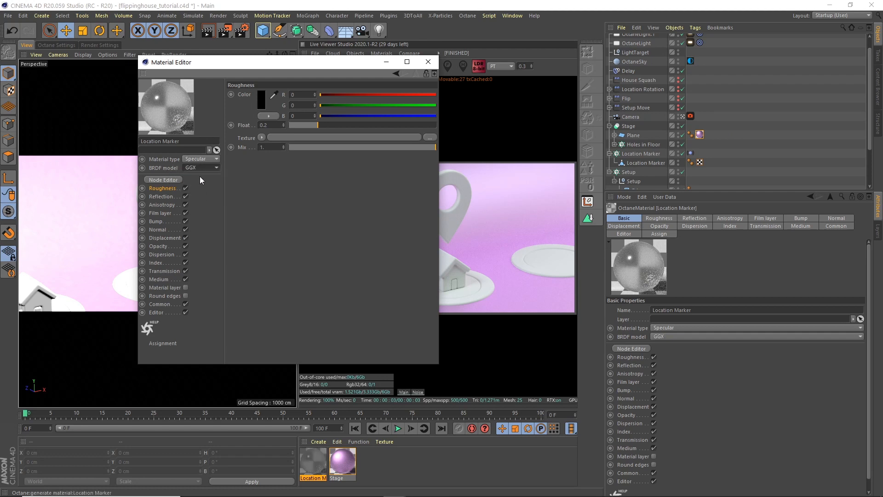
left_click(200, 168)
left_click(201, 185)
left_click(200, 167)
left_click(200, 177)
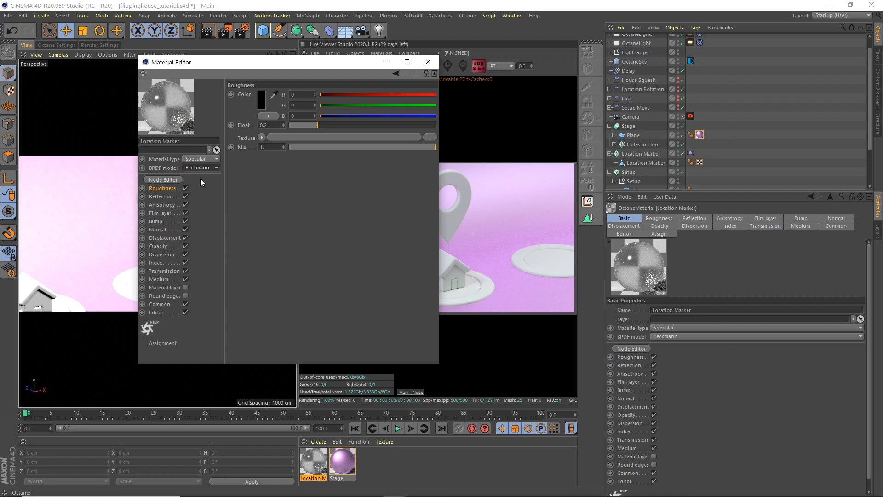
left_click(201, 169)
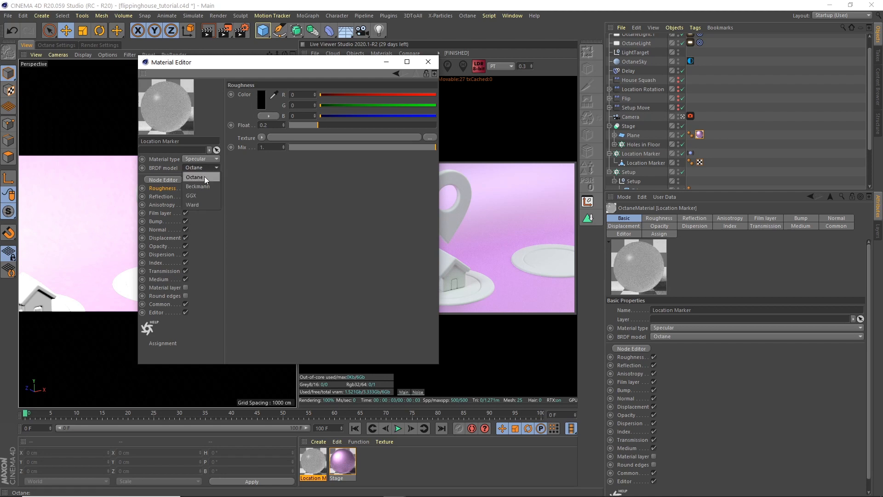
left_click(200, 205)
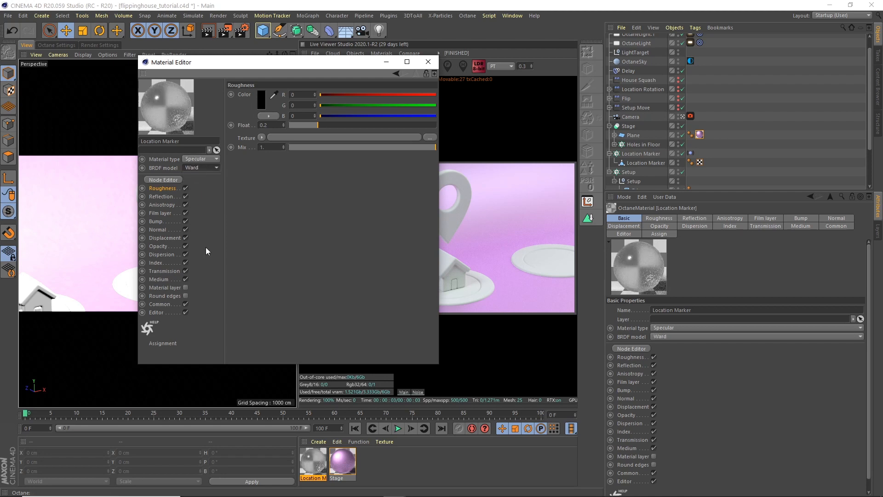
Step: Add an absorption medium to the Location Marker material with density 0.5 and an RgbSpectrum absorption texture
left_click(159, 280)
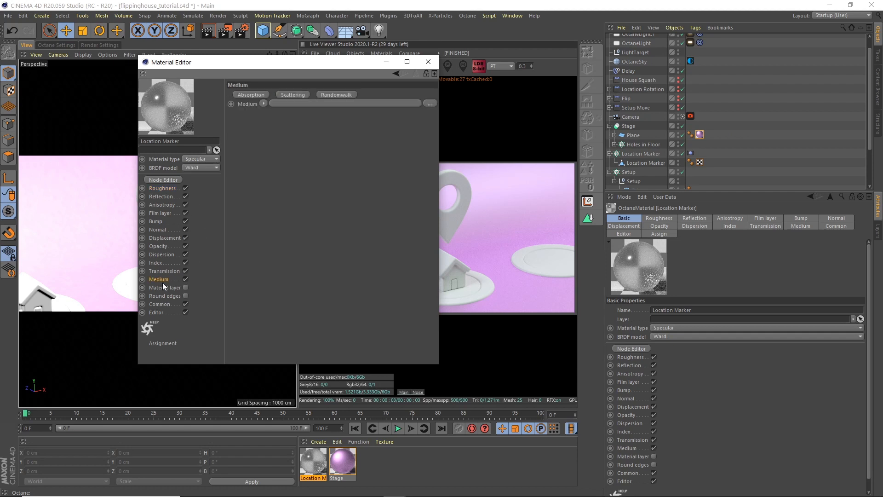
left_click(255, 94)
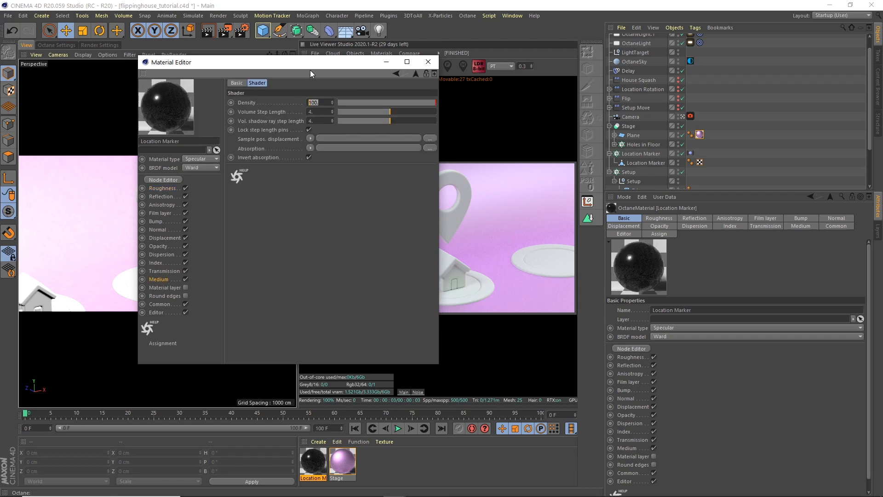
type("0.5")
key("Return")
left_click(309, 148)
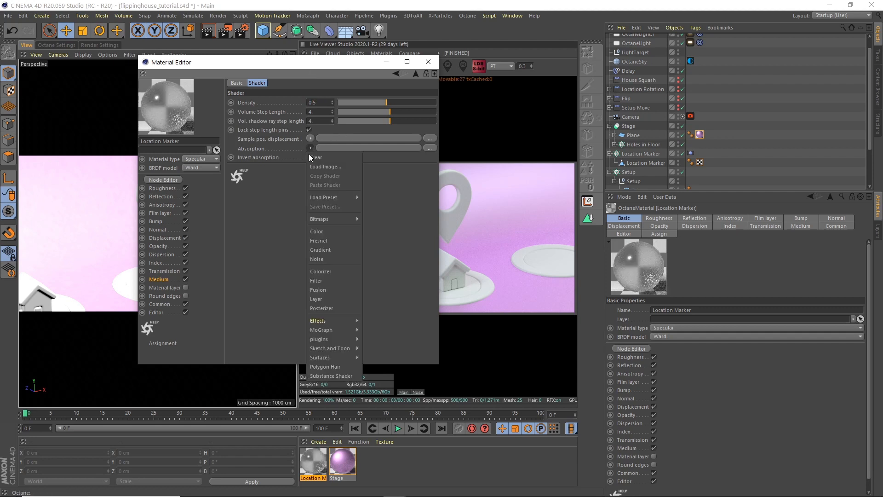
mouse_move(340, 338)
mouse_move(389, 339)
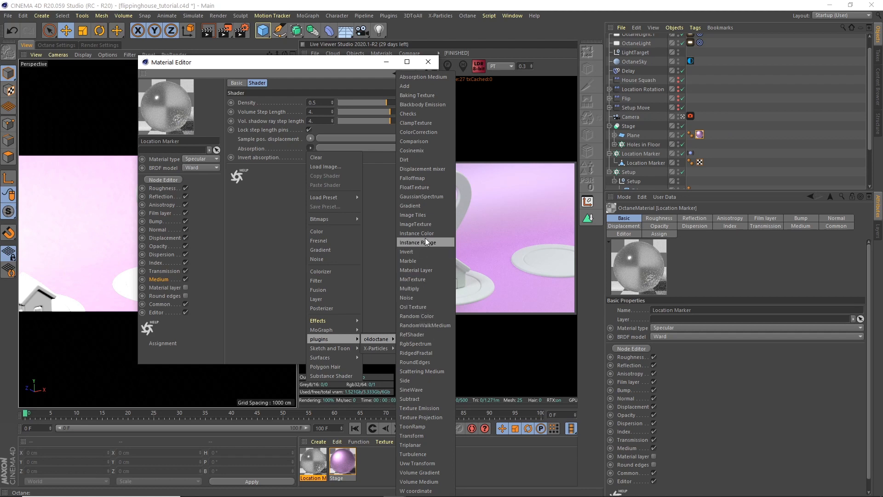
left_click(420, 343)
Step: Set the absorption RgbSpectrum colour to a light blue with hue 201° and saturation 15%
left_click(320, 167)
left_click(263, 117)
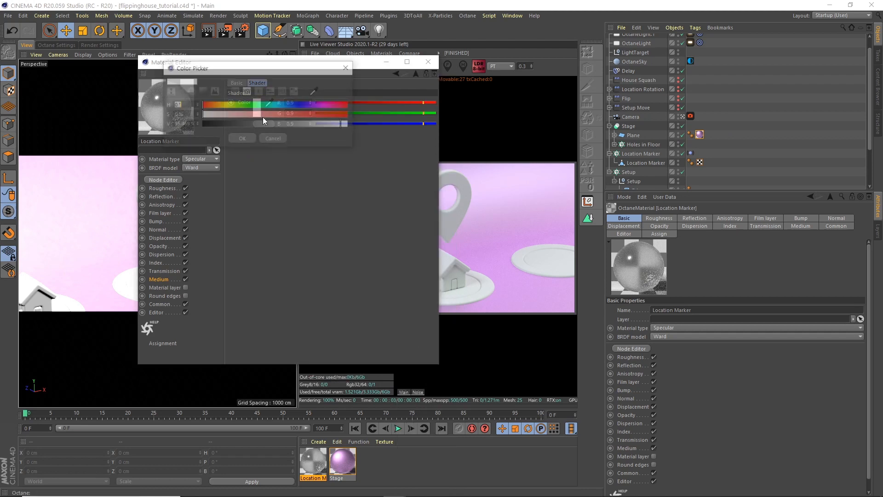
left_click_drag(299, 105, 213, 121)
left_click_drag(294, 107, 283, 106)
left_click_drag(217, 118, 223, 118)
left_click(247, 138)
left_click(257, 108)
left_click(242, 142)
left_click(256, 113)
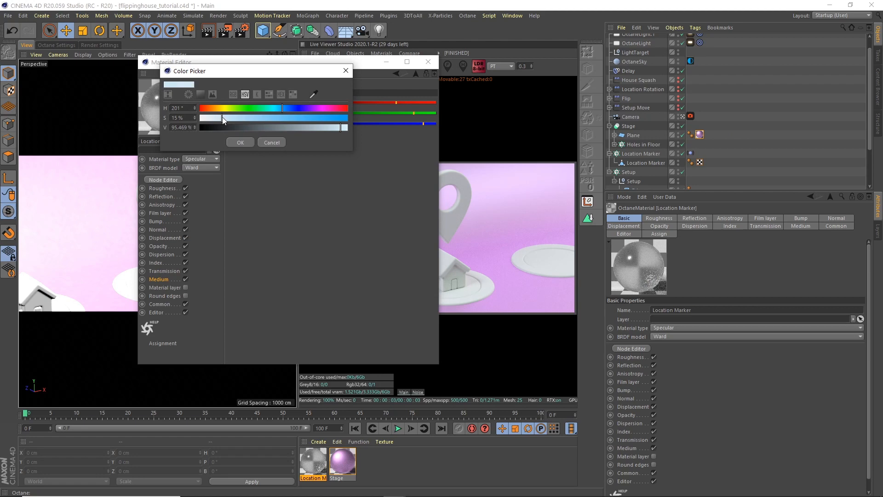
left_click(241, 142)
left_click(423, 62)
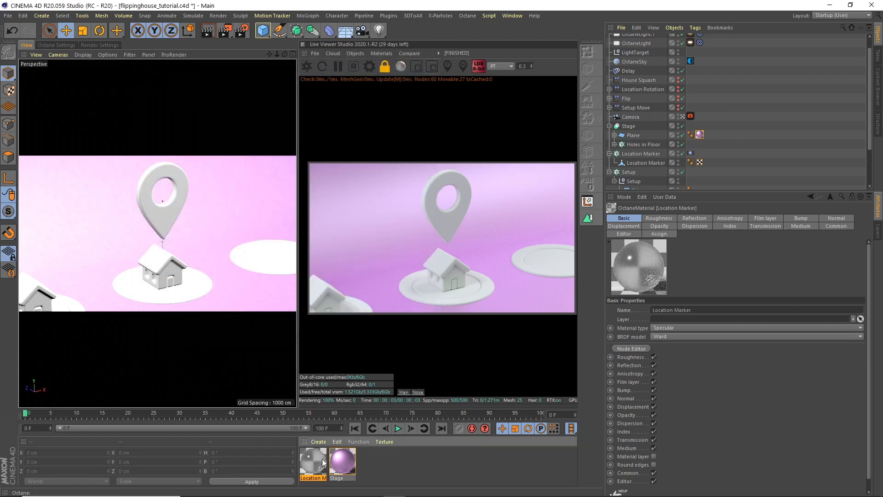
Step: Apply the Location Marker material to the Location Marker object and save the project
mouse_move(313, 469)
left_mouse_down()
mouse_move(426, 312)
mouse_move(658, 172)
mouse_move(653, 154)
left_mouse_up()
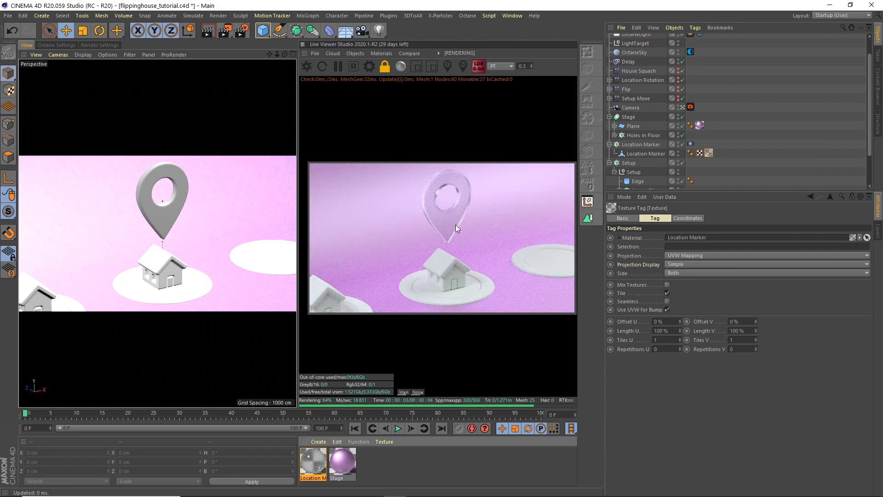
left_click(8, 16)
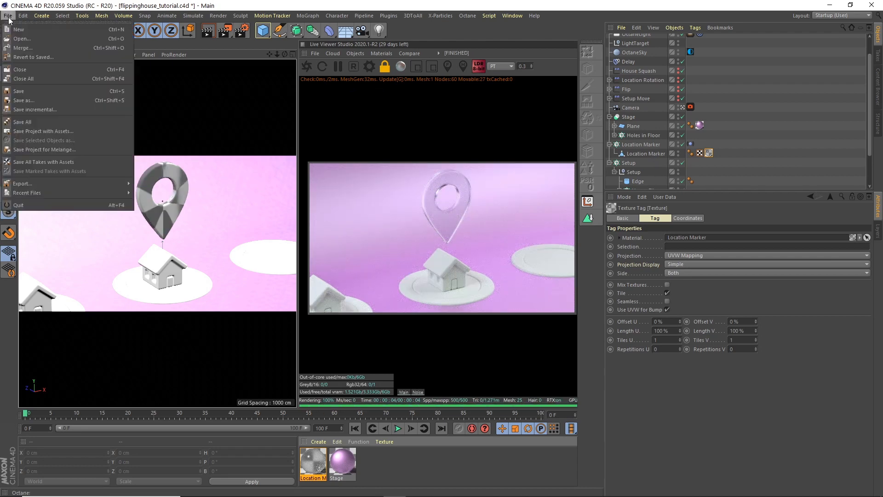
left_click(23, 90)
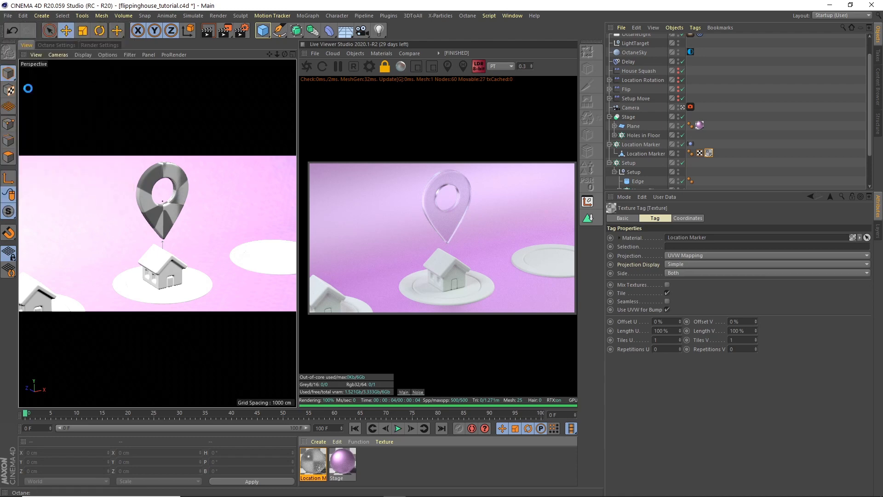
Step: Set the projection of the Location Marker's texture tag to Cubic and deselect the tag
left_click(685, 255)
left_click(683, 290)
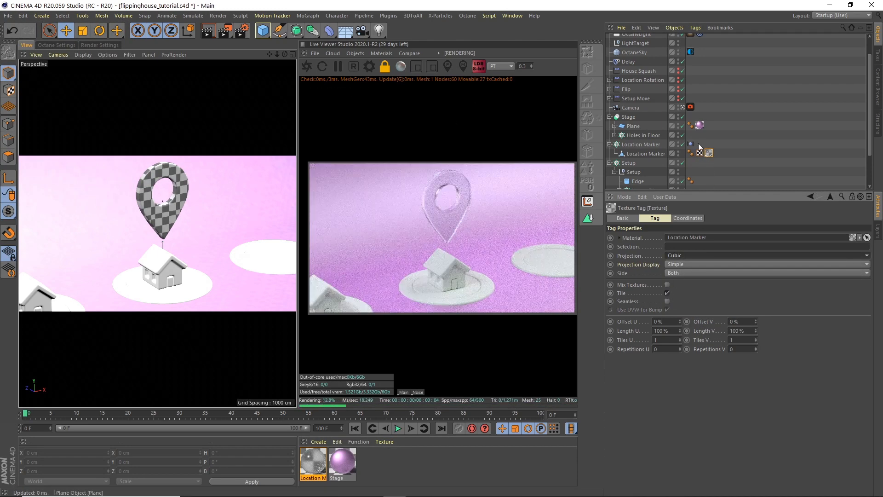
left_click(719, 161)
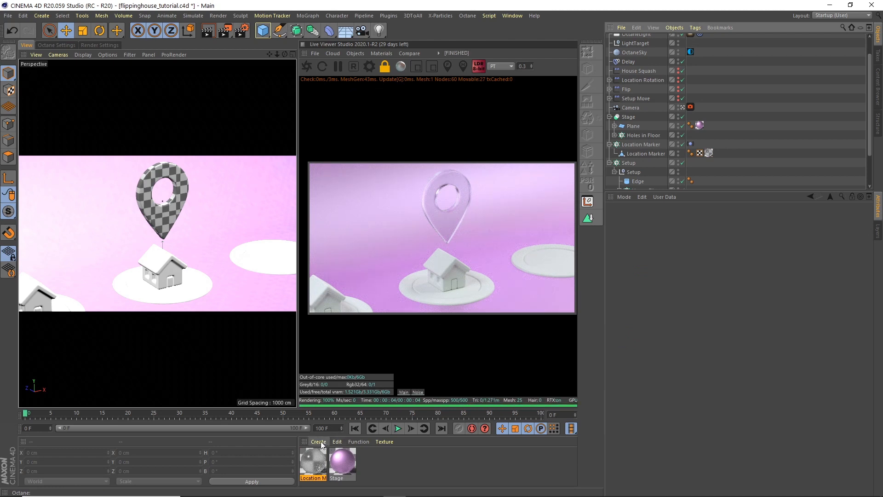
Step: Create an Octane glossy material and name it Building
left_click(358, 53)
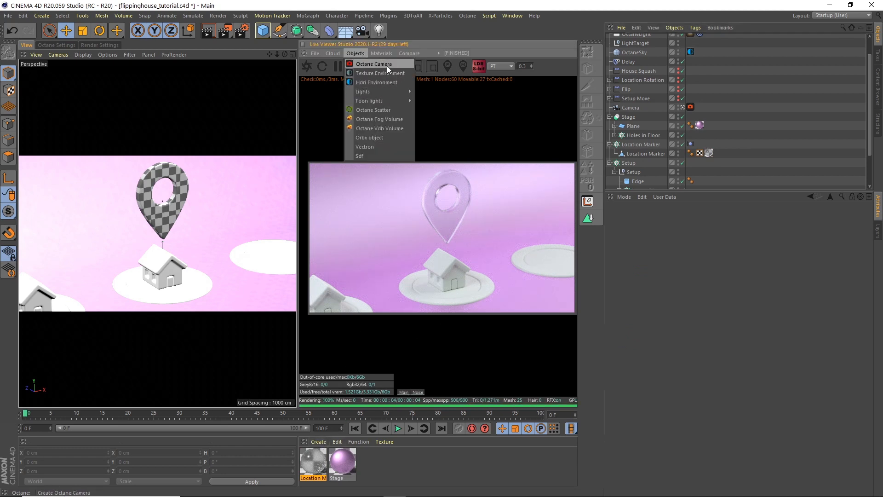
mouse_move(381, 53)
left_click(400, 104)
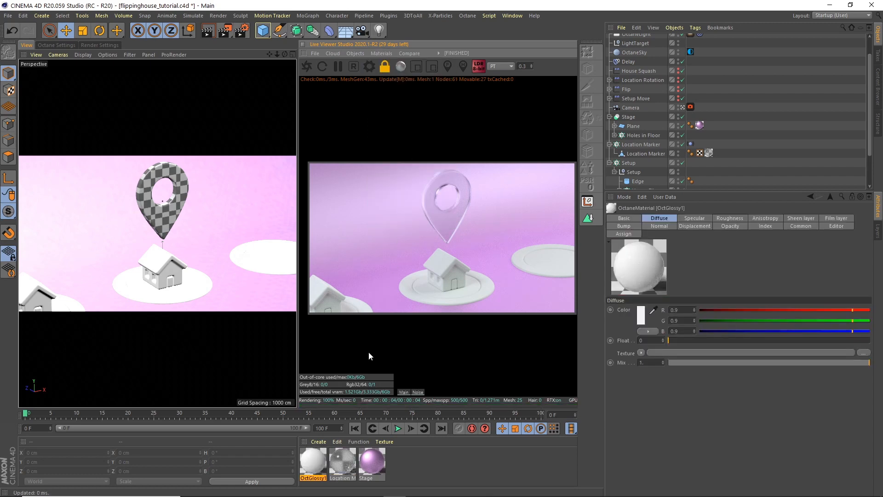
double_click(313, 462)
type("B")
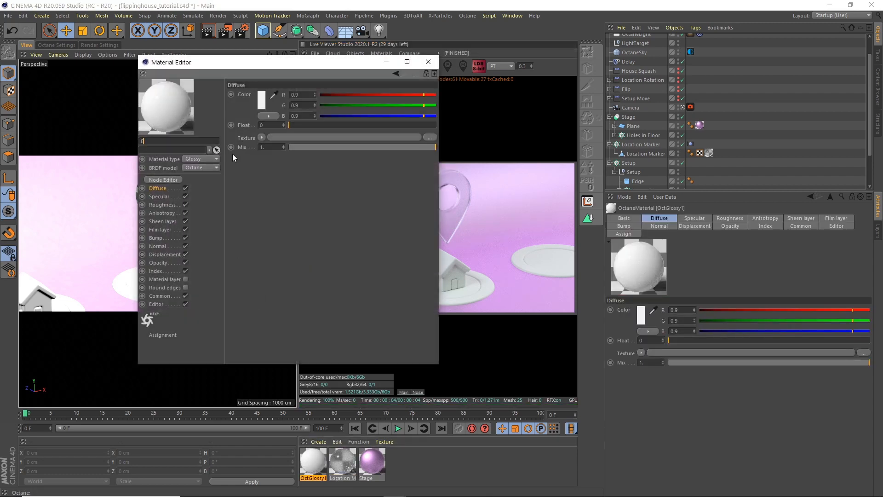
type("uiding")
key("BackSpace")
key("BackSpace")
key("BackSpace")
type("ilding")
key("Return")
Step: Set the Building material's diffuse colour to a purple with hue 275°, saturation 100% and value 58%
left_click(261, 100)
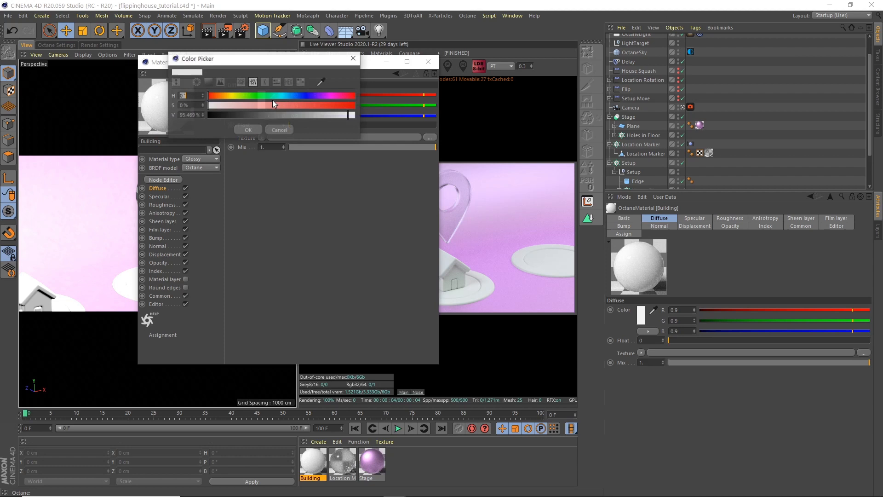
left_click(316, 97)
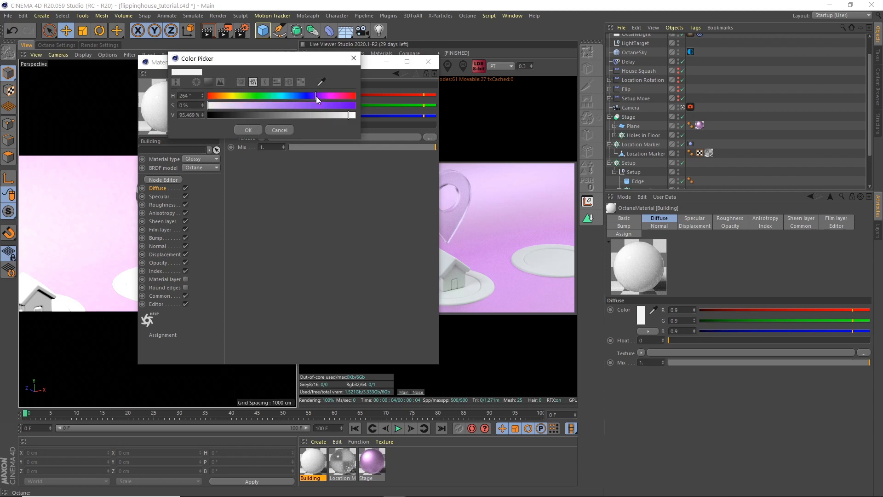
left_click(197, 95)
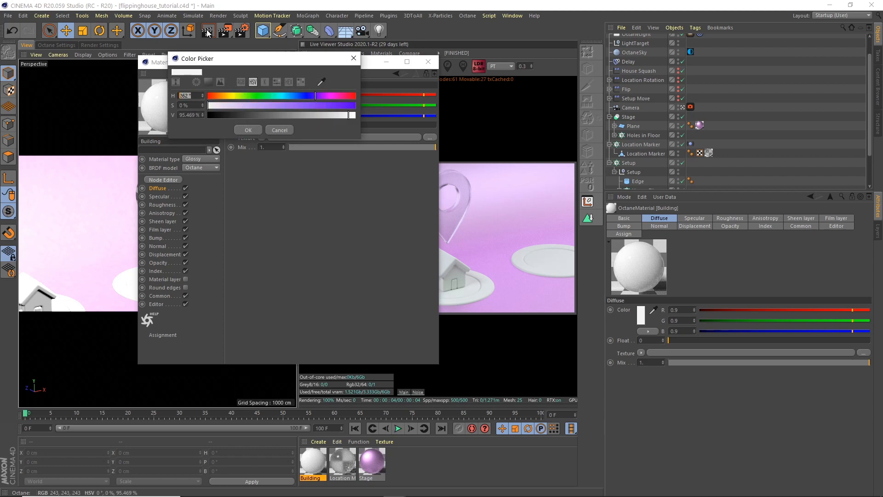
type("275")
key("Tab")
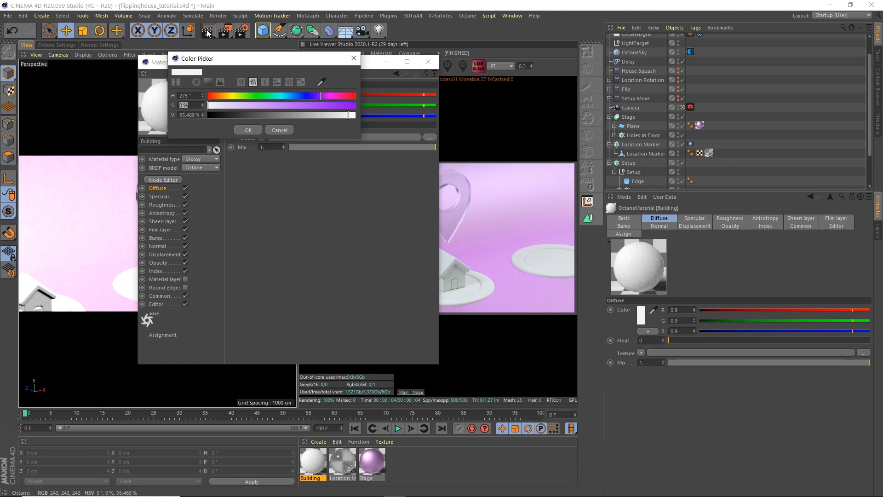
type("100")
key("Tab")
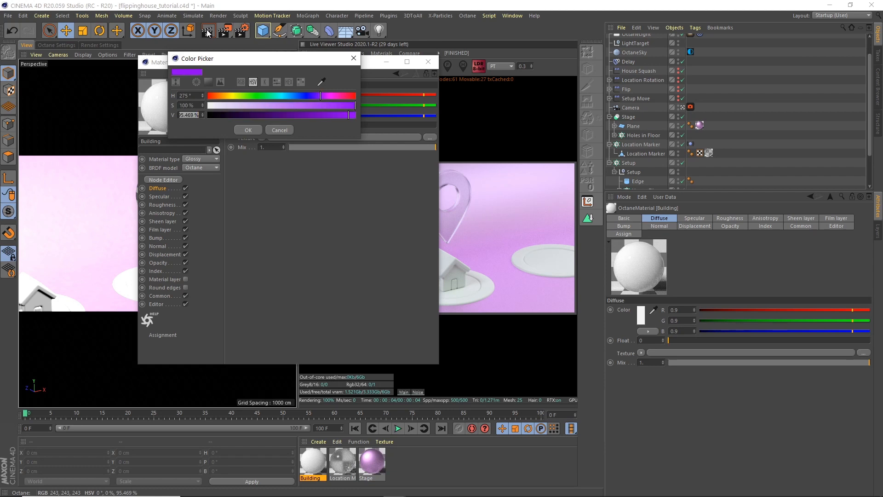
type("58")
key("Tab")
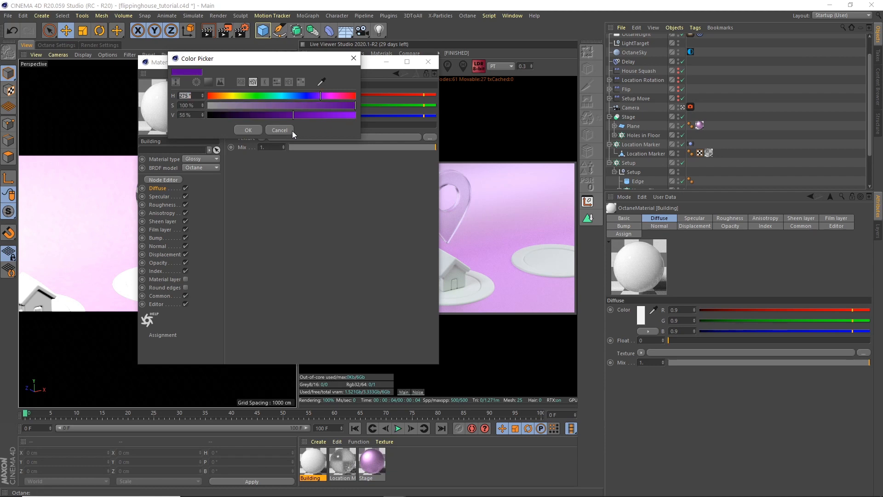
left_click(249, 130)
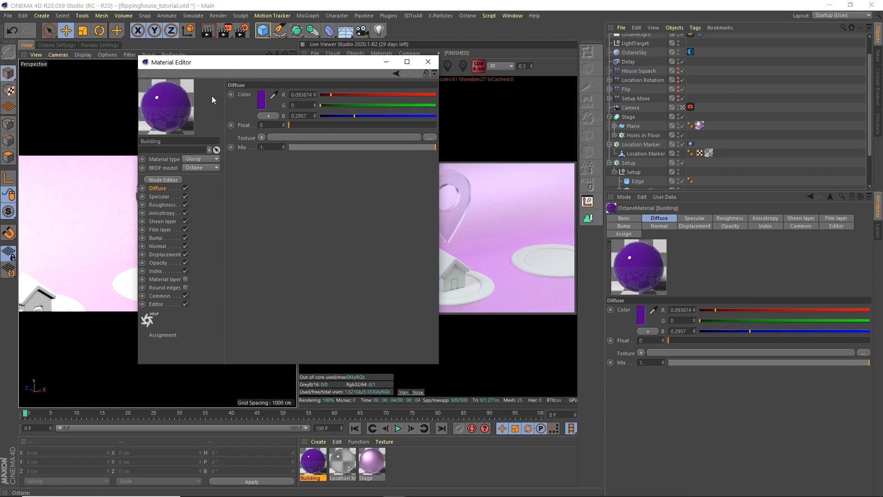
Step: Open the Building material's node graph and add an Image texture node beside the material node
left_click_drag(232, 63, 267, 58)
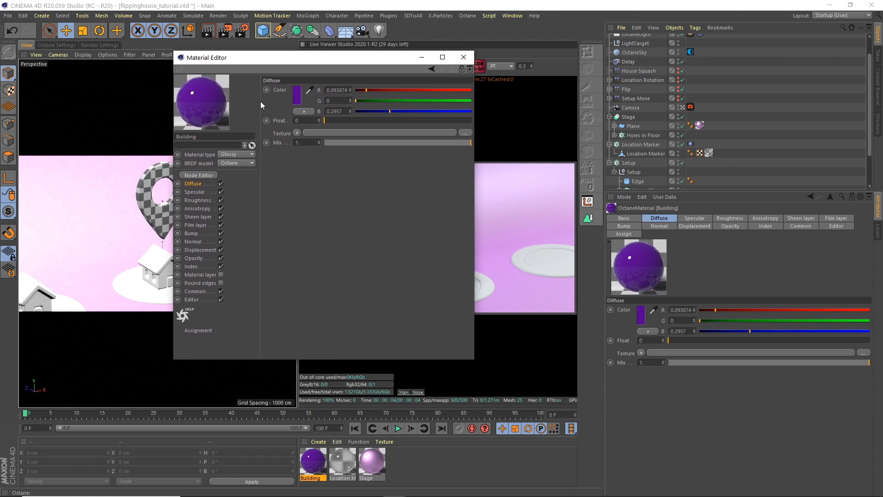
left_click(201, 176)
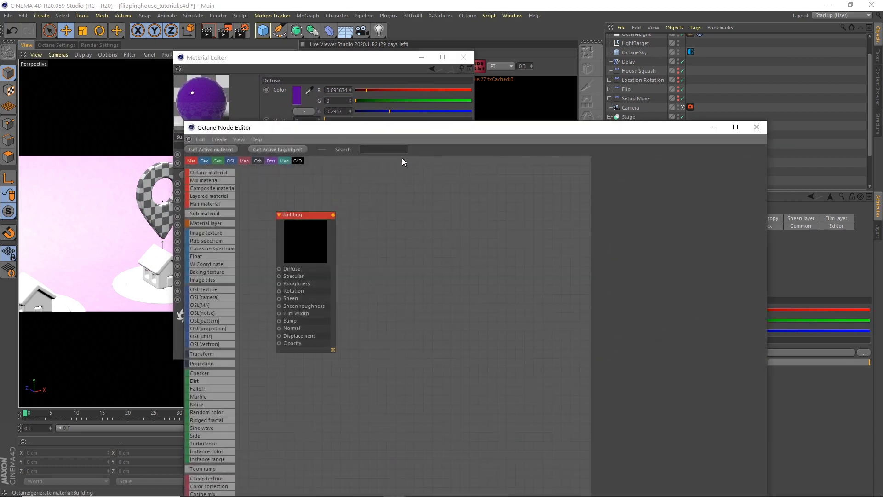
left_click_drag(322, 212, 516, 209)
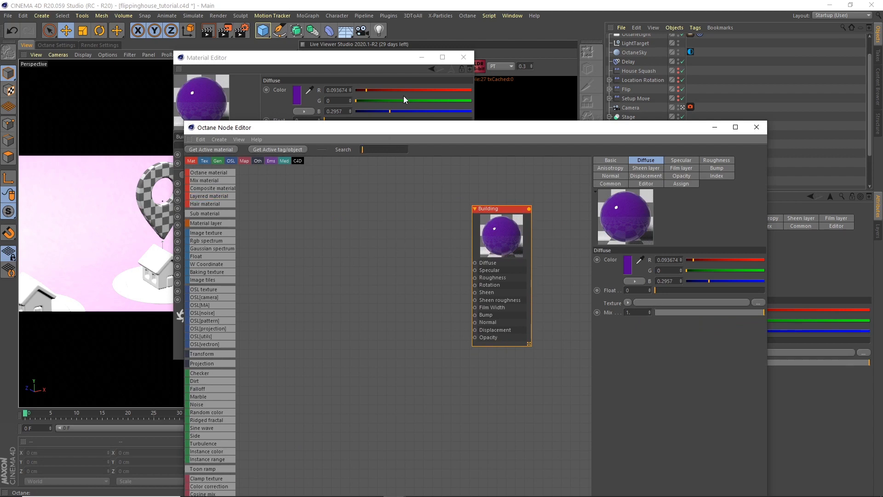
type("image")
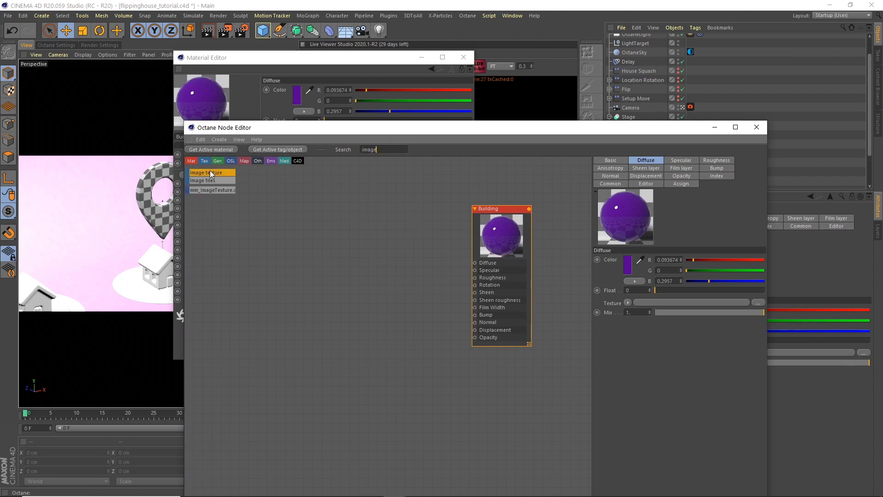
left_click_drag(211, 172, 314, 244)
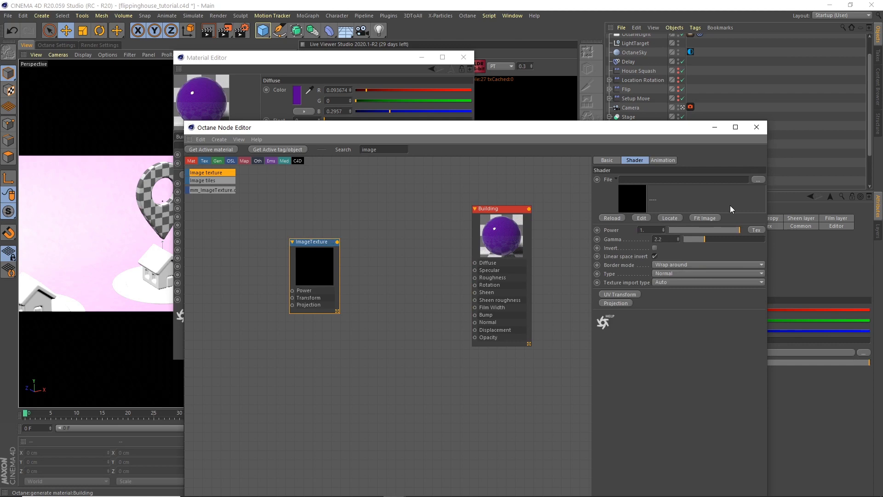
Step: Load the wood_coat_rough image into the Image texture node and connect it to the Building material's Roughness
left_click(757, 179)
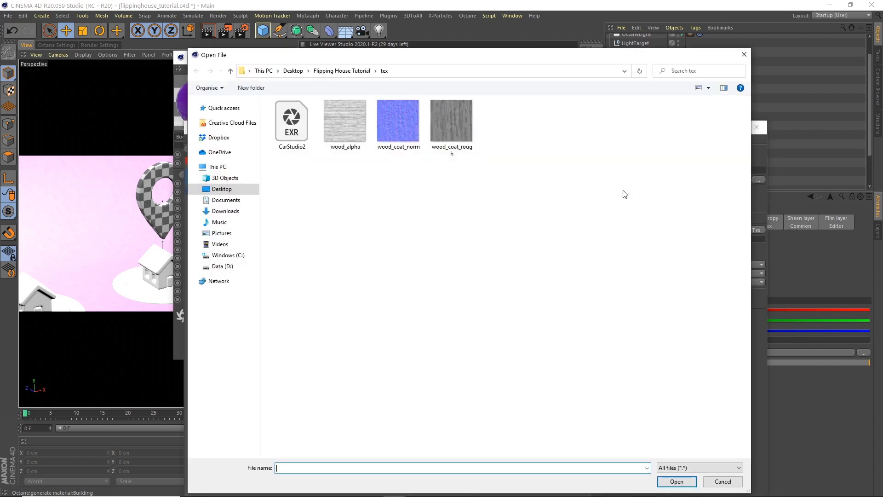
left_click(457, 114)
left_click(676, 481)
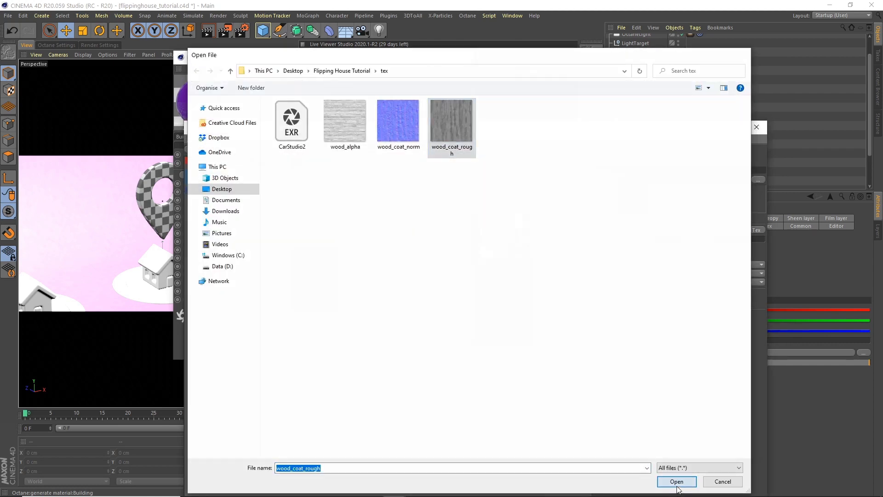
left_click_drag(318, 244, 474, 278)
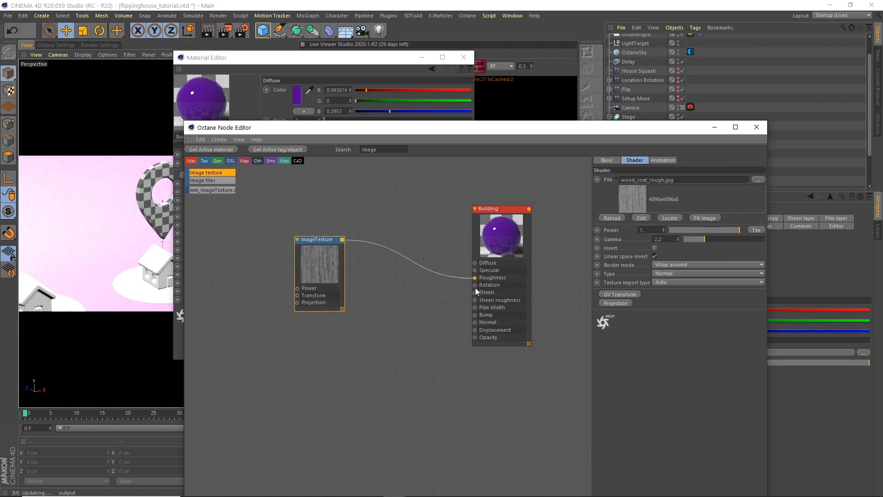
Step: Insert an Octane Gradient node between the Image texture and the Building material's Roughness input
double_click(369, 149)
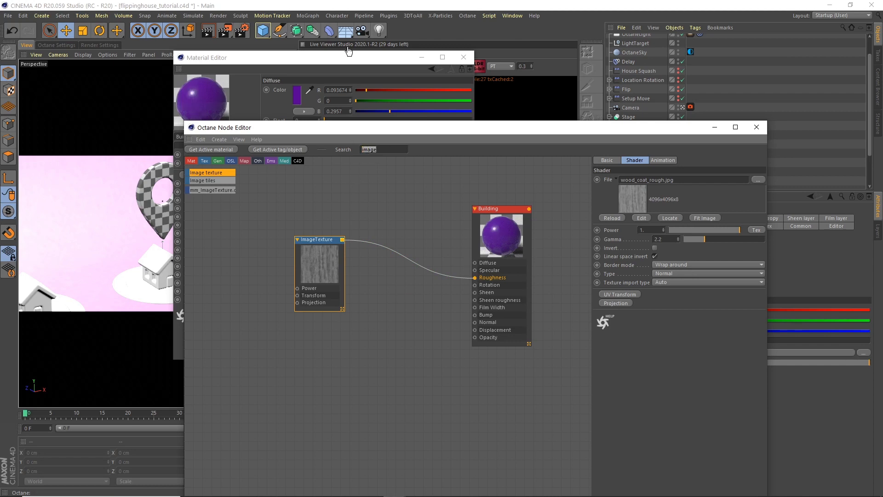
type("gradient")
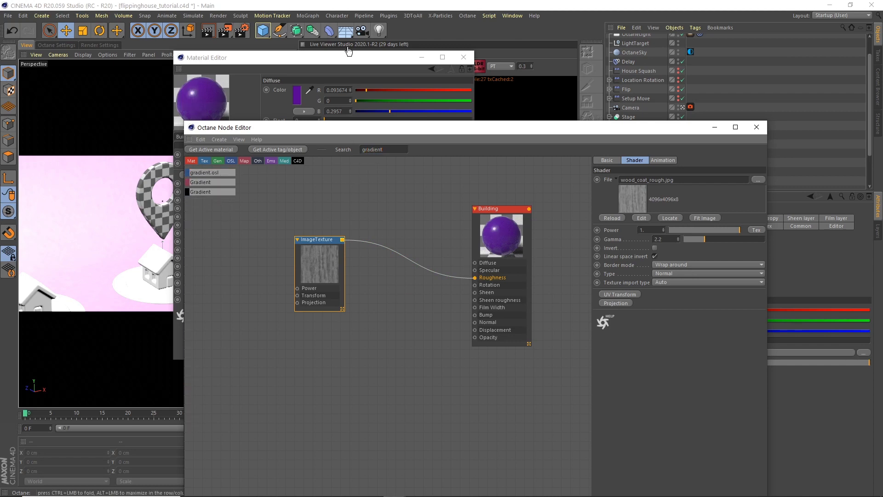
left_click_drag(220, 181, 392, 222)
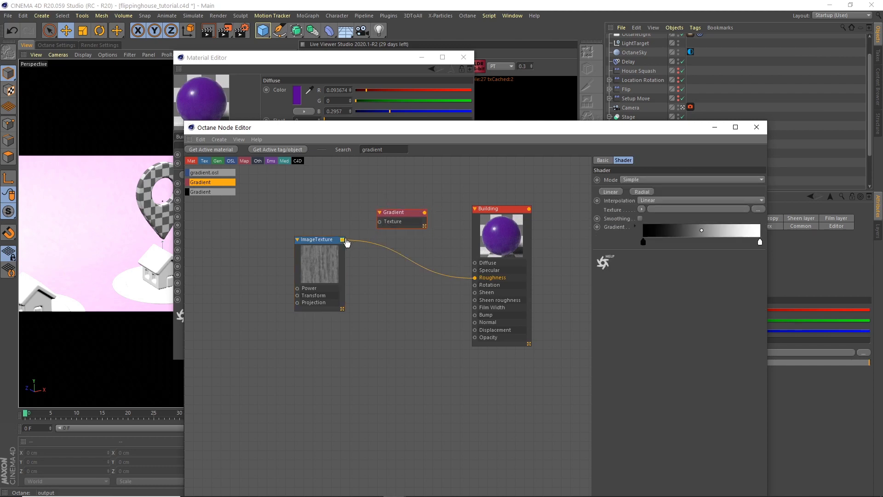
left_click_drag(342, 239, 475, 277)
left_click_drag(404, 216, 404, 242)
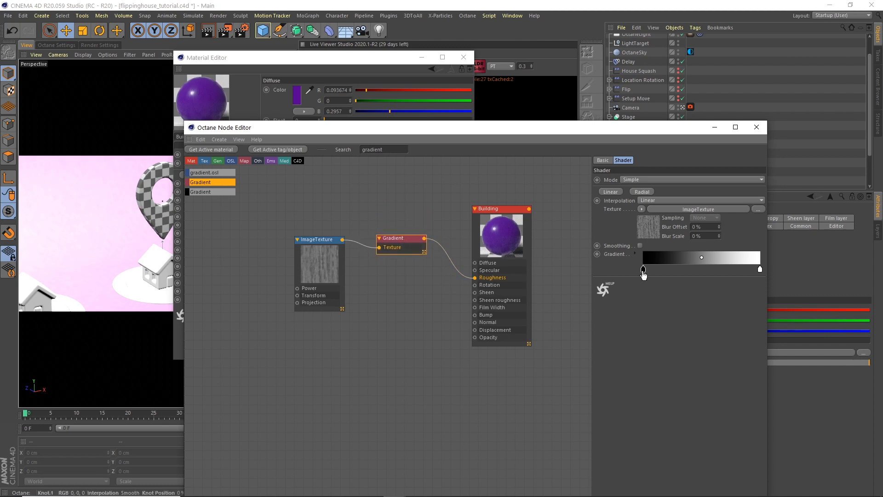
Step: Reverse the gradient so white sits at the start and black about a fifth of the way along
left_click_drag(643, 269, 693, 269)
left_click_drag(756, 272, 669, 269)
left_click(675, 269)
Step: Connect the Gradient node to the Building material's Bump input as well, then close the node and material editors
left_click_drag(560, 138, 763, 121)
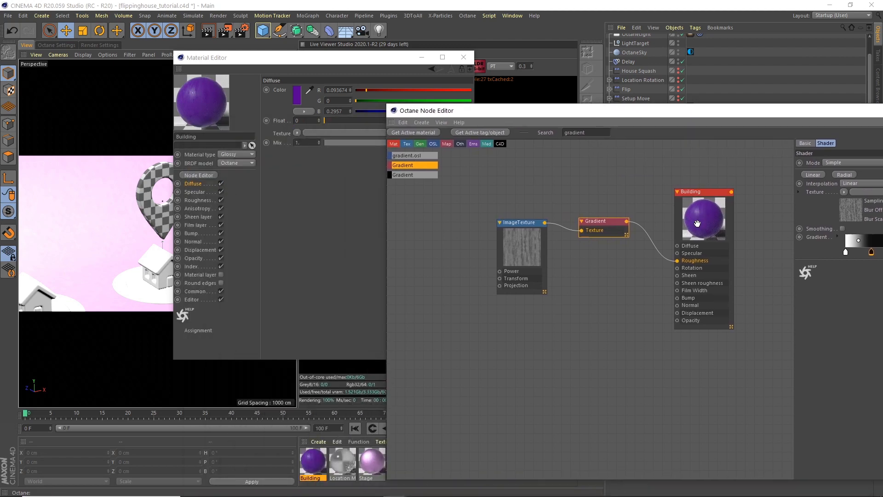
left_click_drag(404, 67, 256, 81)
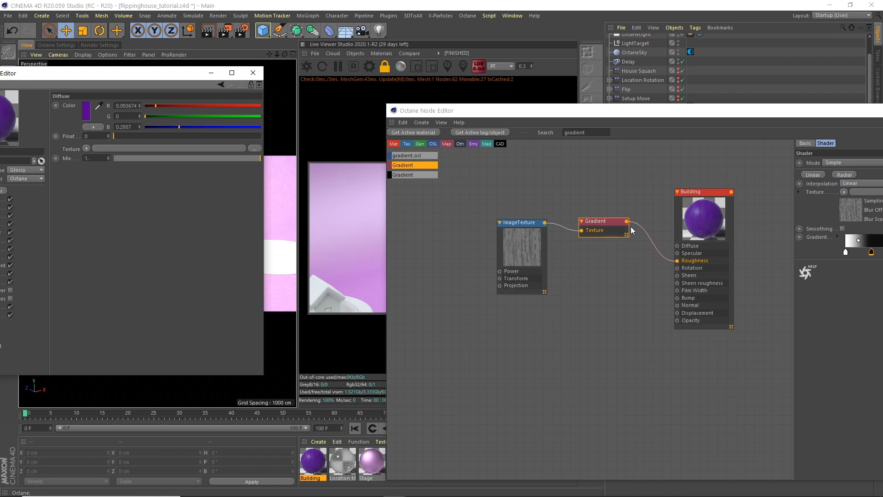
left_click_drag(627, 225, 637, 263)
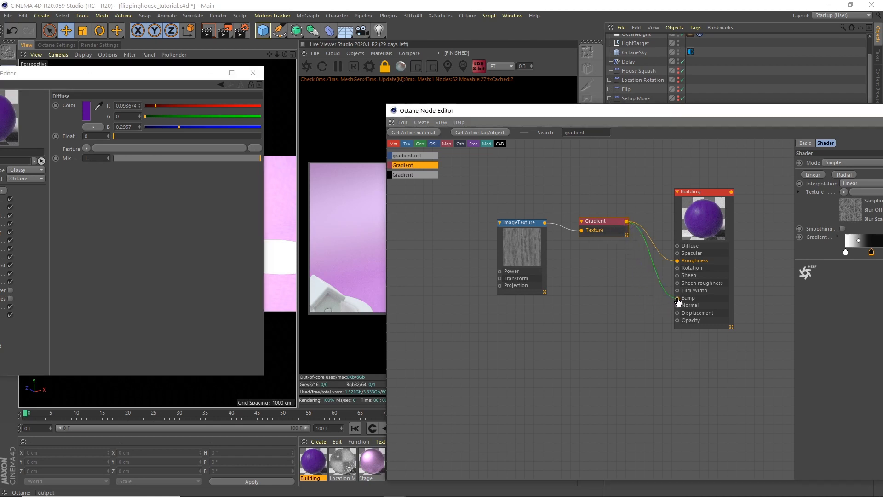
left_click_drag(677, 301, 677, 298)
left_click_drag(595, 220, 592, 253)
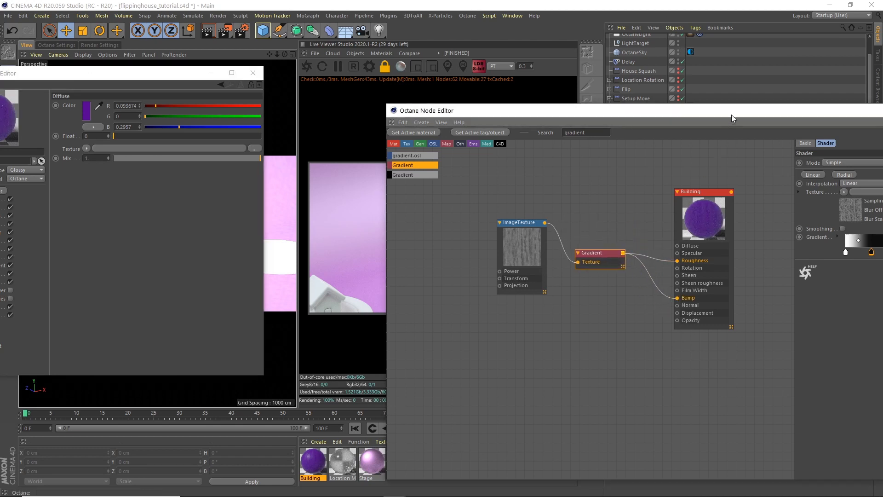
left_click_drag(732, 118, 669, 105)
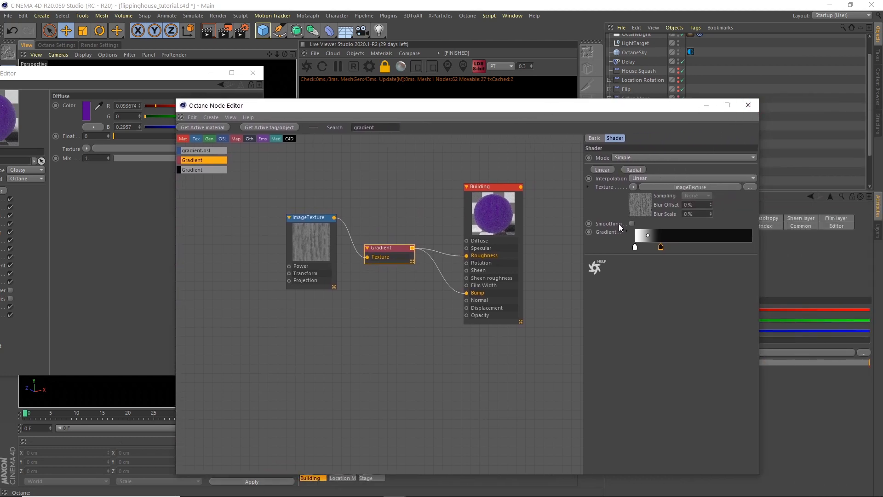
left_click(748, 105)
left_click(252, 72)
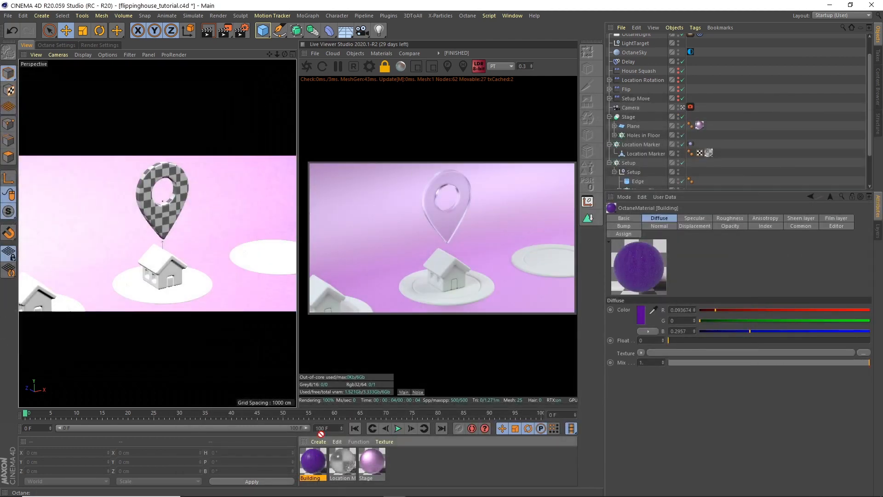
Step: Apply the Building material to the House object and set its texture tag projection to Cubic
left_click_drag(712, 186, 685, 183)
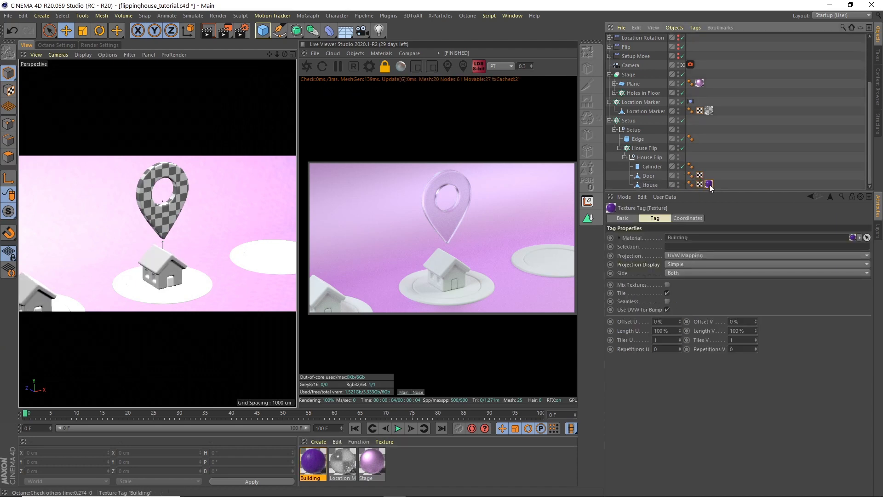
left_click(688, 255)
left_click(685, 292)
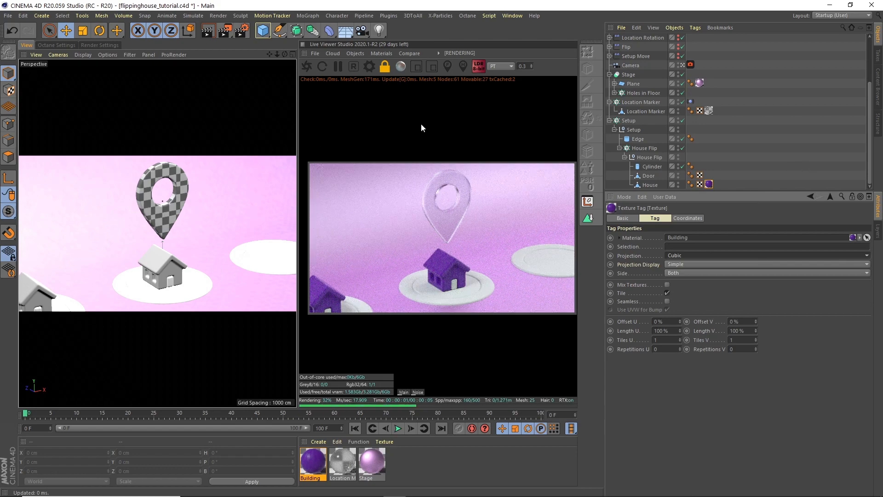
Step: Set the Live Viewer render scale to 1 and draw a render region around the central house
key("Return")
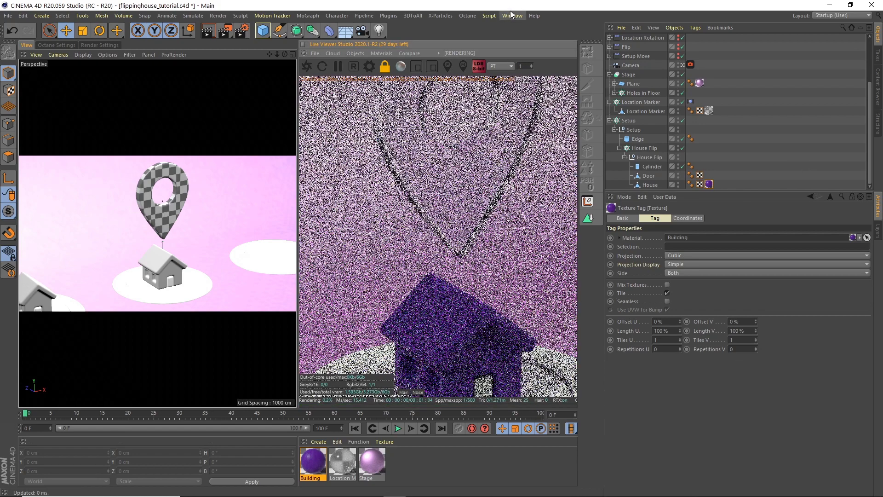
left_click_drag(465, 330, 450, 232)
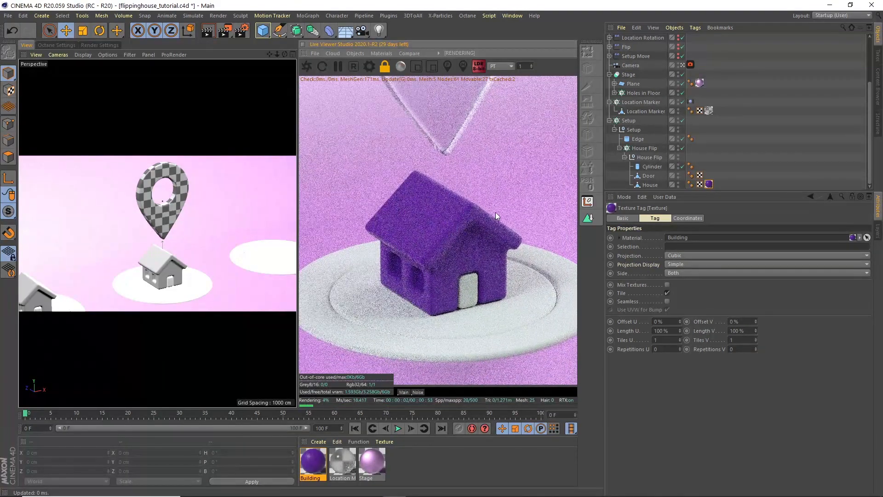
left_click(416, 67)
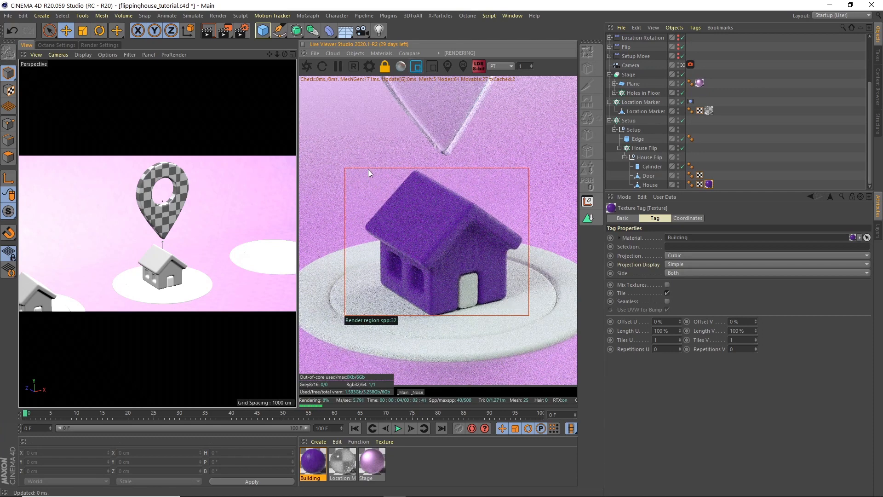
left_click_drag(359, 159, 538, 322)
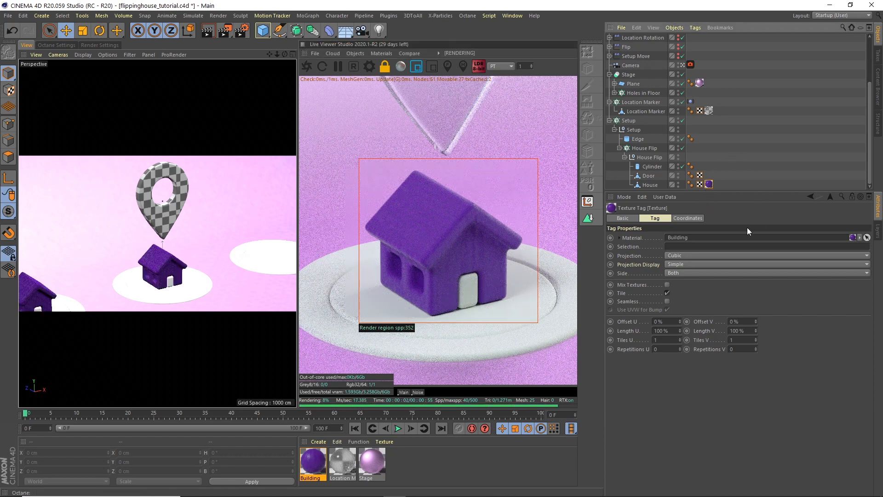
Step: In texture mode, scale the House's Building texture projection up uniformly to about 317 cm
left_click(8, 90)
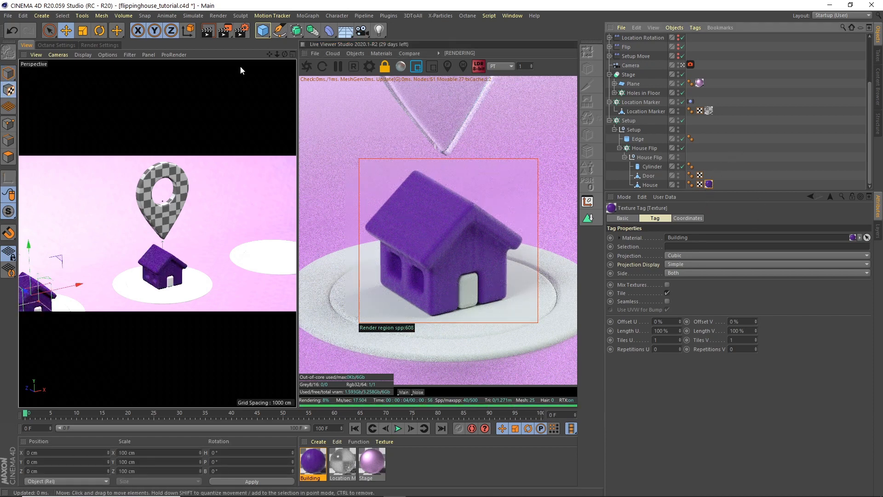
key("t")
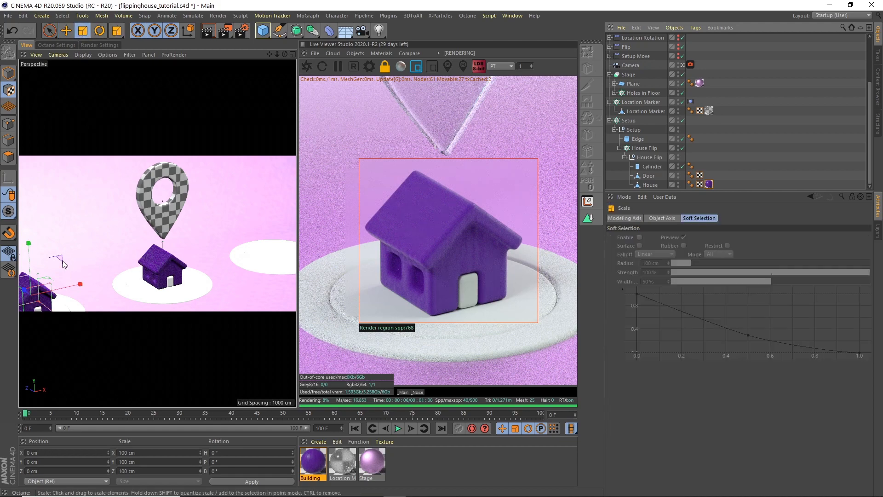
left_click_drag(107, 225, 223, 158)
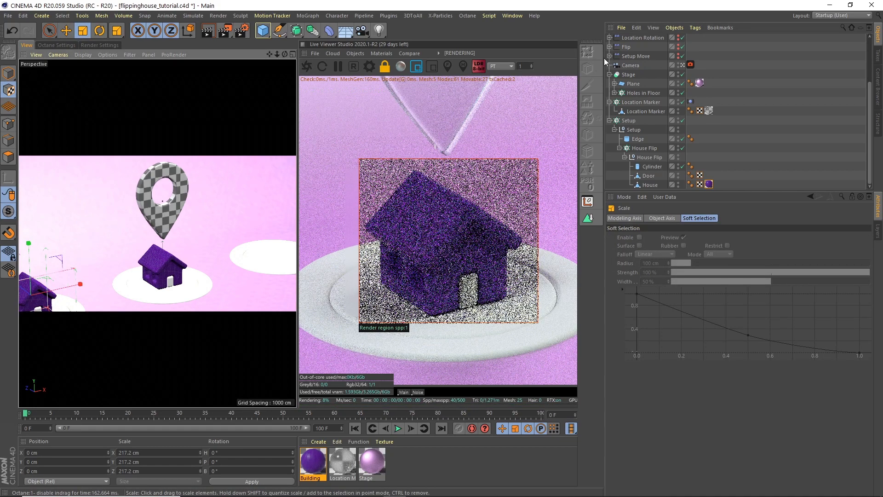
left_click_drag(846, 77, 864, 74)
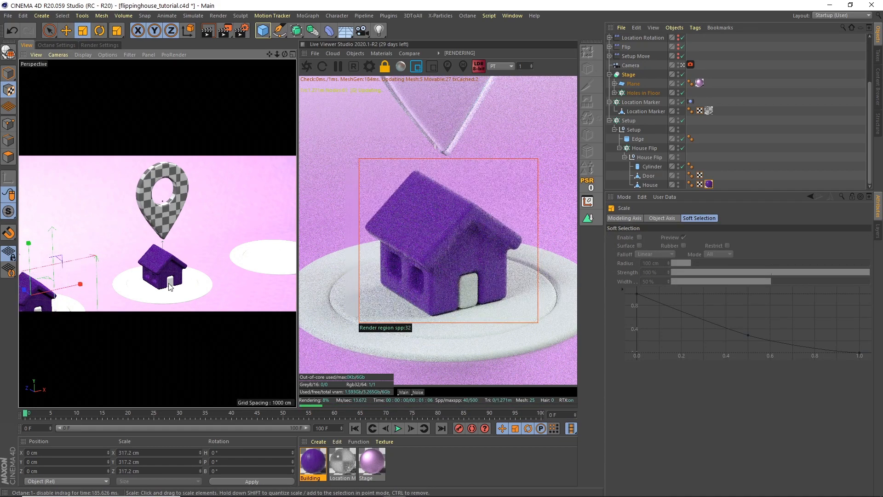
Step: Enlarge the House's texture projection to about 471 cm, clear the render region, and copy the House's Building texture tag to the Edge object
left_click_drag(205, 236, 302, 240)
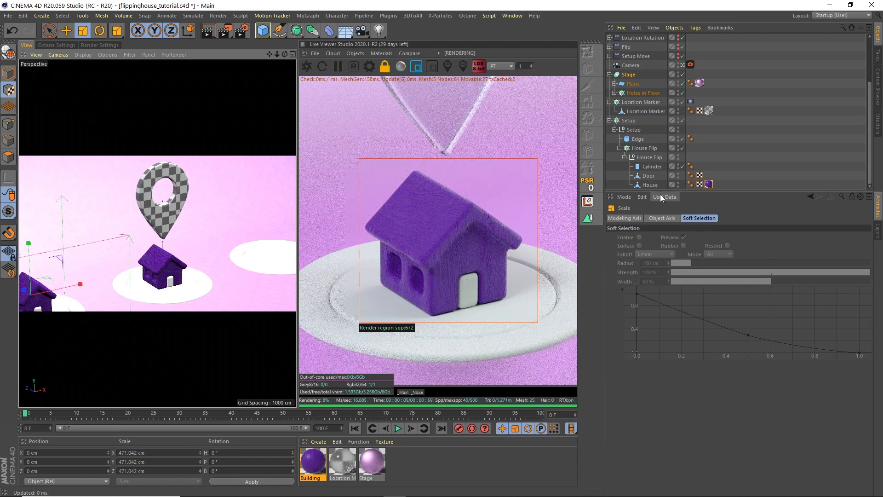
left_click(416, 66)
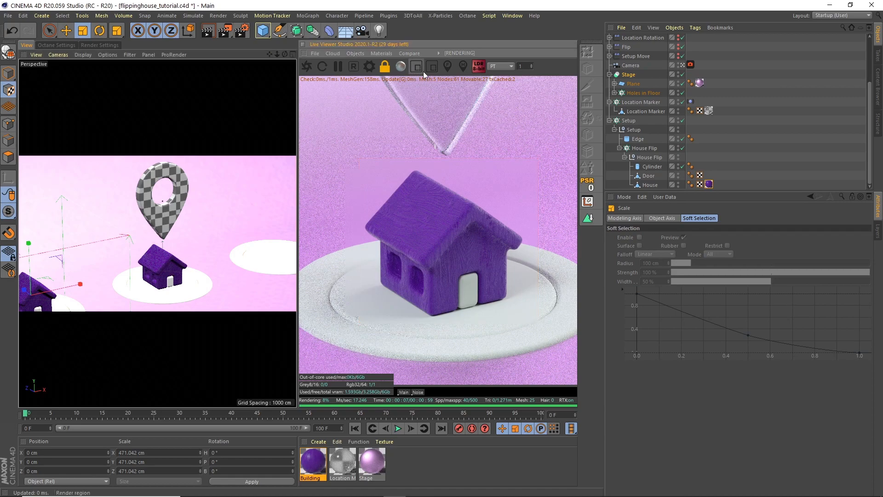
left_click_drag(710, 184, 709, 182)
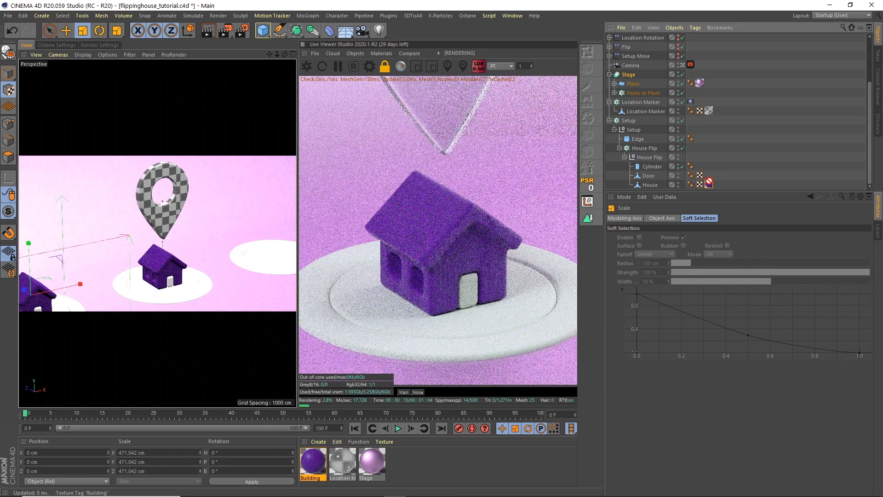
left_click_drag(703, 142, 699, 139, "ctrl")
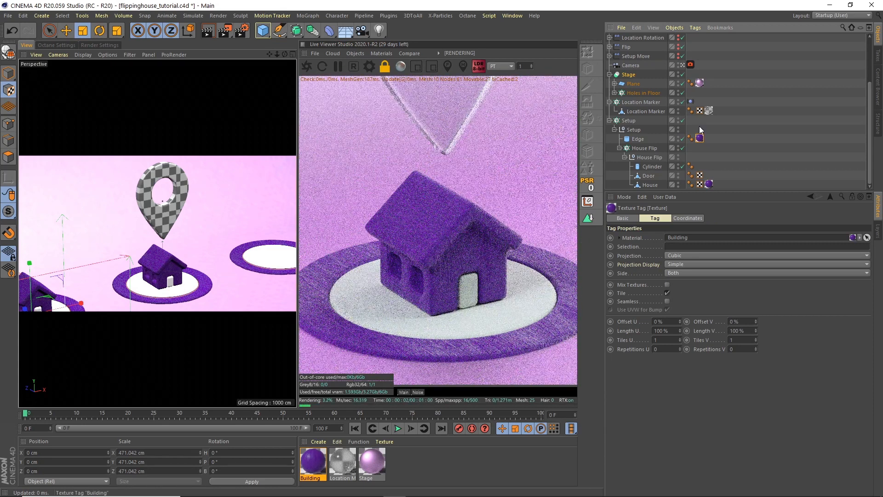
Step: Move the black knot of the Building material's Gradient node closer to the white knot, then close the node and material editors
double_click(317, 466)
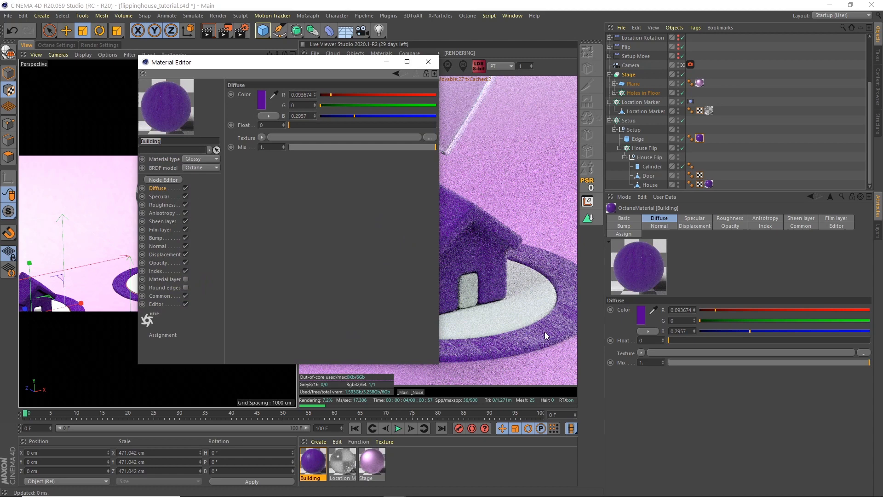
left_click(164, 179)
left_click_drag(434, 129, 358, 174)
left_click(329, 316)
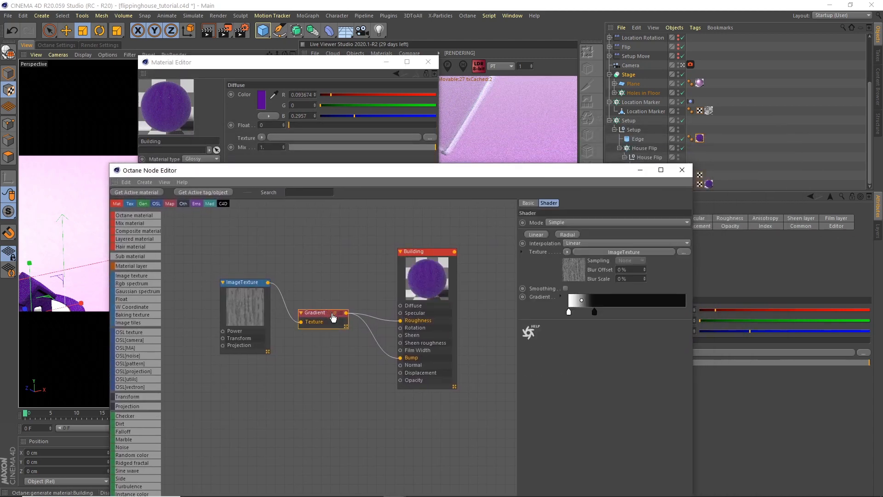
left_click_drag(595, 314, 606, 312)
left_click_drag(582, 172, 313, 269)
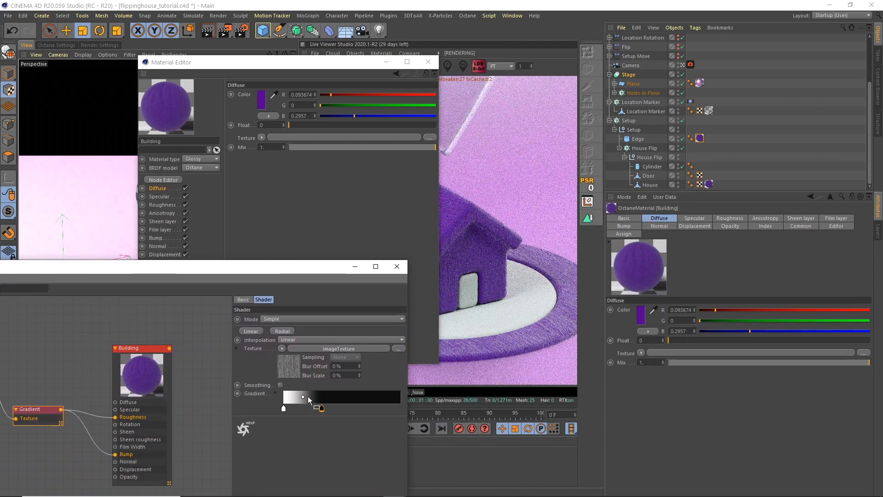
left_click_drag(323, 411, 306, 413)
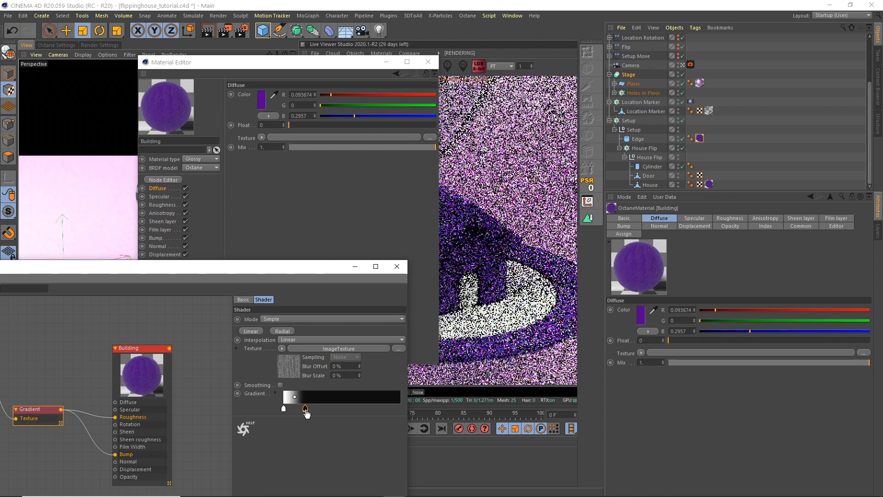
left_click(396, 266)
left_click(428, 62)
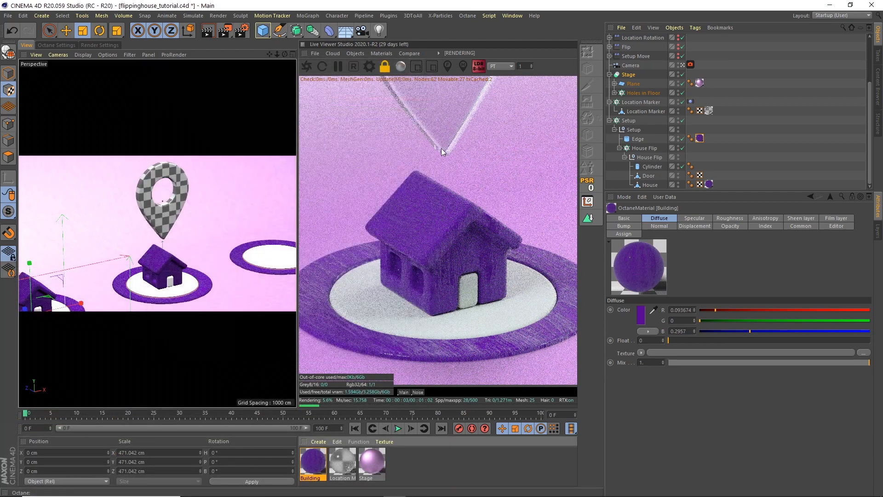
Step: In the four-view layout, rotate OctaneLight.2 in model mode to about H -53°, P -76°, B -36°
left_click(761, 161)
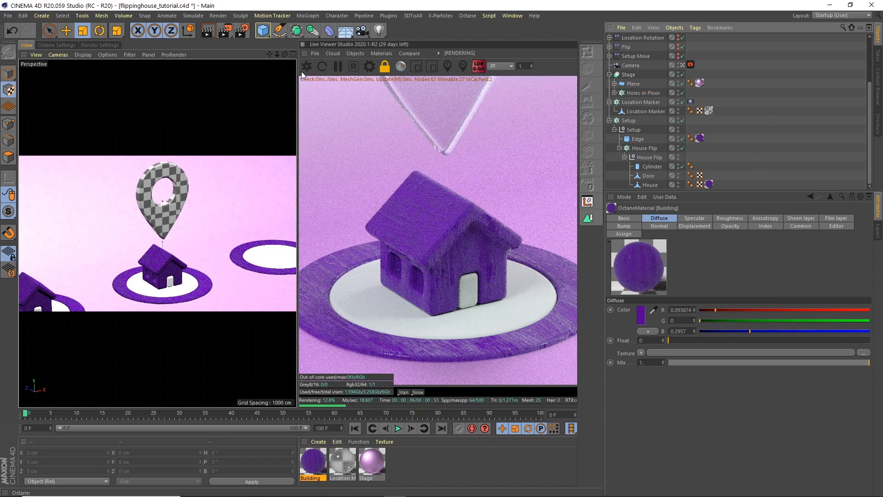
left_click(293, 55)
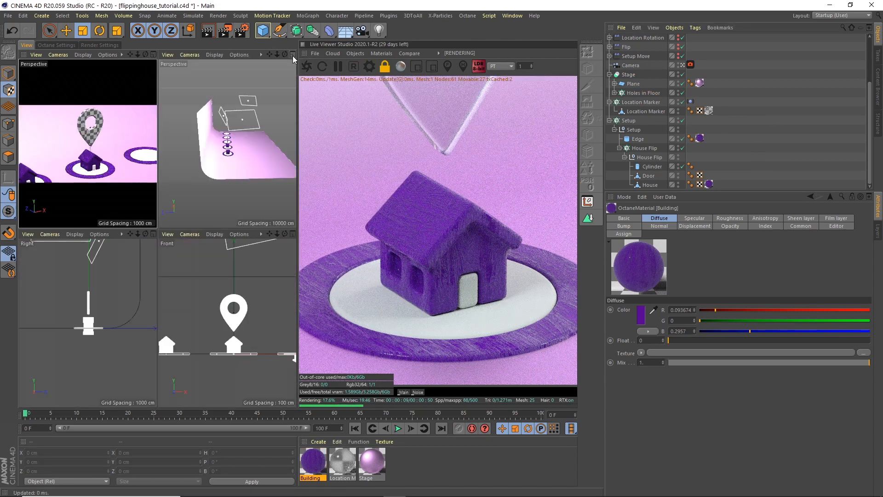
scroll(734, 58, "up", 3)
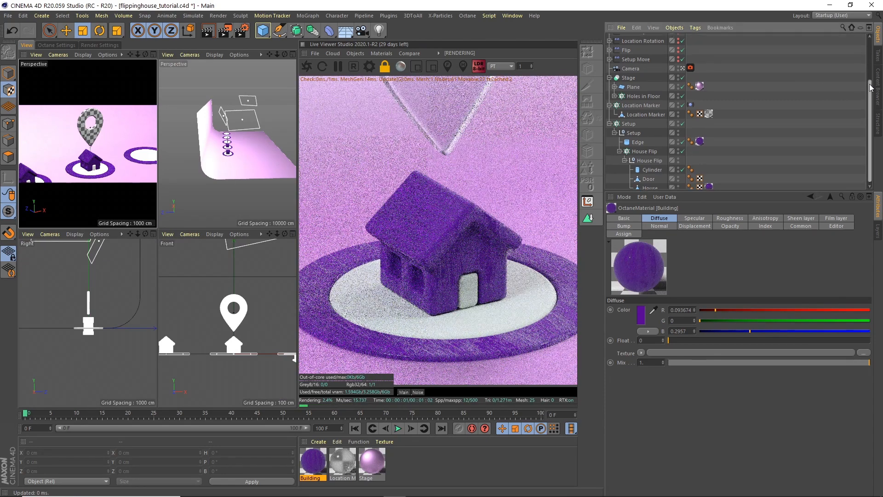
left_click(639, 39)
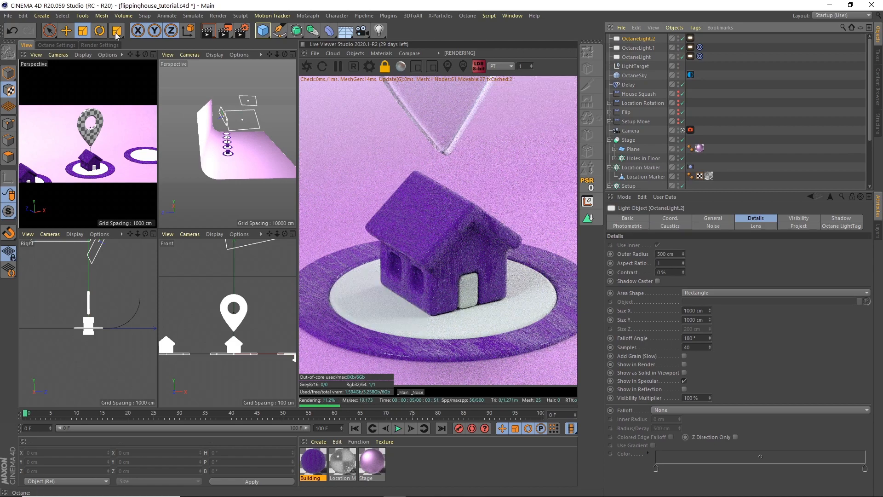
left_click(9, 74)
left_click(99, 30)
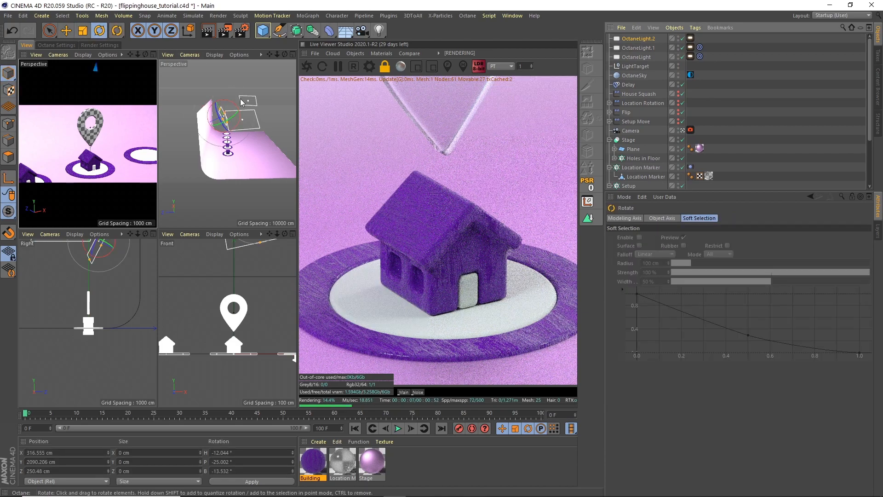
left_click_drag(231, 105, 211, 98)
Step: Resize OctaneLight.2 and lower it over the location marker, to about X -142 cm, Y 1046 cm, Z 86 cm
left_click(66, 31)
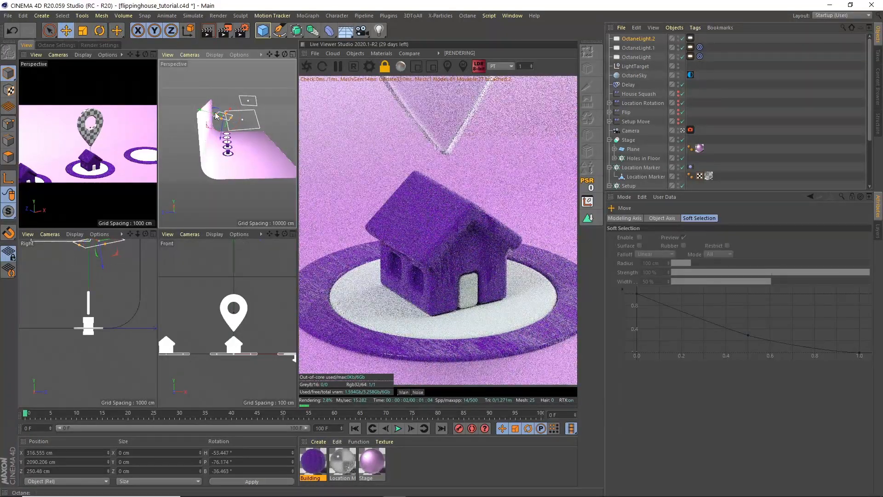
left_click_drag(209, 115, 215, 120)
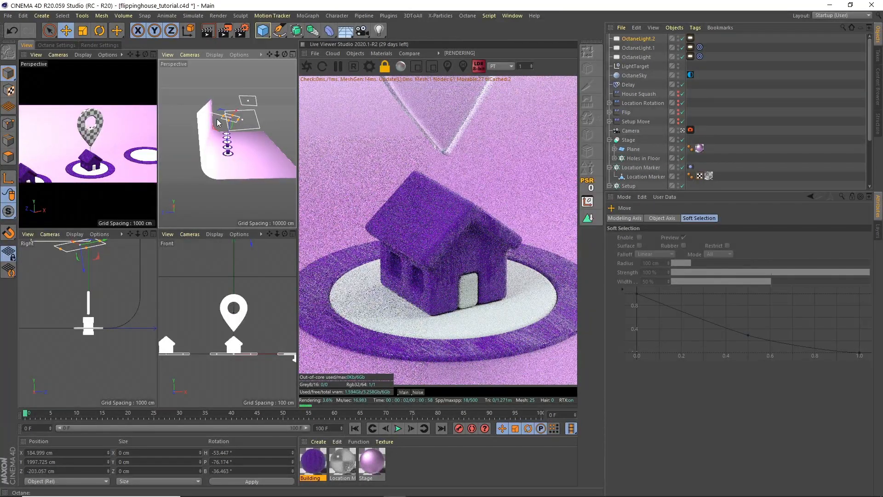
left_click_drag(235, 119, 233, 120)
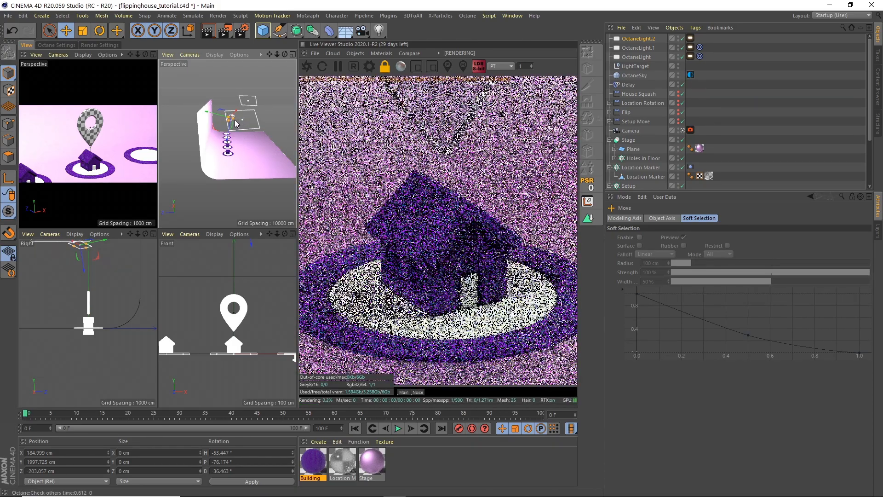
left_click_drag(228, 124, 237, 126)
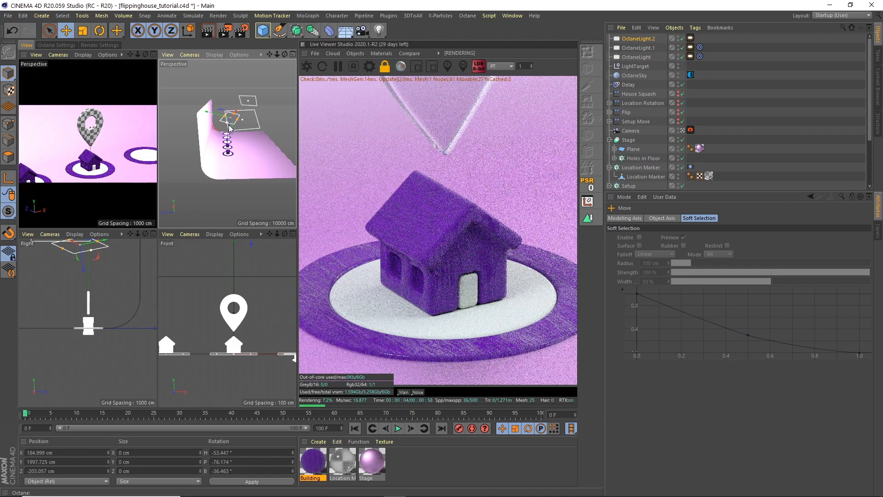
left_click_drag(229, 128, 227, 144)
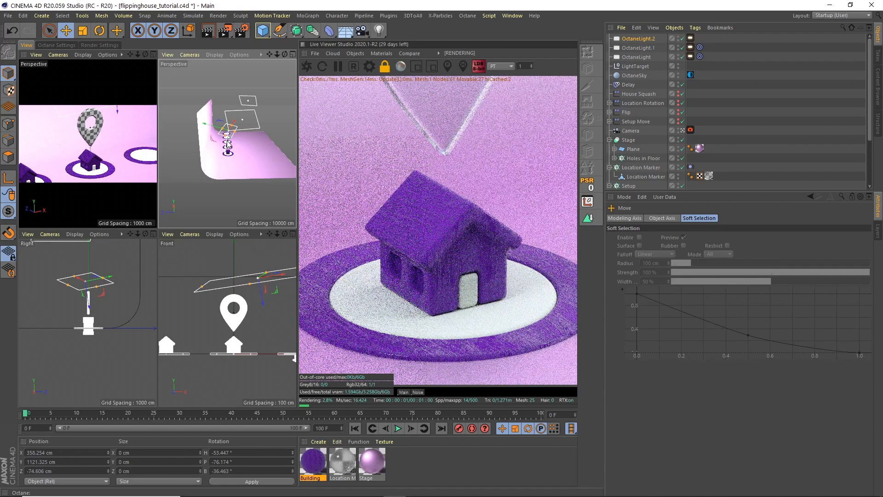
left_click_drag(228, 139, 232, 127)
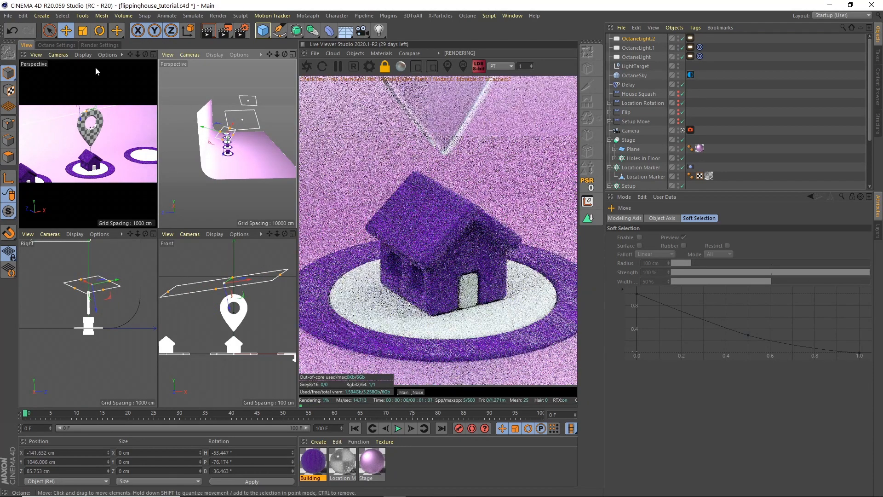
Step: Rotate OctaneLight.2 to about H -67°, P -73°, B -50° and check the lighting with a temporary render region on the house
left_click(99, 31)
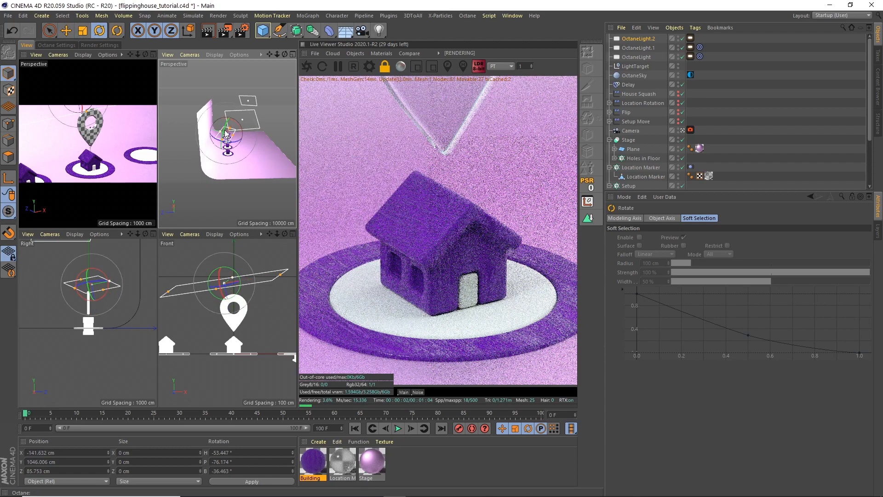
left_click_drag(225, 125, 224, 137)
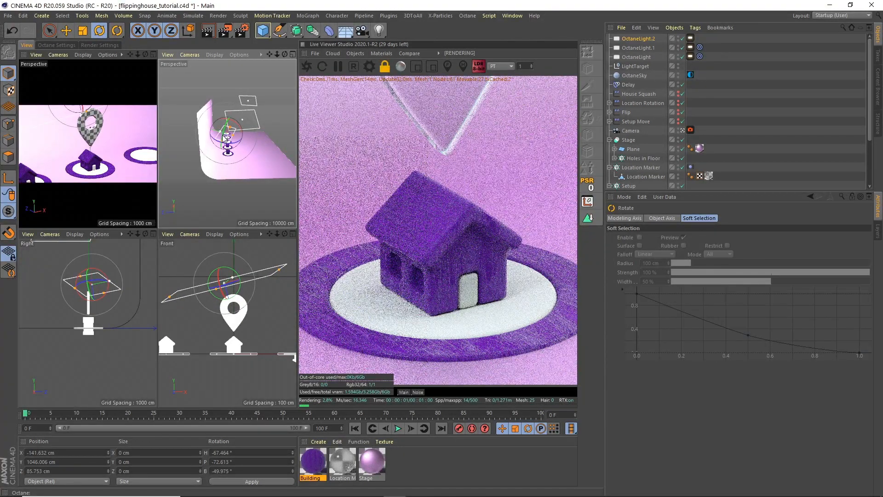
left_click(417, 66)
left_click_drag(358, 160, 484, 278)
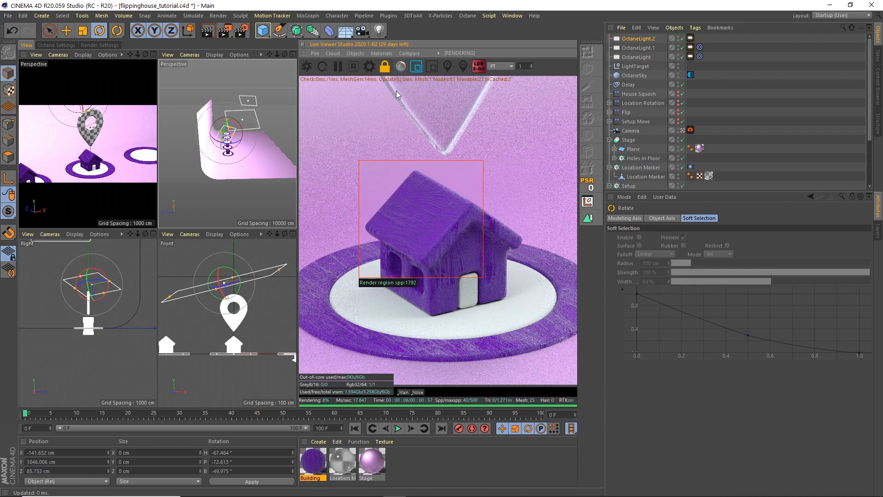
left_click(417, 67)
Step: Return to the single camera view and set the Live Viewer render scale to 0.3, with the full frame centred
key("F1")
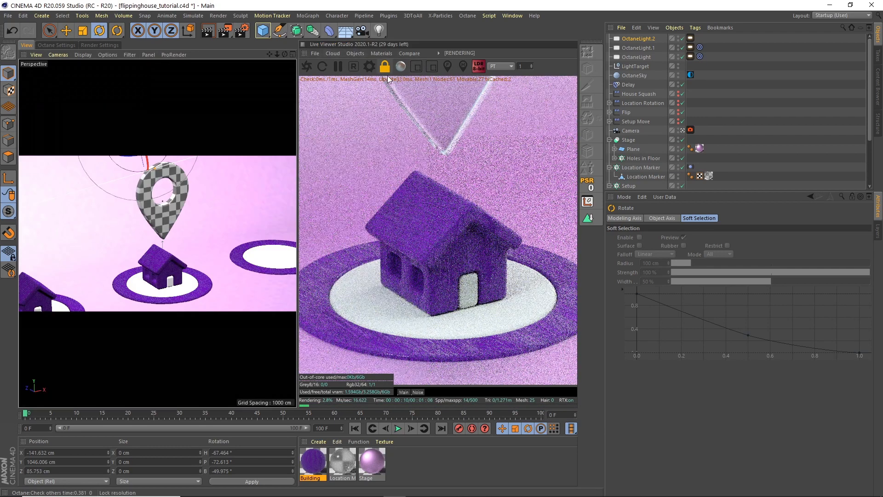
left_click(526, 66)
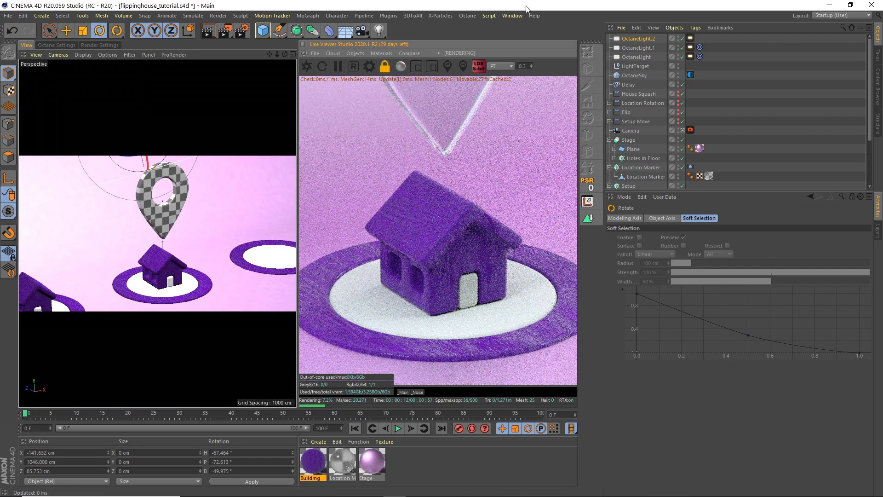
type("0.3")
key("Return")
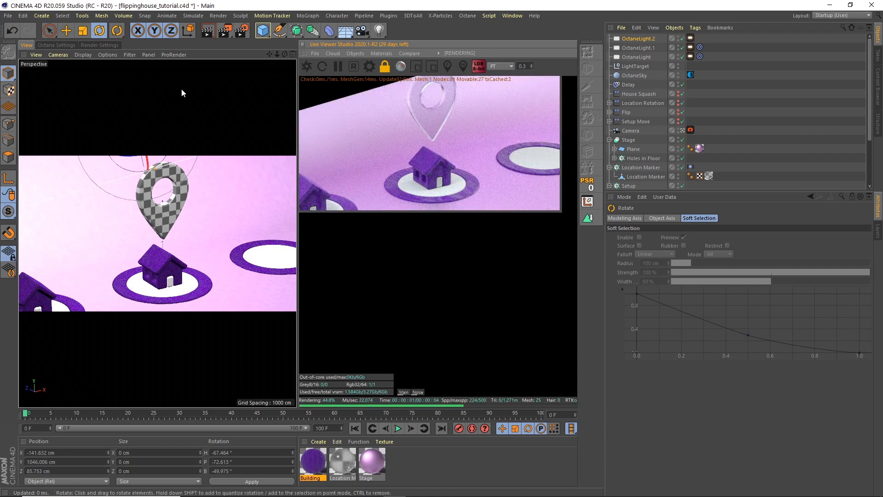
left_click(66, 30)
middle_click_drag(395, 139, 392, 218)
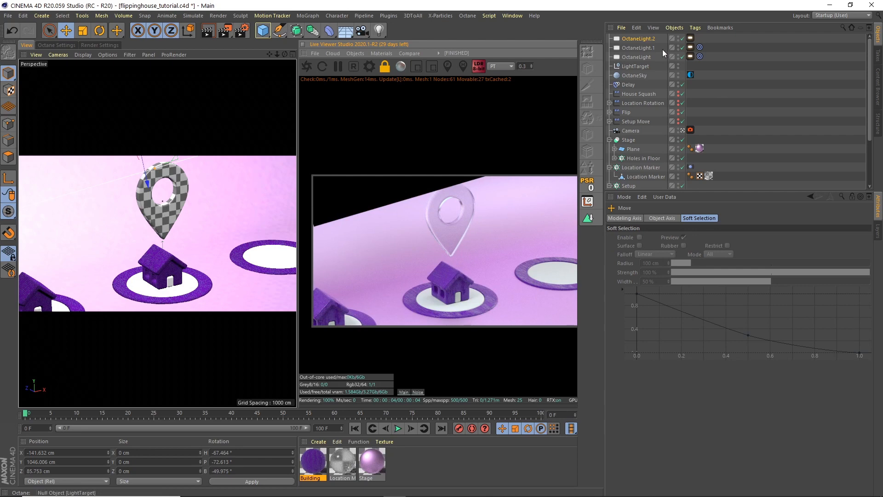
Step: Set the opacity in OctaneLight.2's light tag to 0
left_click(690, 38)
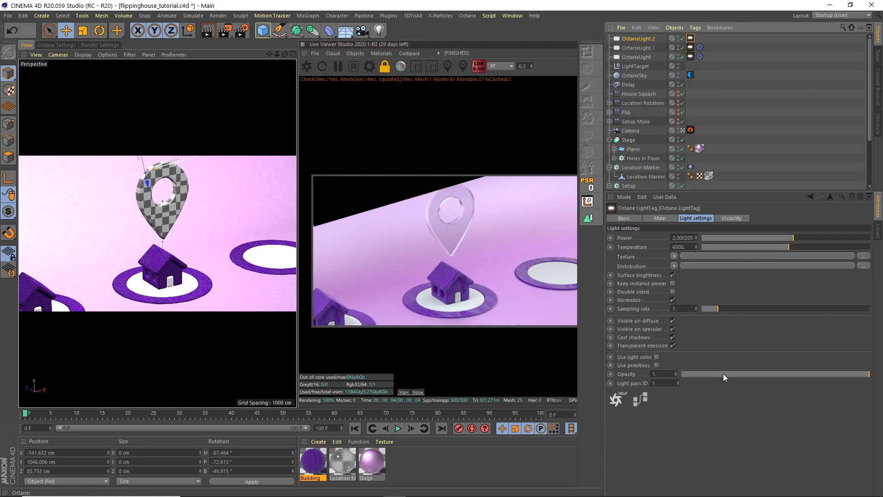
left_click_drag(722, 373, 658, 374)
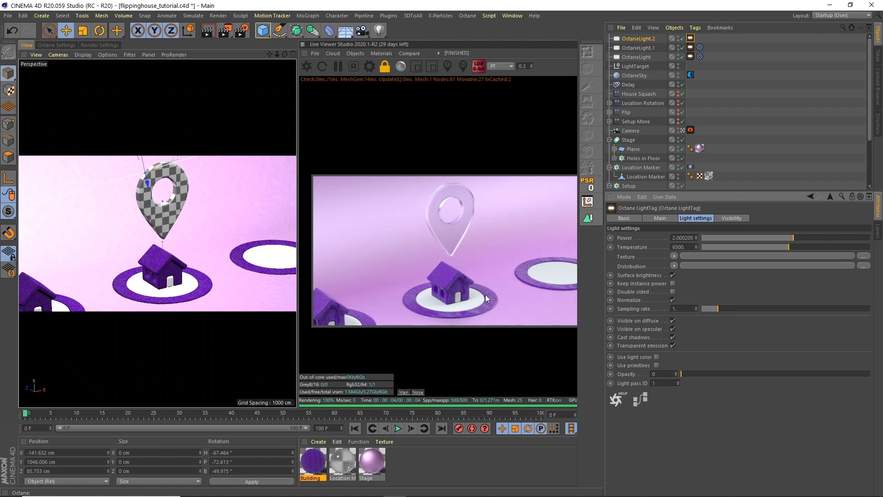
Step: Apply the Stage material to the Door object
scroll(859, 127, "down", 4)
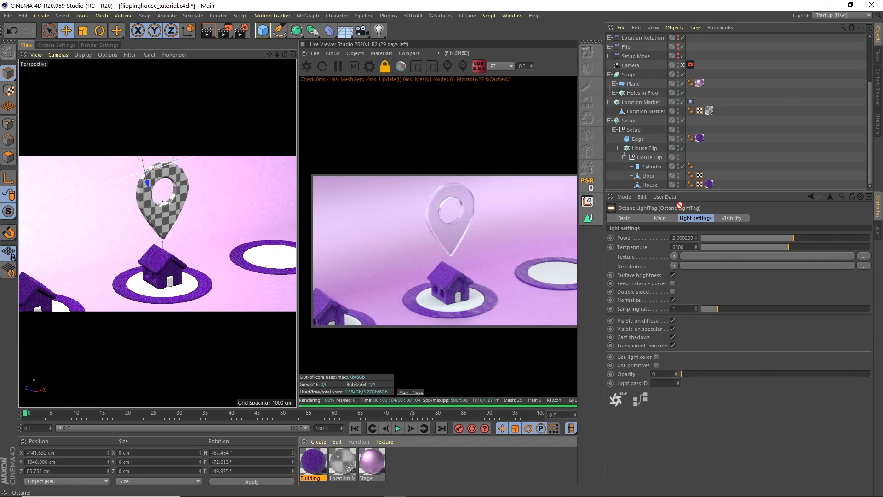
left_click_drag(653, 174, 654, 175)
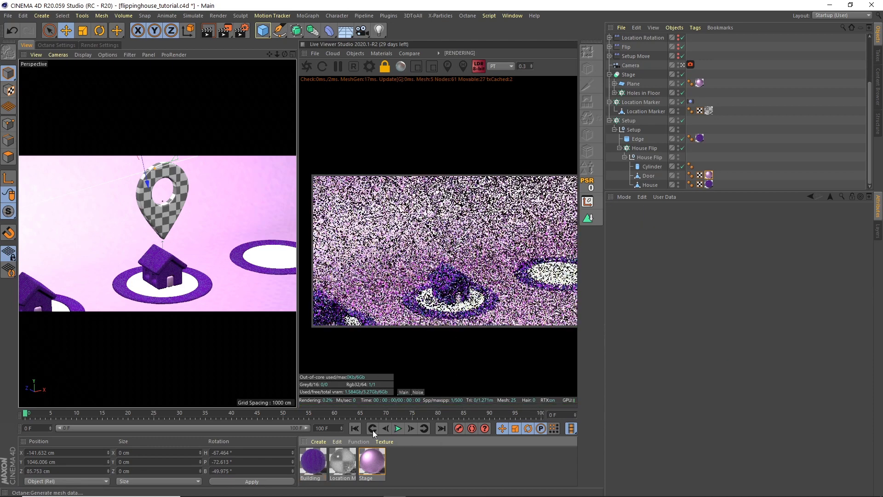
Step: Duplicate the Building material
left_click(313, 461)
key("ctrl+c")
key("ctrl+v")
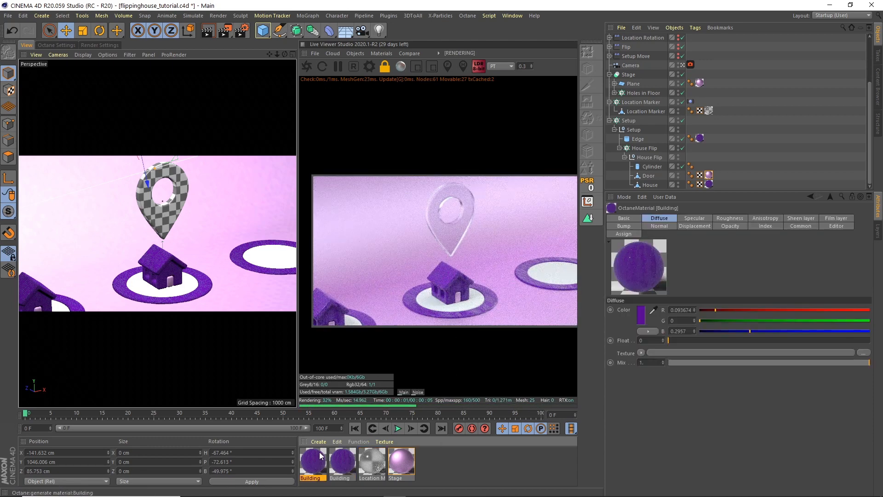
Step: Recolour the duplicated Building material's diffuse to pale lavender with hue 267°, saturation 15% and value 93%
double_click(315, 459)
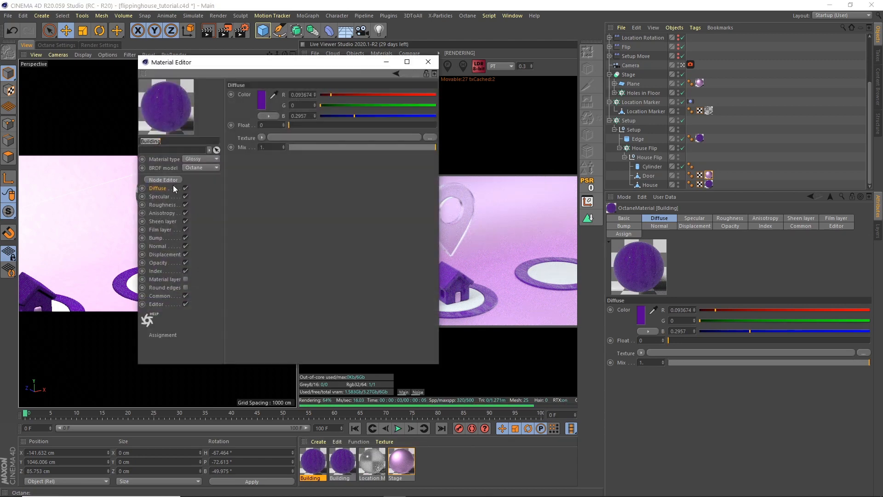
left_click(264, 98)
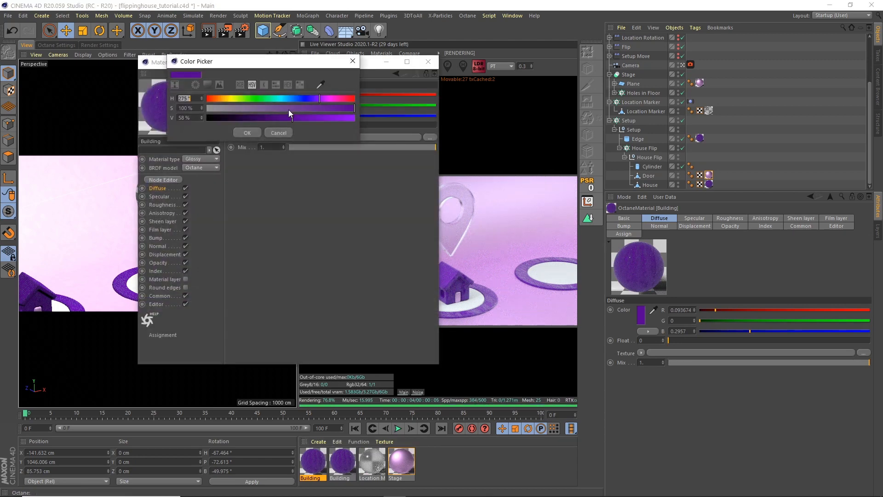
left_click(335, 118)
left_click_drag(339, 115, 350, 116)
left_click_drag(351, 109, 234, 109)
left_click_drag(347, 118, 344, 117)
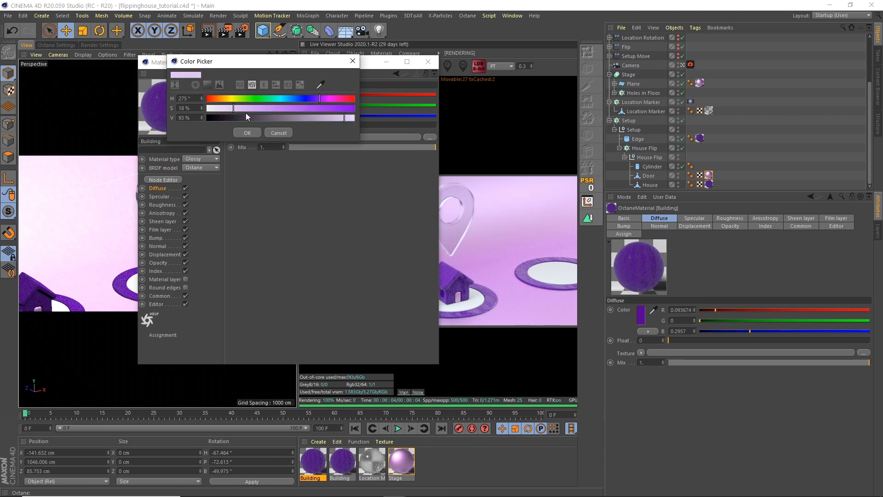
left_click_drag(245, 109, 218, 109)
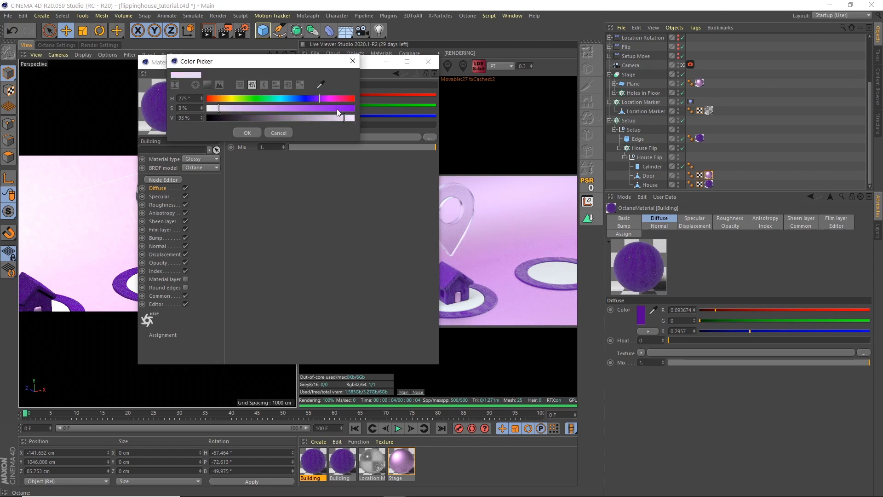
left_click_drag(319, 100, 316, 100)
left_click_drag(218, 109, 229, 109)
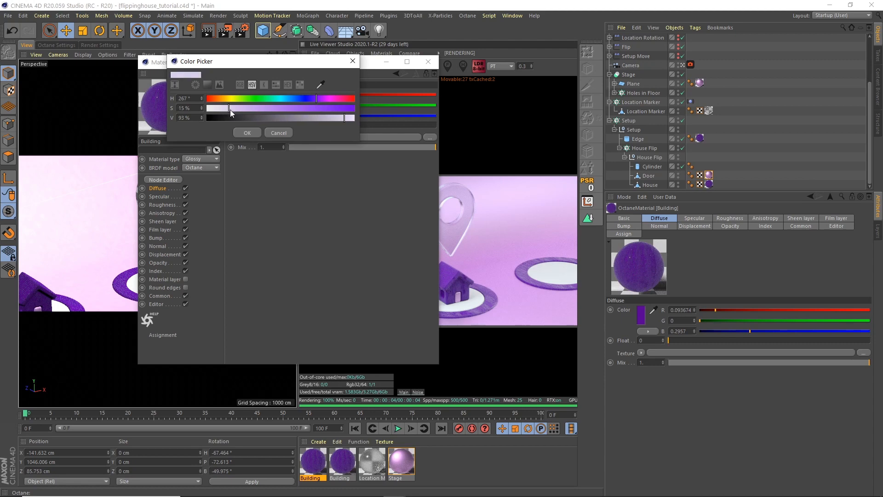
left_click(247, 133)
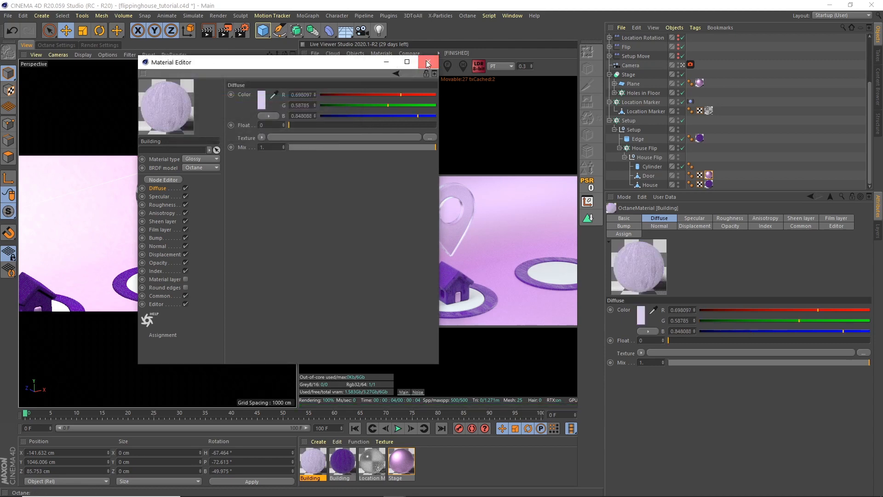
left_click(427, 63)
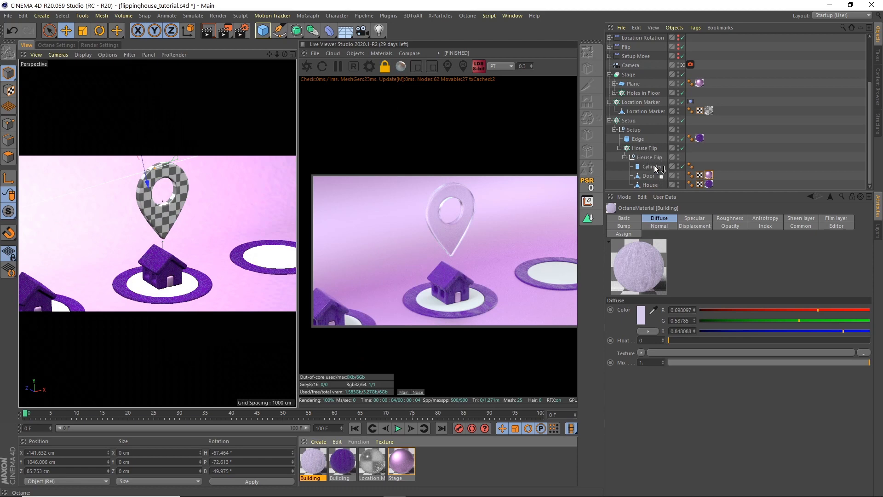
Step: Apply the lavender Building material to the Cylinder, using Cubic projection fitted to the object
left_click_drag(654, 165, 653, 166)
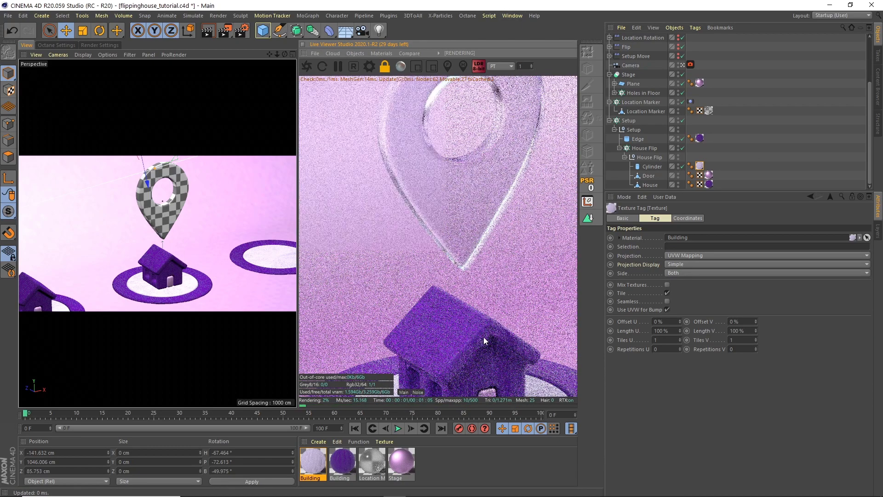
left_click_drag(484, 337, 444, 139)
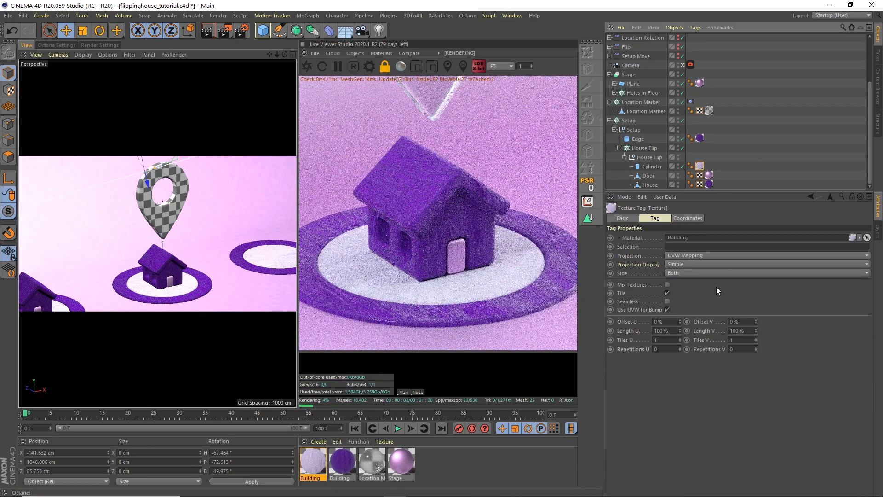
left_click(676, 254)
left_click(685, 289)
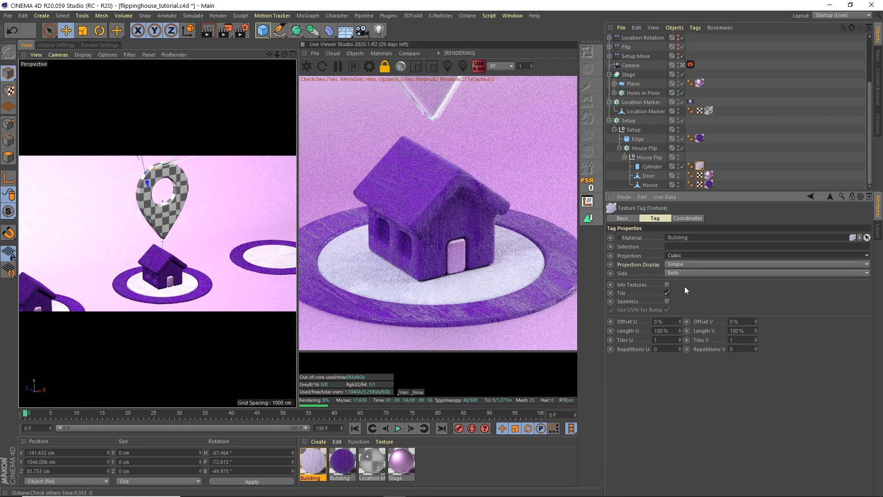
right_click(699, 224)
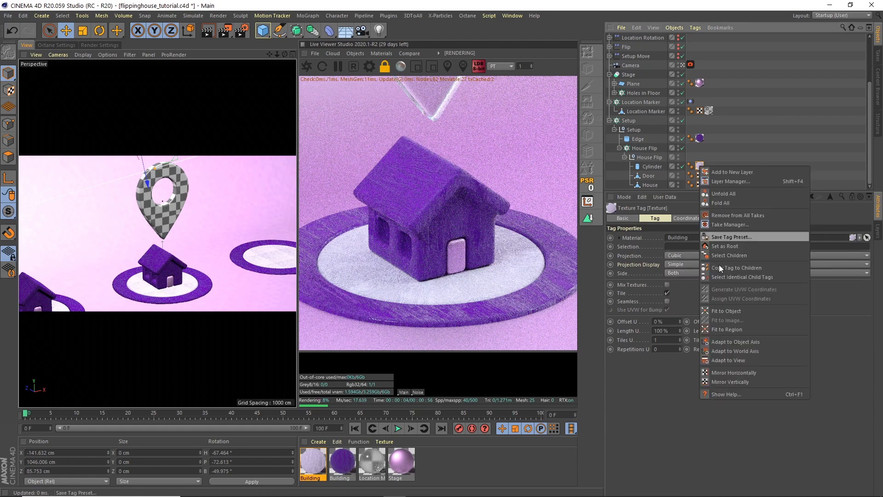
left_click(724, 310)
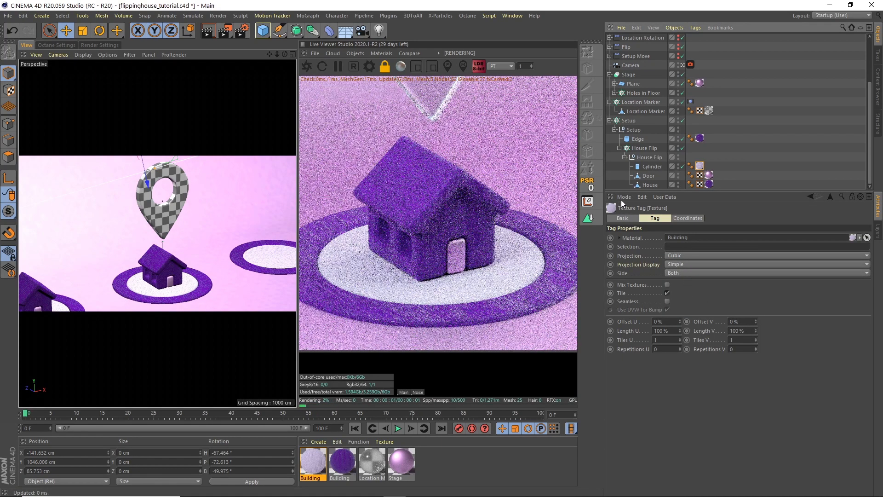
Step: Set a Live Viewer render region over part of the house base, and scale the Cylinder's texture in Texture mode to about 7.76 cm
left_click(415, 66)
left_click_drag(330, 206, 417, 325)
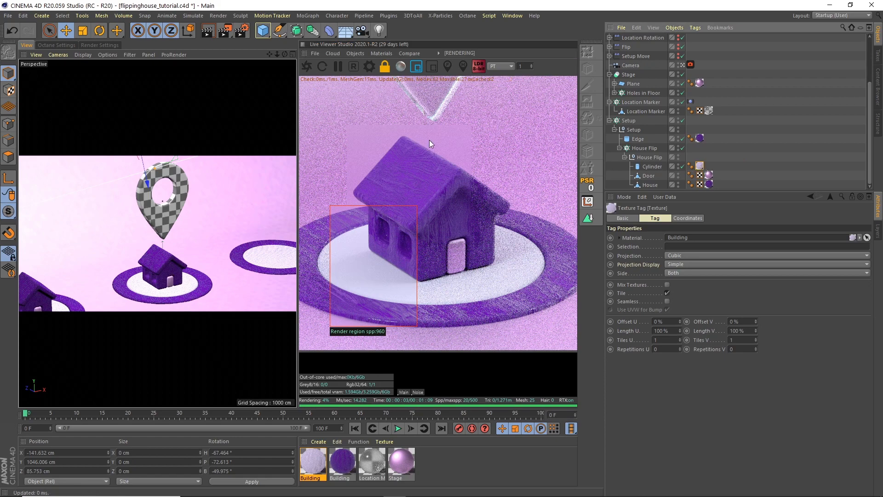
left_click(9, 90)
key("t")
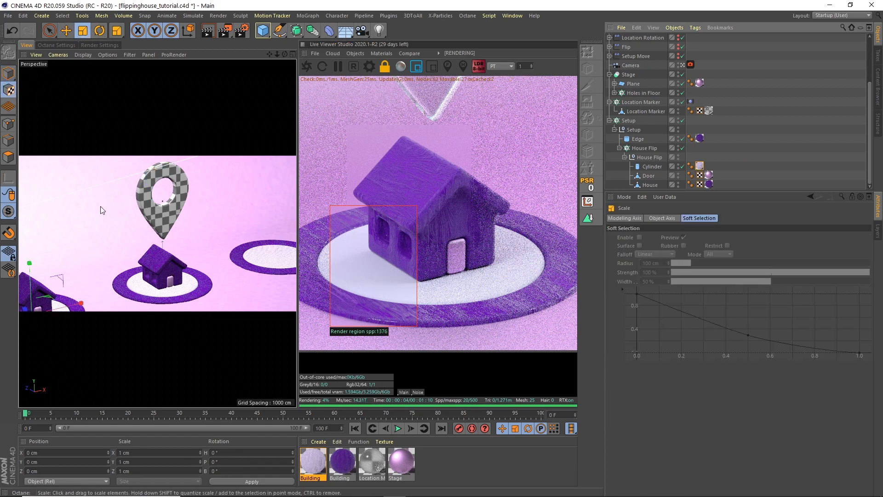
left_click_drag(194, 200, 852, 61)
left_click_drag(186, 198, 826, 92)
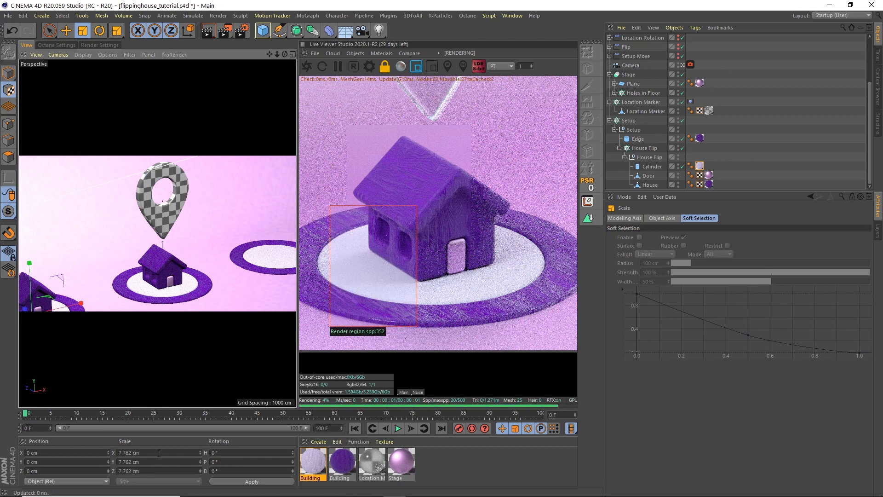
Step: Set Length U and Length V of the Cylinder's texture tag to 400%
left_click(650, 168)
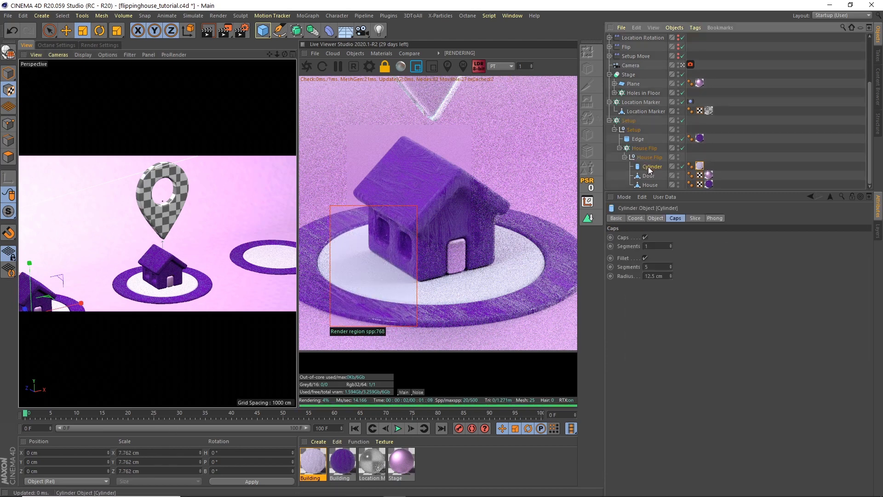
left_click(708, 185)
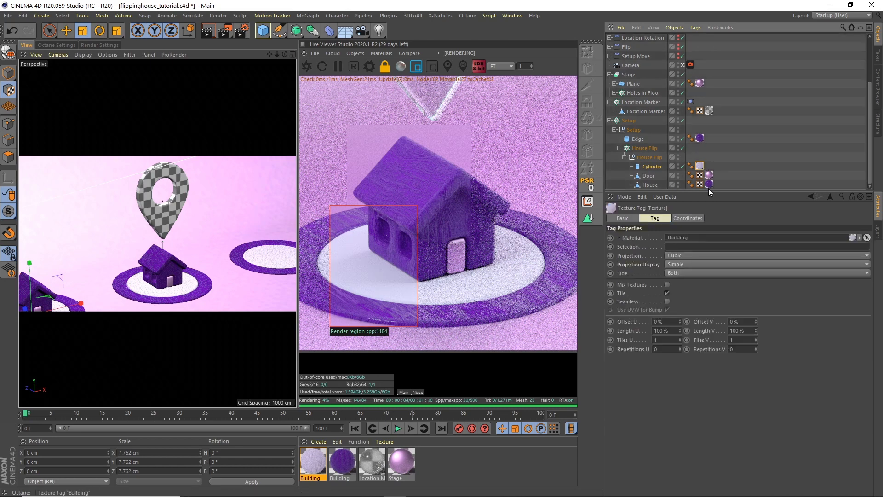
left_click(671, 330)
type("400")
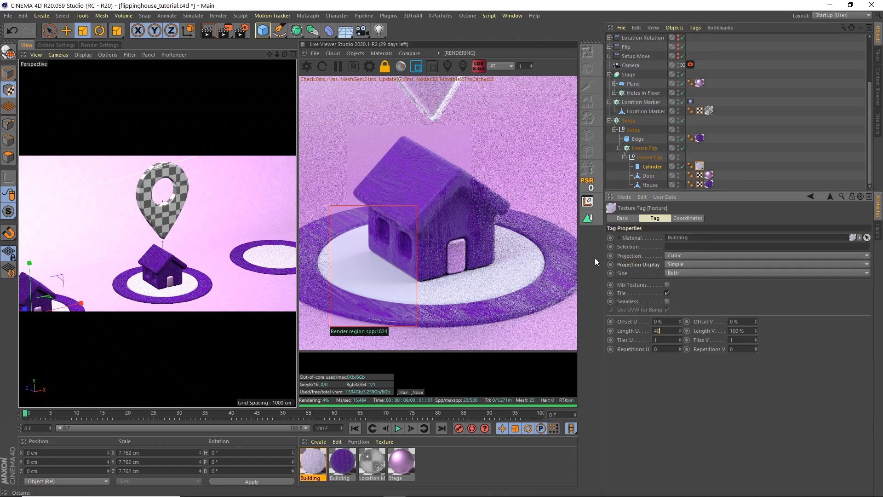
key("Tab")
type("400")
key("Return")
Step: Set the Cylinder texture's X, Y and Z scale to 400 cm
left_click(156, 454)
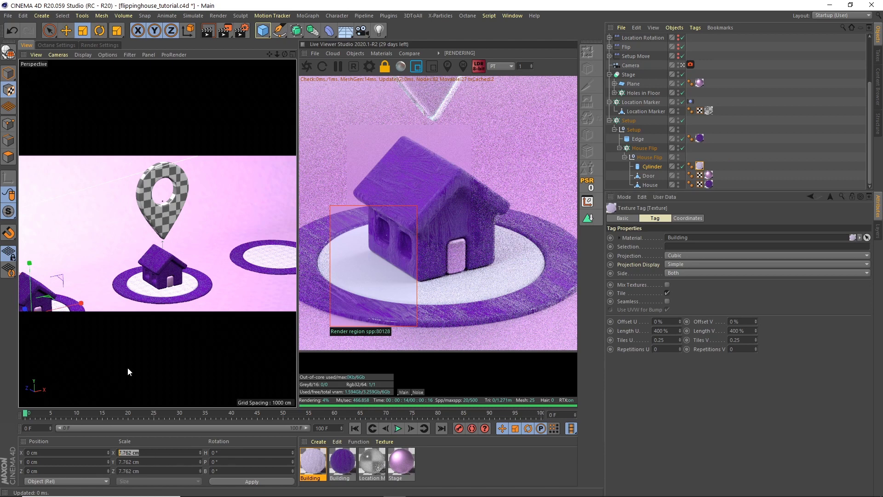
type("400")
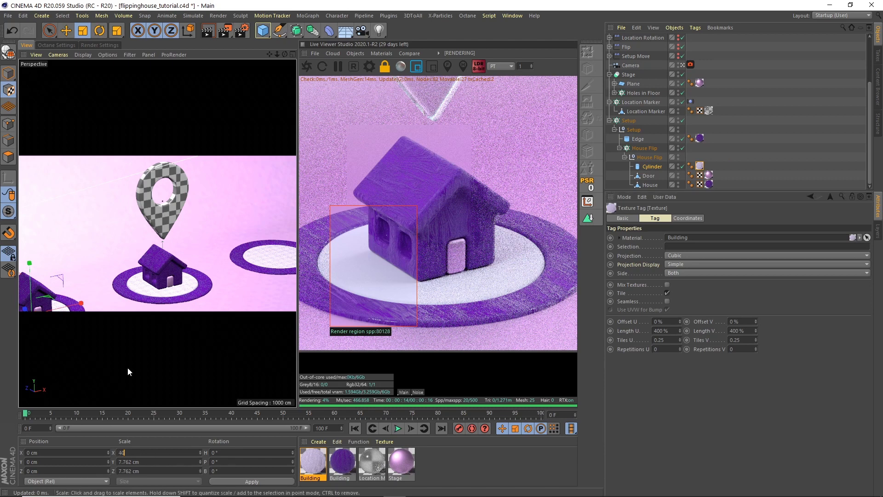
key("Tab")
type("400")
key("Tab")
type("400")
key("Return")
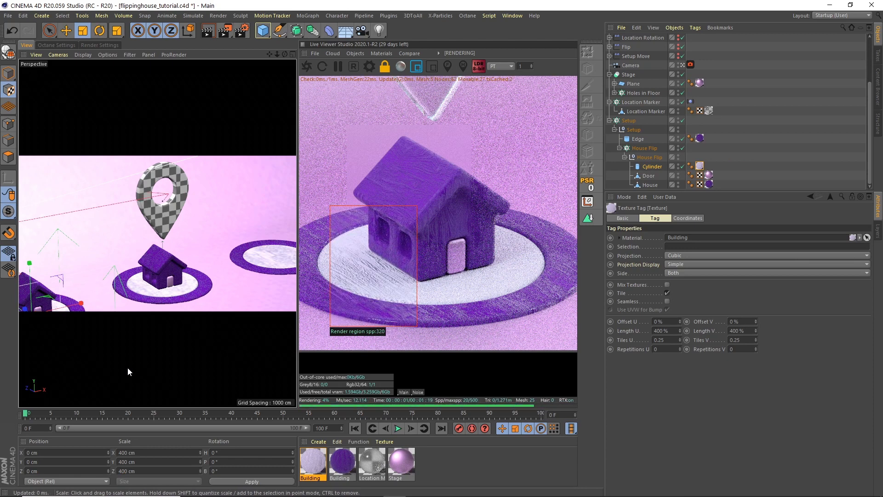
Step: Set the Cylinder texture's X, Y and Z scale to 300 cm
left_click_drag(146, 453, 116, 446)
key("BackSpace")
key("BackSpace")
key("BackSpace")
key("BackSpace")
key("BackSpace")
key("BackSpace")
type("300")
key("Tab")
type("300")
key("Tab")
type("300")
key("Return")
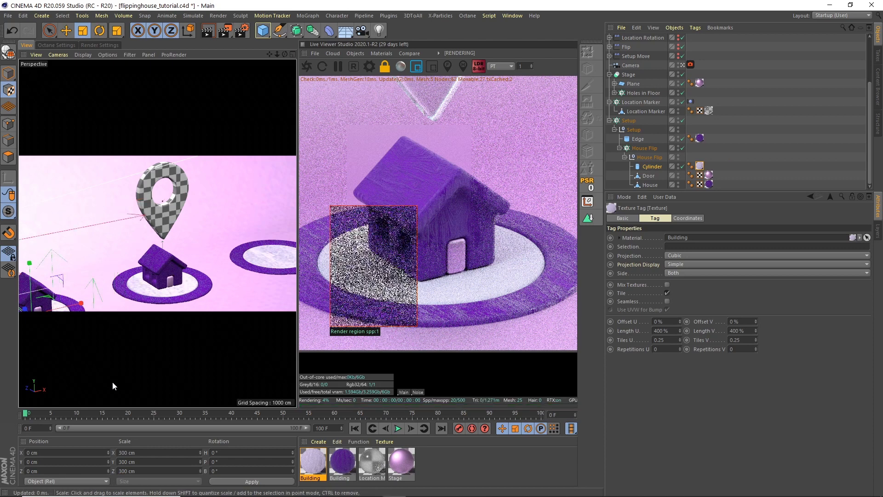
Step: Set the Cylinder texture's scale to 200 cm on all axes and restart the Live Viewer render
left_click_drag(139, 451, 121, 426)
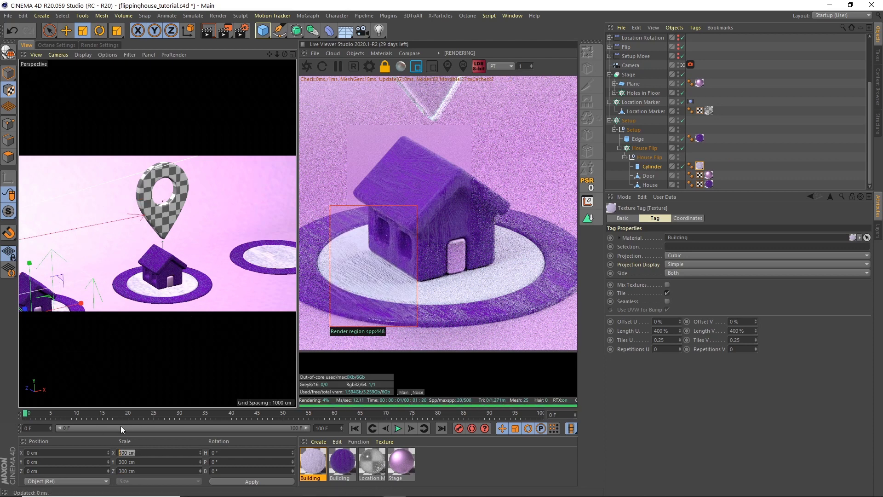
type("2000")
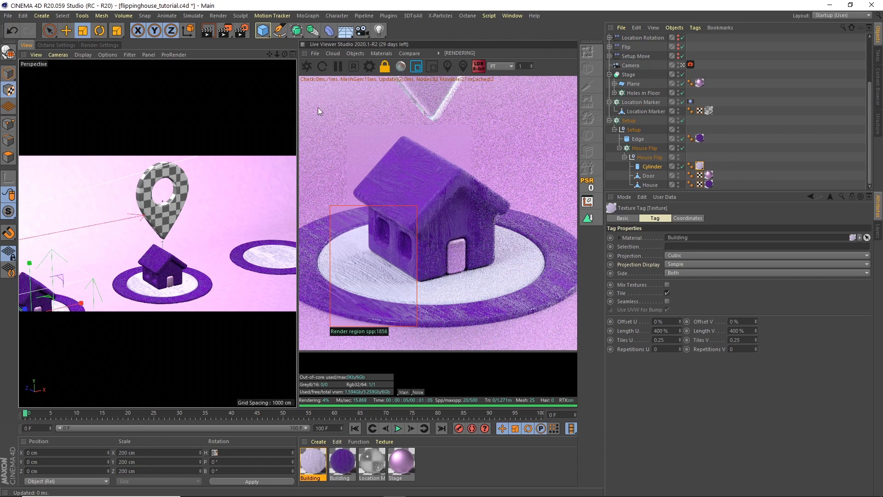
left_click(307, 67)
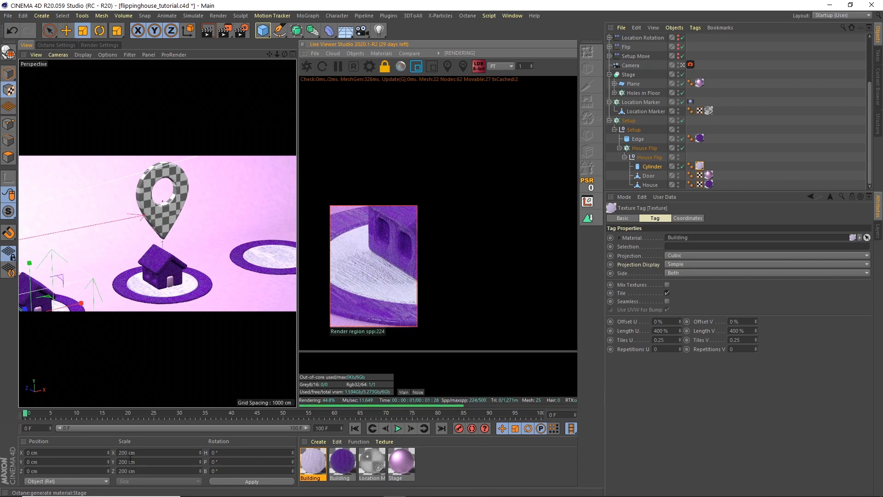
Step: Set the Cylinder texture's X, Y and Z scale to 100 cm
type("100")
key("Tab")
type("100")
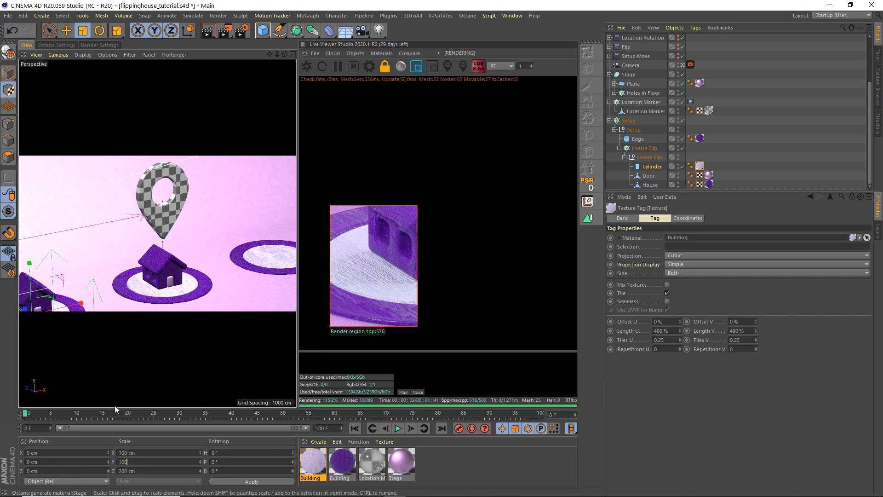
key("Tab")
type("100")
key("Return")
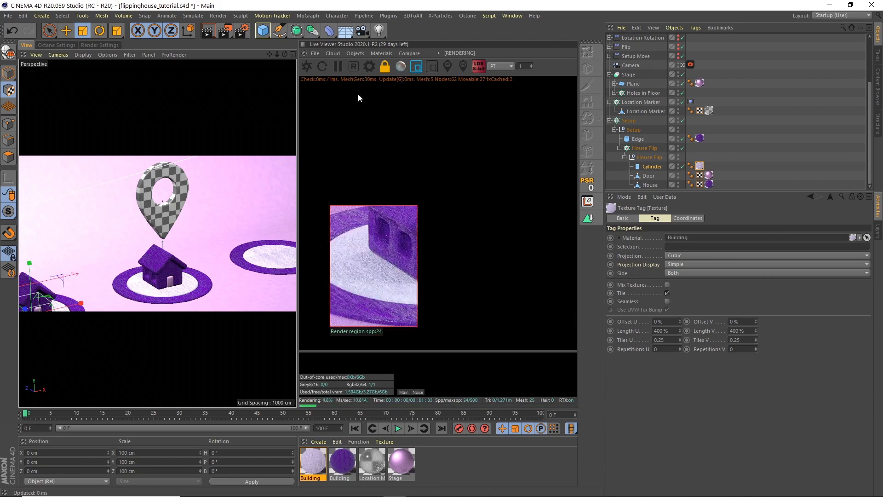
Step: Turn off the render region, set the Live Viewer render scale to 0.3, and return to Model mode
left_click(416, 67)
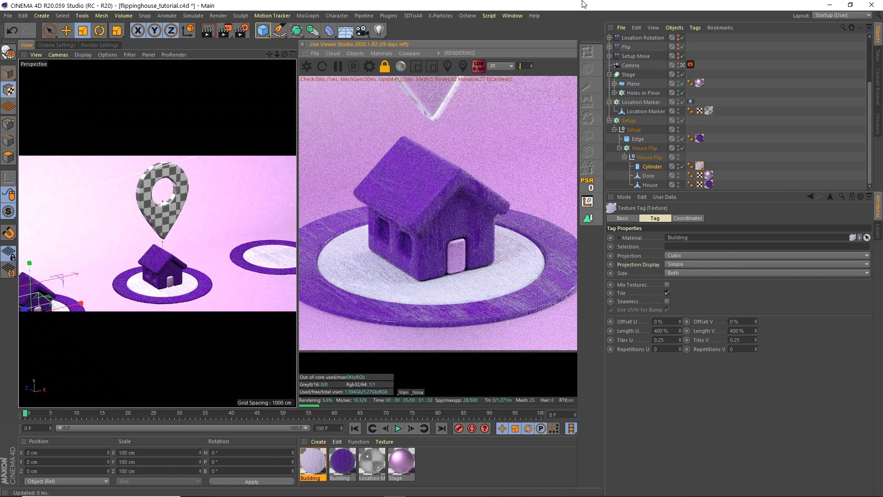
type("0.3")
key("Return")
middle_click_drag(391, 85, 409, 170)
left_click(8, 90)
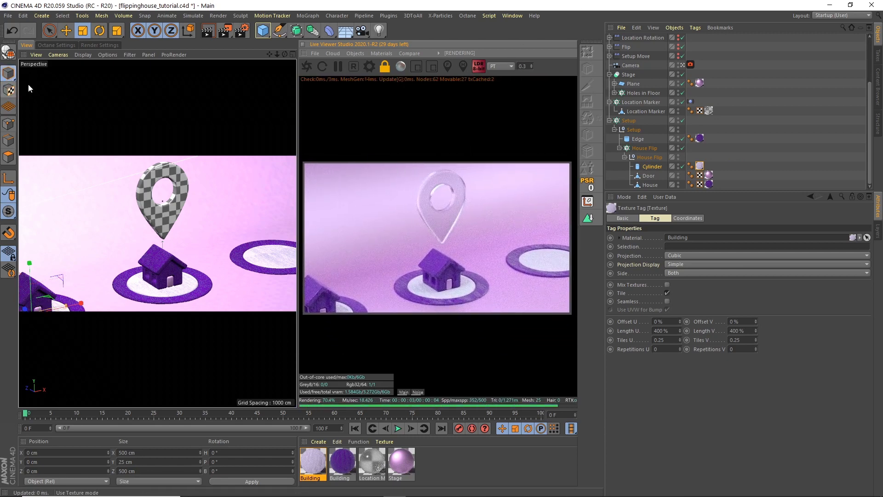